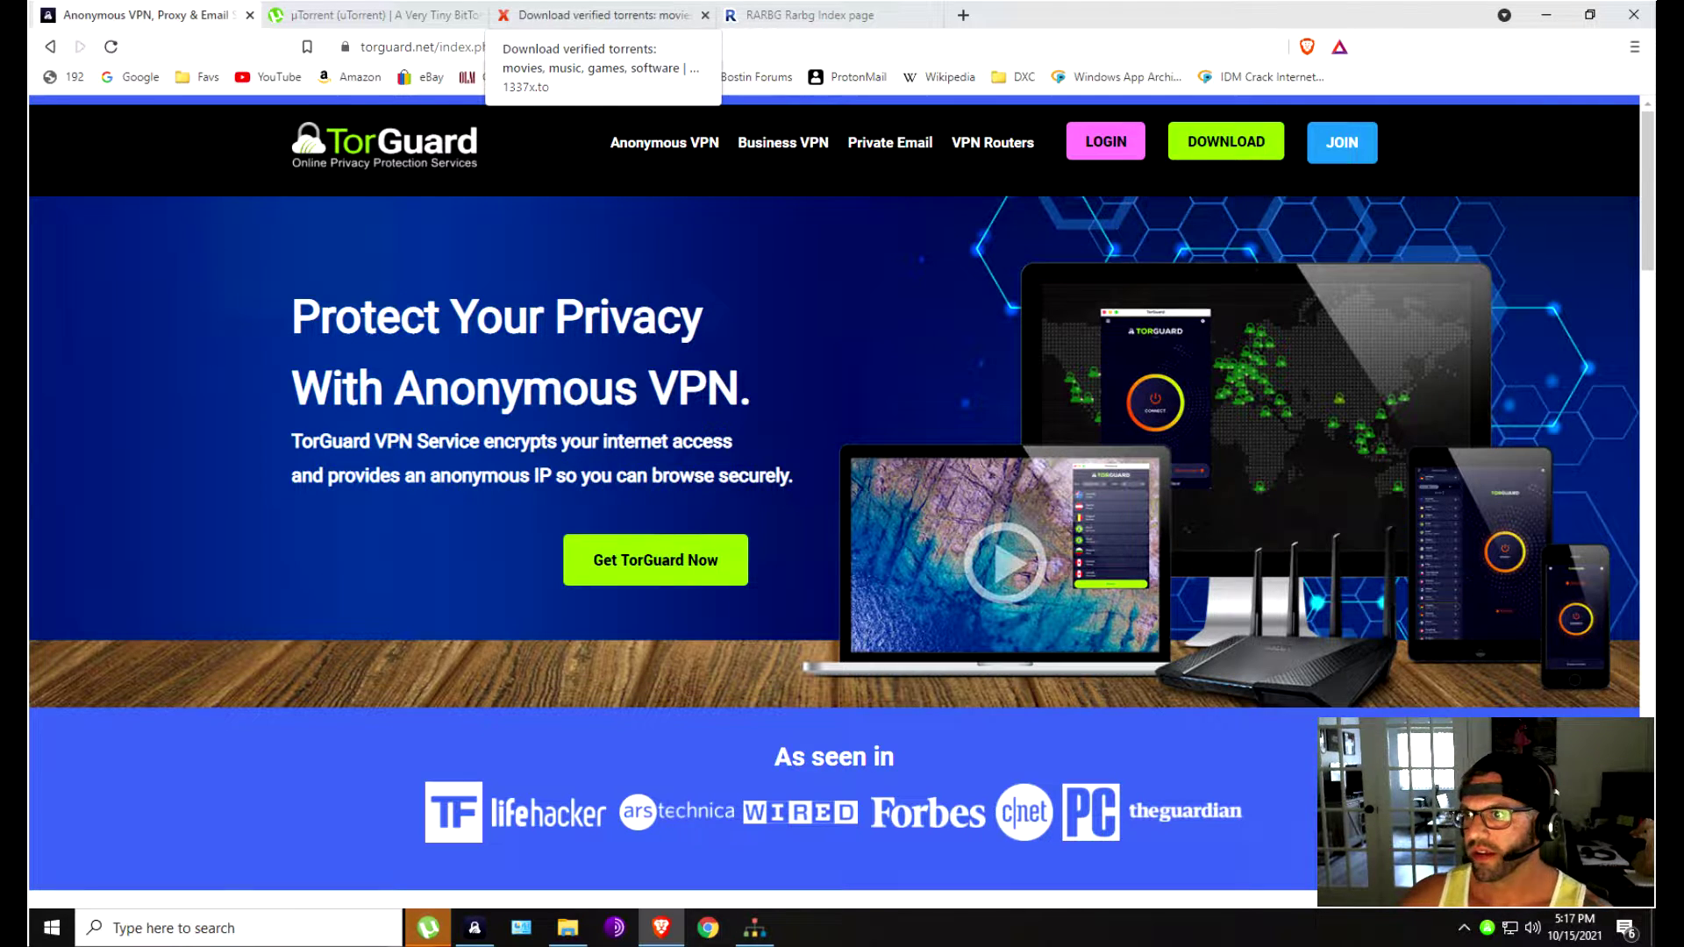
Minimize the browser, µTorrent and TorGuard windows to clear the desktop, and bring the Brave window back up.
{"action": "left_click", "coordinate": [1547, 15]}
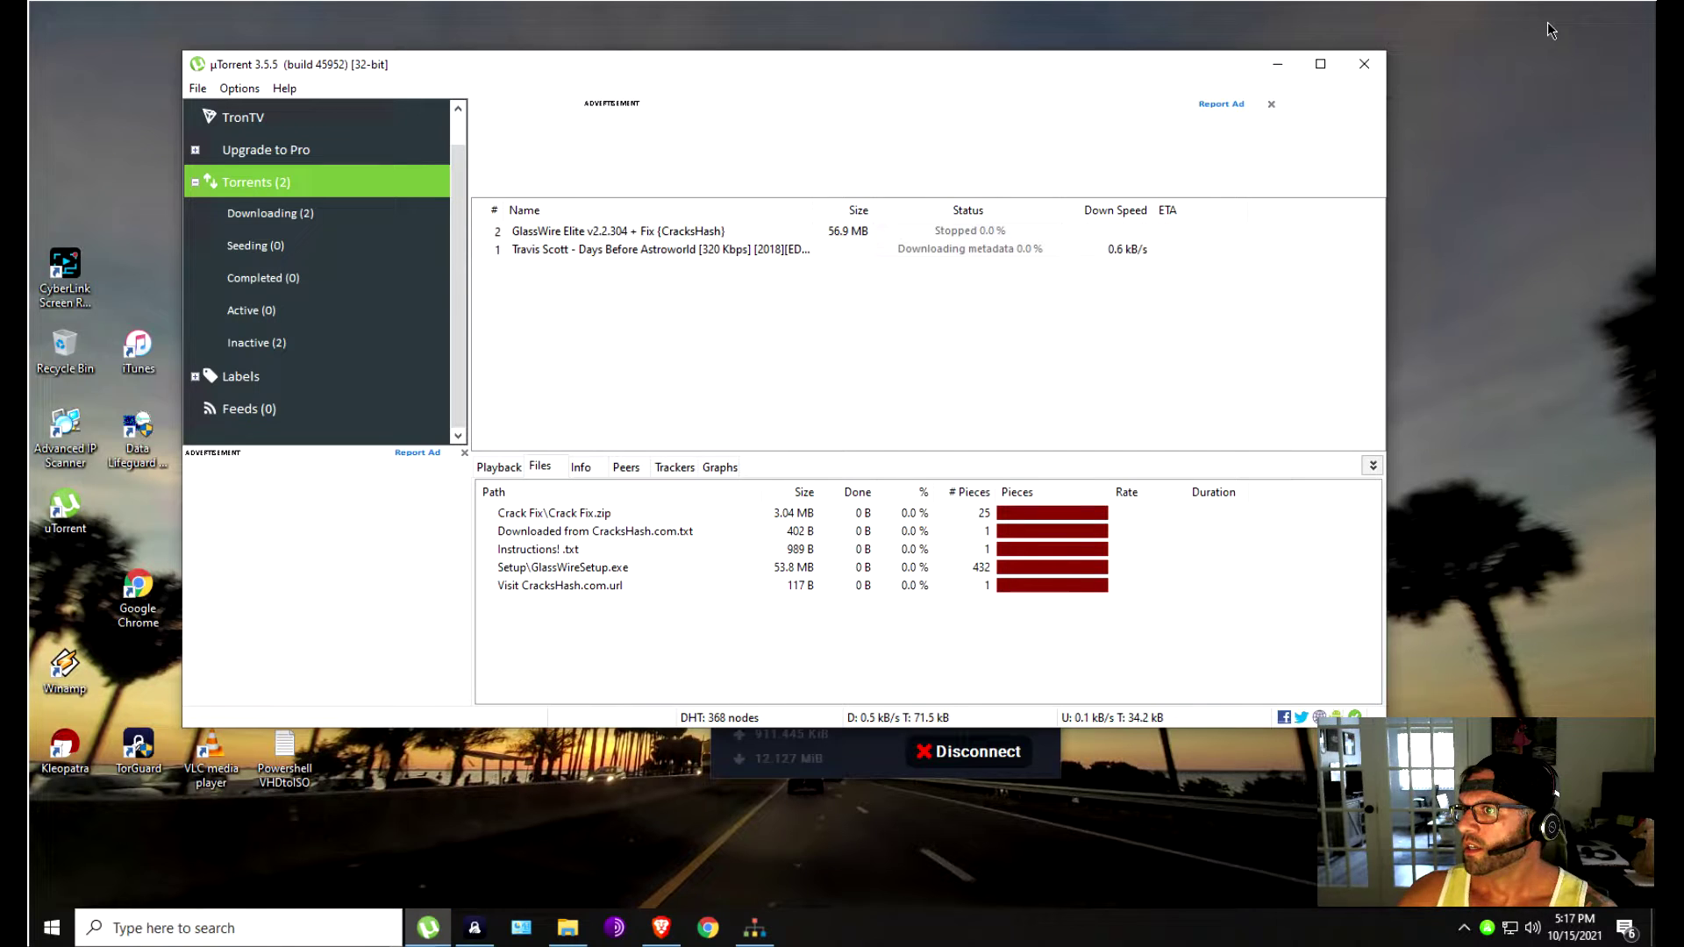
{"action": "left_click", "coordinate": [1280, 68]}
{"action": "left_click", "coordinate": [953, 145]}
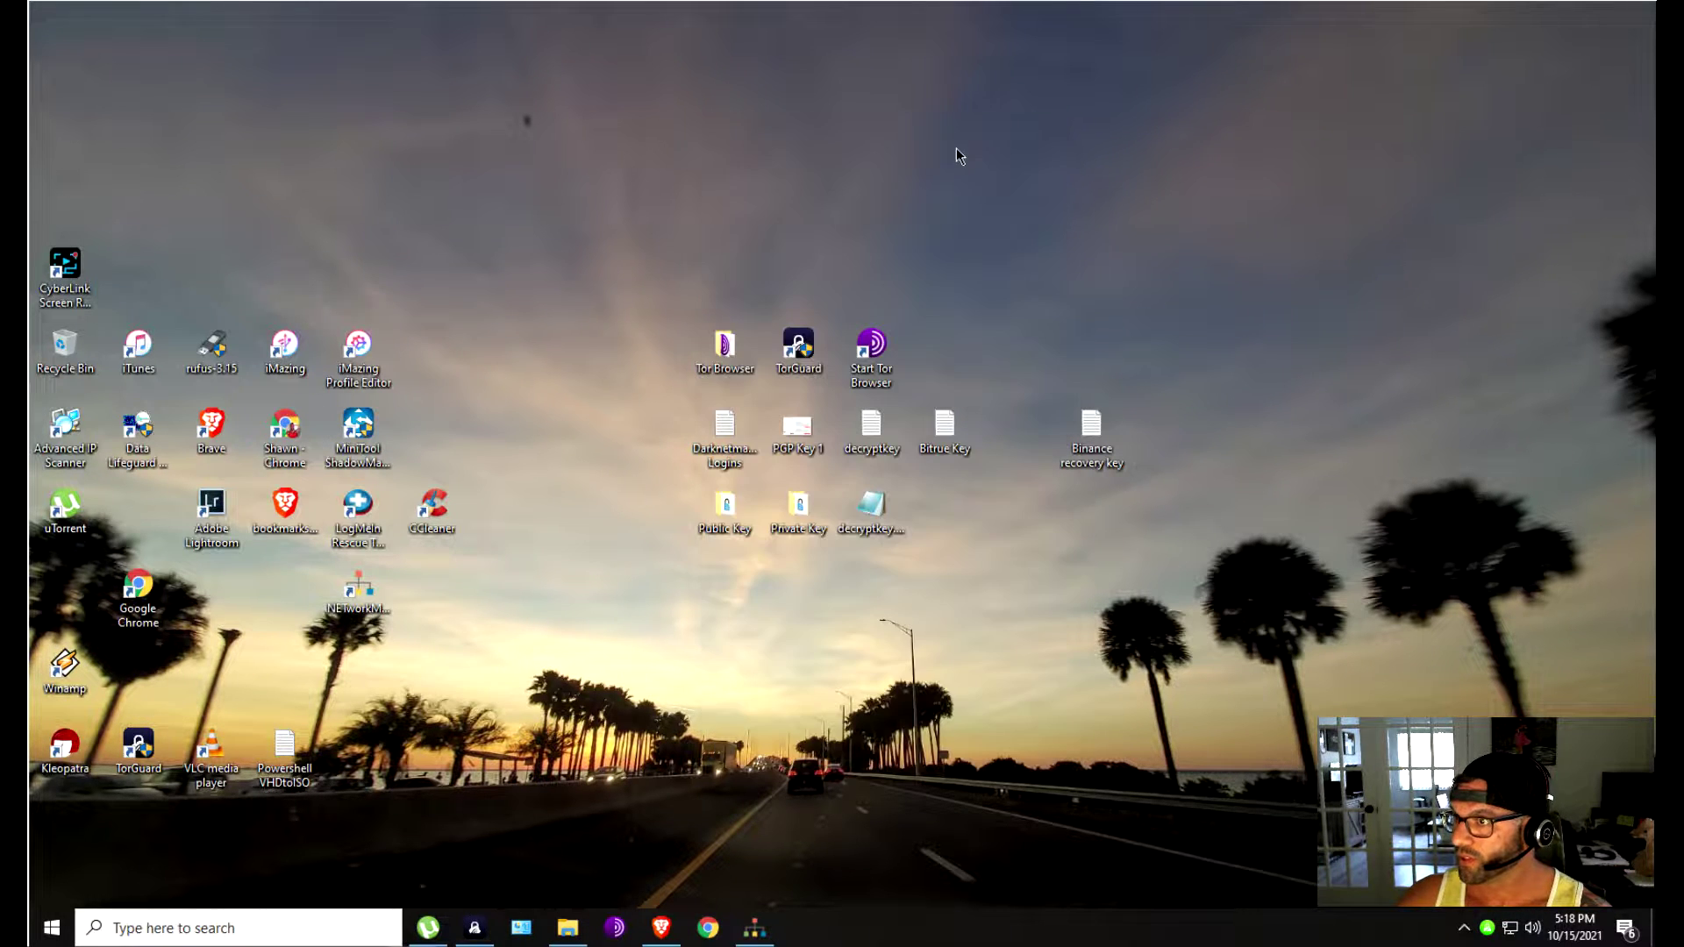
{"action": "left_click", "coordinate": [661, 933]}
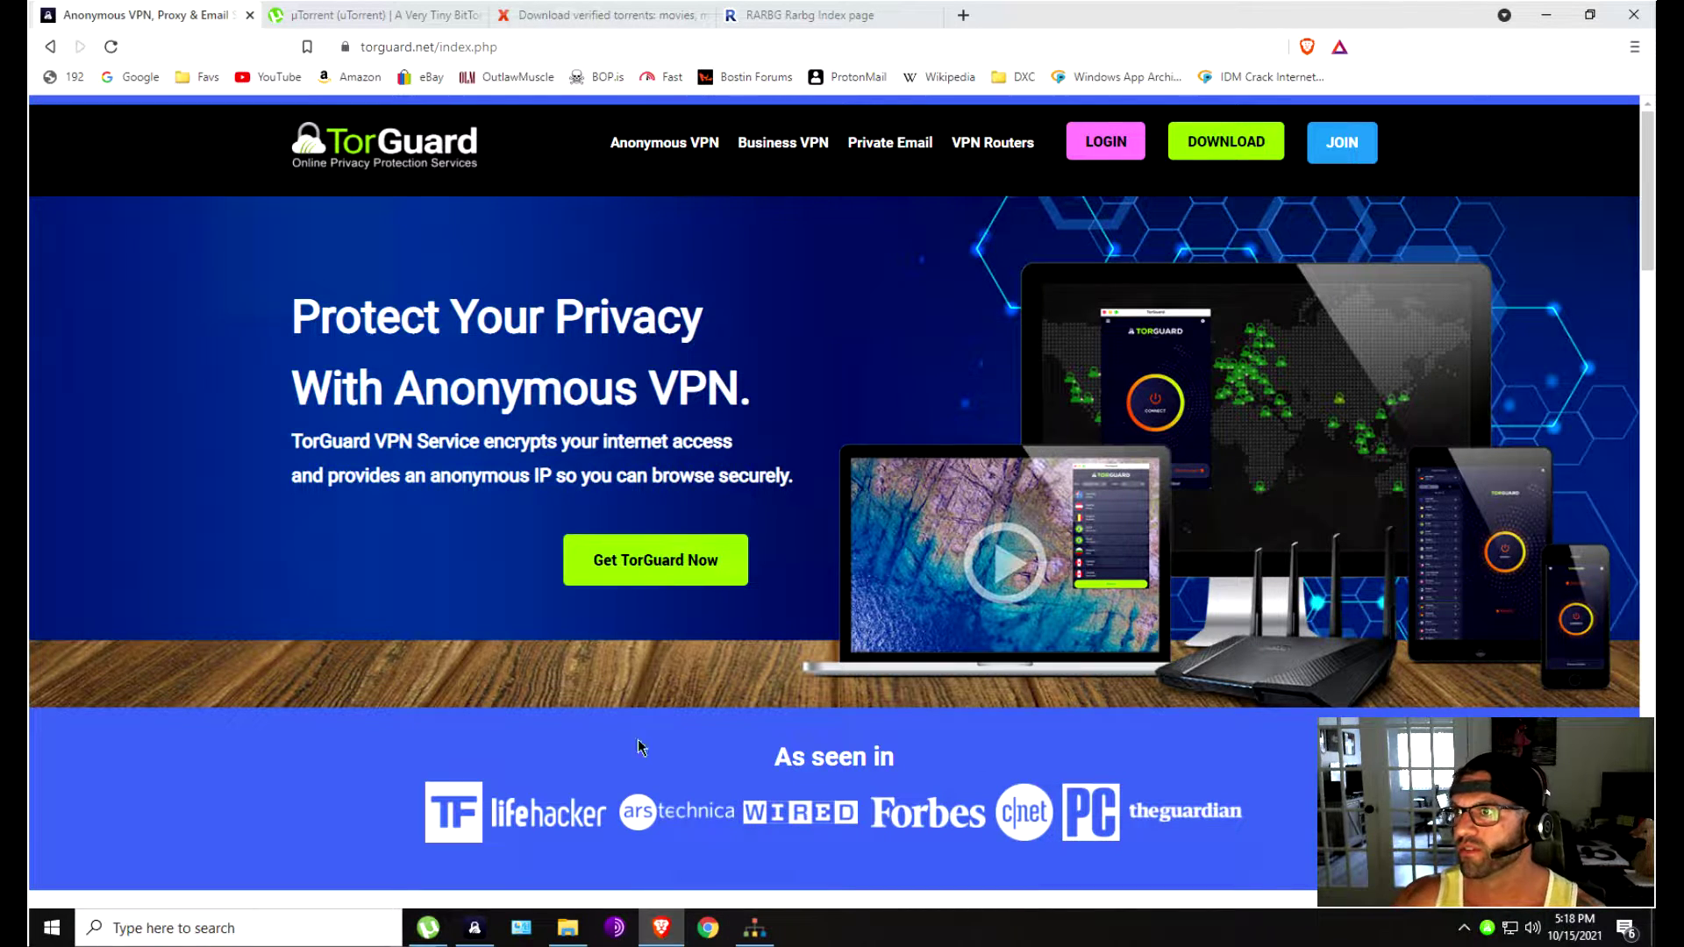
Open the Brave Rewards settings page from a new browser tab.
{"action": "left_click", "coordinate": [963, 16]}
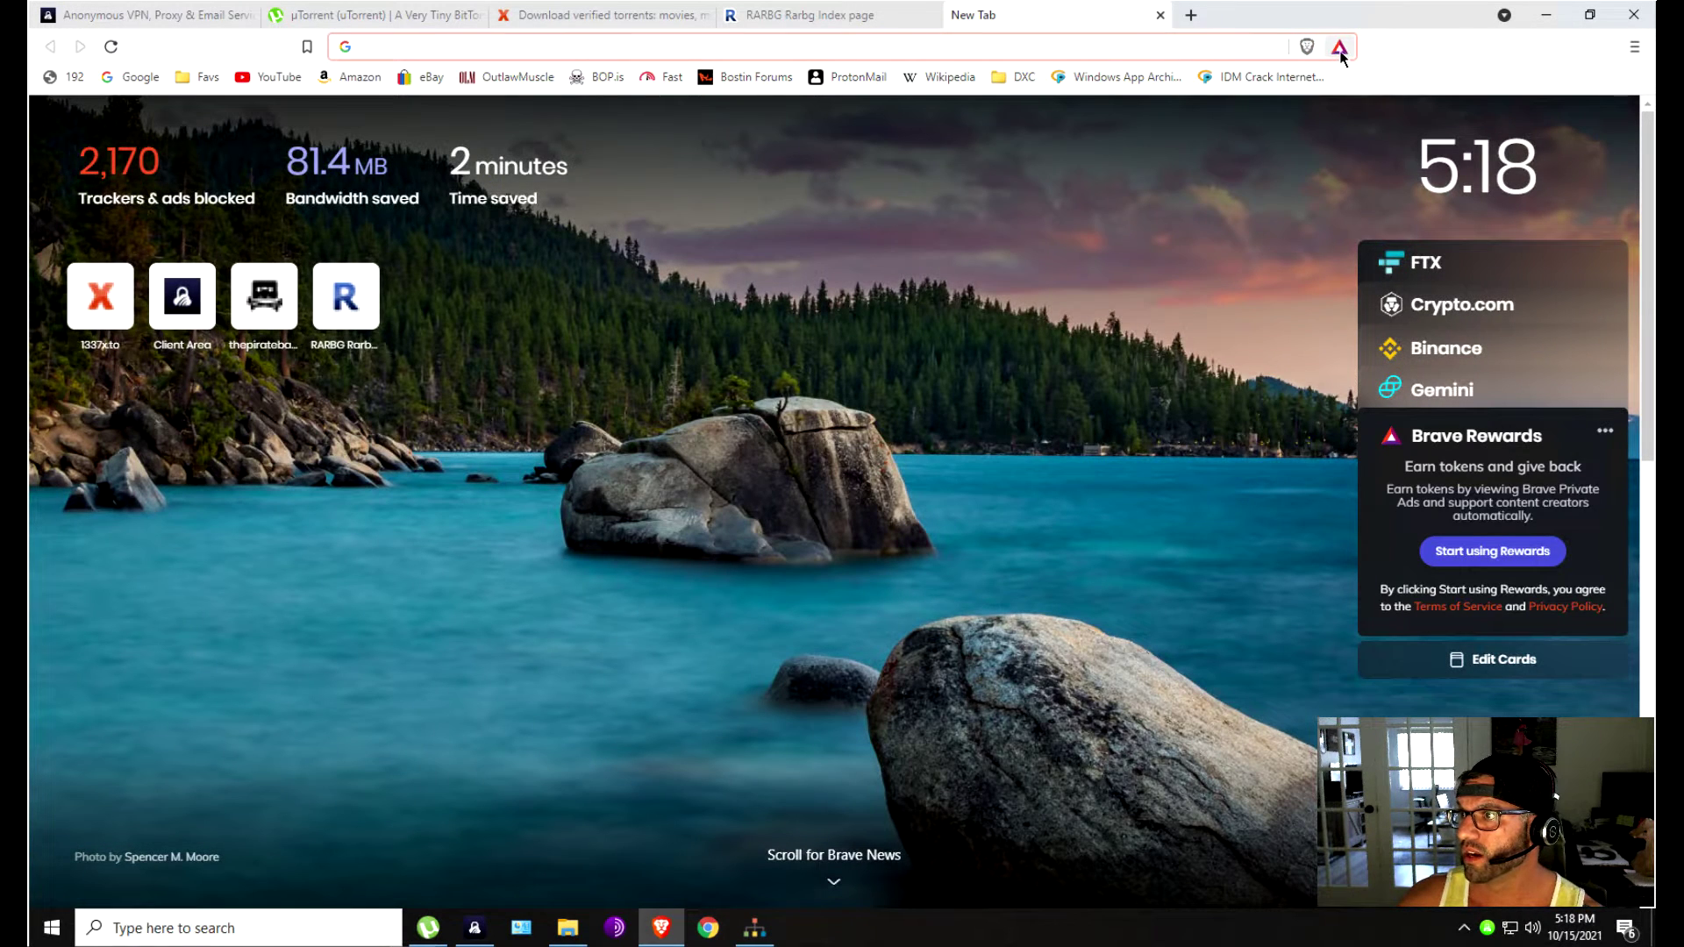
{"action": "left_click", "coordinate": [1339, 47]}
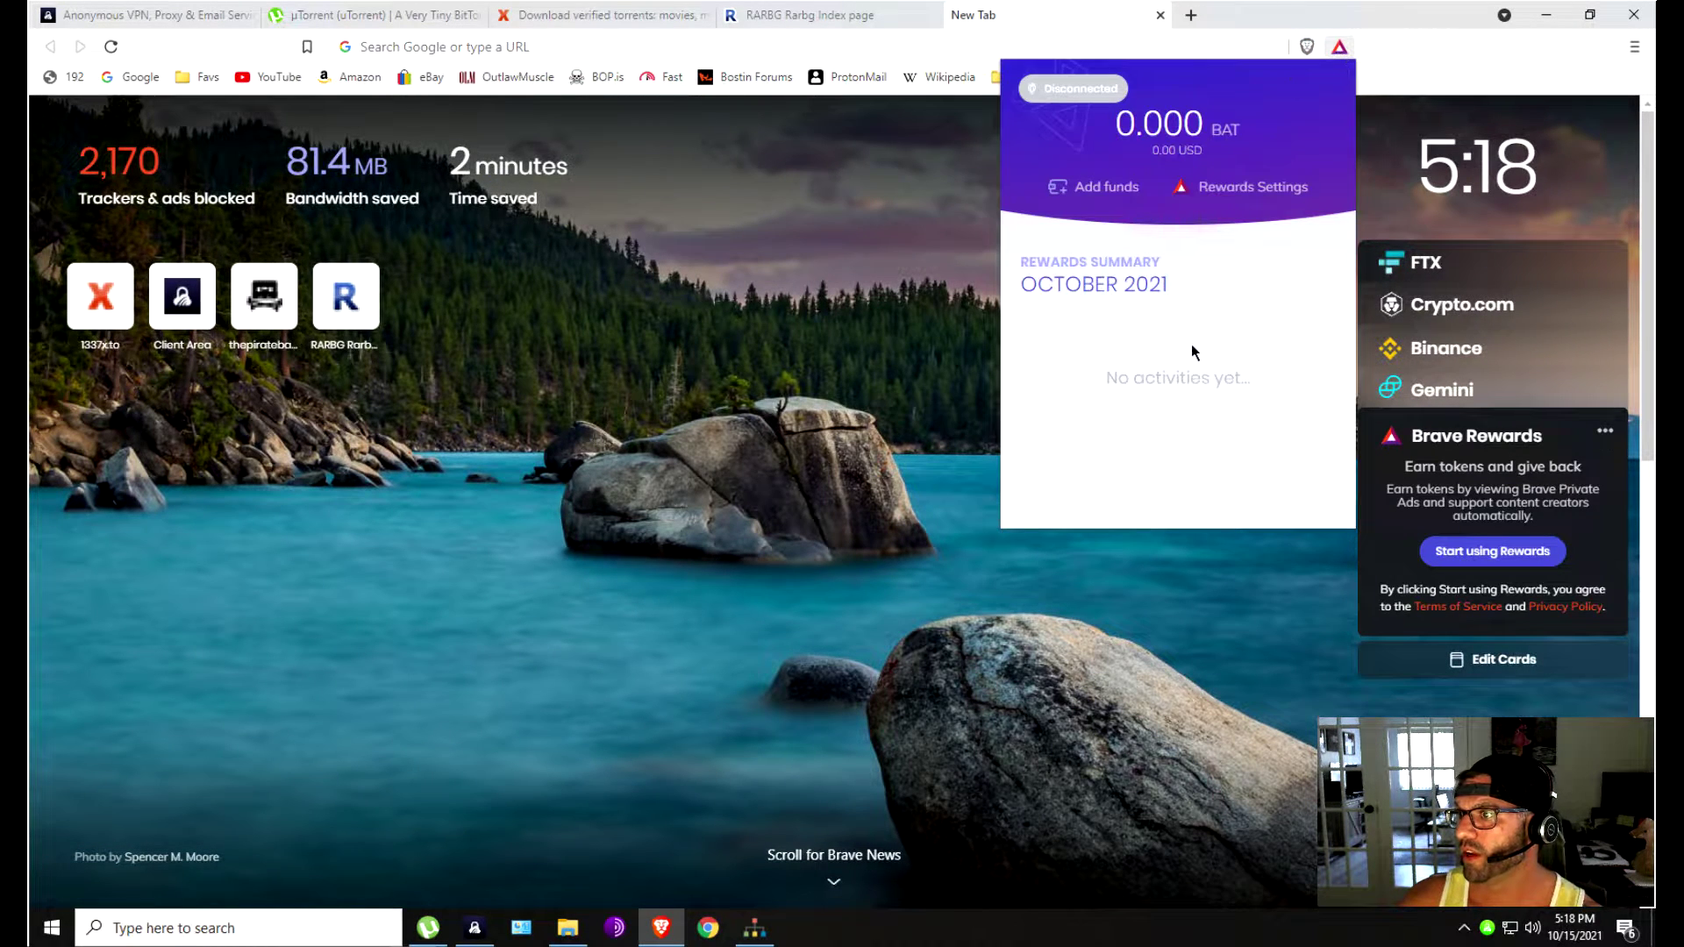
{"action": "left_click", "coordinate": [1277, 187]}
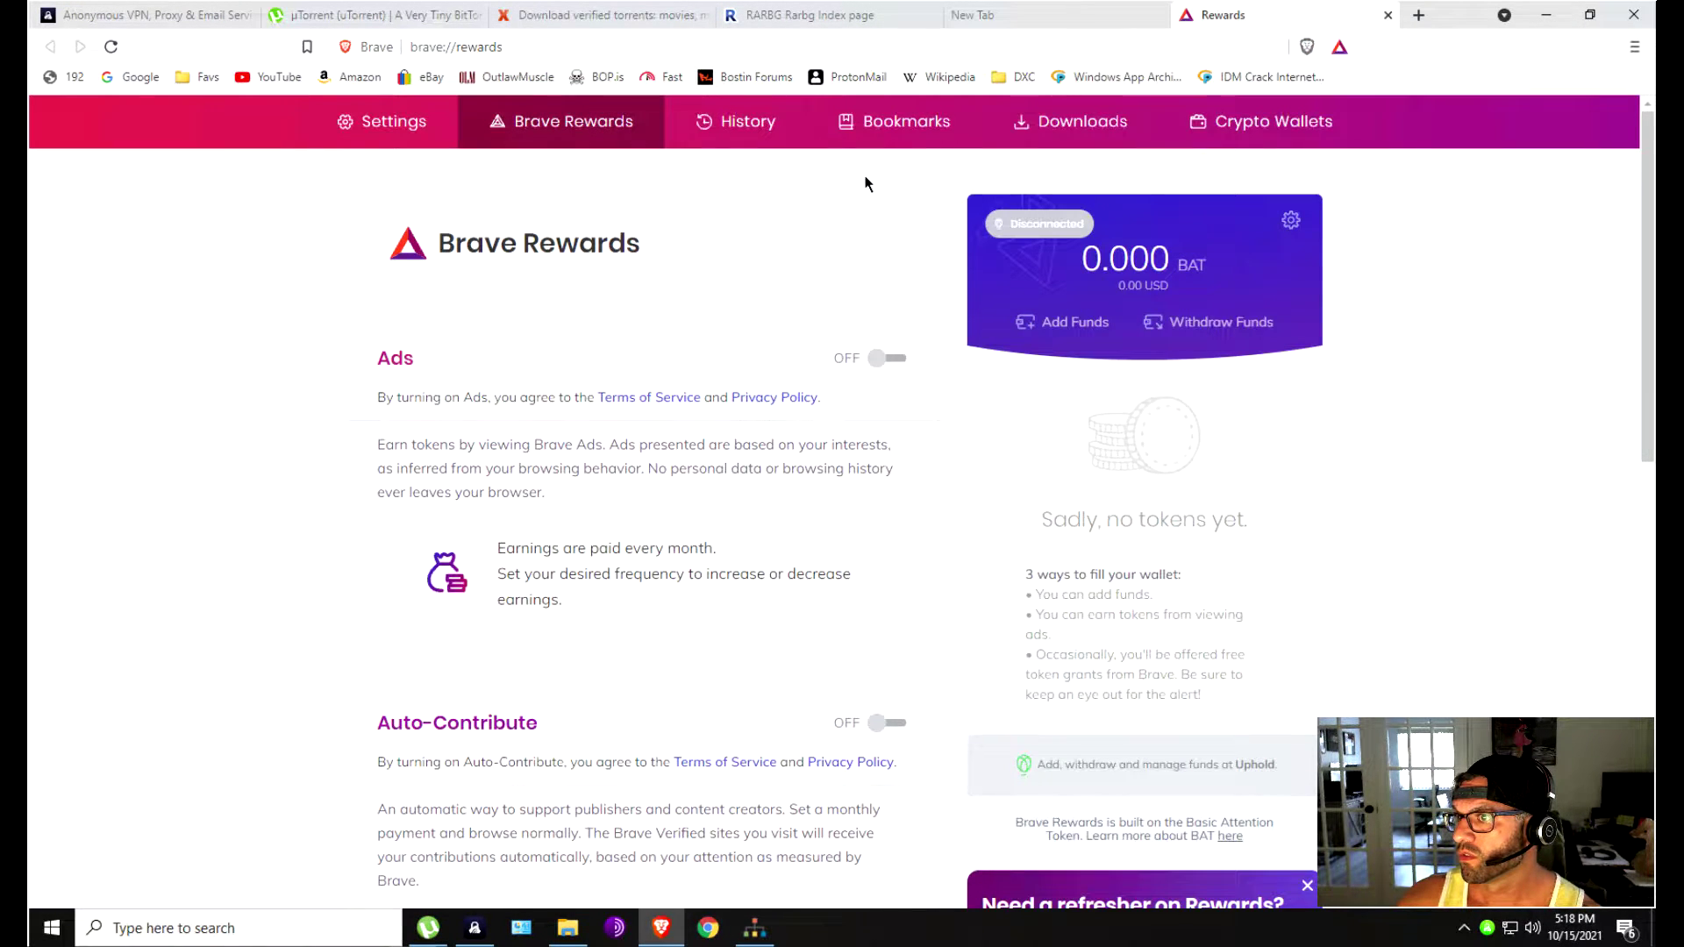
Turn on Brave Ads with a maximum of 10 ads per hour and state targeting set to Auto-detected as Florida.
{"action": "left_click", "coordinate": [897, 361]}
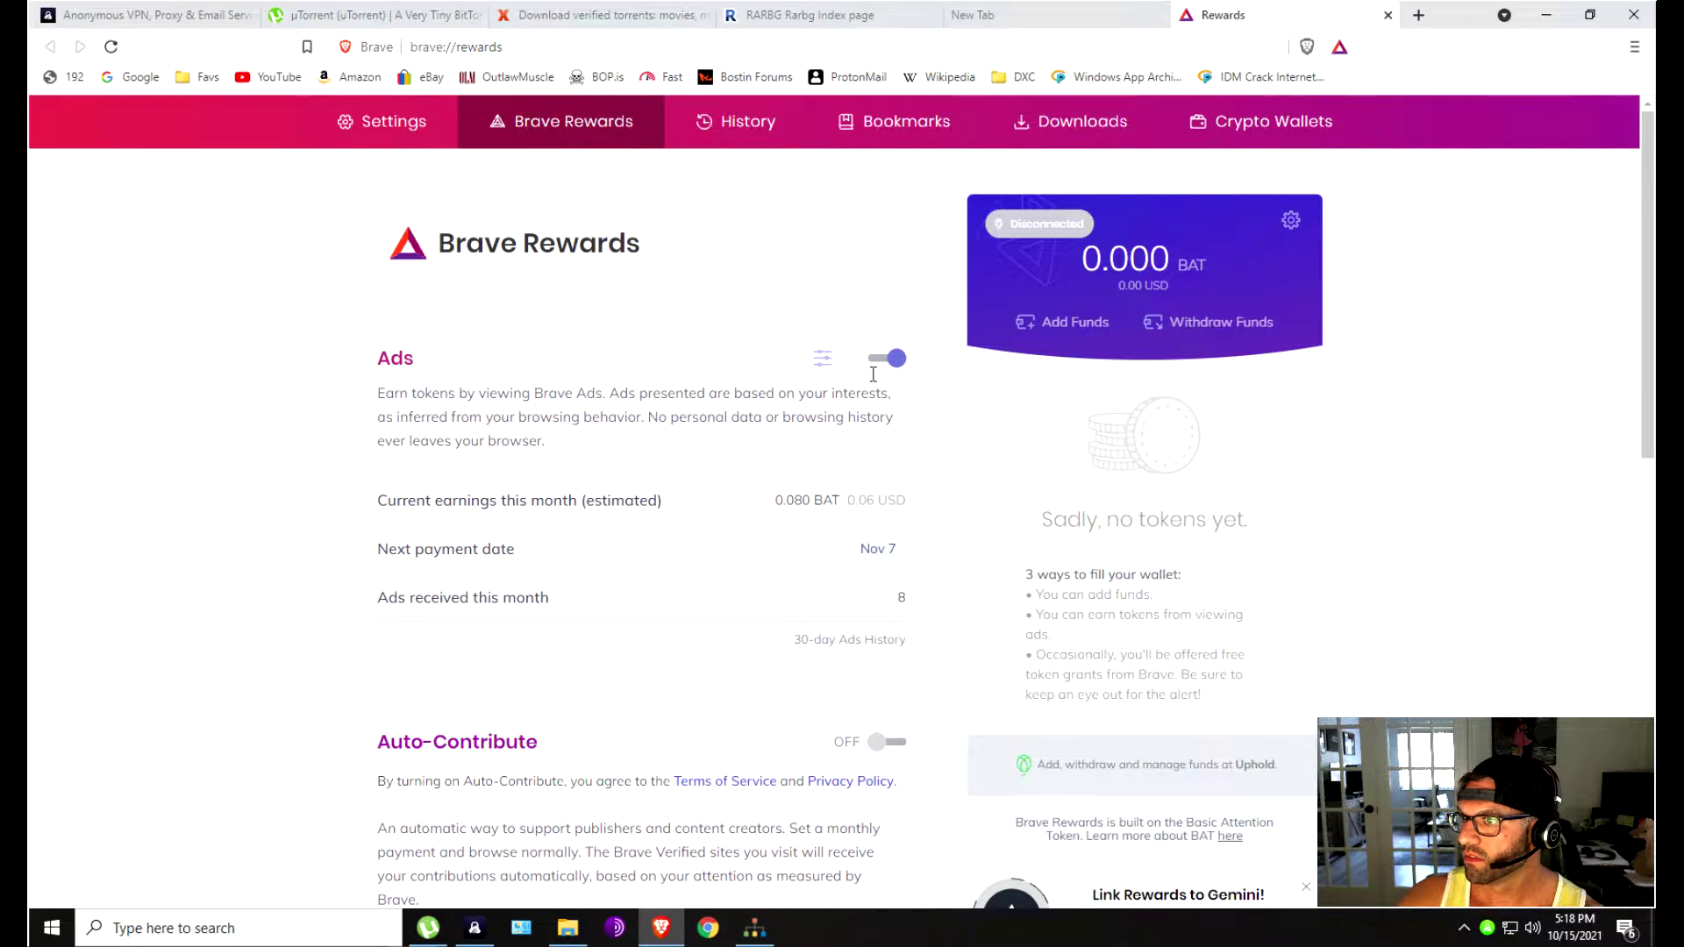
{"action": "left_click", "coordinate": [822, 358]}
{"action": "left_click", "coordinate": [504, 434]}
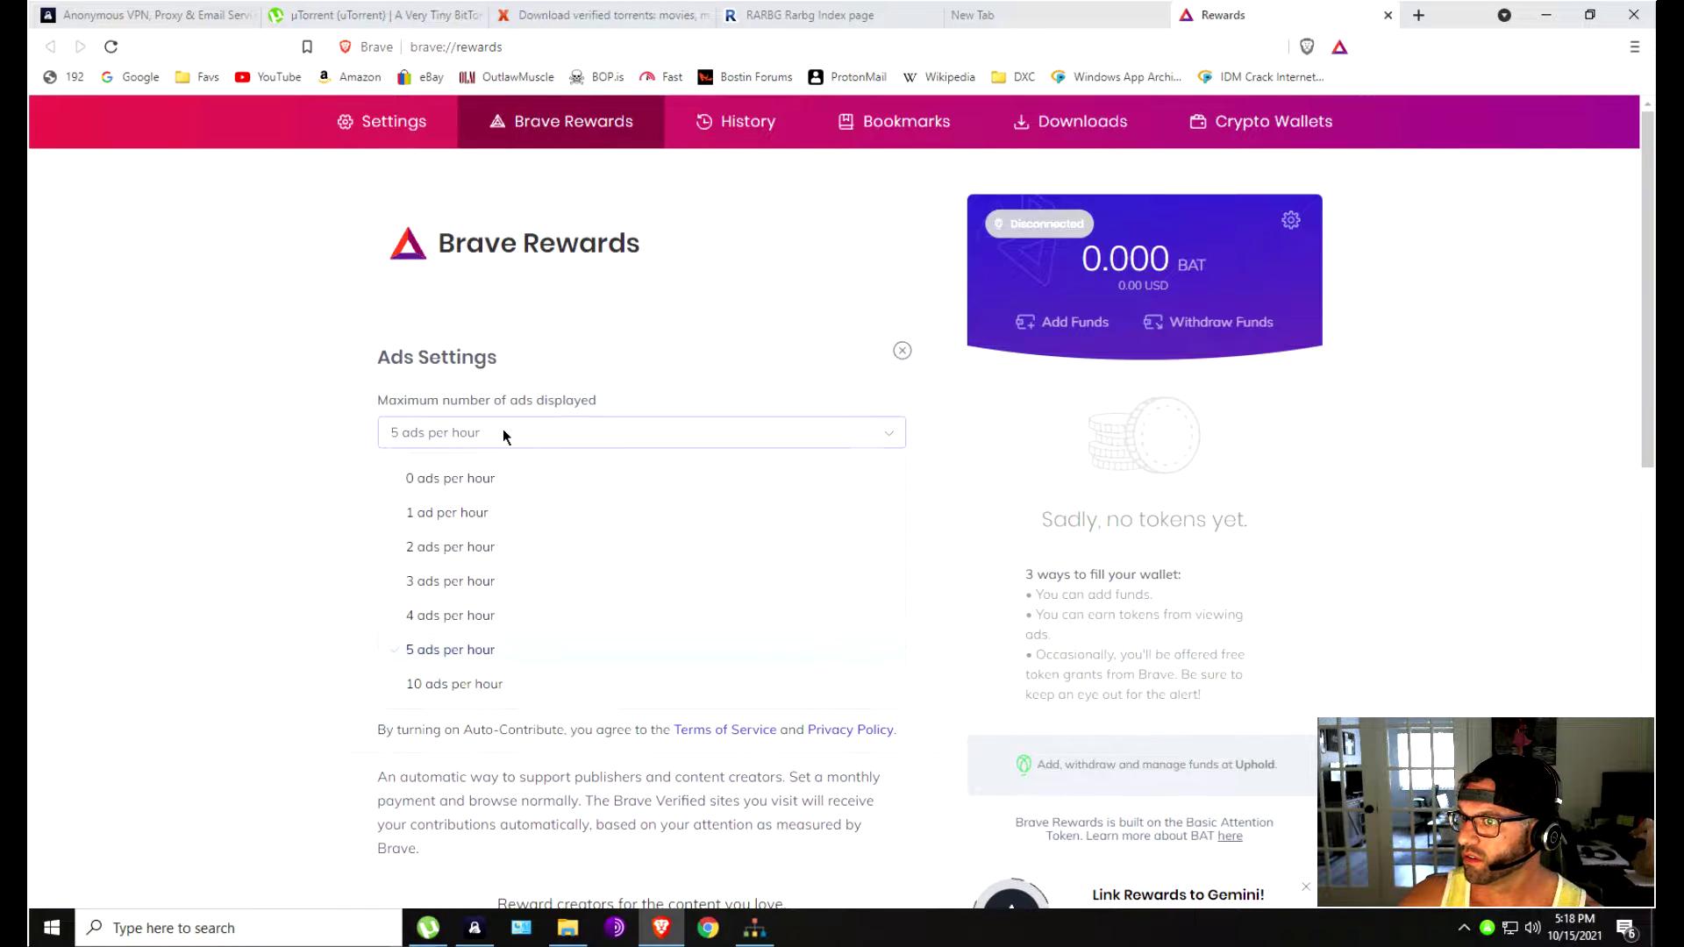
{"action": "left_click", "coordinate": [440, 684]}
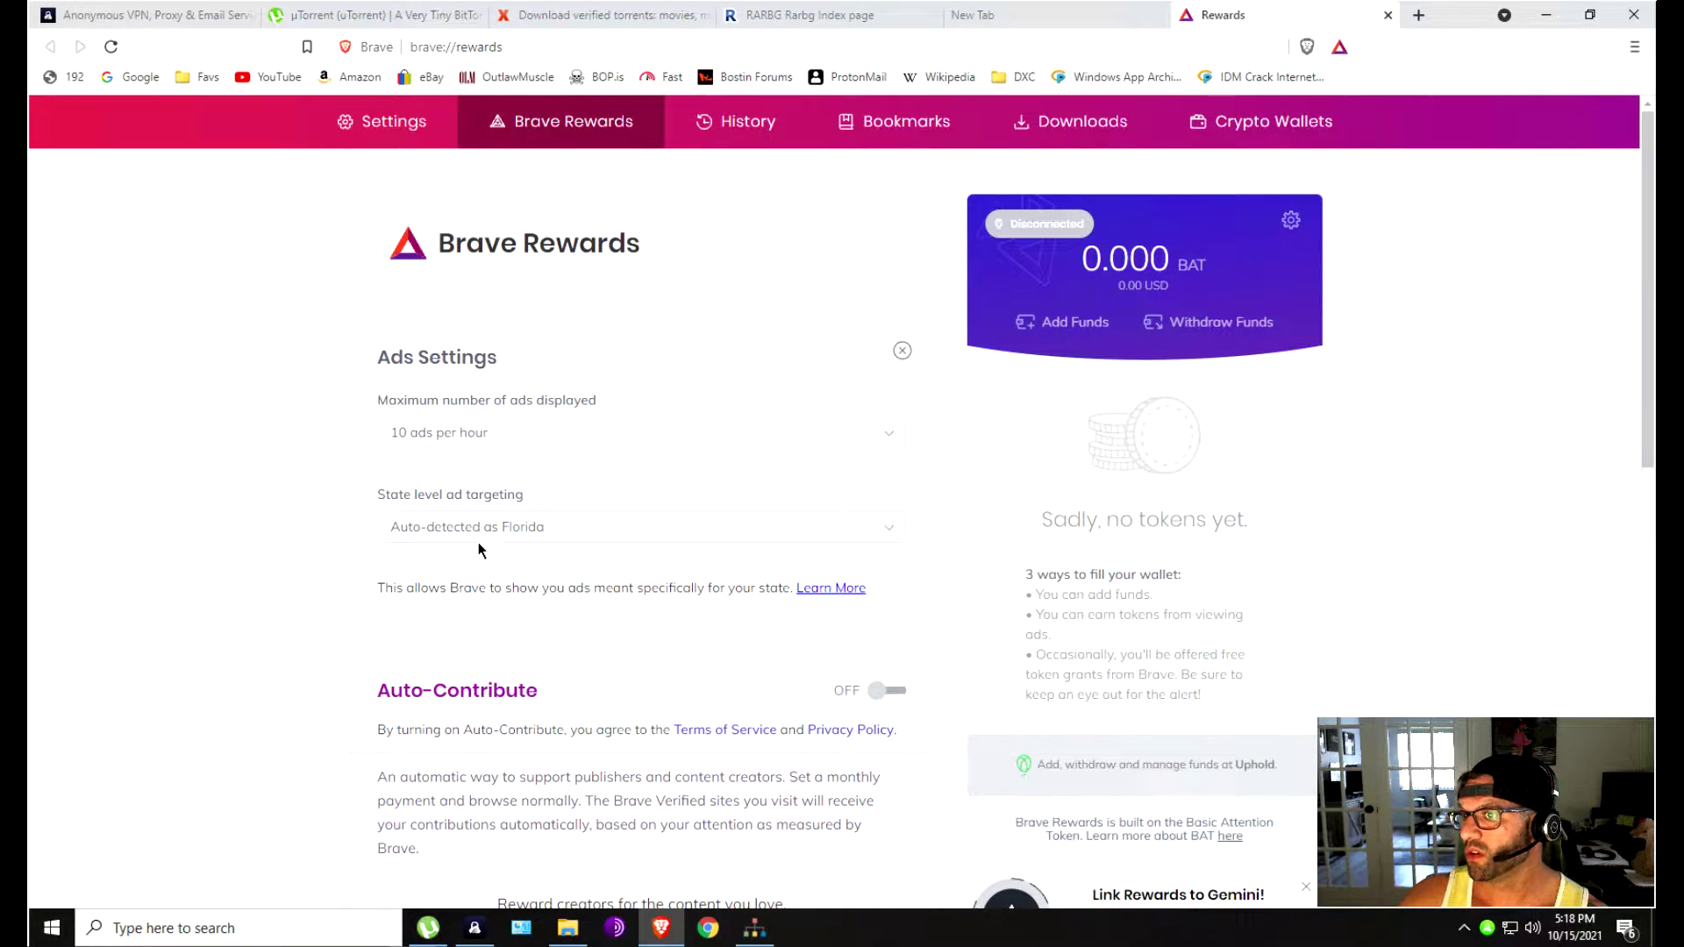
{"action": "left_click", "coordinate": [503, 523]}
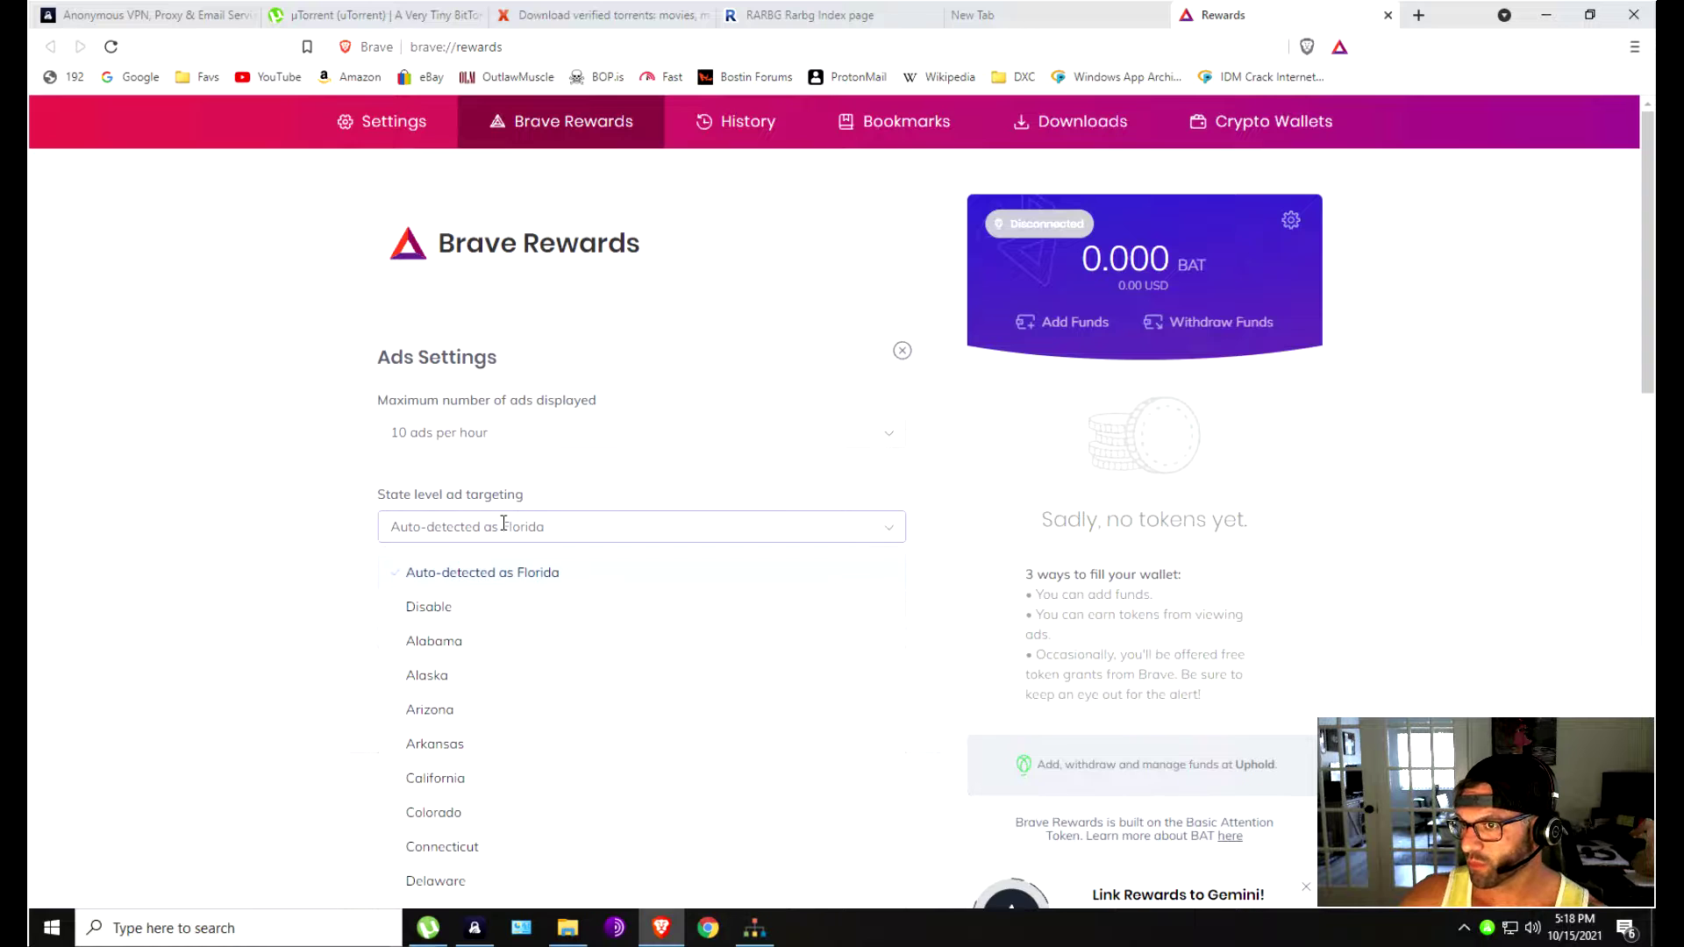
{"action": "left_click", "coordinate": [518, 574]}
Look through the Auto-Contribute and Monthly Contributions sections, turn Brave Ads off, and close the Rewards page.
{"action": "scroll", "coordinate": [224, 562], "scroll_direction": "down", "scroll_amount": 2}
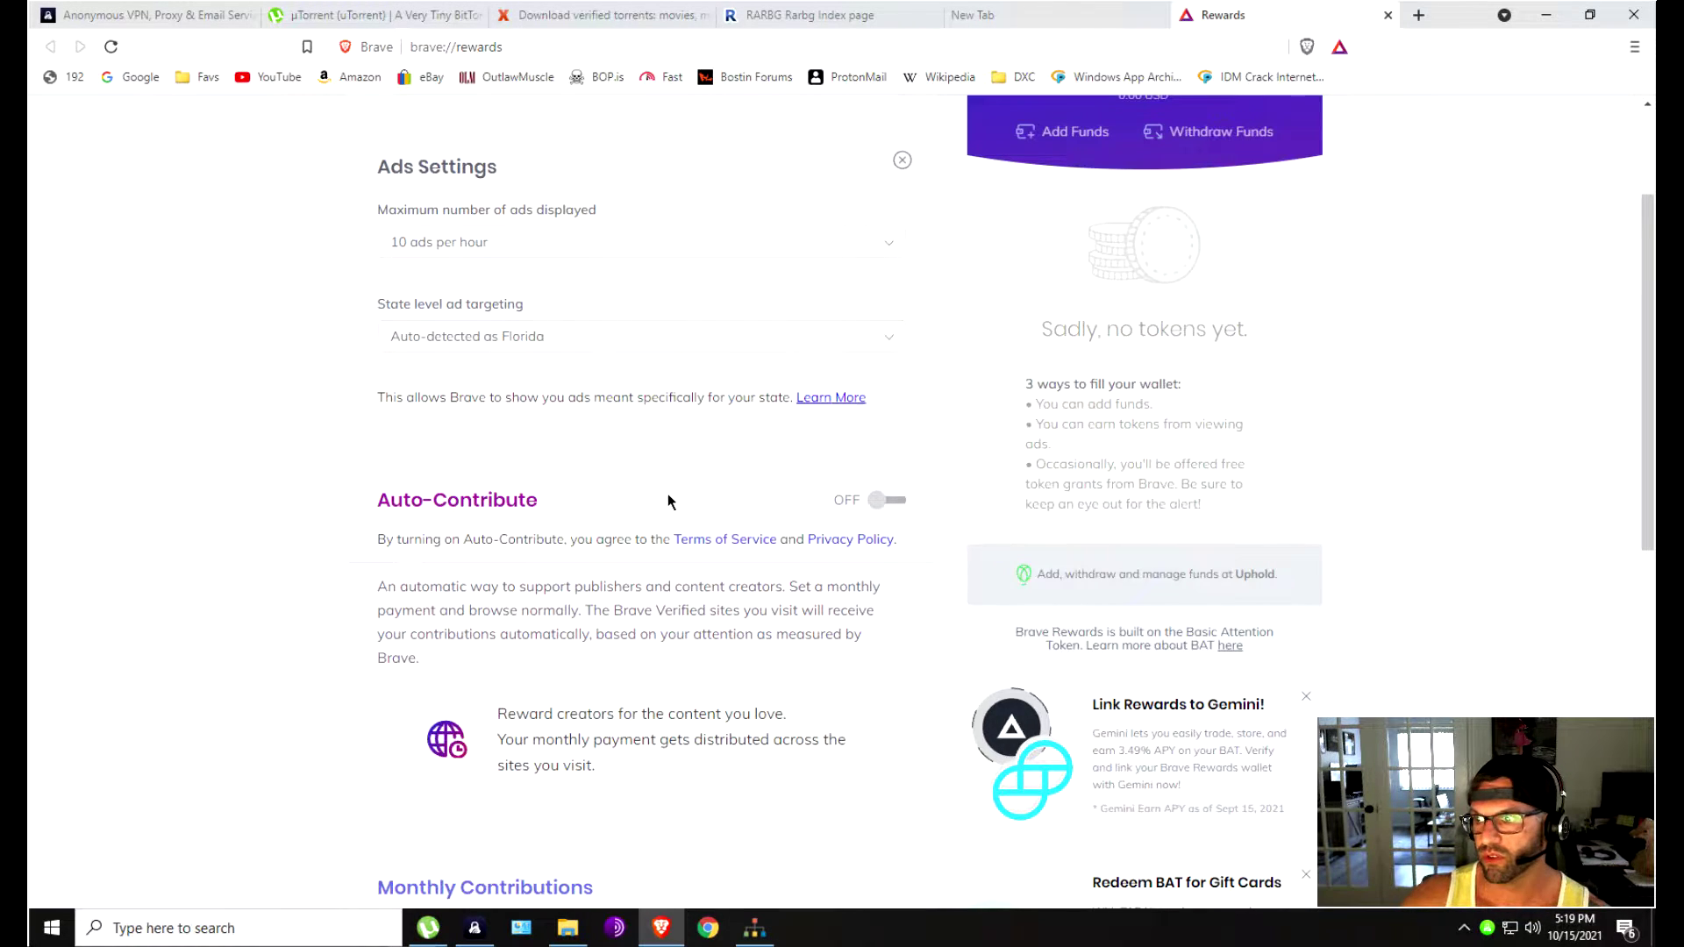
{"action": "scroll", "coordinate": [668, 502], "scroll_direction": "down", "scroll_amount": 4}
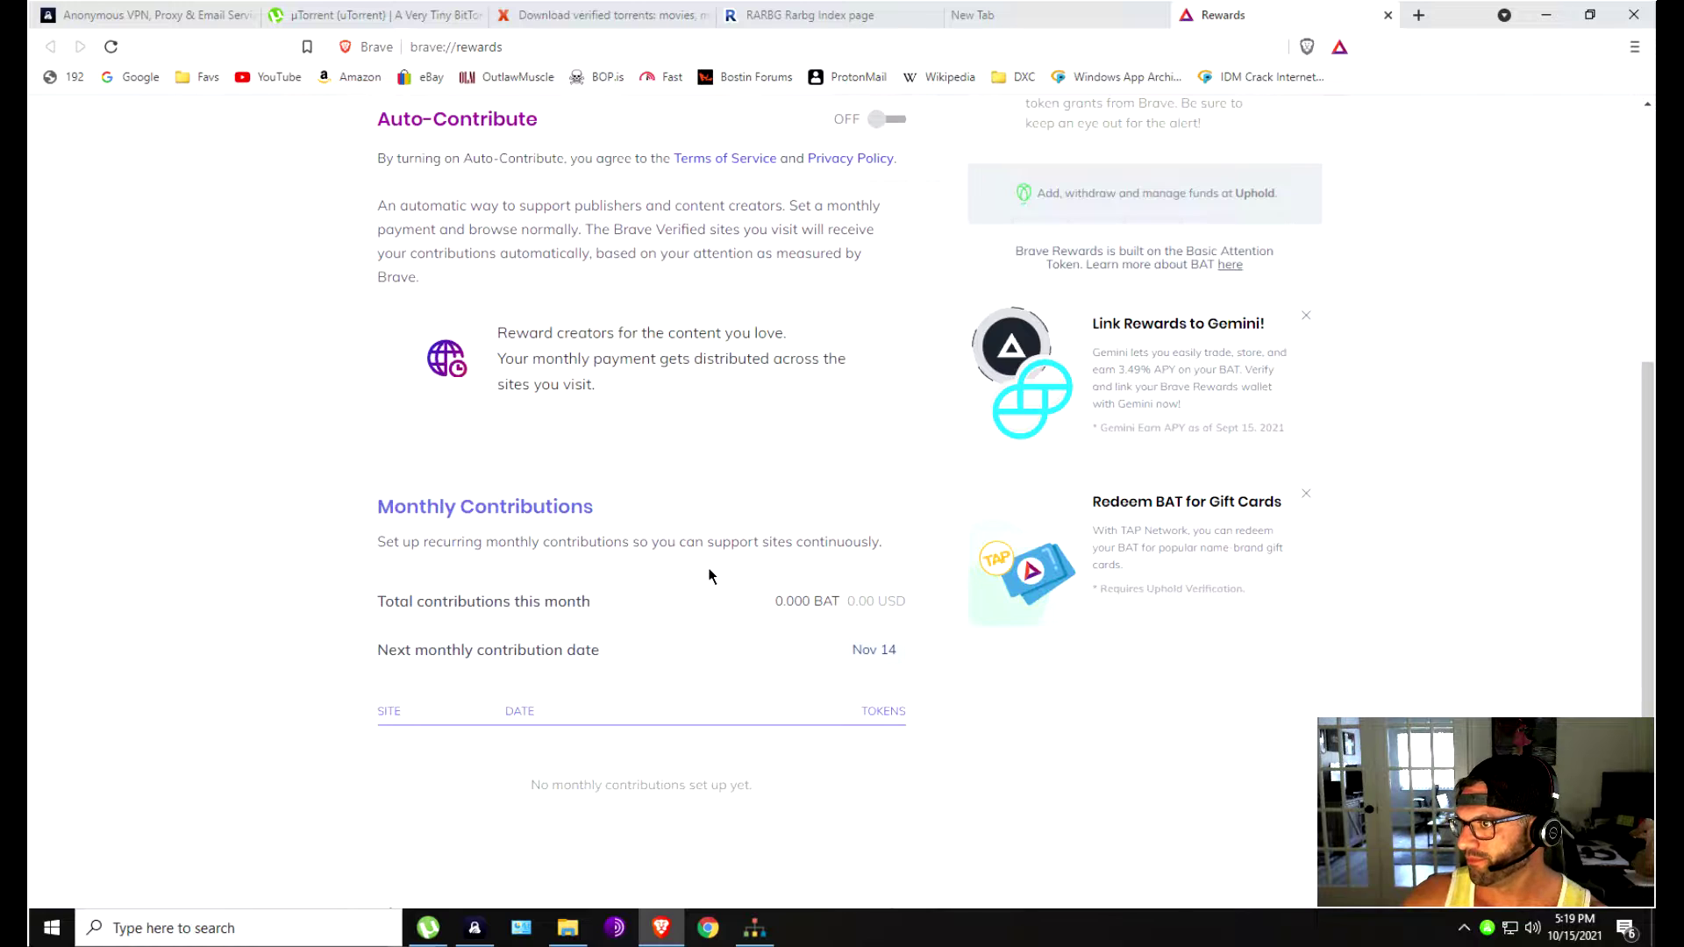
{"action": "scroll", "coordinate": [711, 576], "scroll_direction": "up", "scroll_amount": 6}
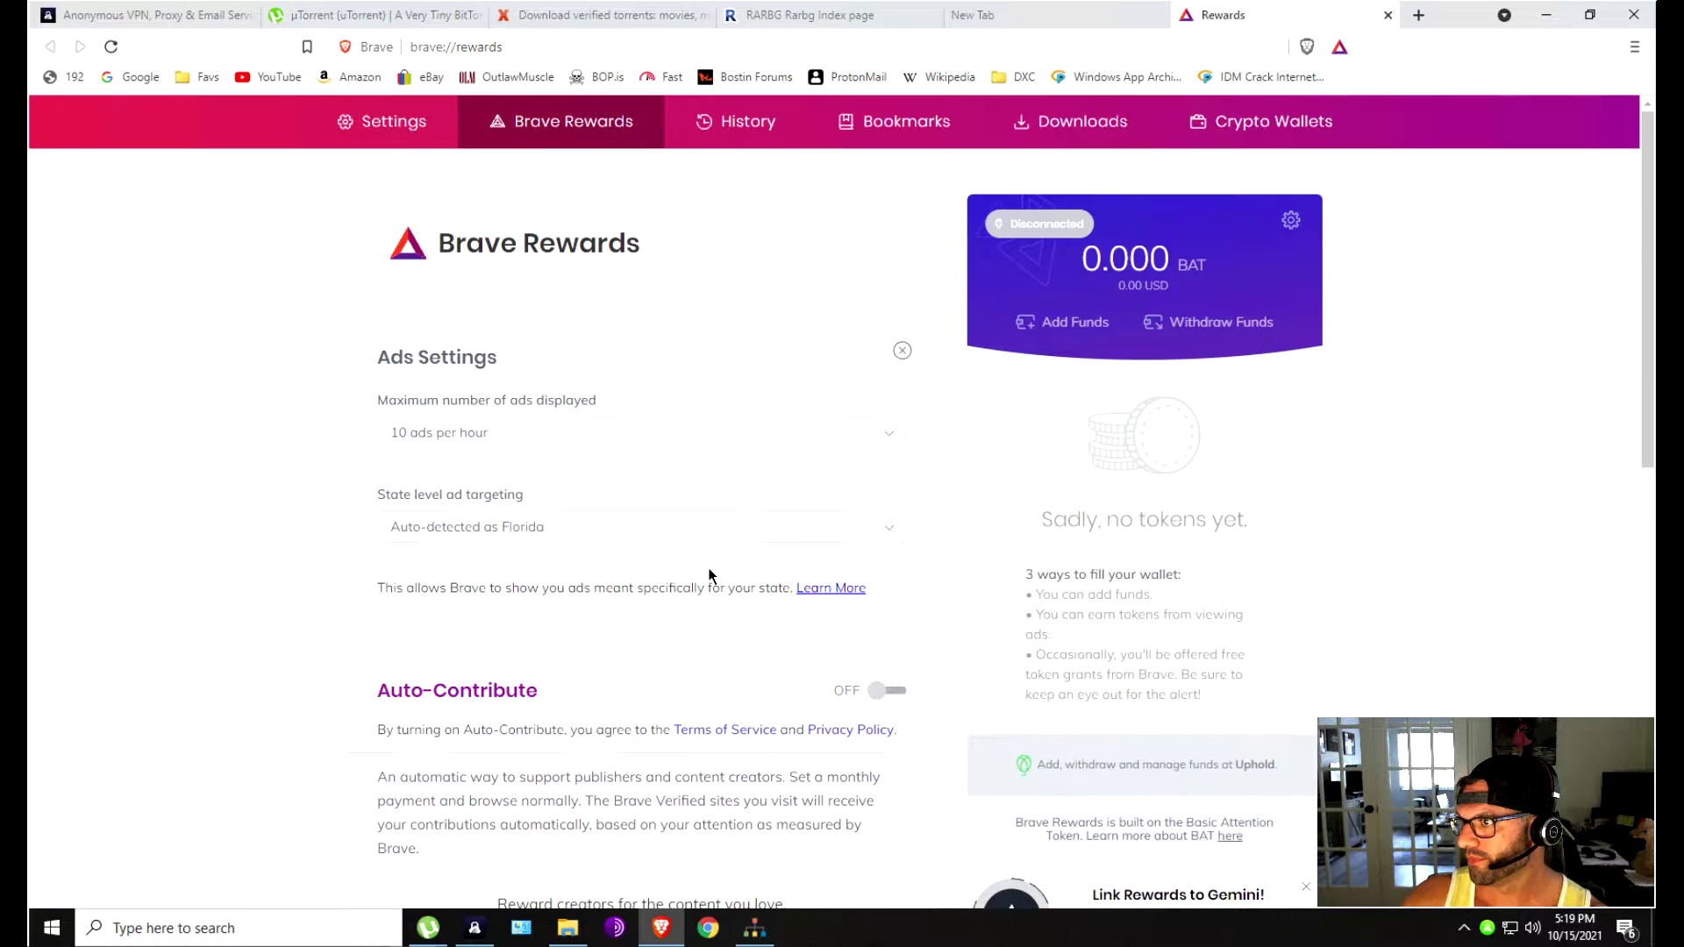
{"action": "left_click", "coordinate": [902, 351]}
{"action": "left_click", "coordinate": [887, 357]}
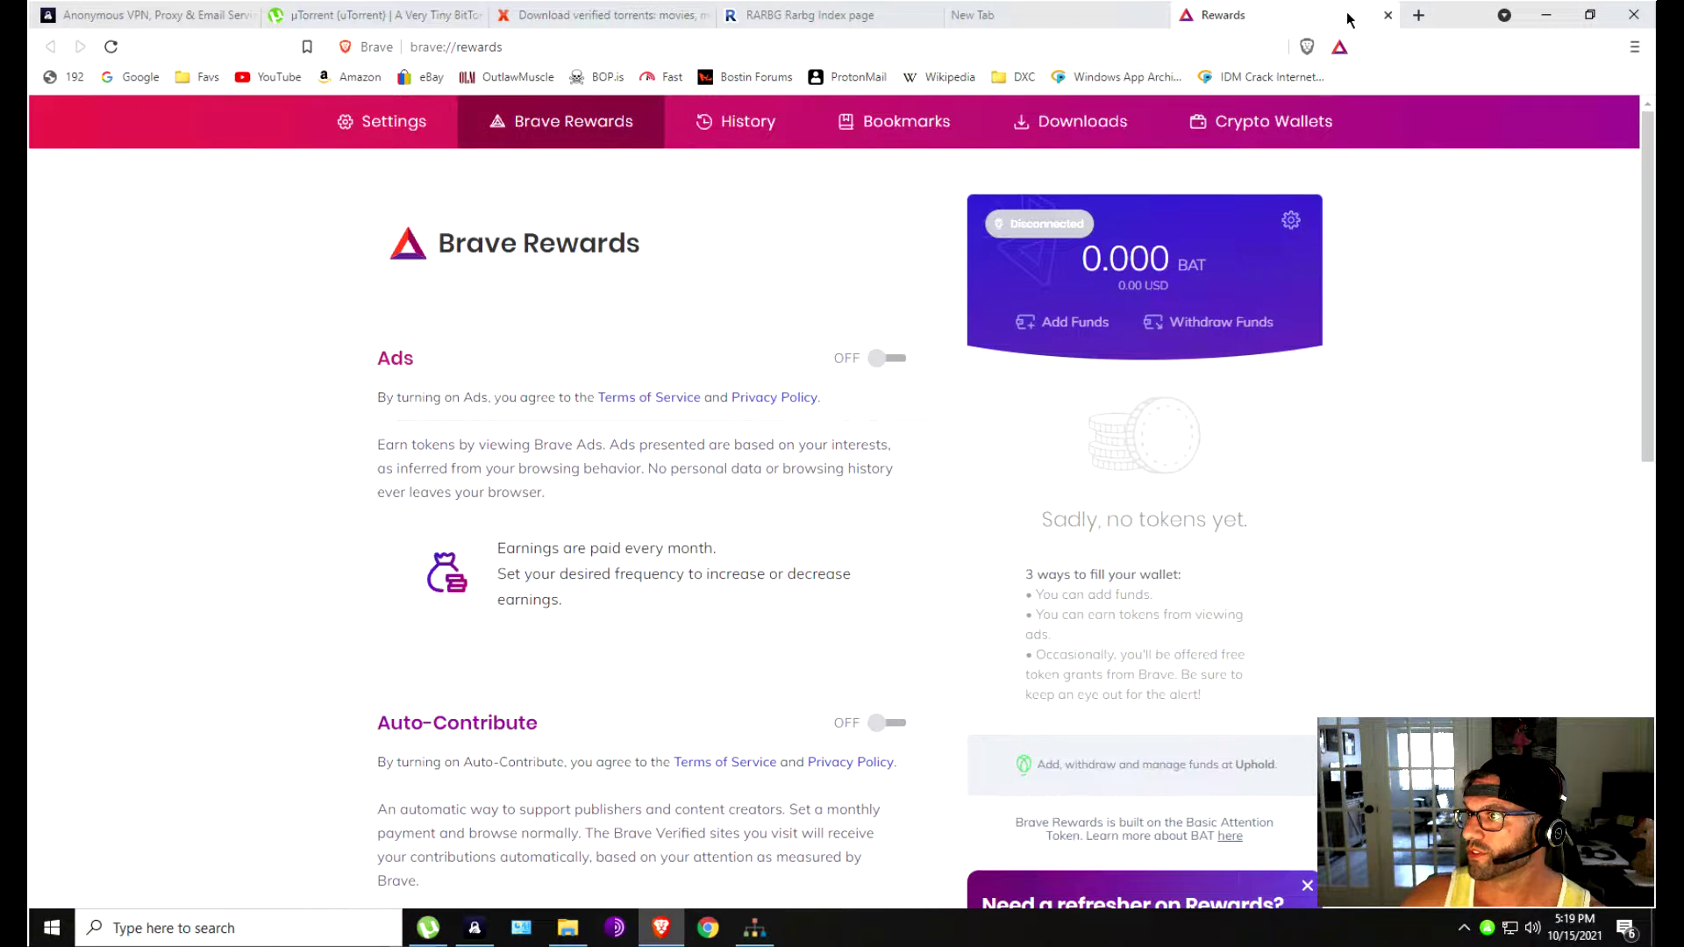
{"action": "left_click", "coordinate": [1388, 15]}
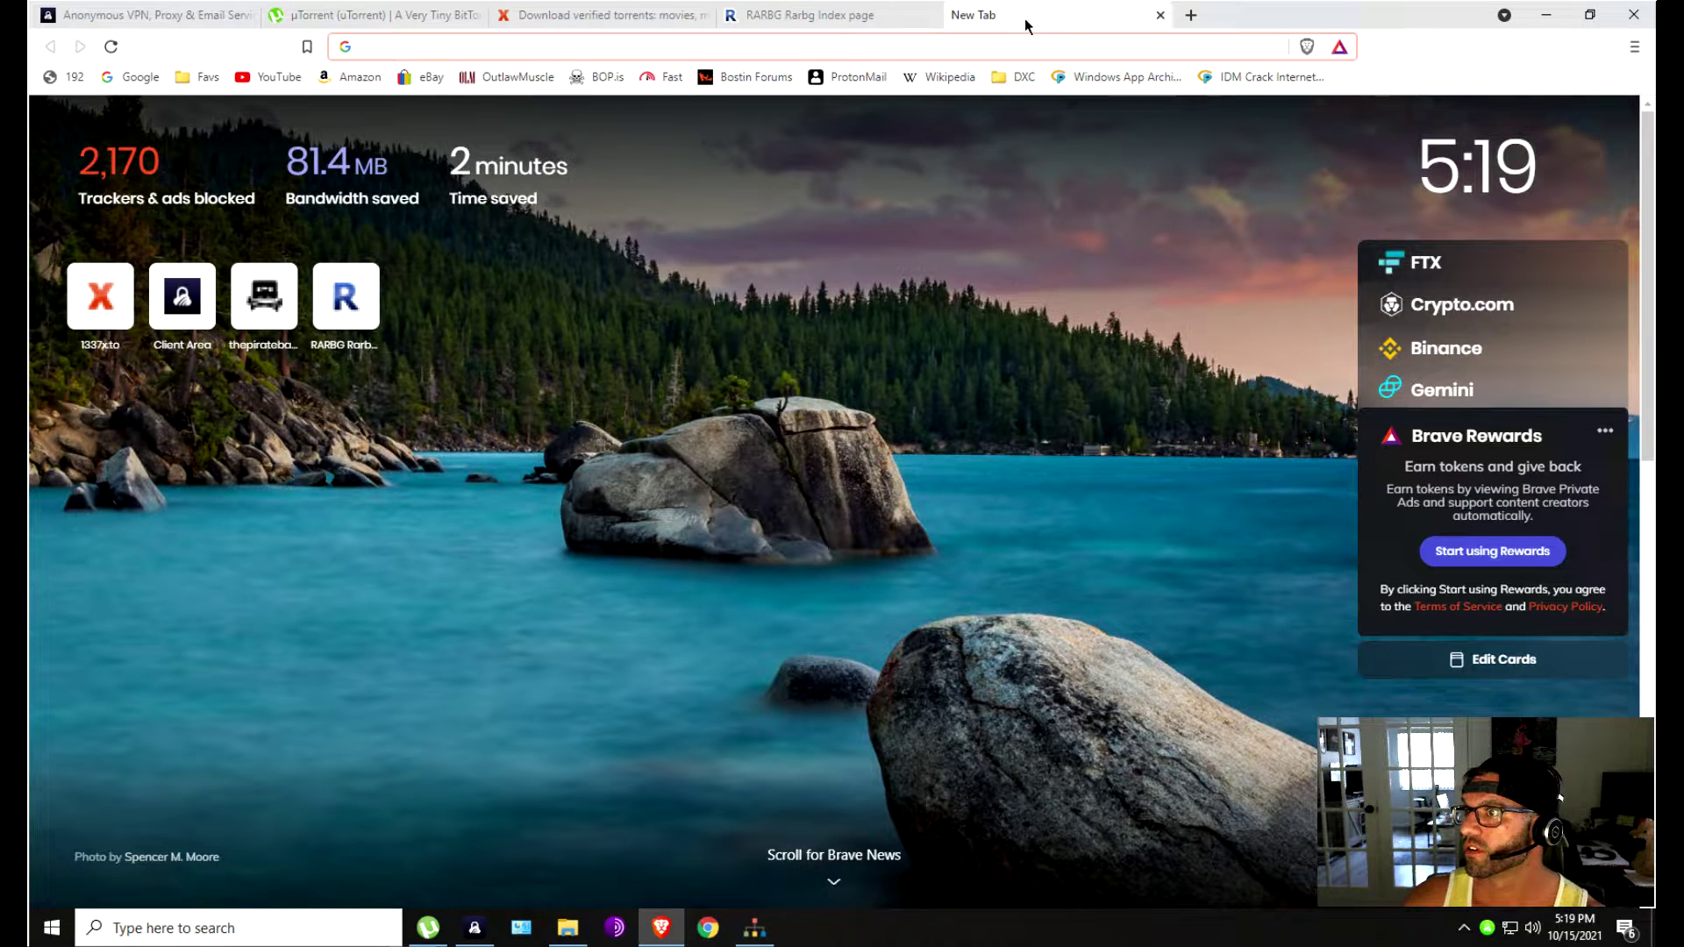
Review the VPN plan prices on the TorGuard home page and open the site's downloads page.
{"action": "left_click", "coordinate": [143, 16]}
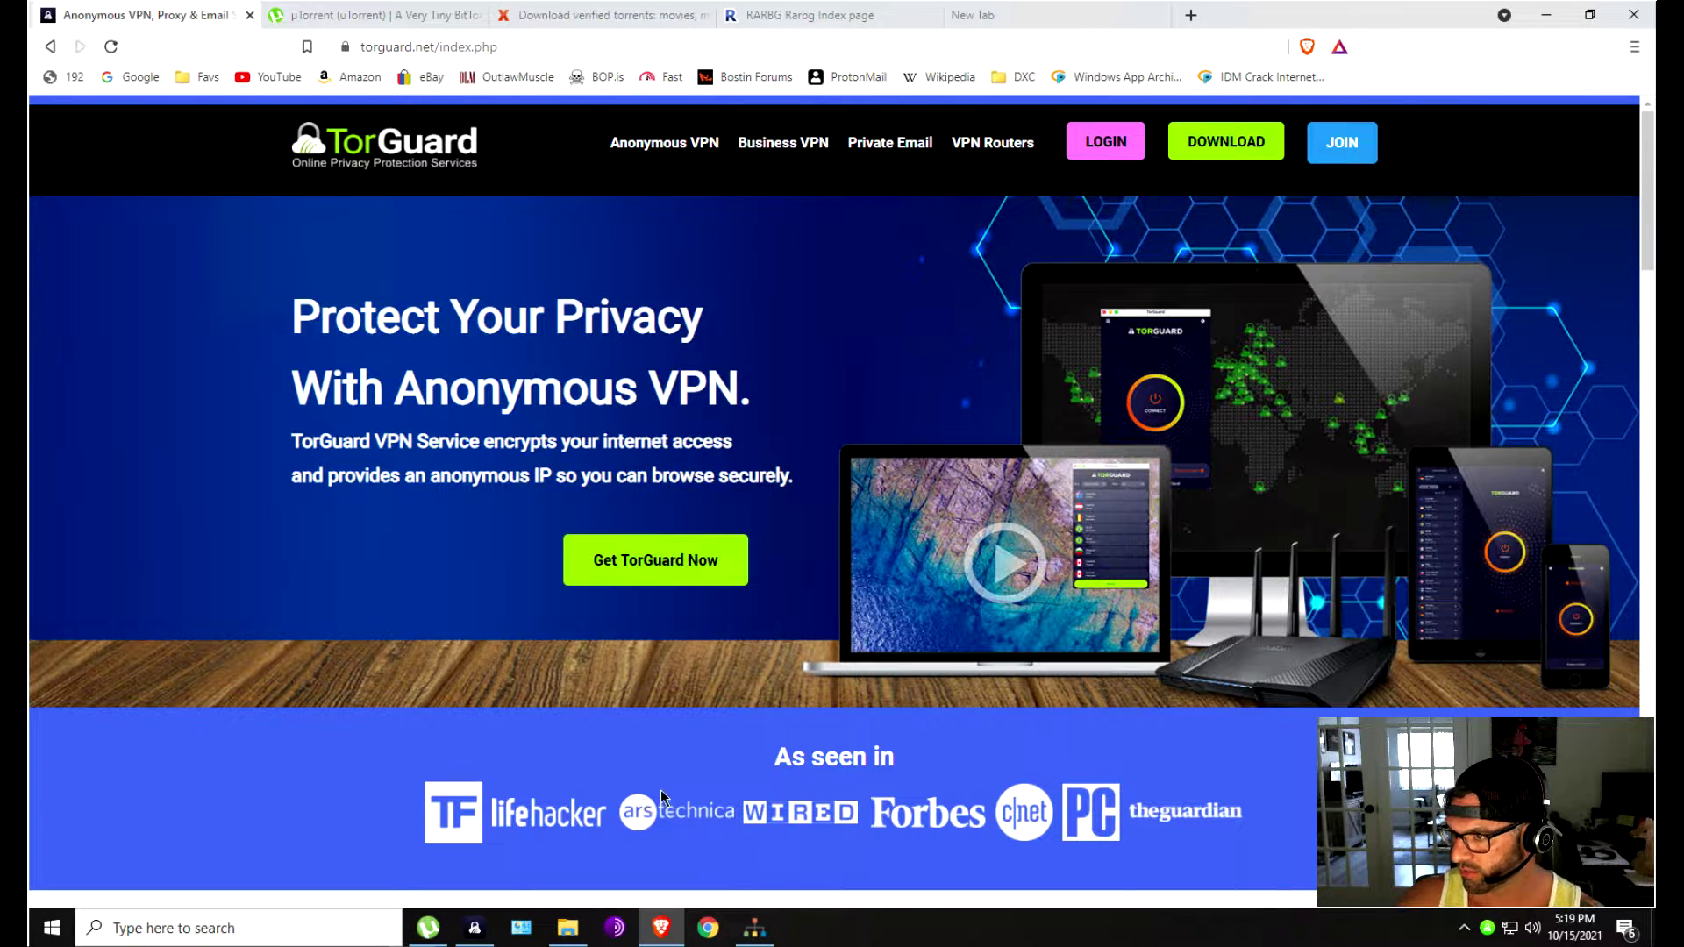
{"action": "scroll", "coordinate": [1088, 762], "scroll_direction": "down", "scroll_amount": 3}
{"action": "scroll", "coordinate": [872, 718], "scroll_direction": "down", "scroll_amount": 1}
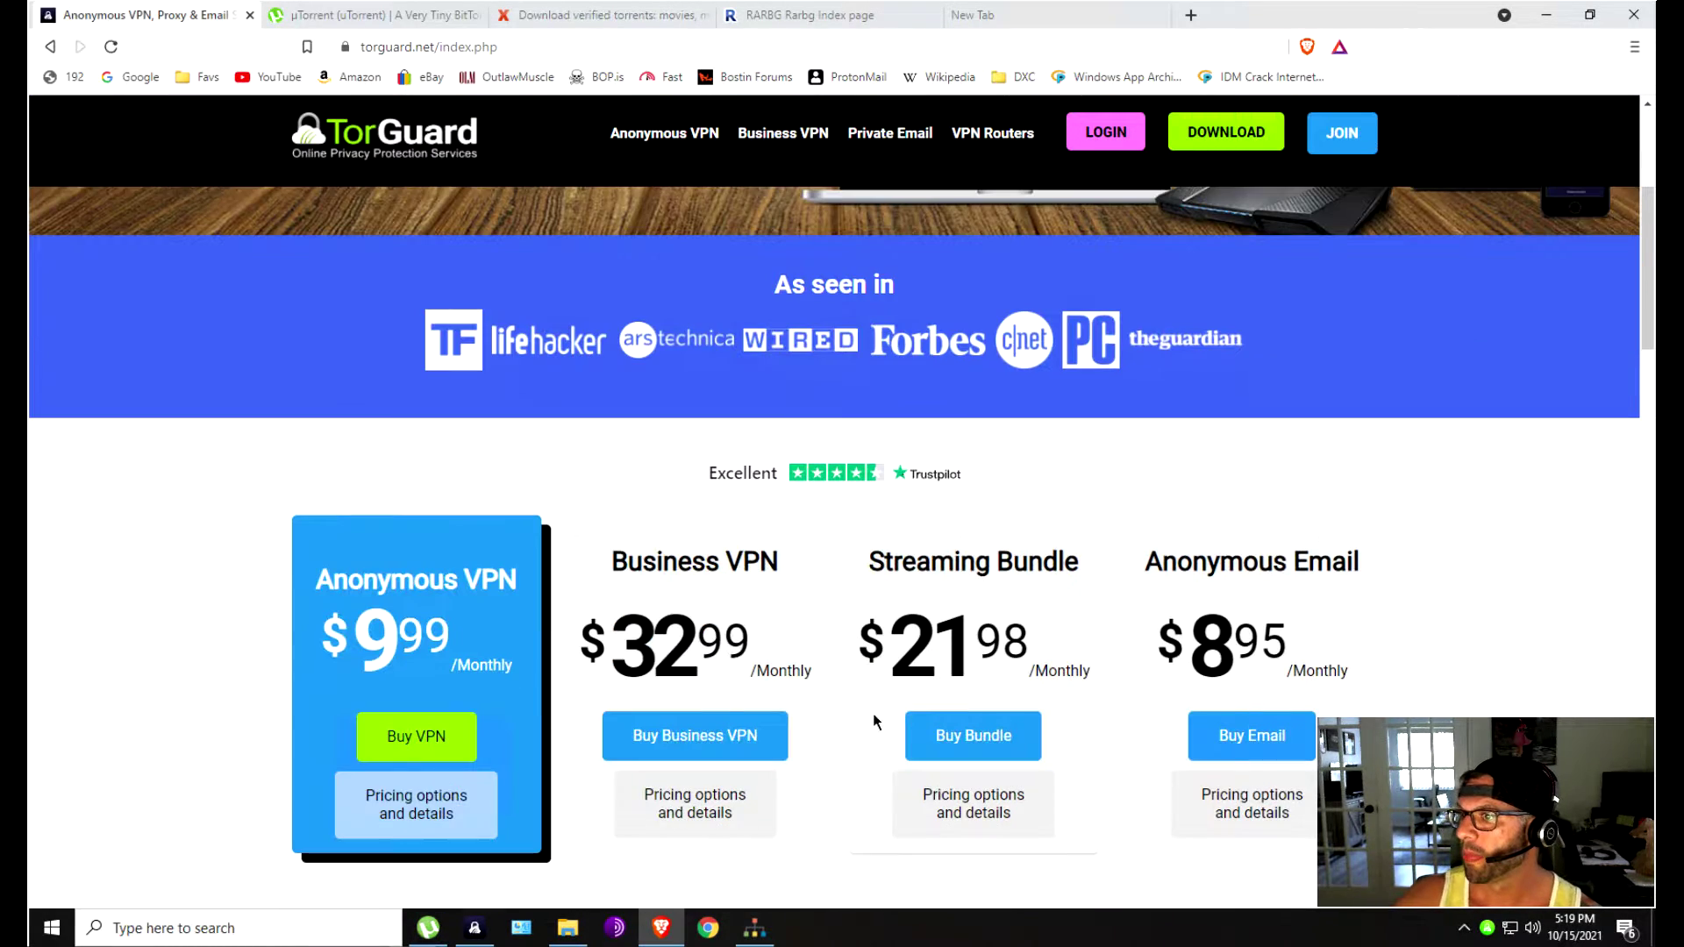
{"action": "scroll", "coordinate": [1035, 706], "scroll_direction": "up", "scroll_amount": 4}
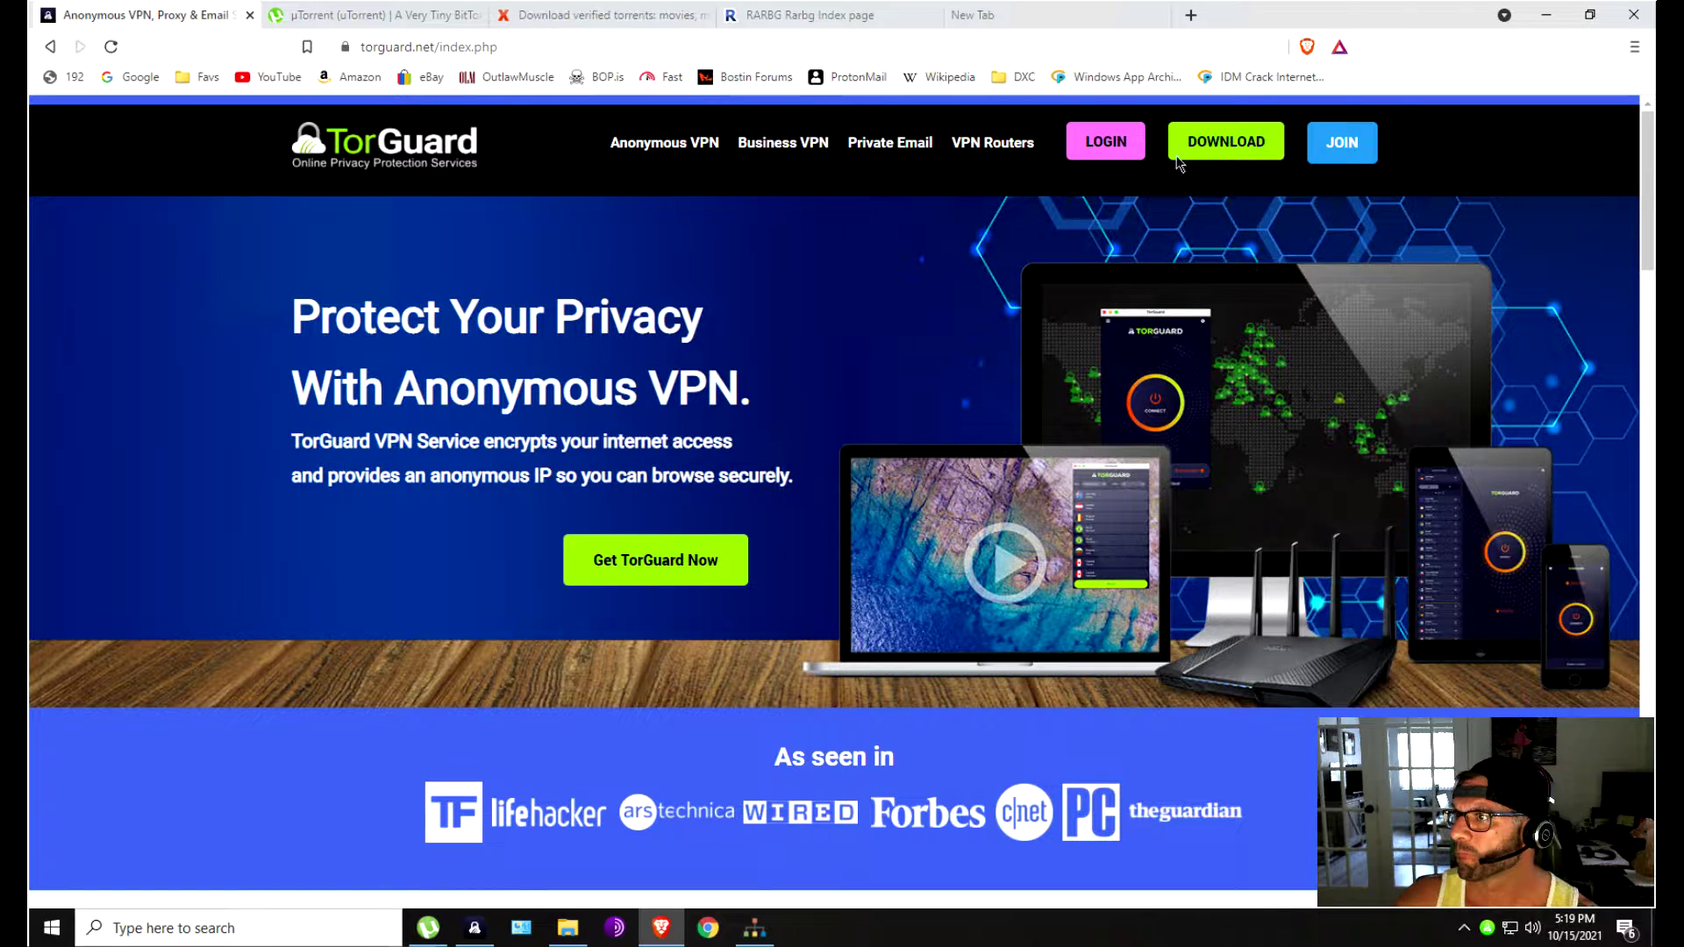
{"action": "left_click", "coordinate": [1109, 155]}
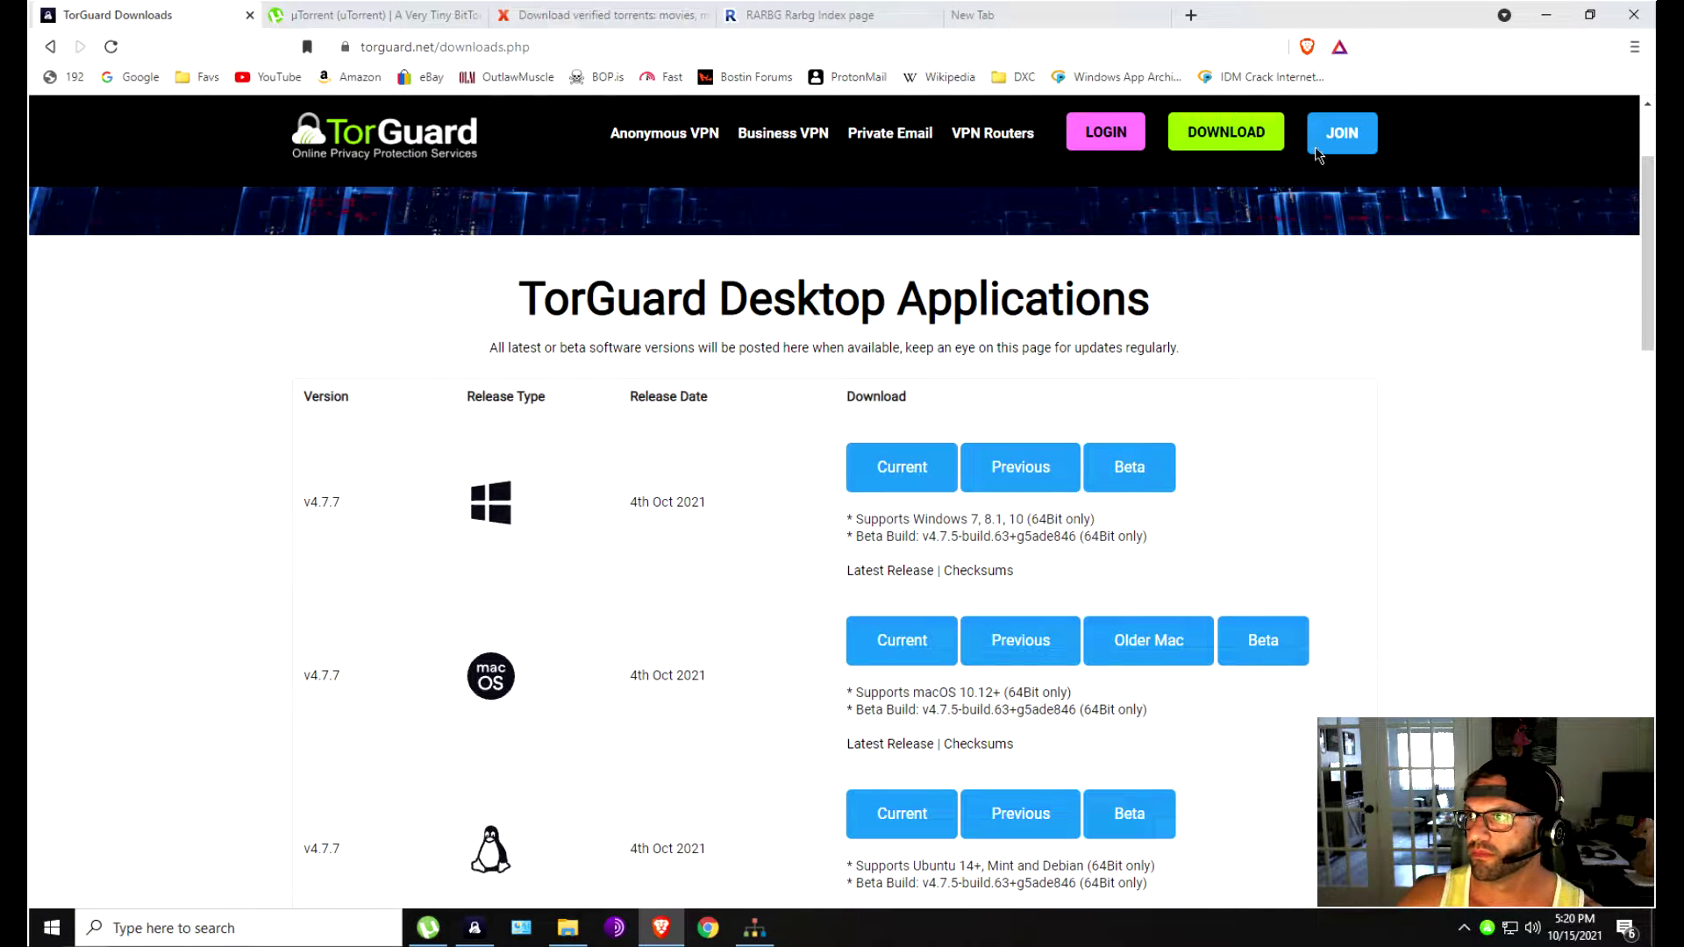
Switch to the TorGuard app, disconnect the VPN, and close the network information utility.
{"action": "left_click", "coordinate": [474, 929]}
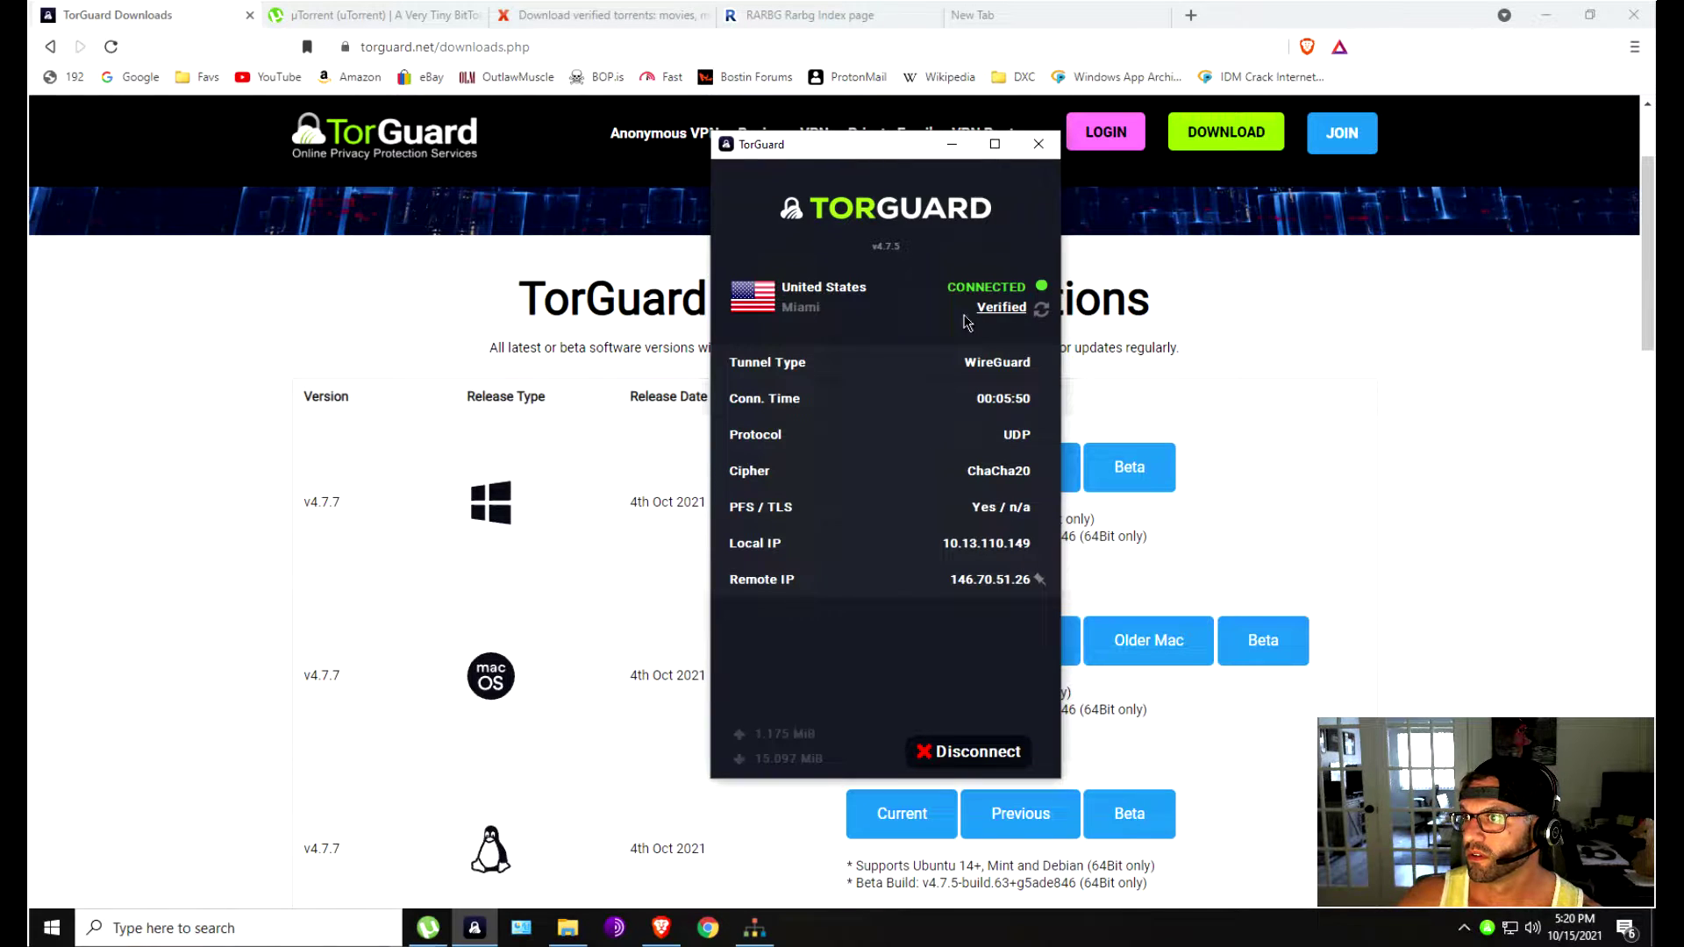
{"action": "left_click", "coordinate": [969, 756]}
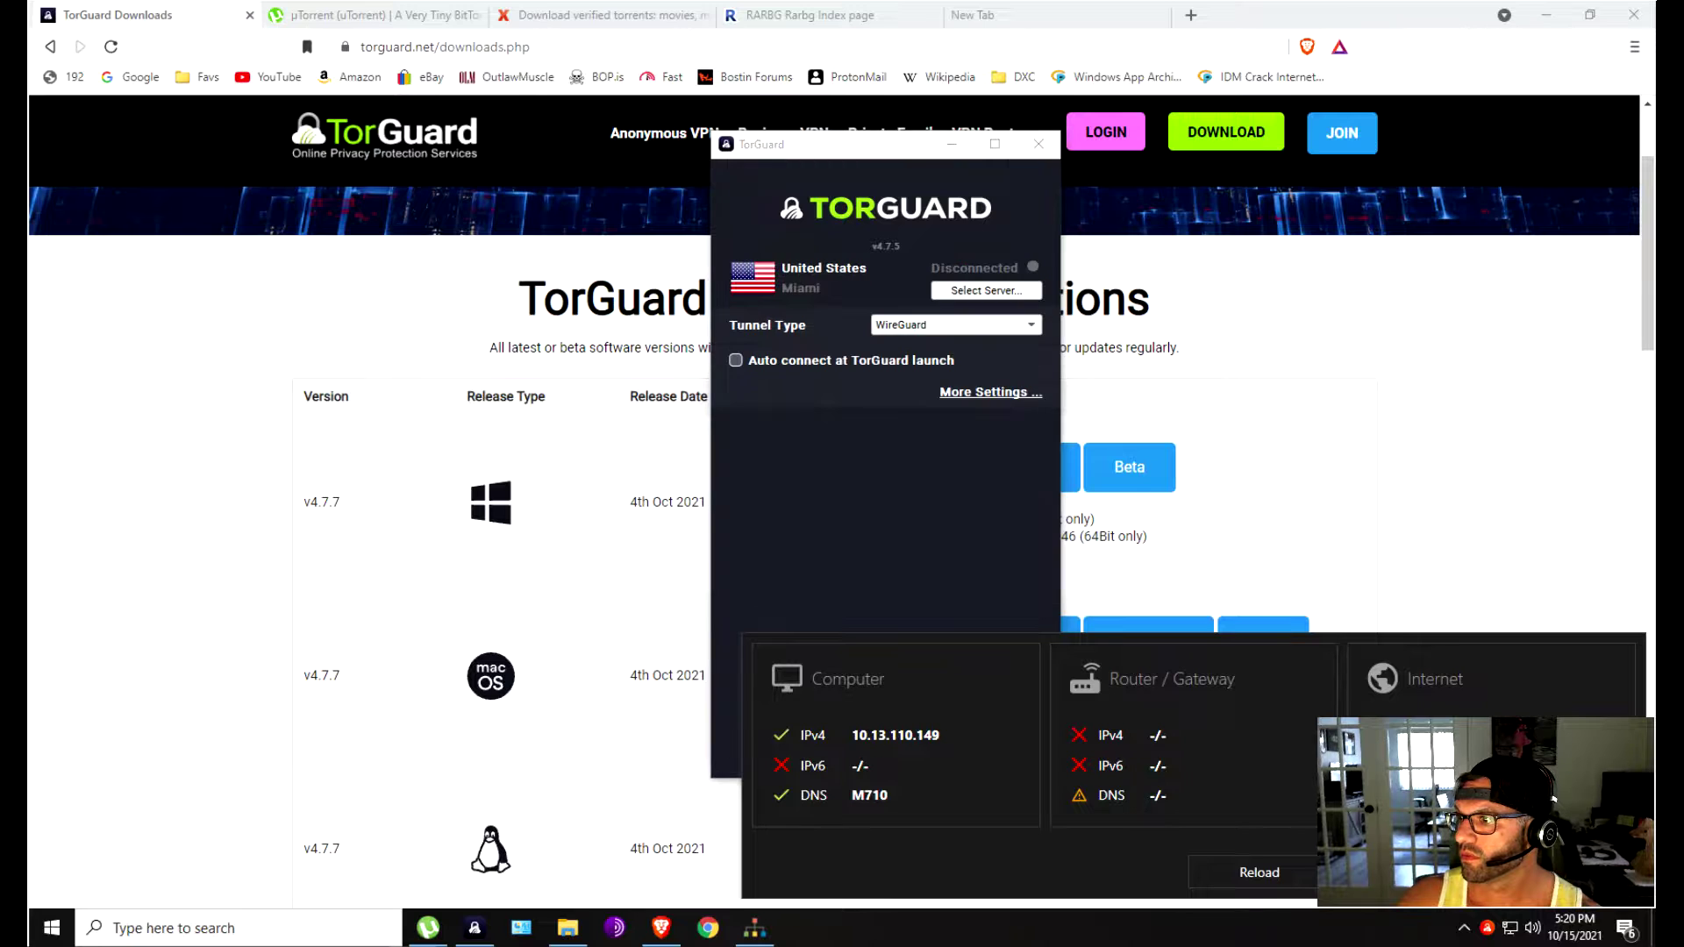
{"action": "left_click", "coordinate": [1470, 940]}
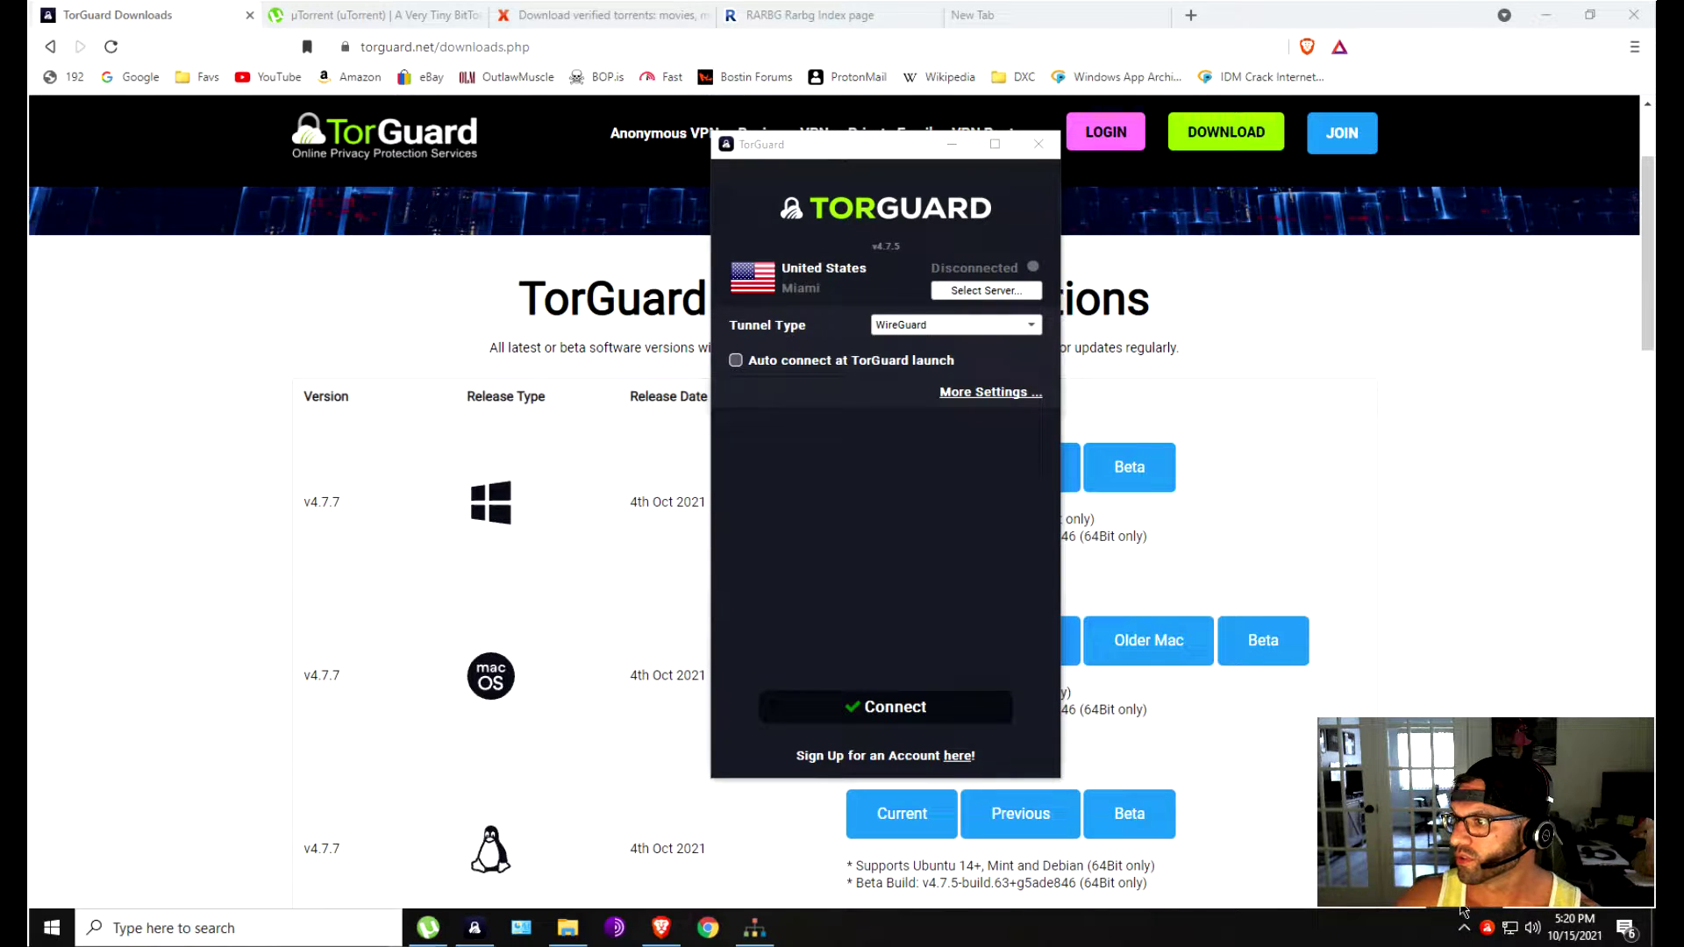
{"action": "right_click", "coordinate": [760, 932]}
{"action": "left_click", "coordinate": [745, 886]}
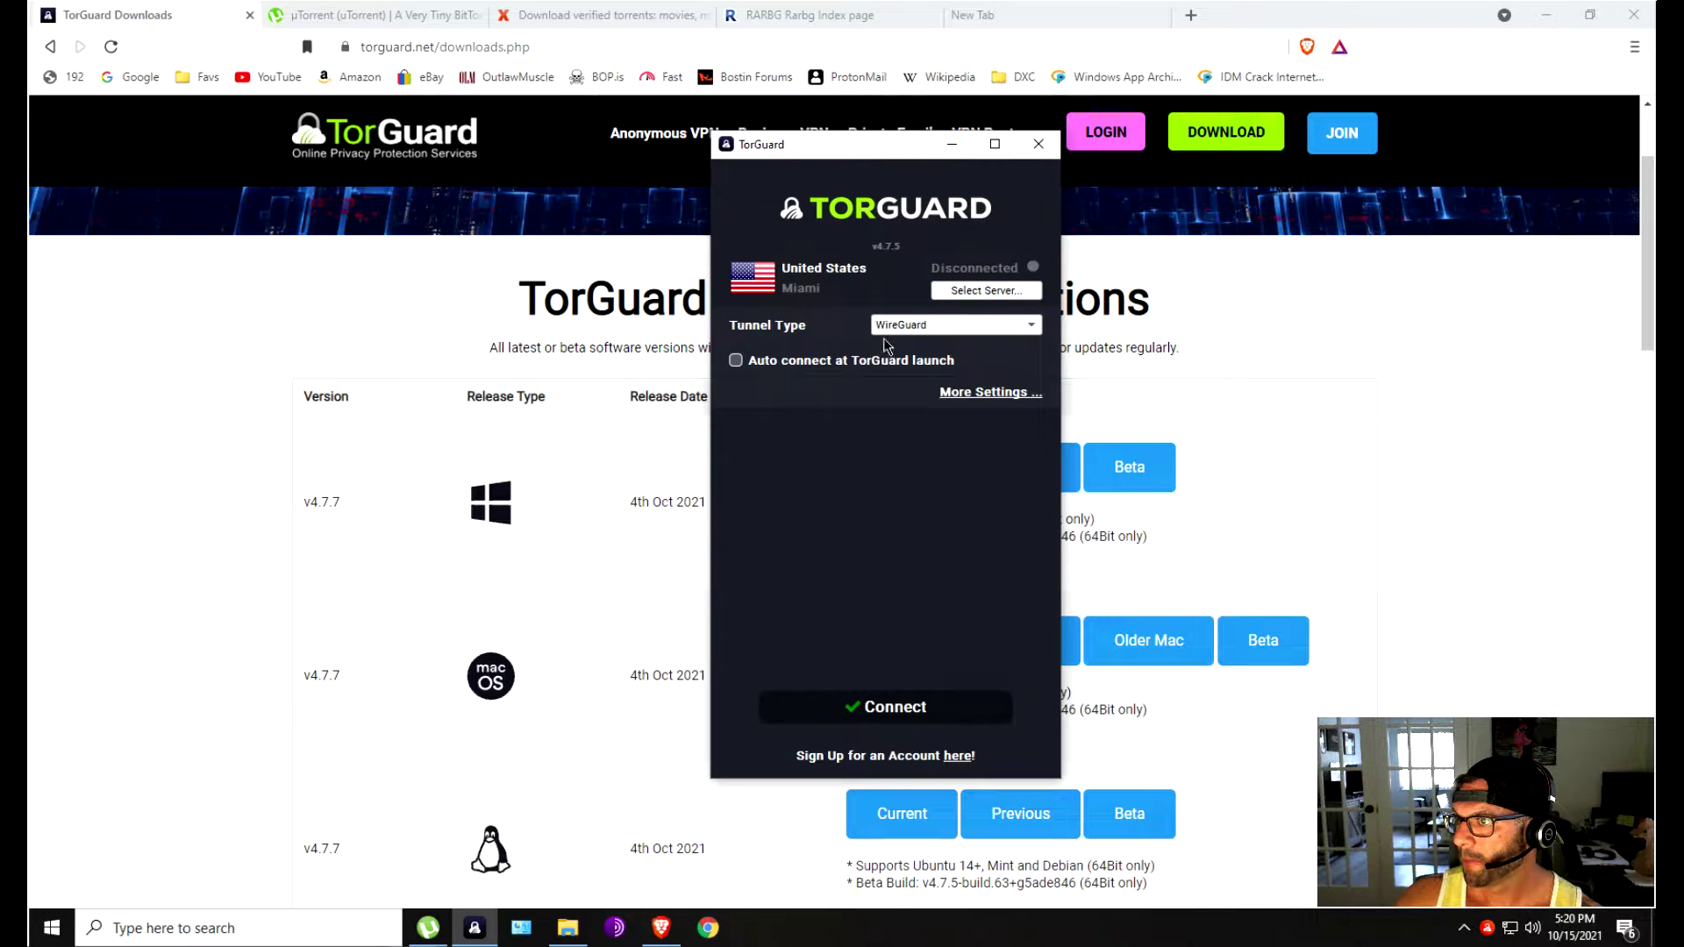
Examine the TorGuard server list with its sort and filter options, and dismiss it without changing the server.
{"action": "left_click", "coordinate": [1001, 294]}
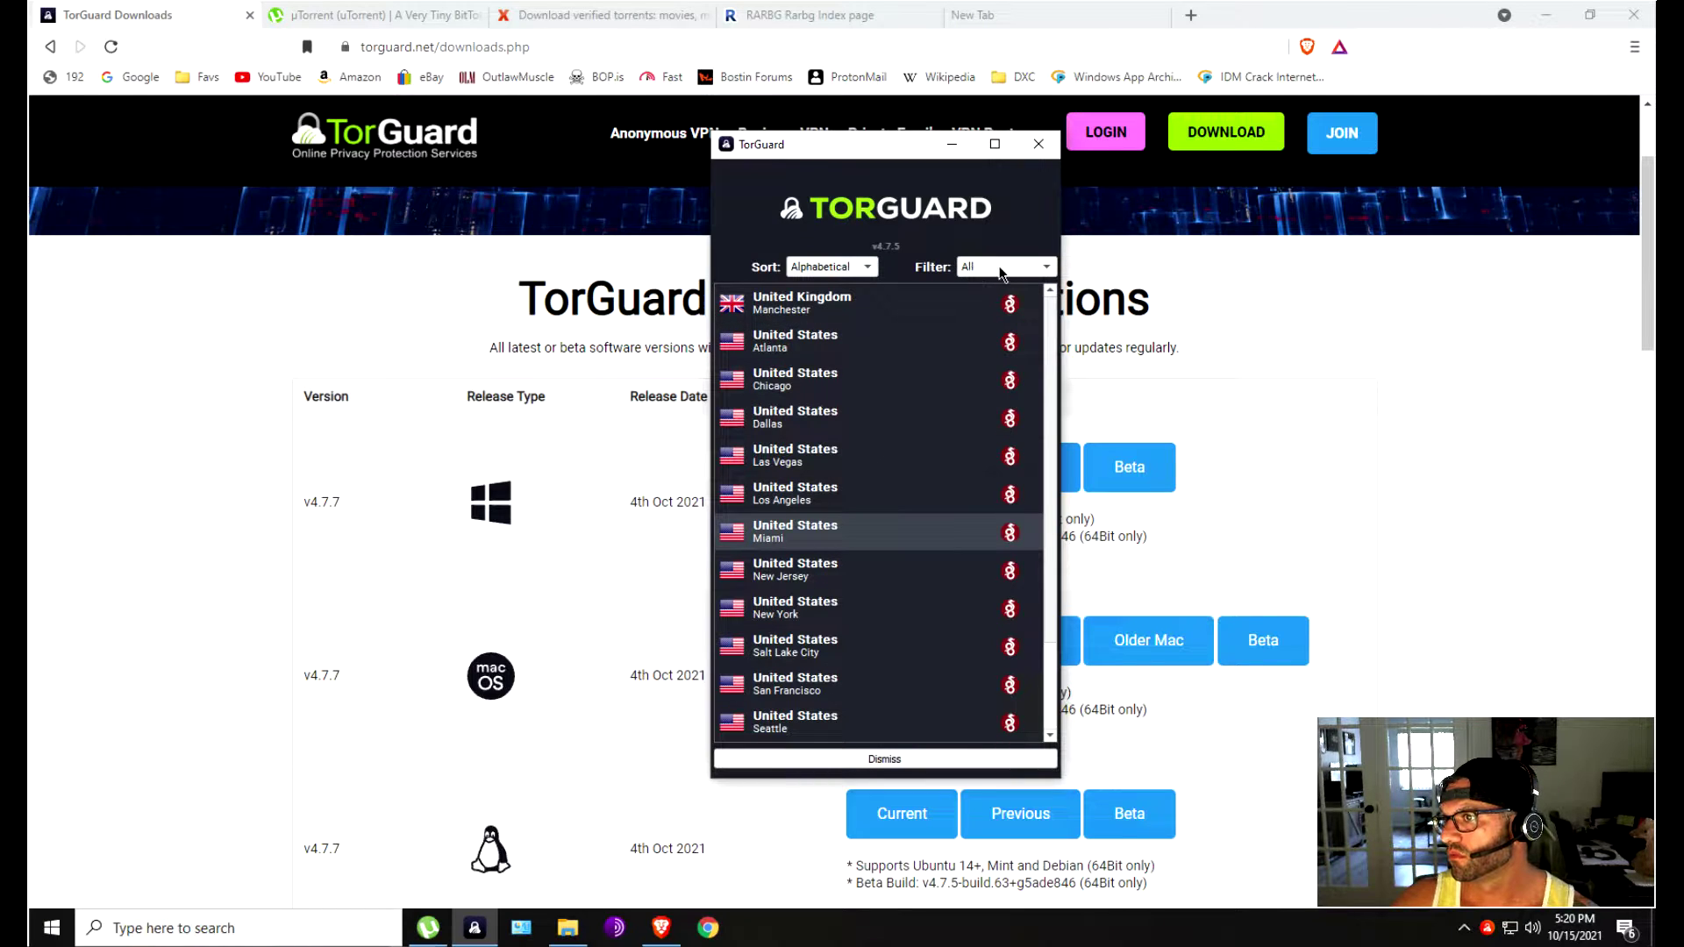
{"action": "left_click", "coordinate": [860, 268]}
{"action": "left_click", "coordinate": [1009, 269]}
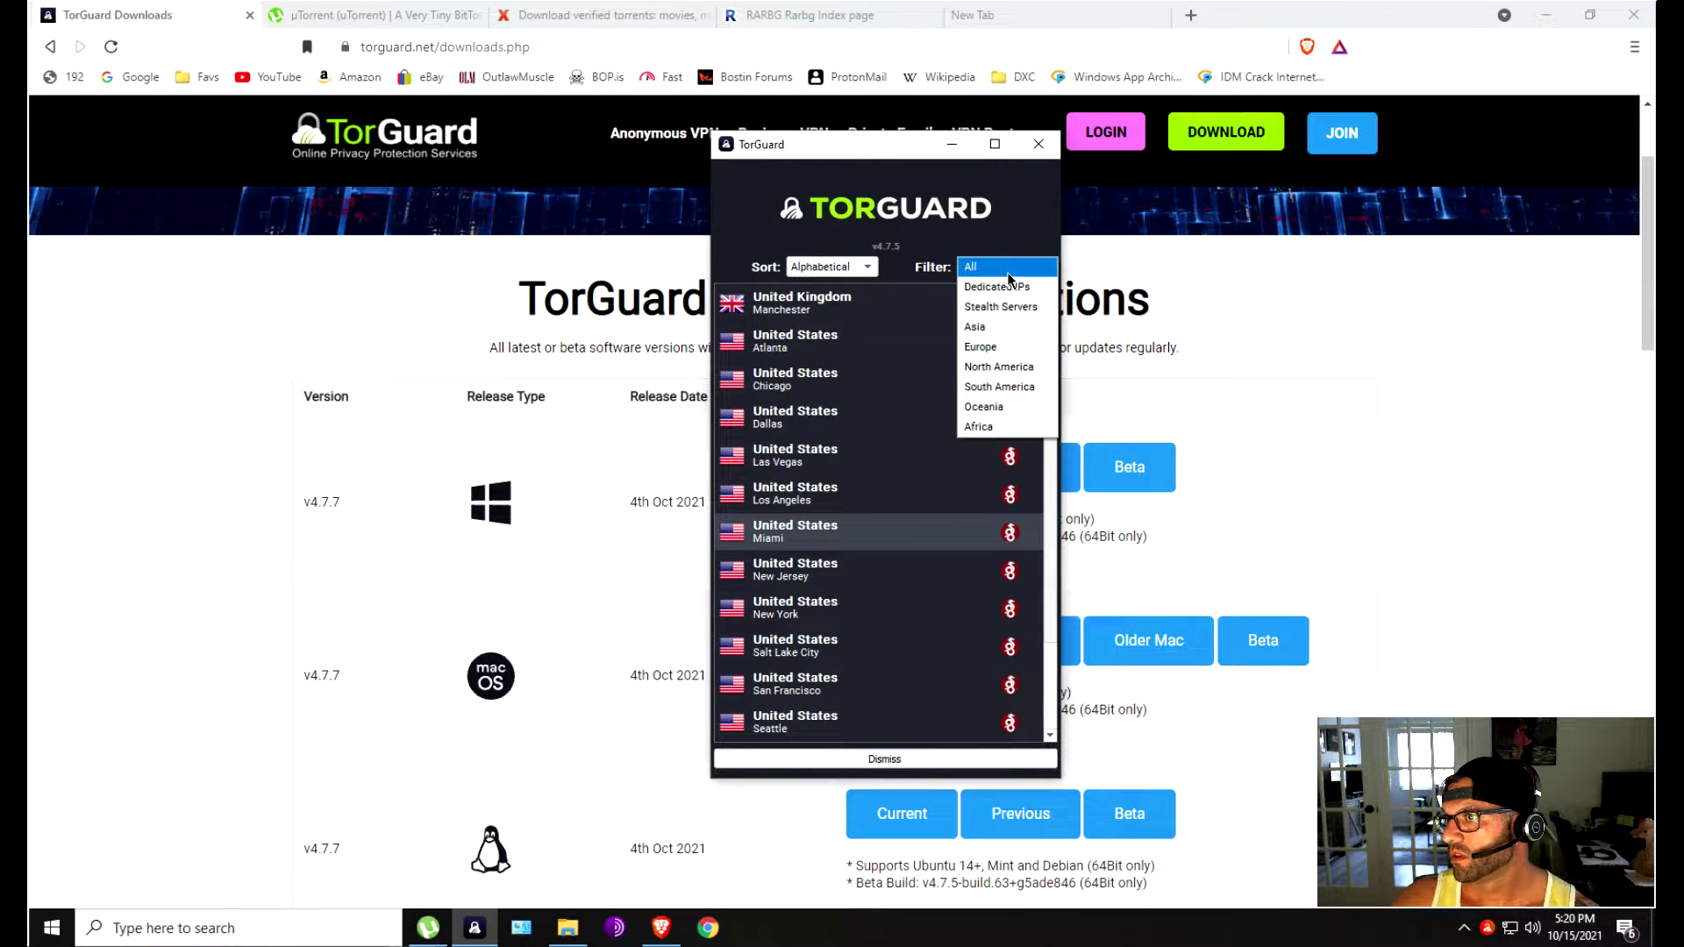
{"action": "left_click", "coordinate": [934, 249]}
{"action": "left_click", "coordinate": [986, 267]}
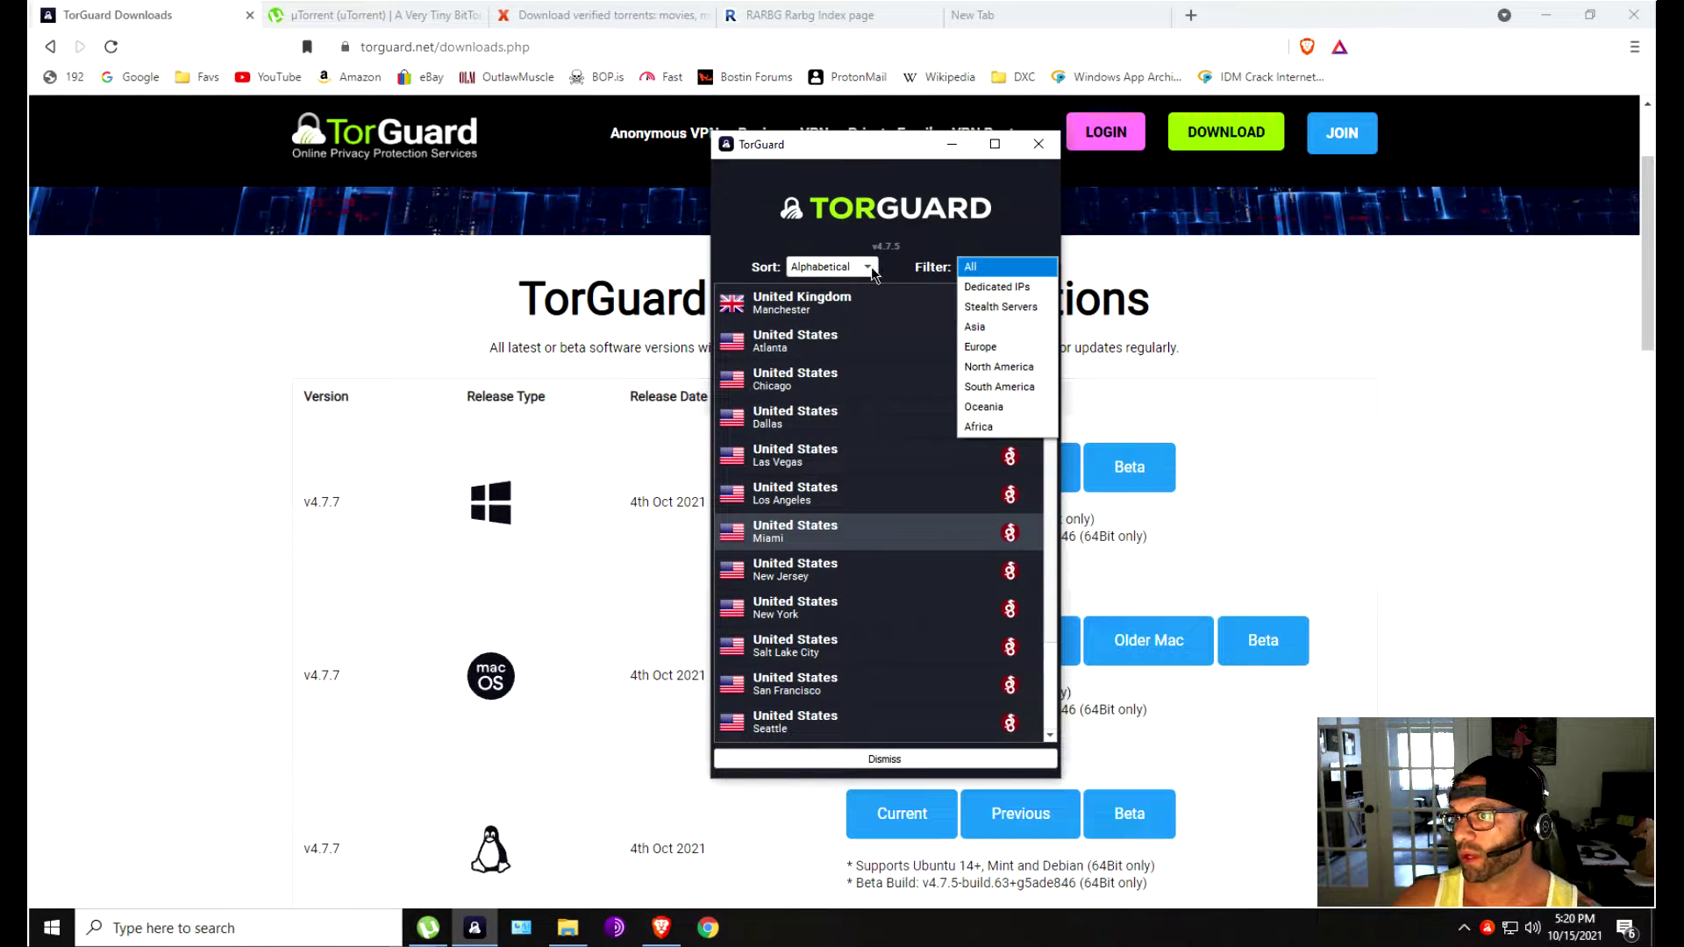
{"action": "left_click", "coordinate": [917, 249]}
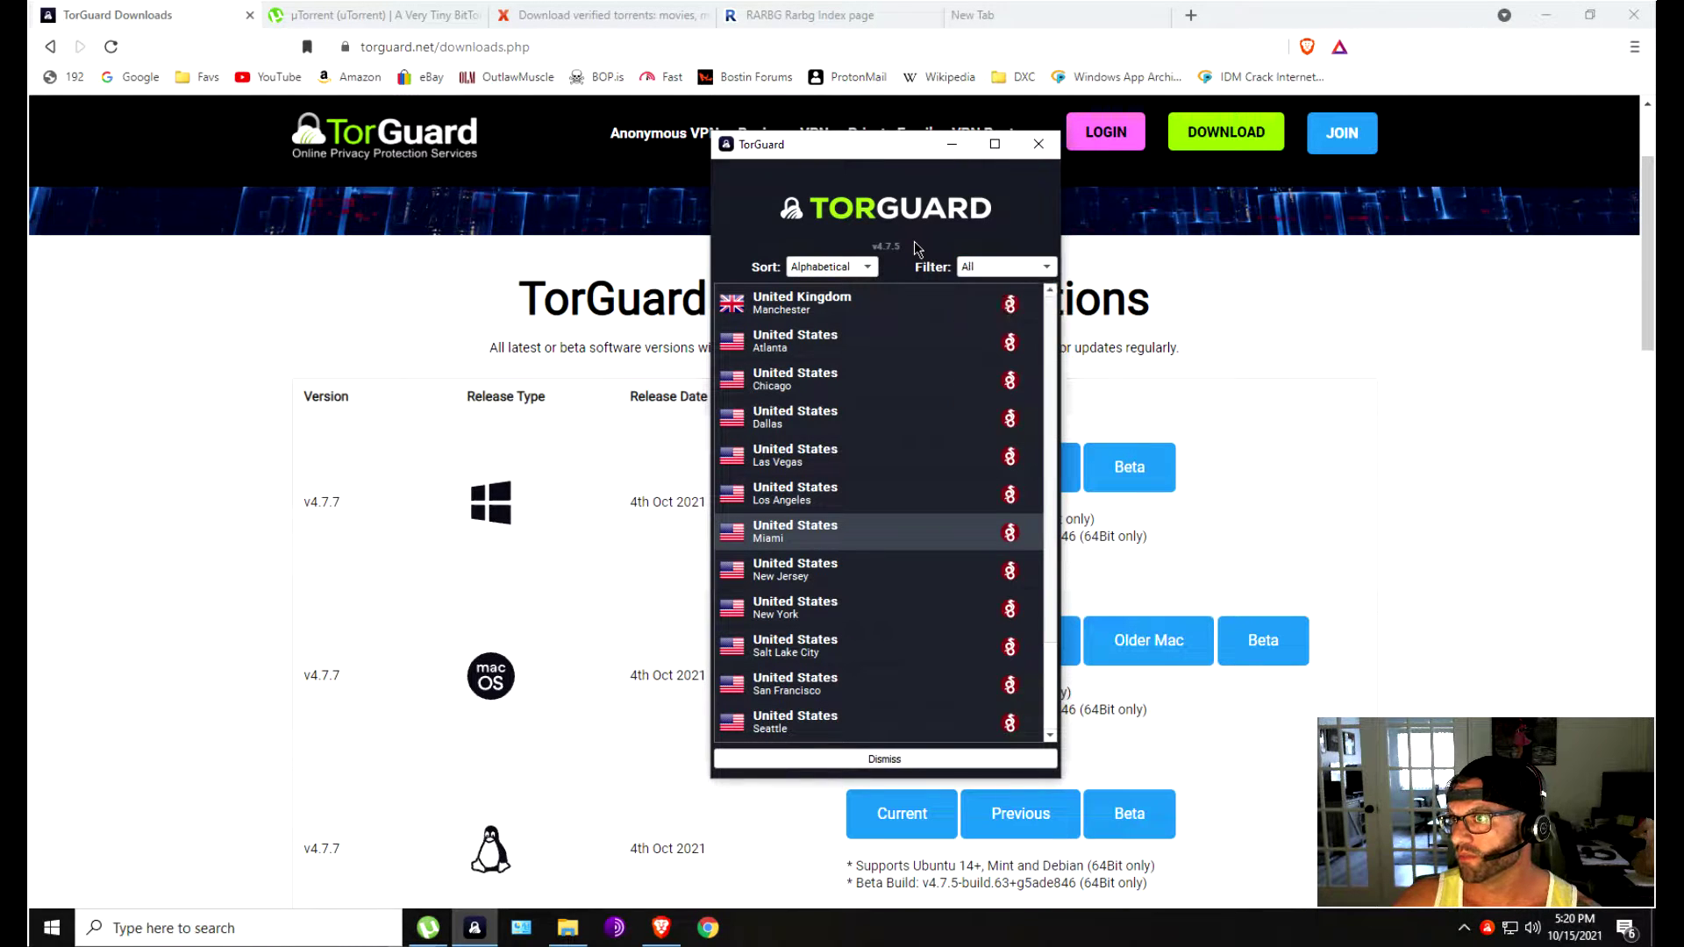
{"action": "left_click", "coordinate": [1041, 760]}
Select WireGuard as the tunnel type and connect to the Miami, United States VPN server.
{"action": "left_click", "coordinate": [977, 328]}
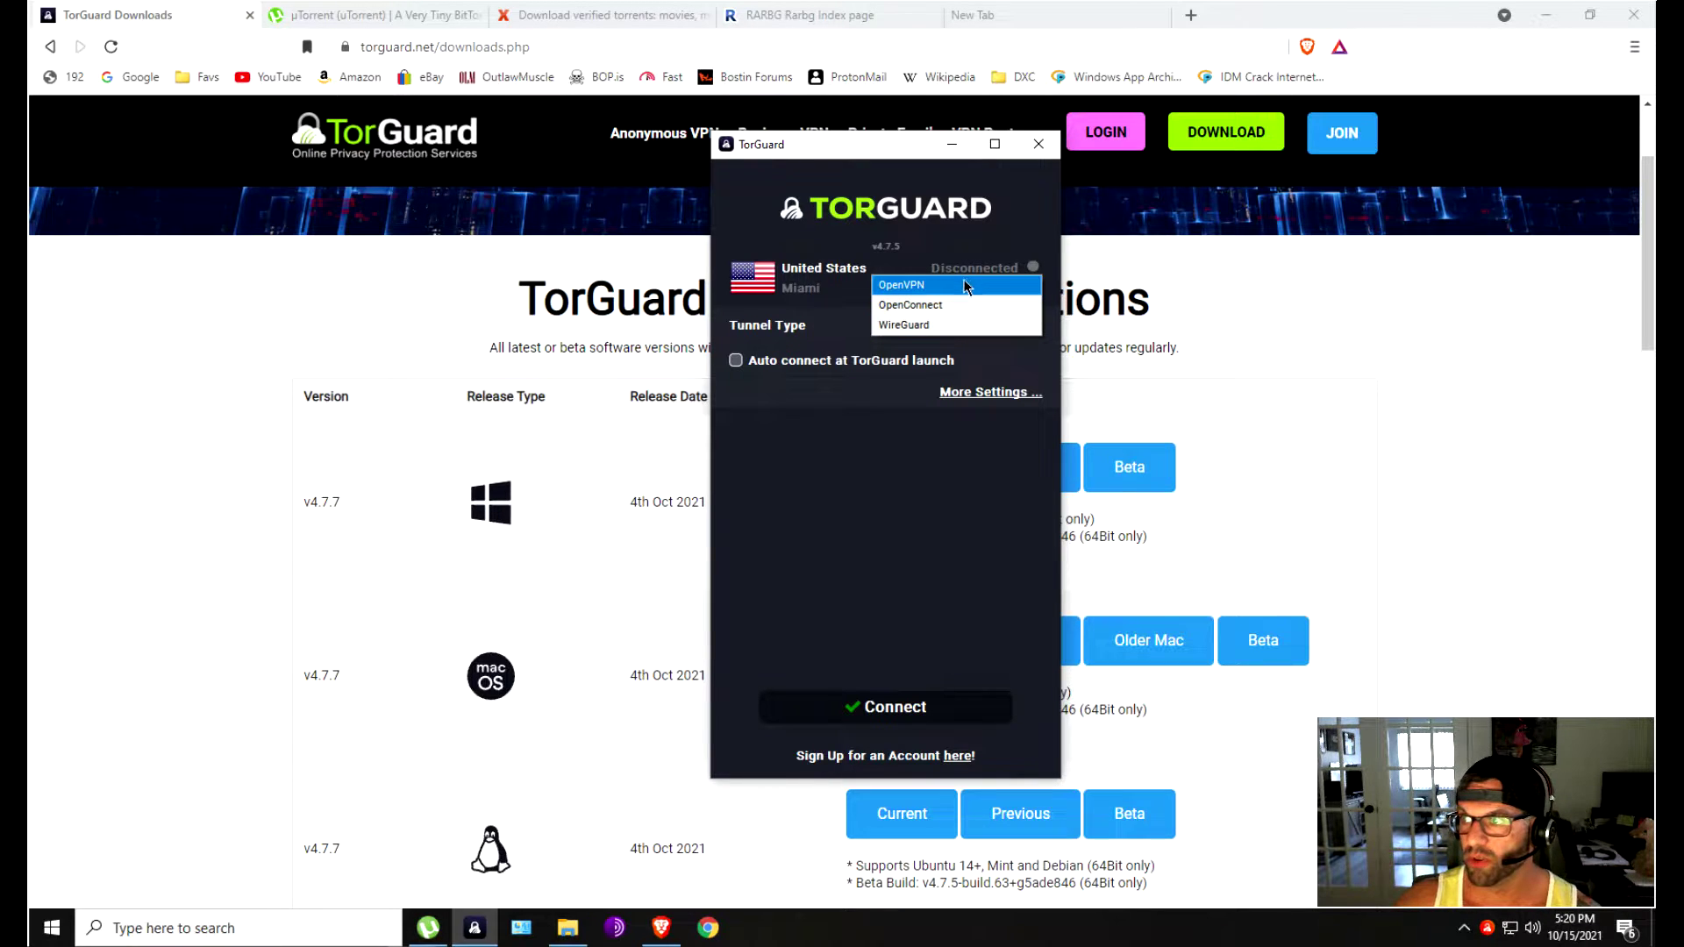
{"action": "left_click", "coordinate": [950, 329]}
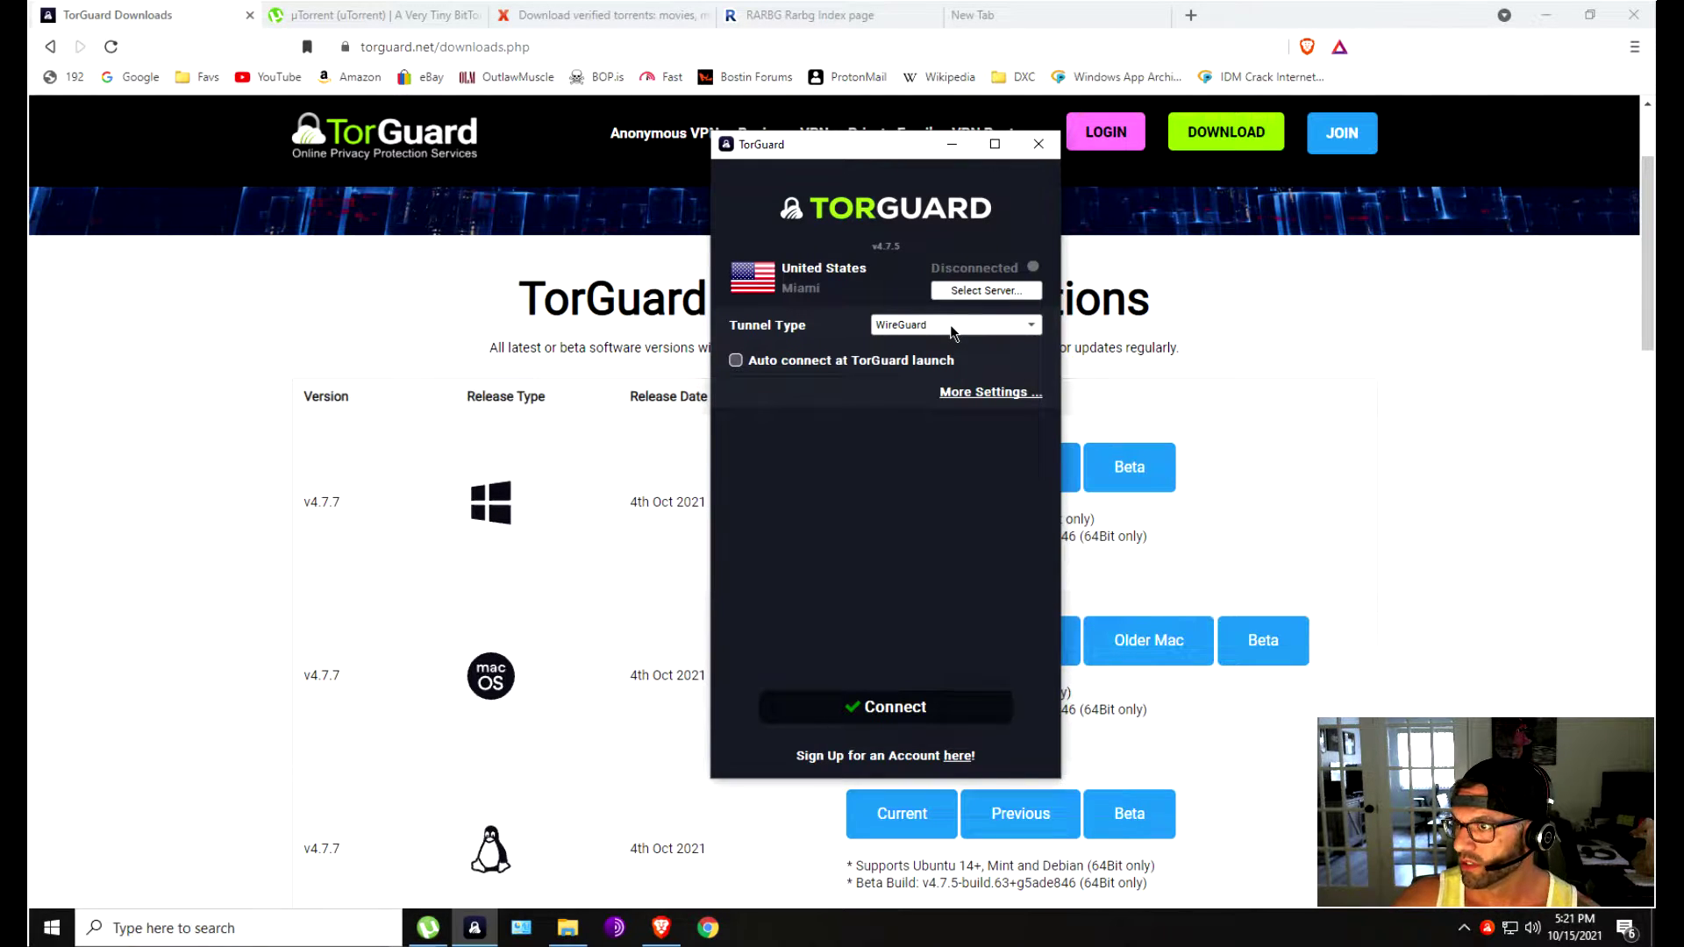
{"action": "left_click", "coordinate": [883, 711]}
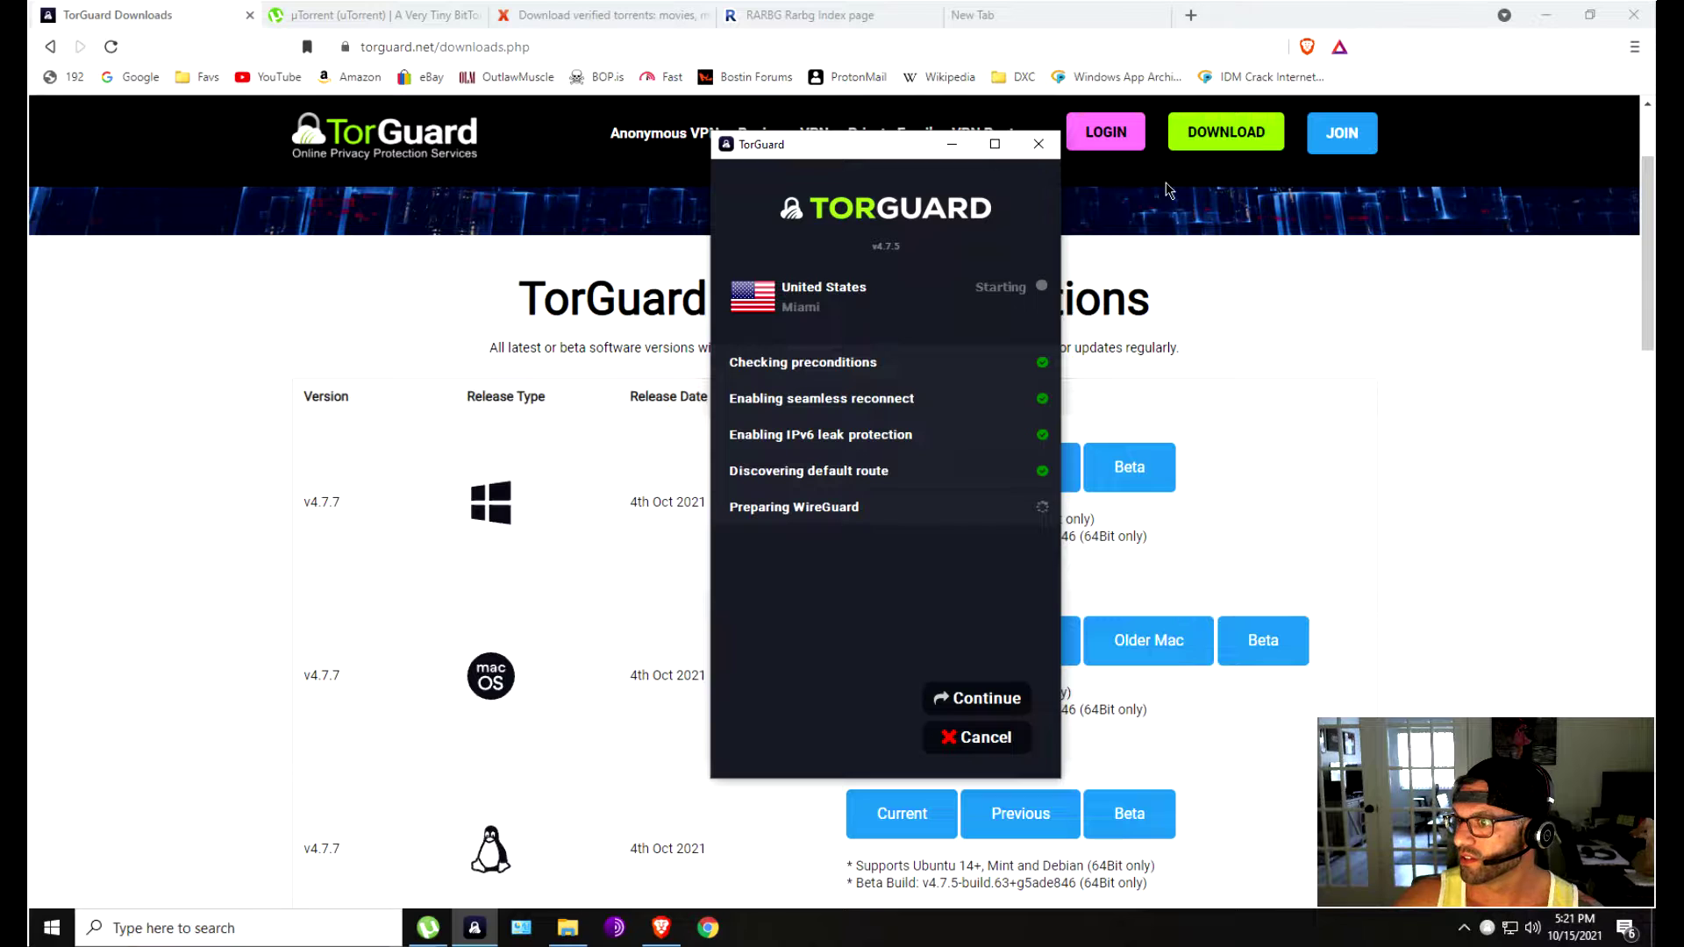
Load fast.com in the empty browser tab to test the internet speed over the VPN.
{"action": "left_click", "coordinate": [1011, 26]}
{"action": "left_click", "coordinate": [1006, 46]}
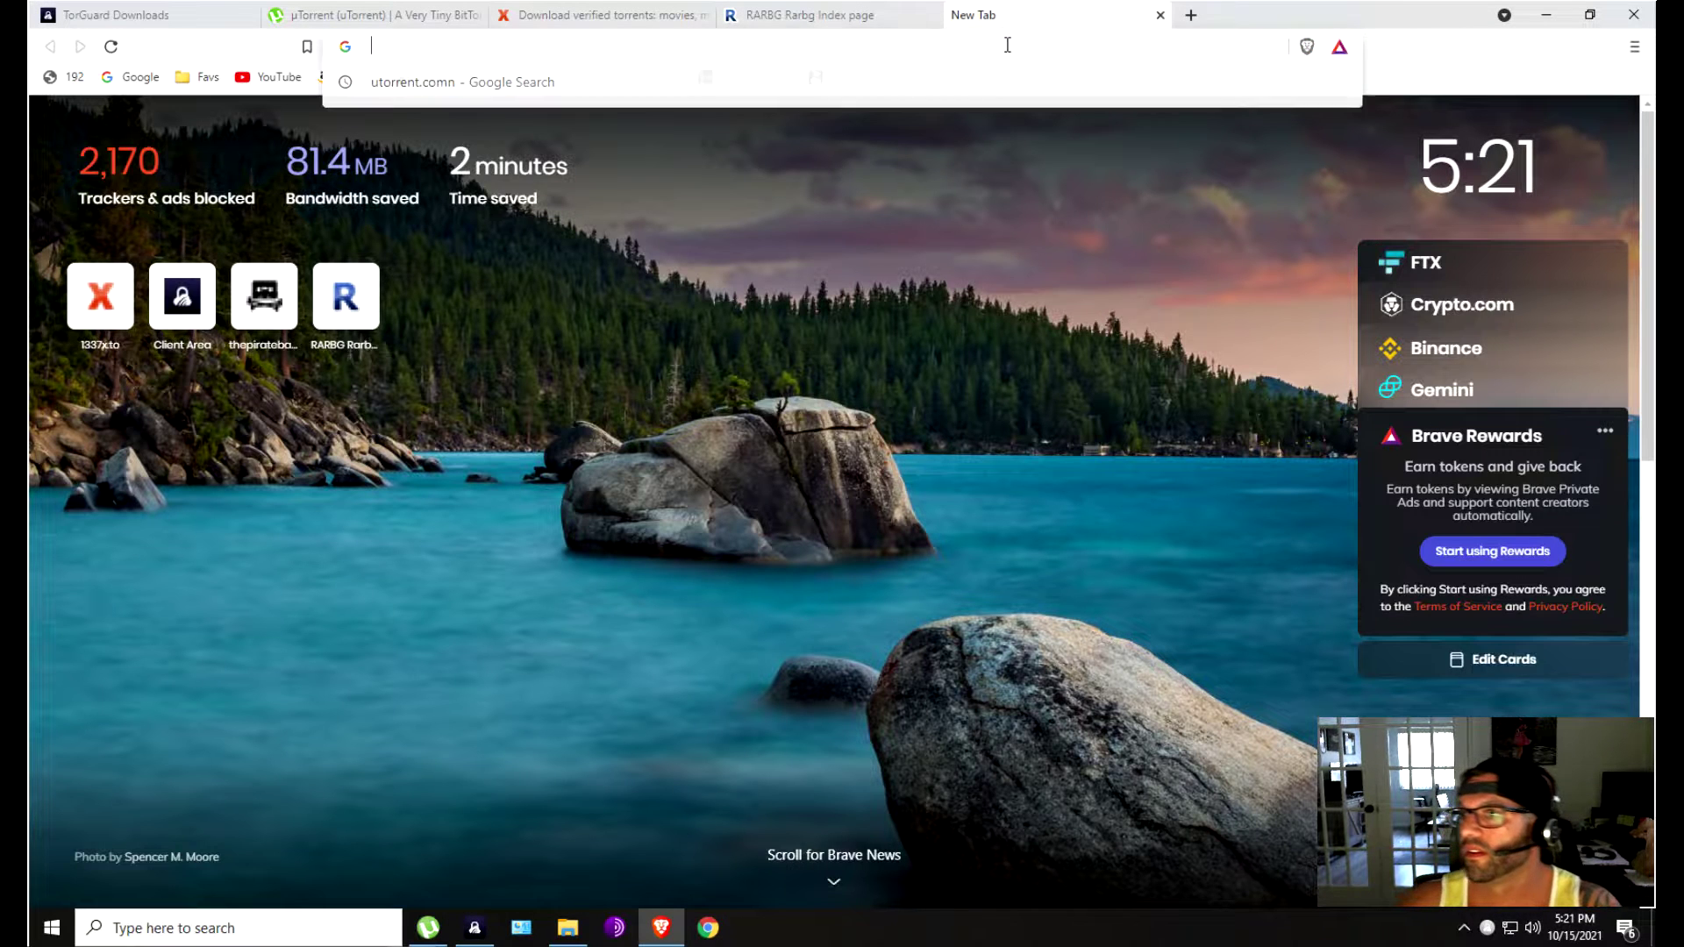
{"action": "type", "text": "fast.com"}
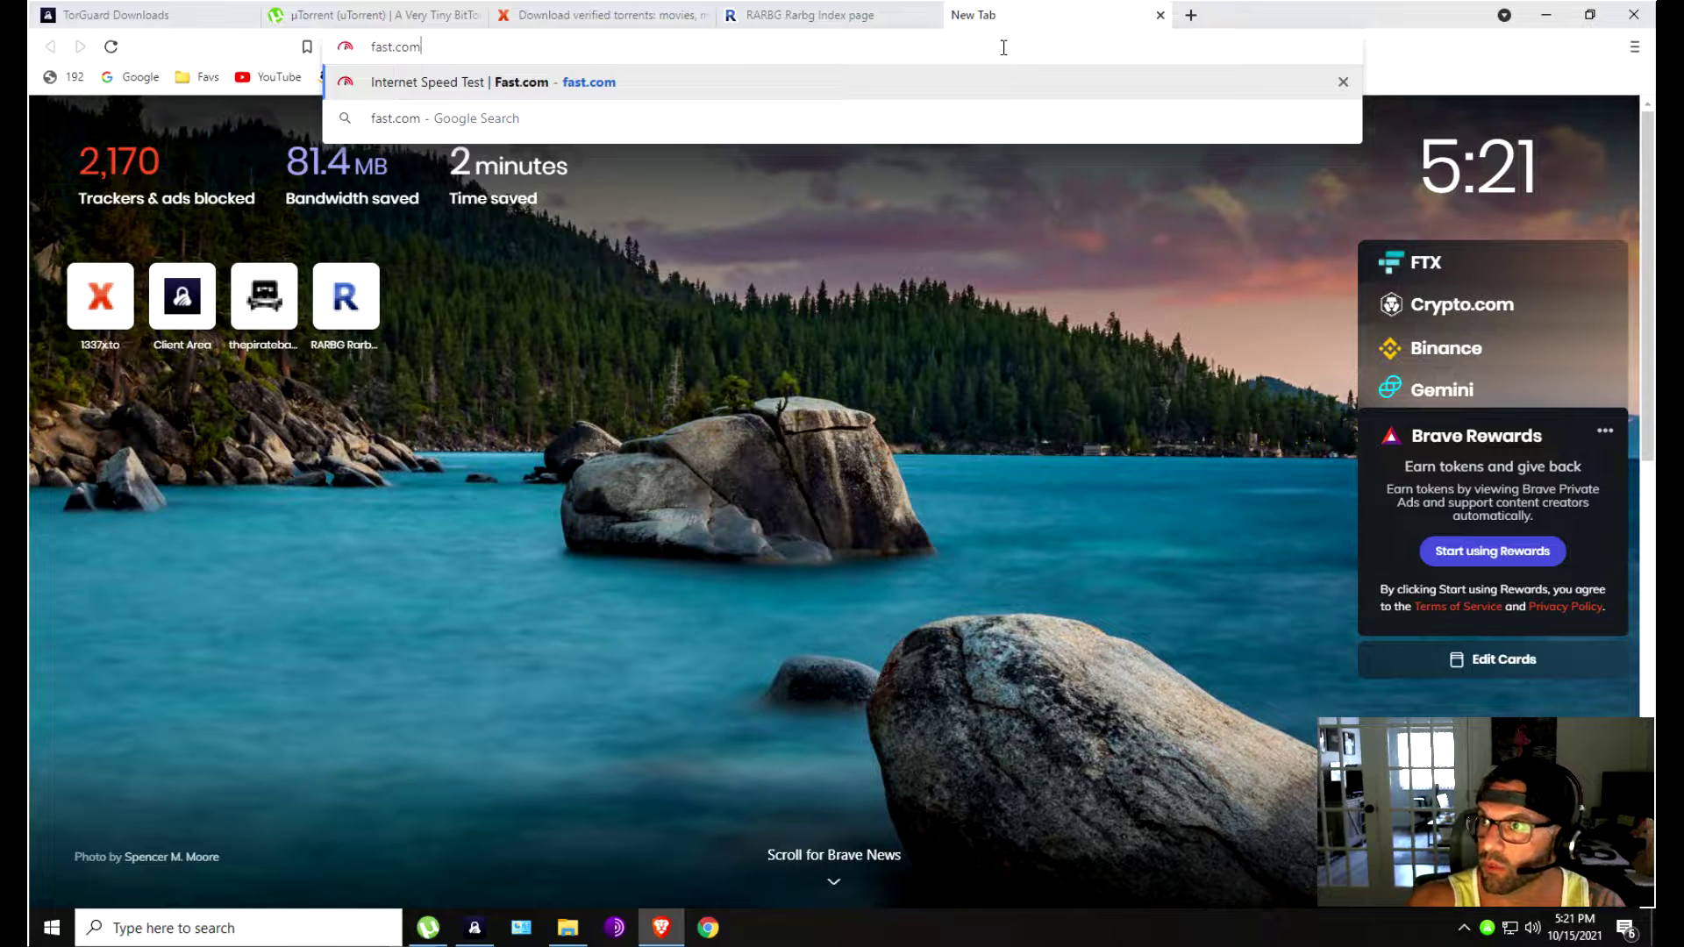
{"action": "key", "text": "Return"}
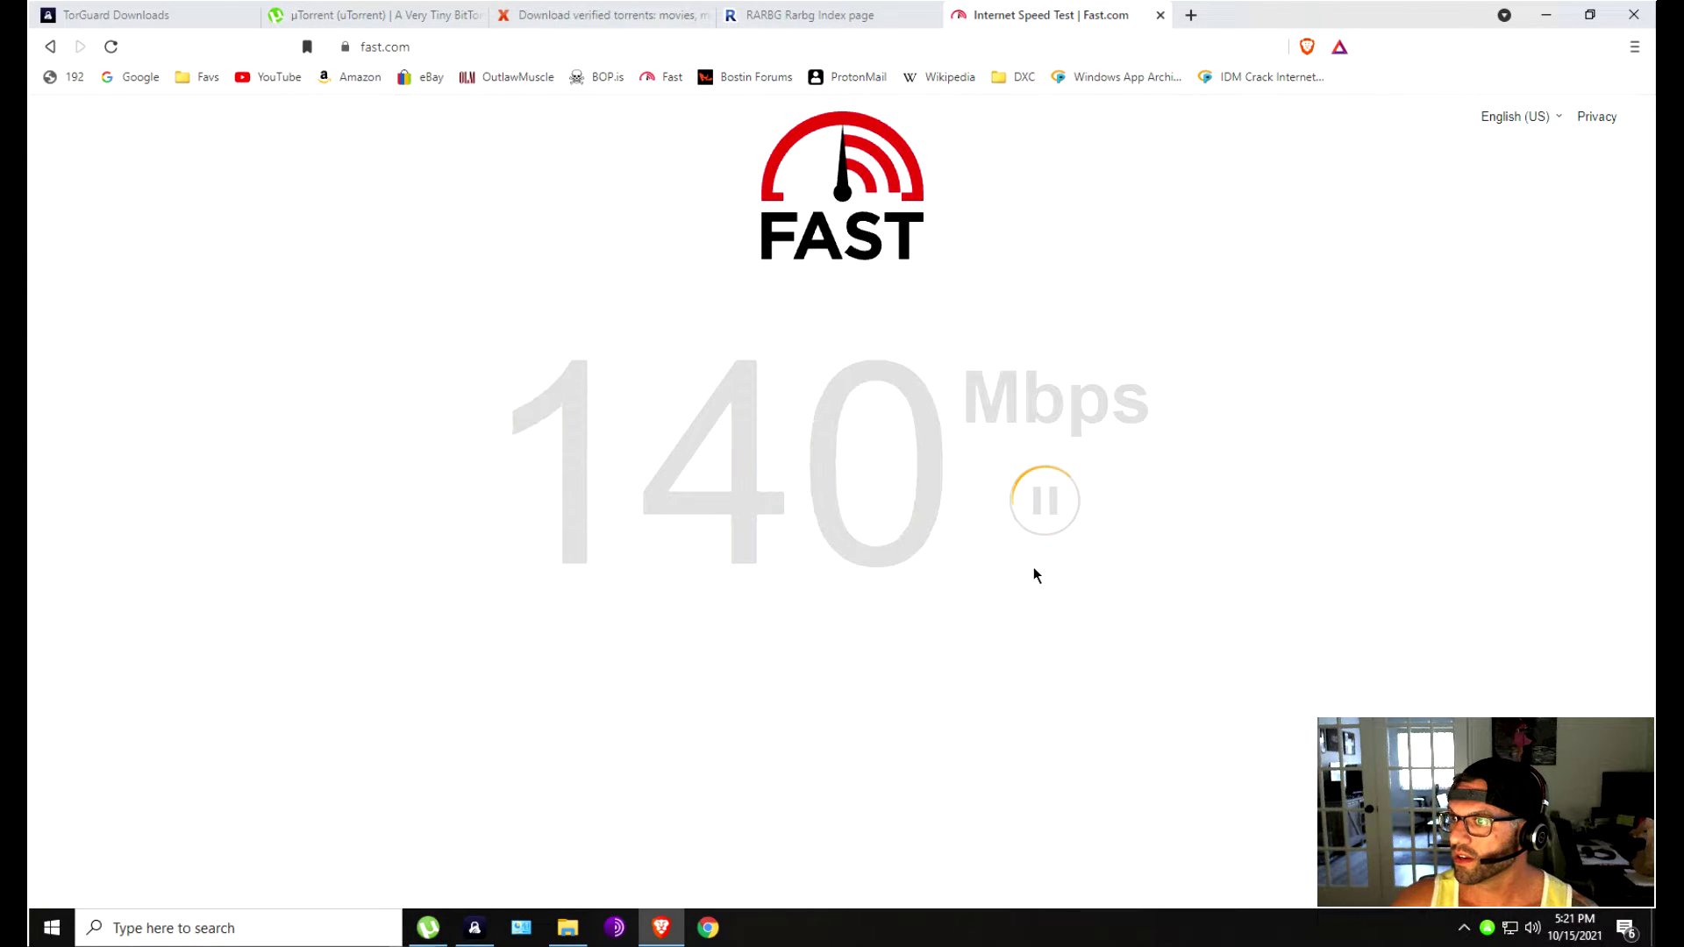
{"action": "left_click", "coordinate": [1038, 526]}
Check the VPN connection details in TorGuard, minimize it, and run the fast.com speed test to completion.
{"action": "left_click", "coordinate": [475, 927]}
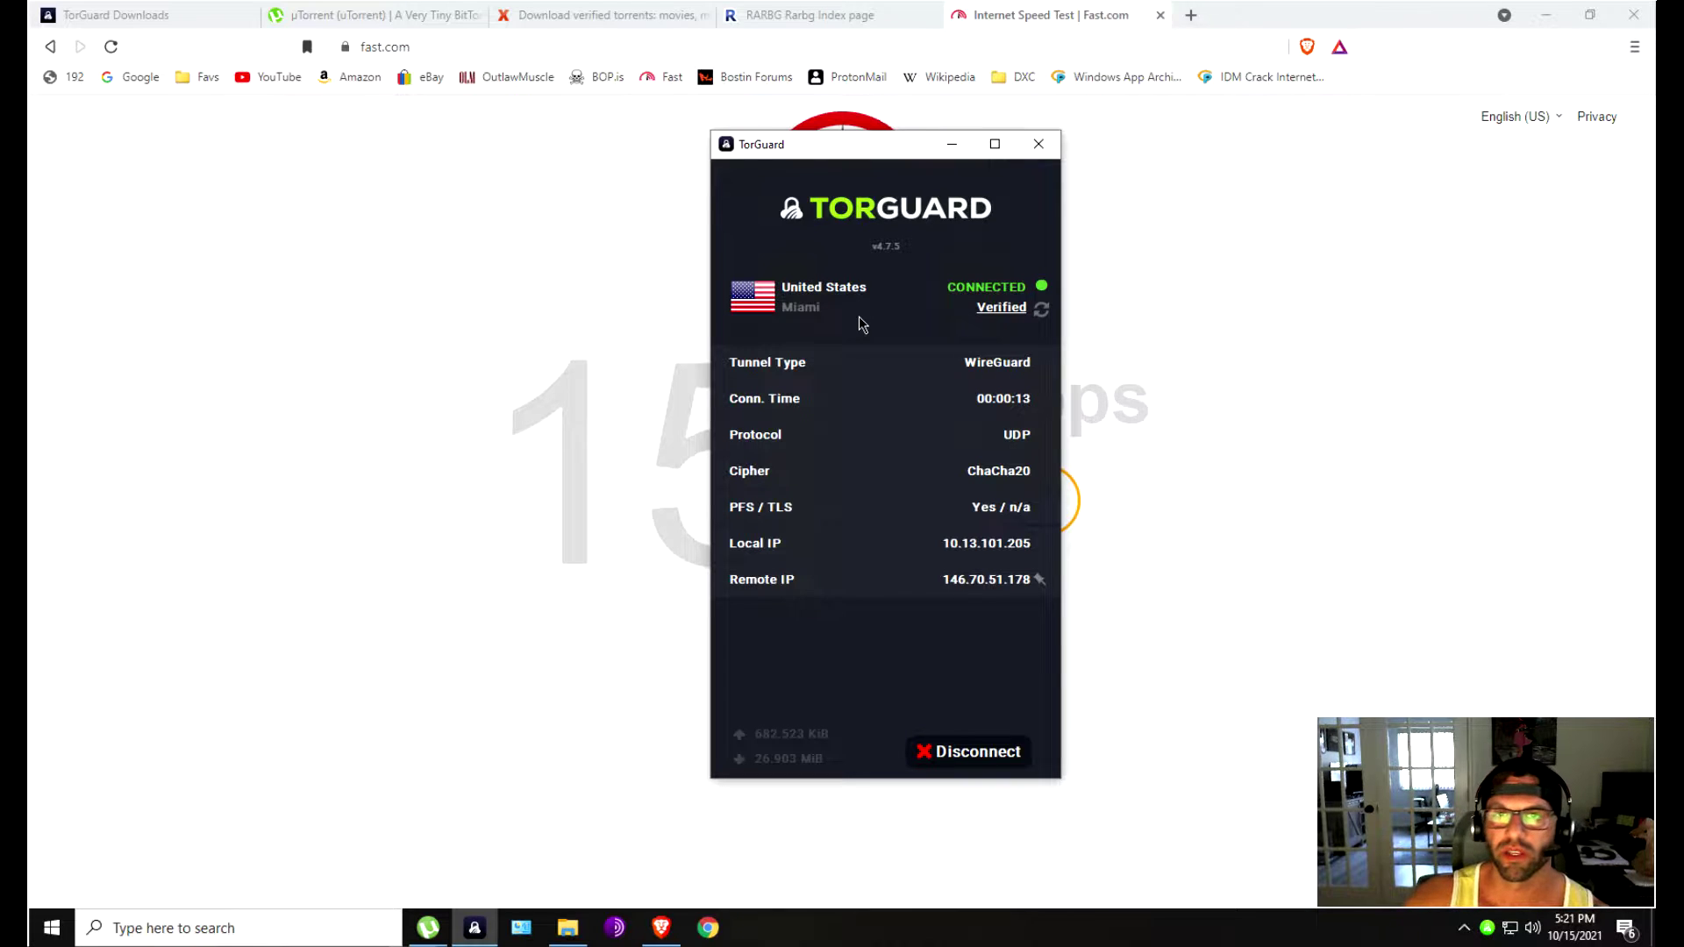
{"action": "left_click", "coordinate": [952, 144]}
{"action": "left_click", "coordinate": [1053, 487]}
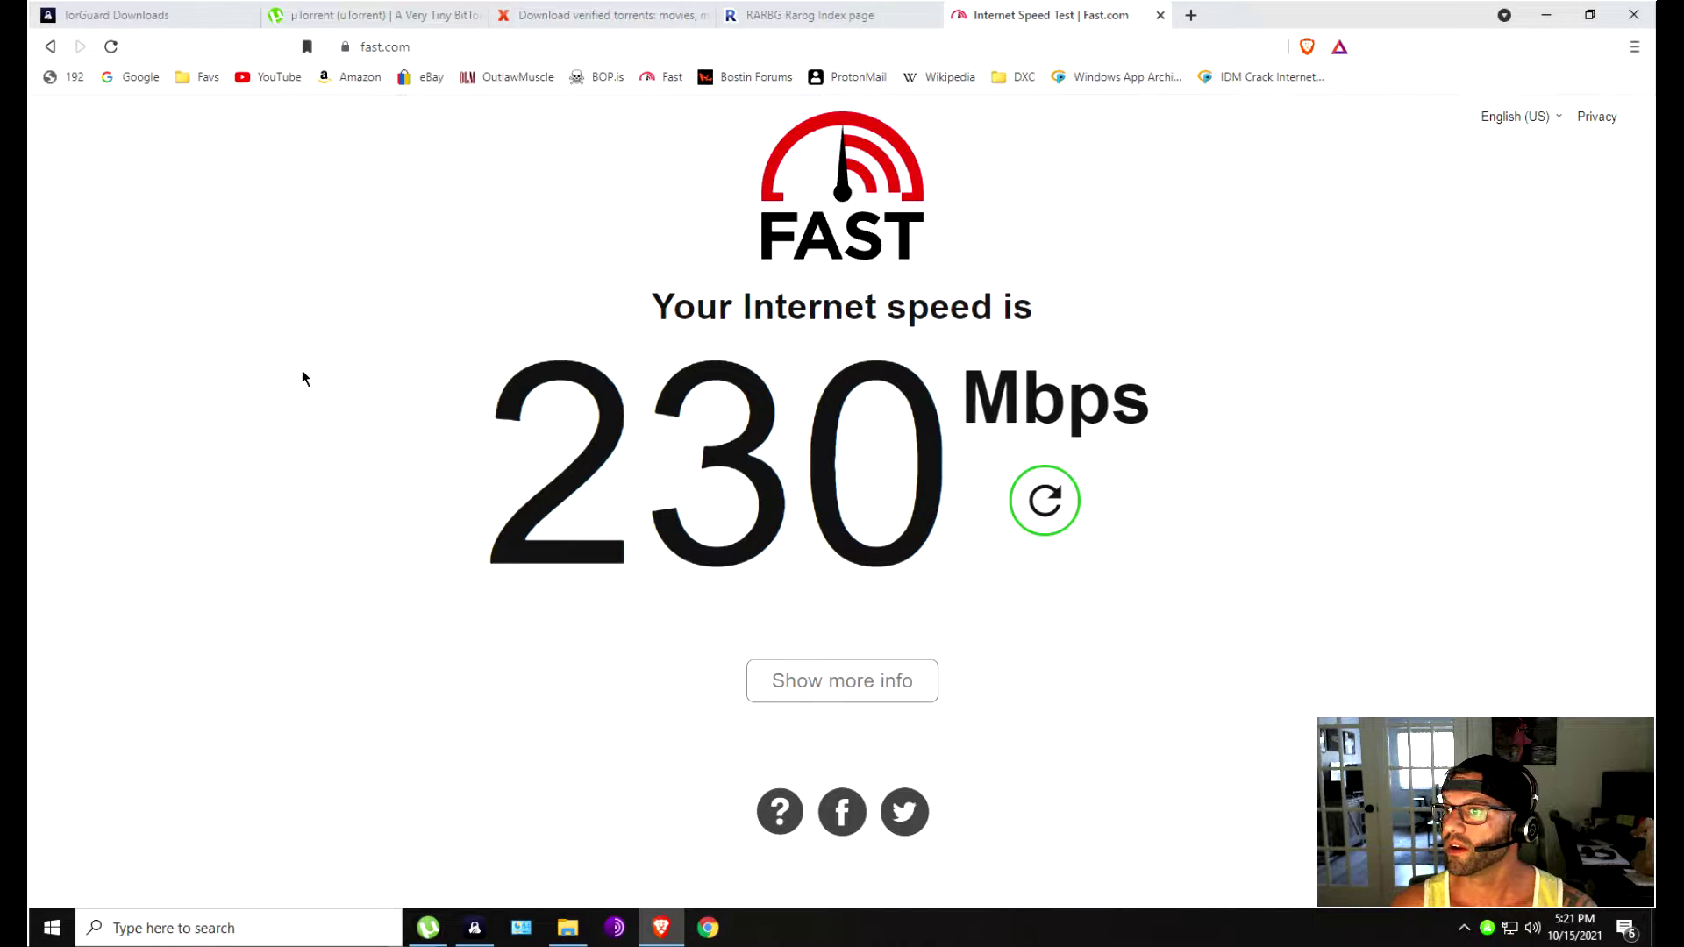
Switch to the utorrent.com page and look over its µTorrent Web and µTorrent Classic download options.
{"action": "left_click", "coordinate": [178, 30]}
{"action": "left_click", "coordinate": [383, 29]}
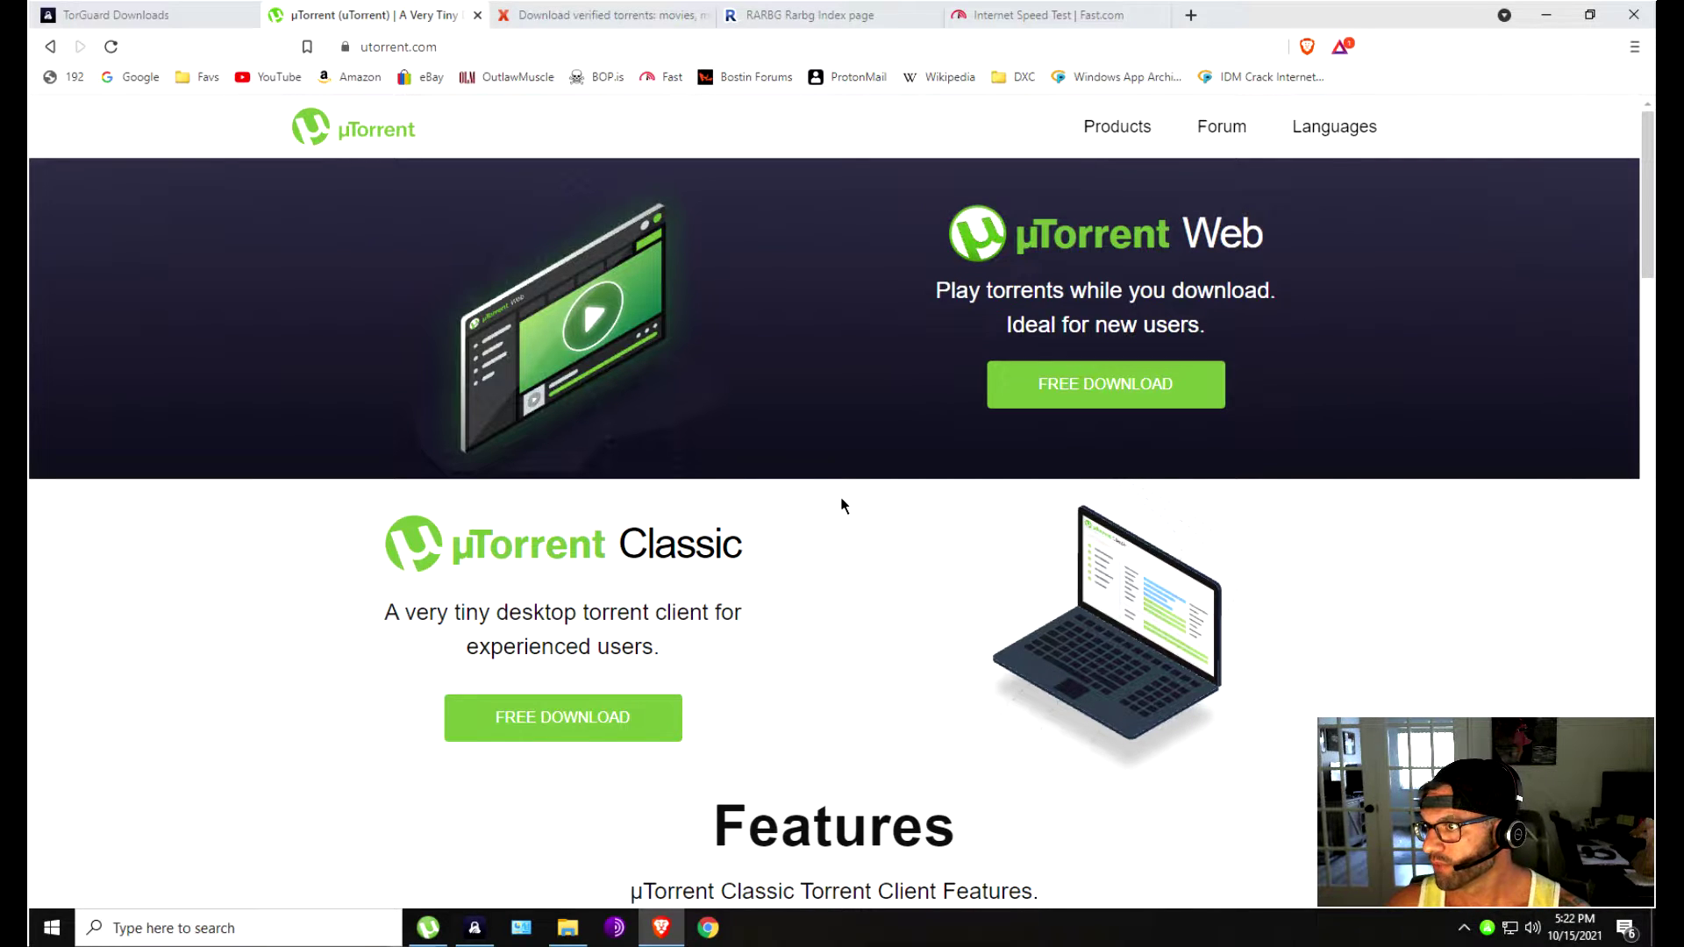
{"action": "scroll", "coordinate": [839, 503], "scroll_direction": "down", "scroll_amount": 6}
{"action": "scroll", "coordinate": [720, 491], "scroll_direction": "up", "scroll_amount": 6}
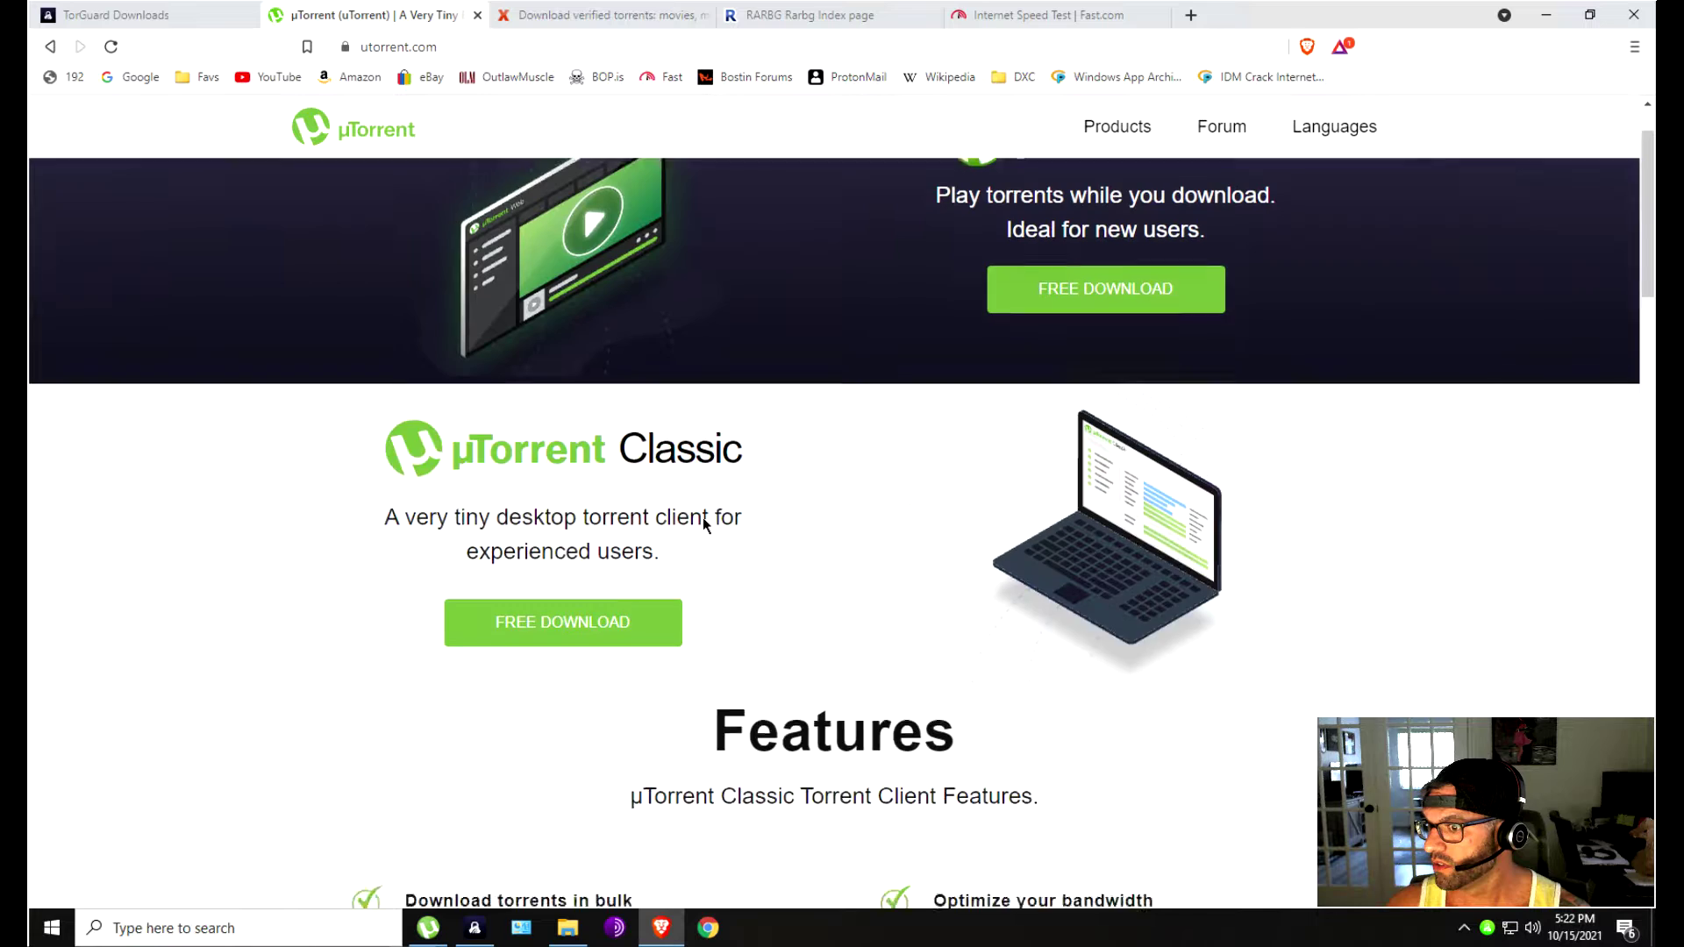
Review the download folder locations in µTorrent's Directories preferences, cancel without changes, and minimize µTorrent.
{"action": "left_click", "coordinate": [428, 927]}
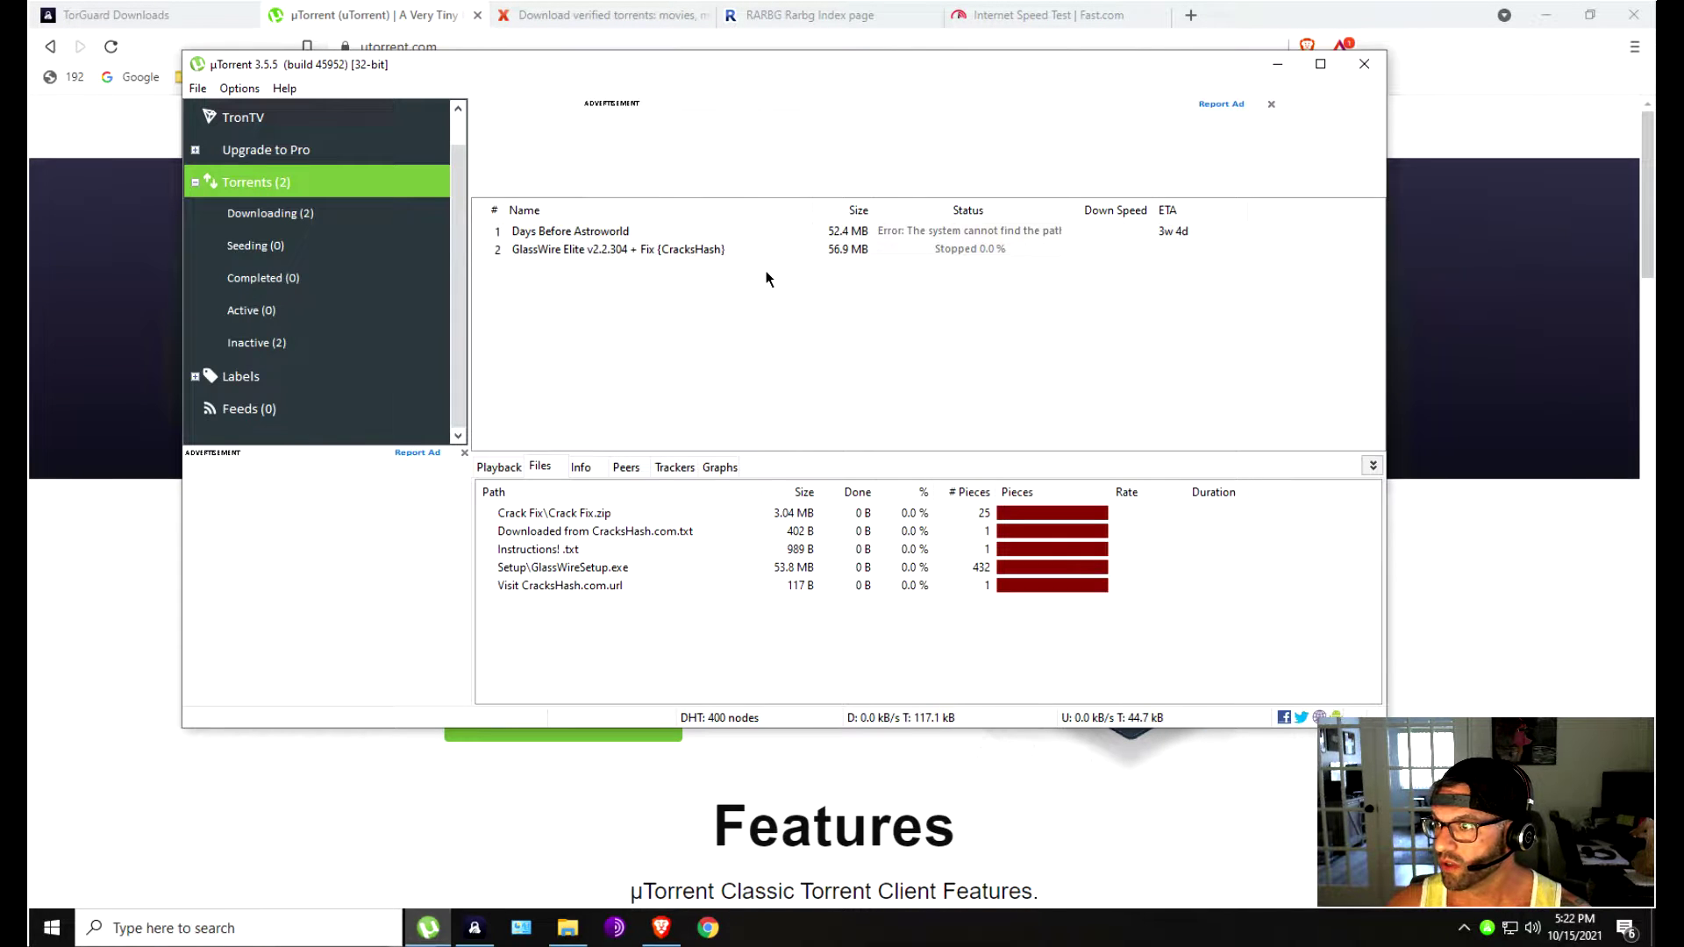
{"action": "left_click", "coordinate": [243, 90]}
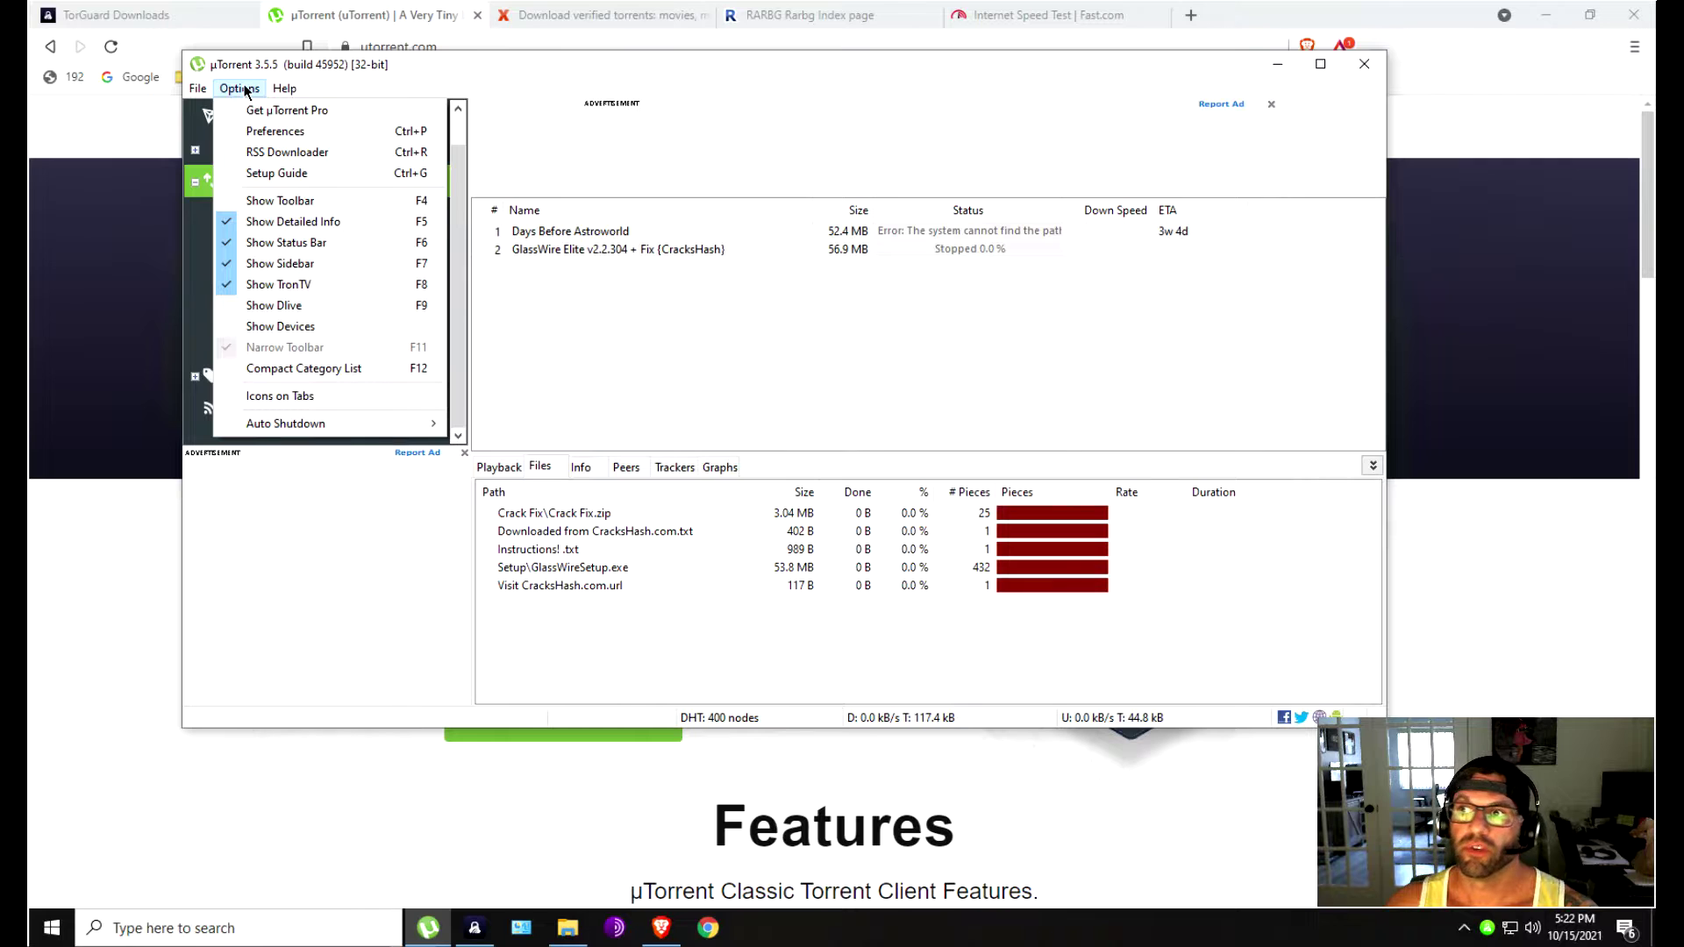
{"action": "left_click", "coordinate": [250, 134]}
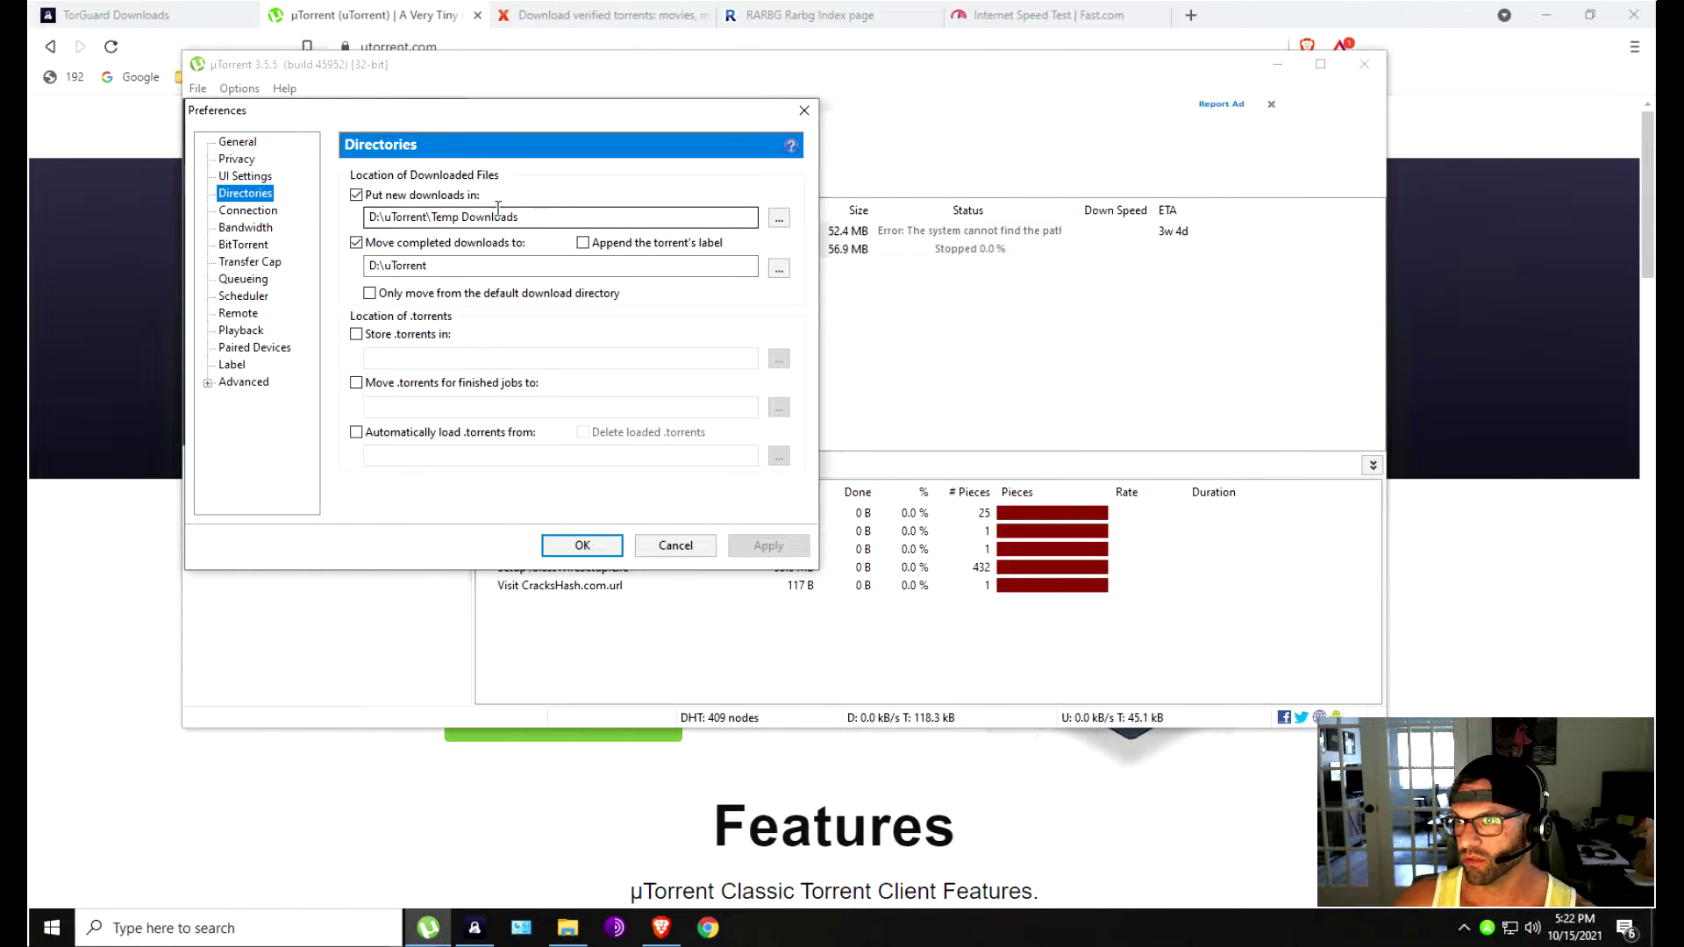
{"action": "left_click", "coordinate": [676, 545]}
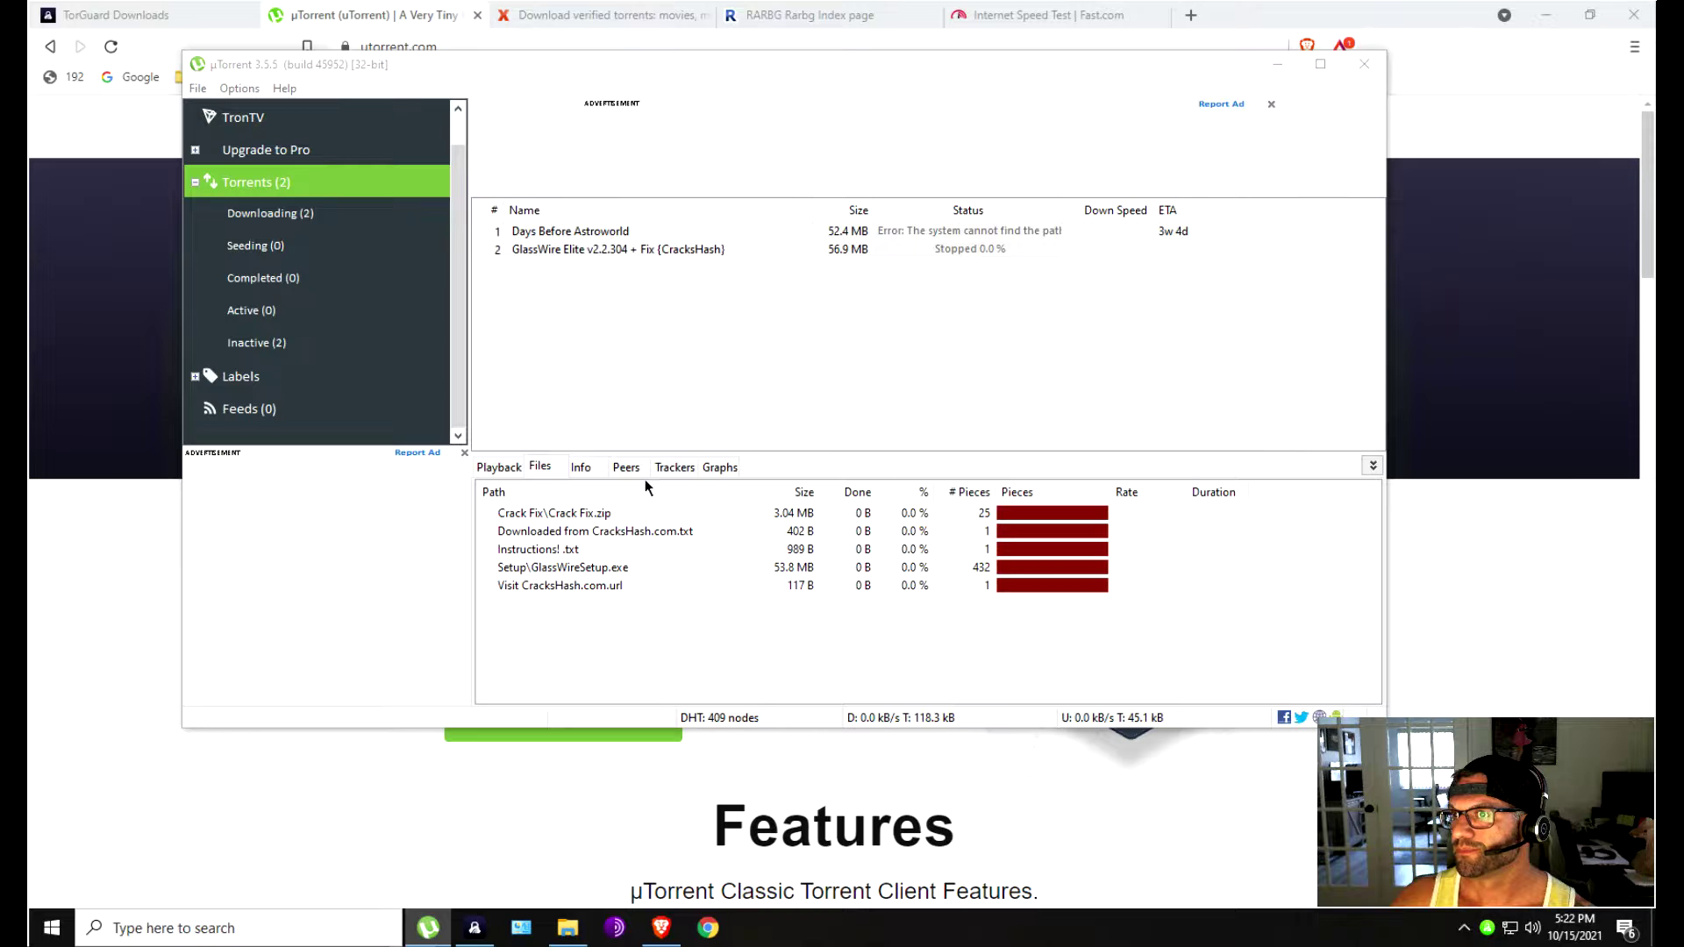
{"action": "left_click", "coordinate": [1278, 64]}
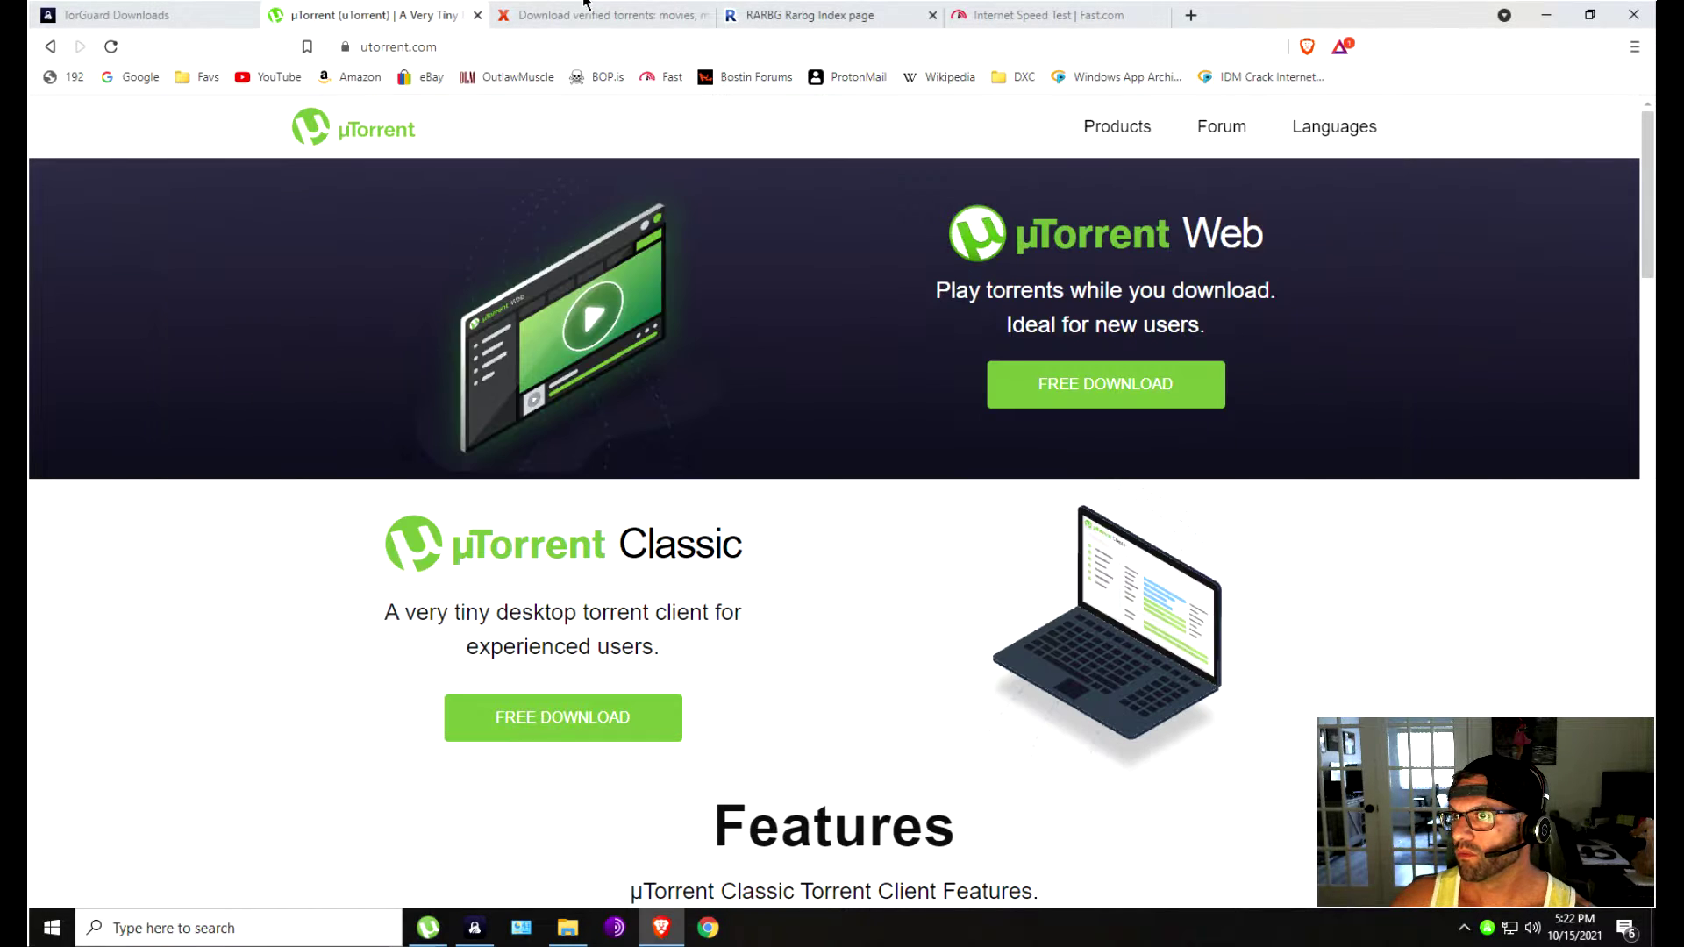
Show the Applications category on the 1337x site and activate its torrent search.
{"action": "left_click", "coordinate": [597, 15]}
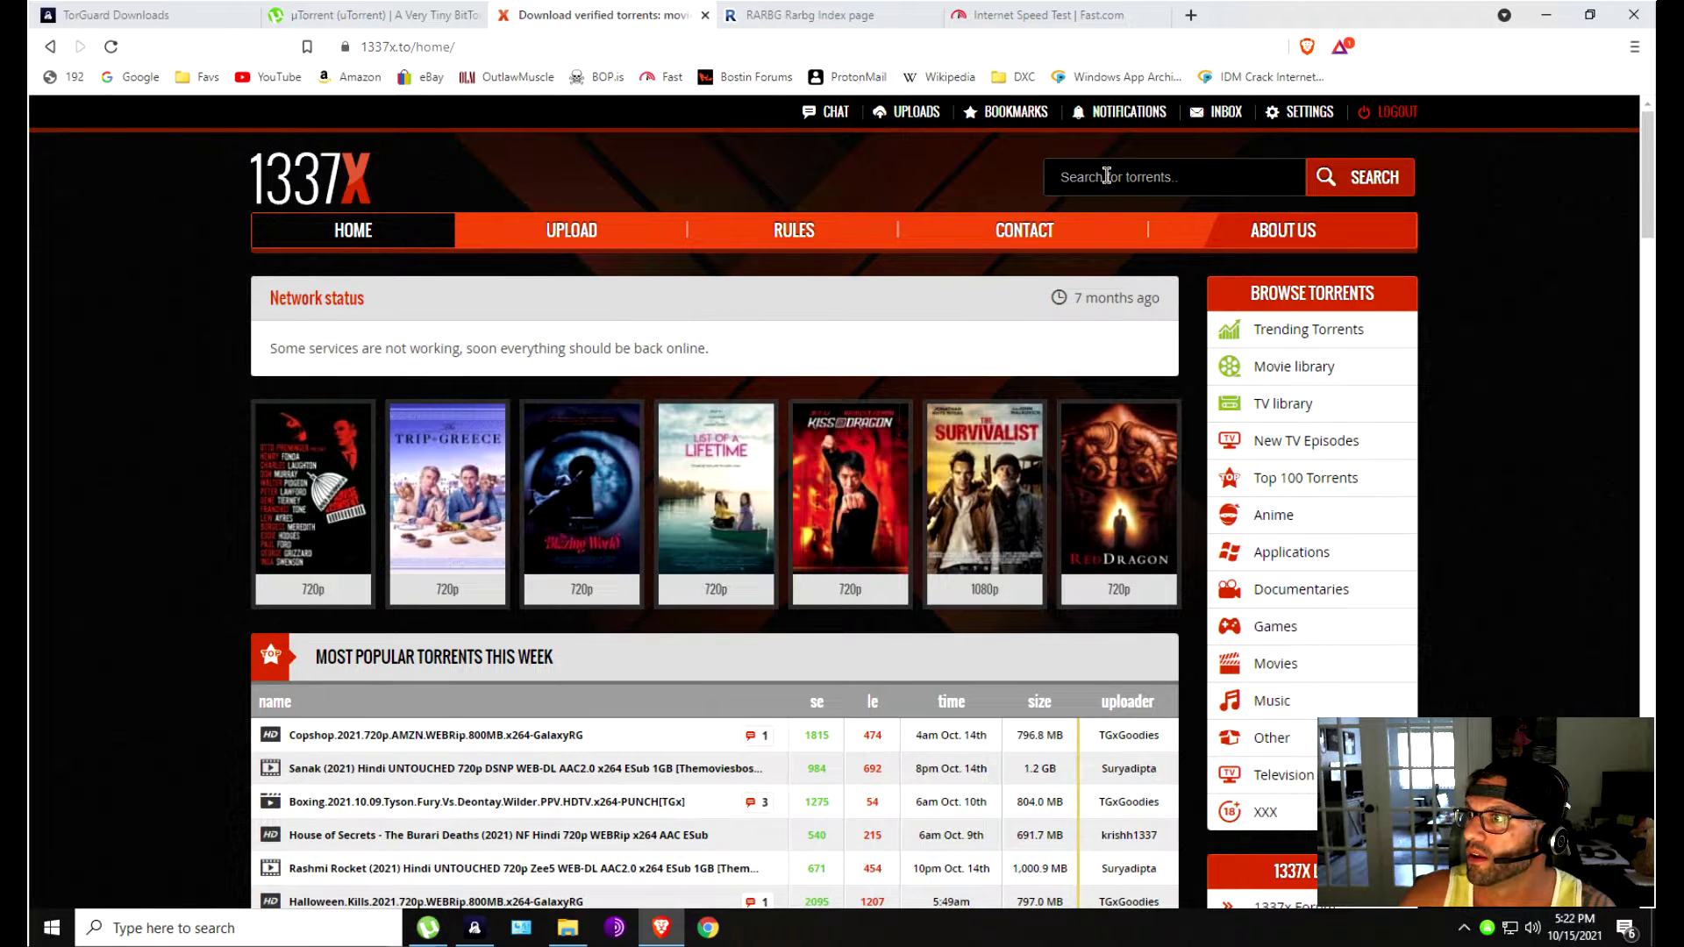
{"action": "left_click", "coordinate": [1108, 176]}
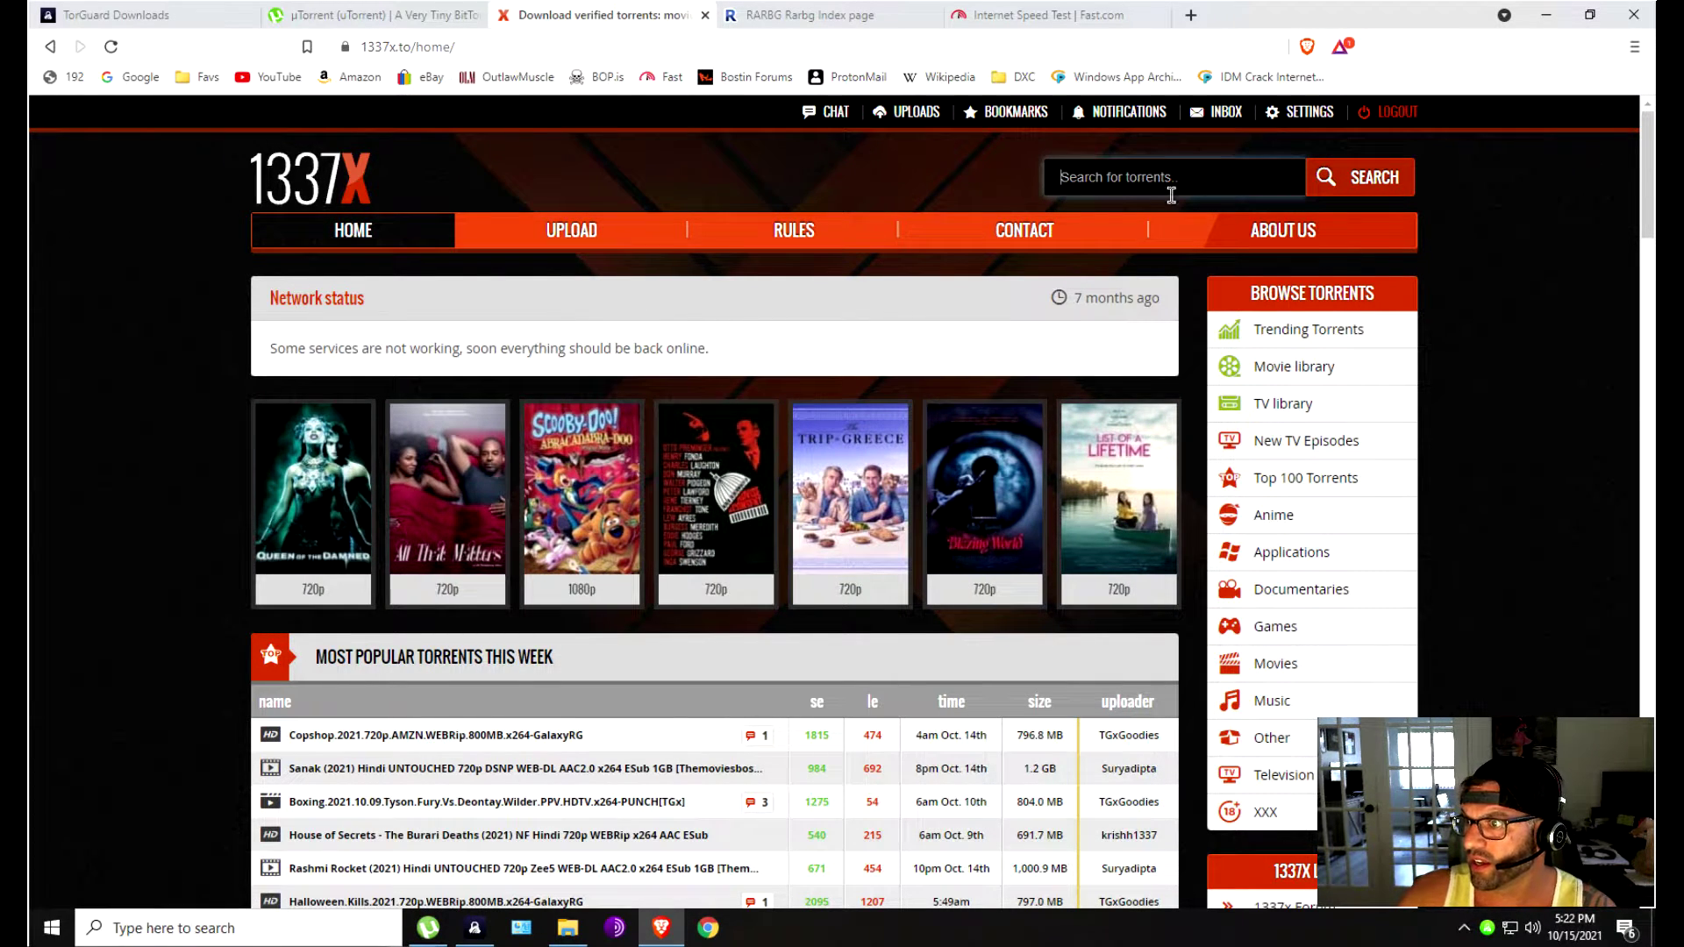
{"action": "left_click", "coordinate": [1290, 553]}
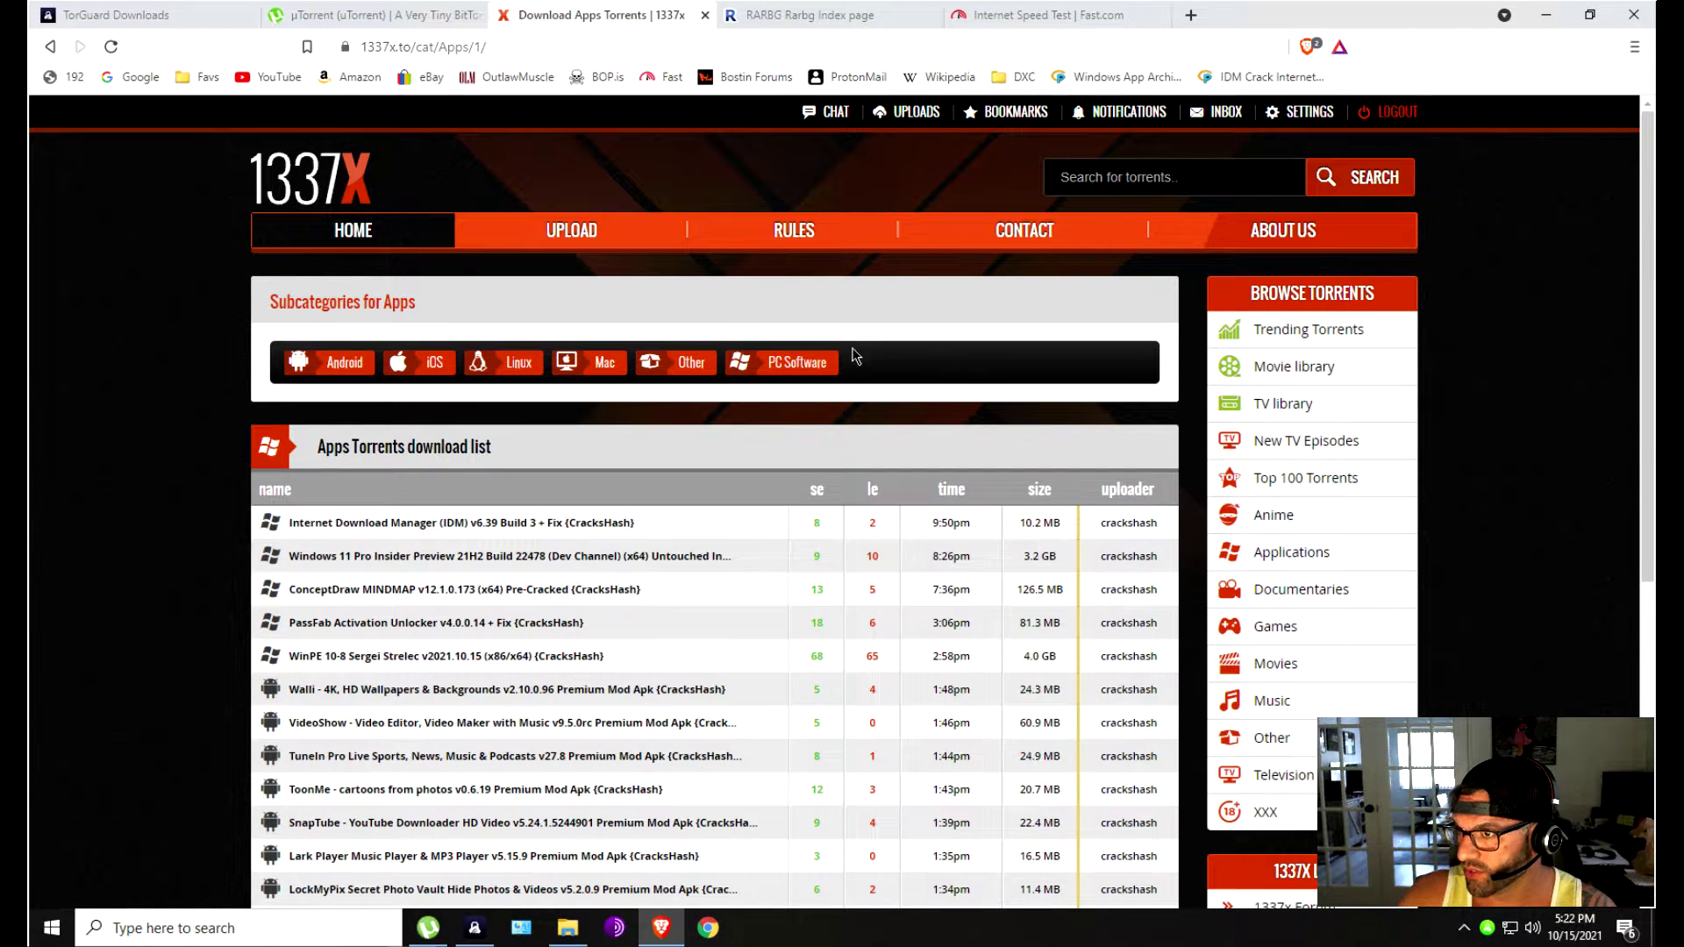
{"action": "left_click", "coordinate": [1098, 181]}
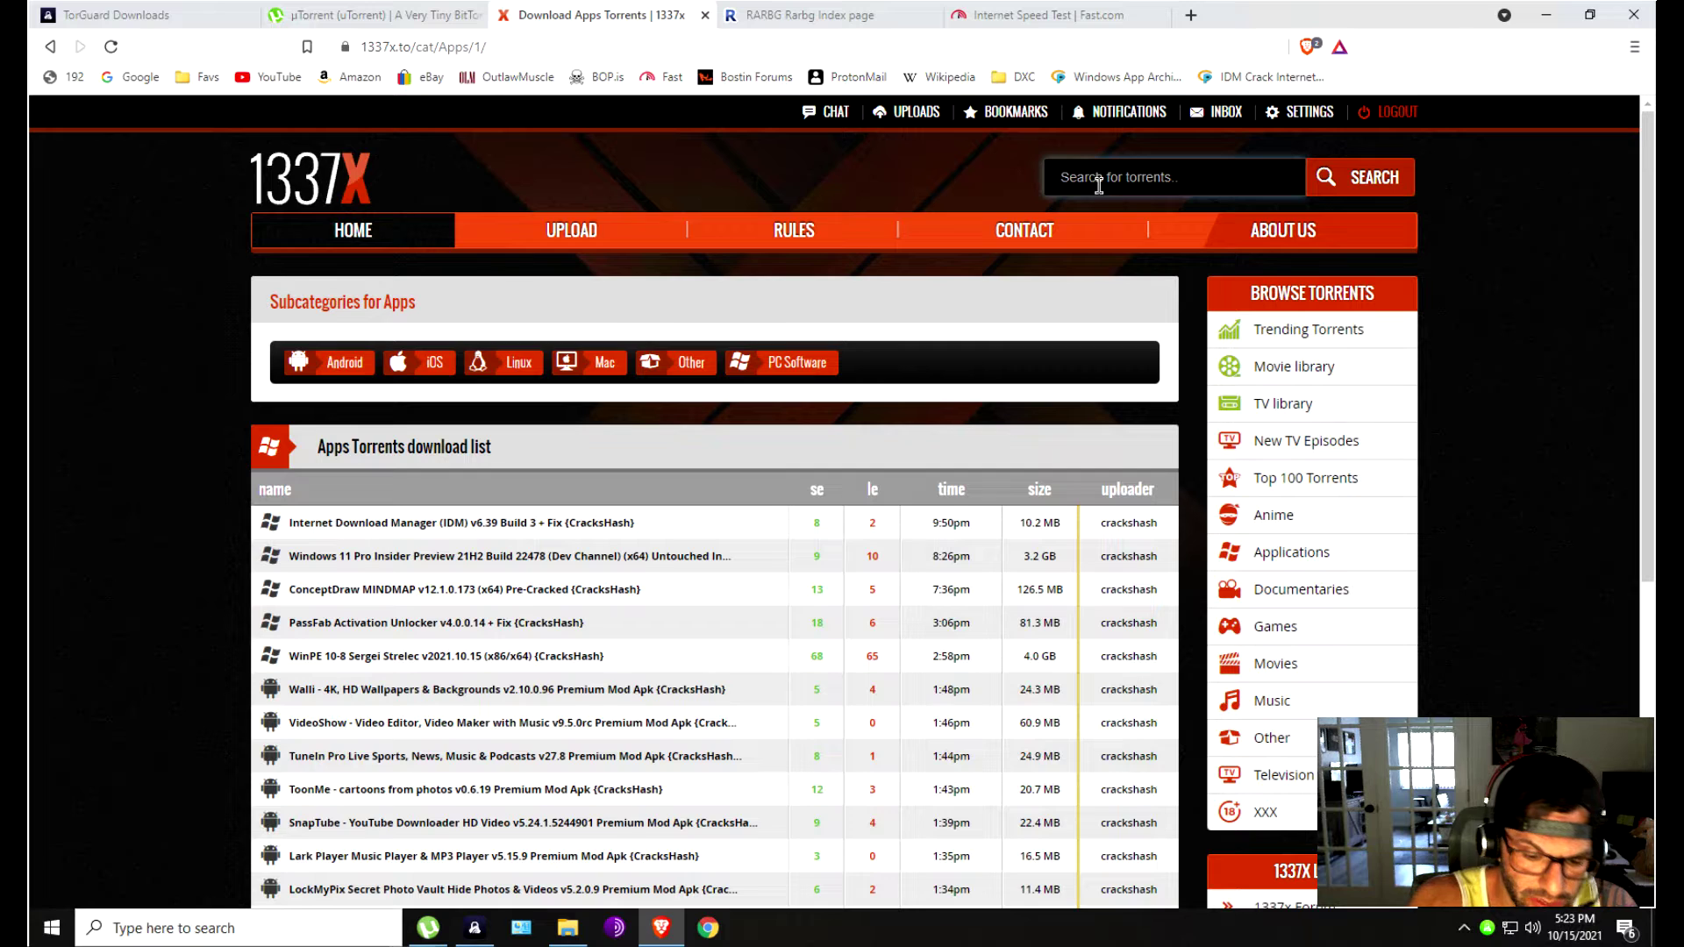
{"action": "type", "text": "office"}
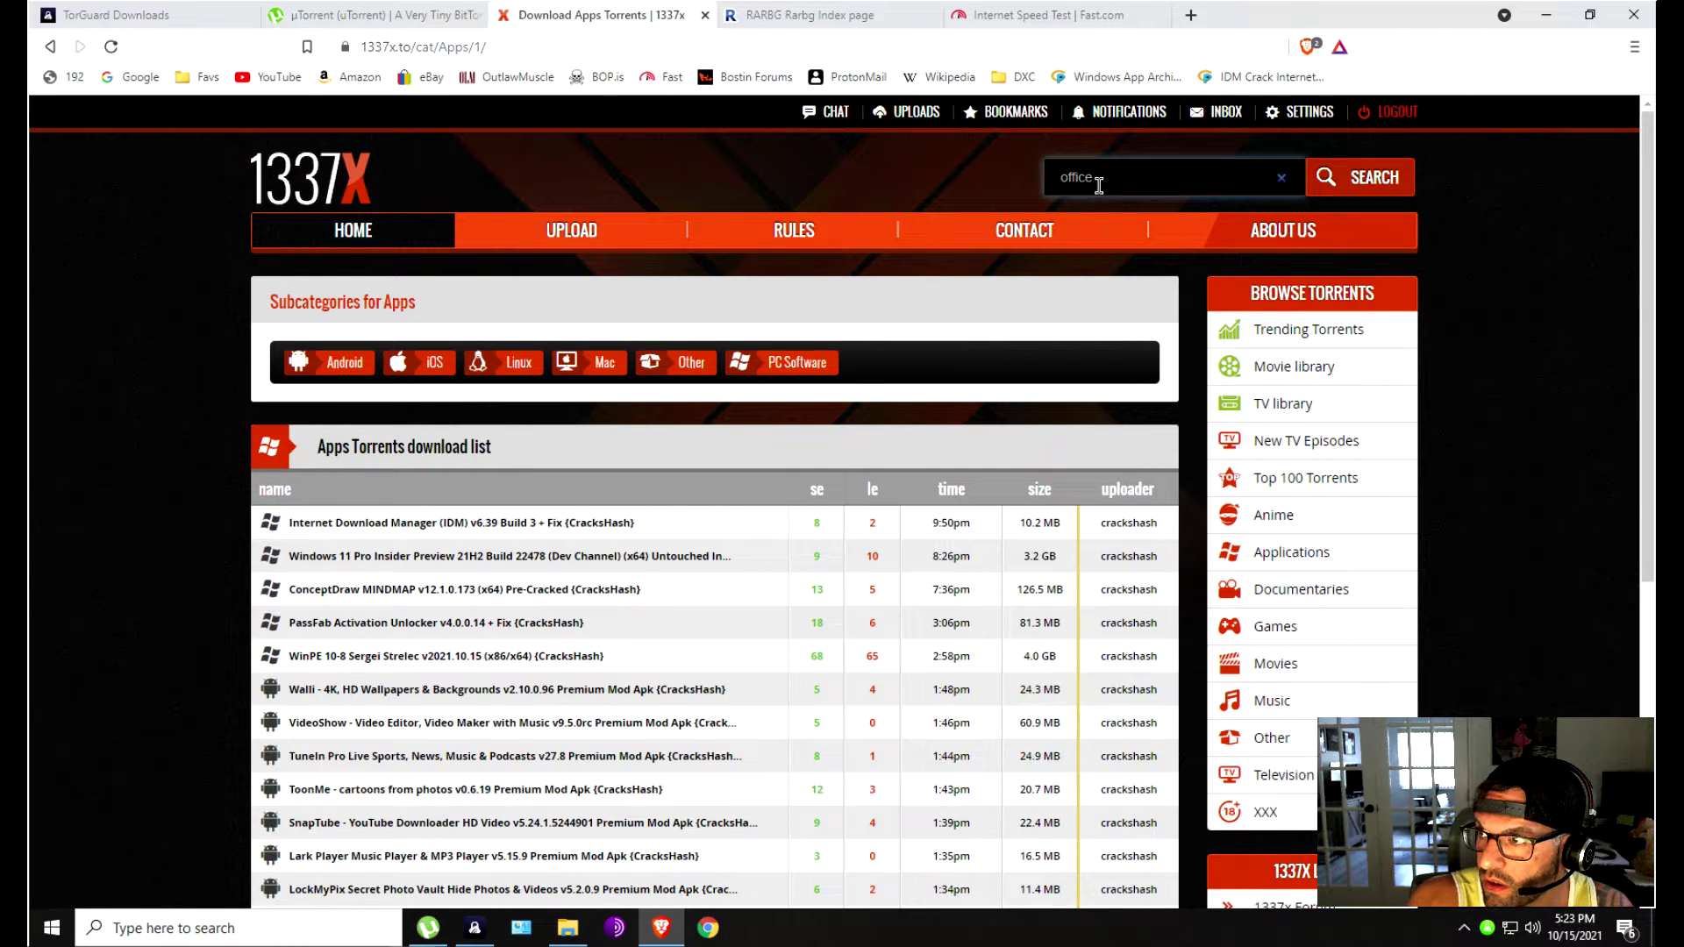
{"action": "key", "text": "BackSpace"}
{"action": "key", "text": "BackSpace"}
{"action": "key", "text": "BackSpace"}
{"action": "key", "text": "BackSpace"}
{"action": "key", "text": "BackSpace"}
{"action": "key", "text": "BackSpace"}
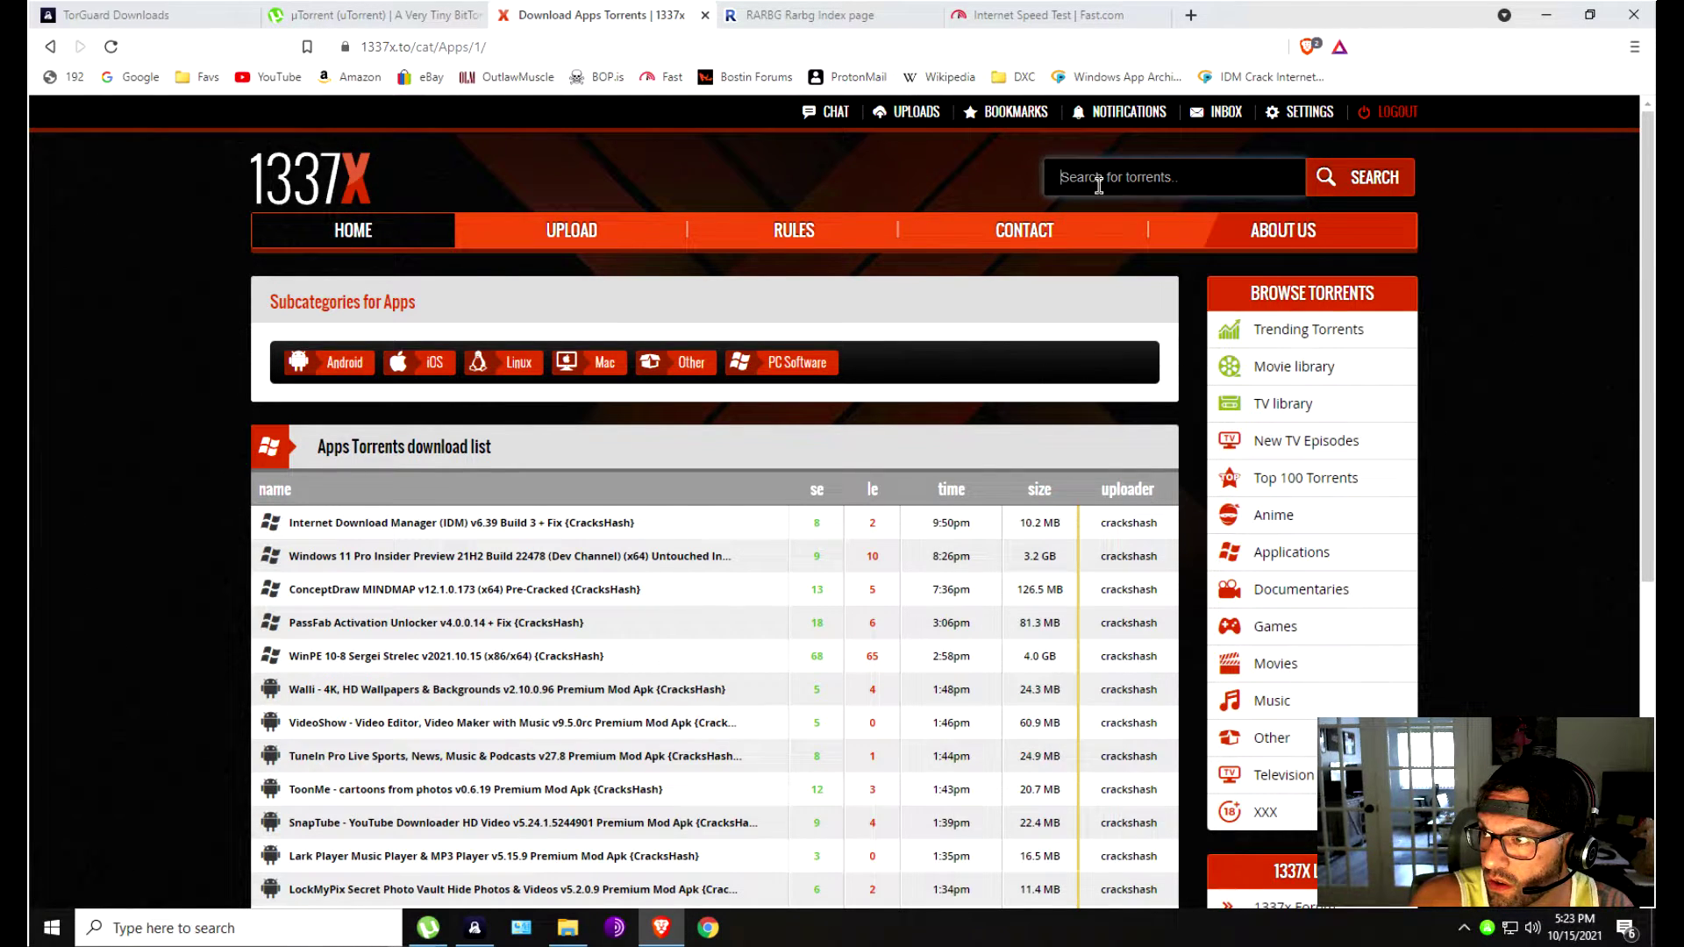
Search 1337x for "microsoft office" and sort the results by time.
{"action": "type", "text": "microsoft o"}
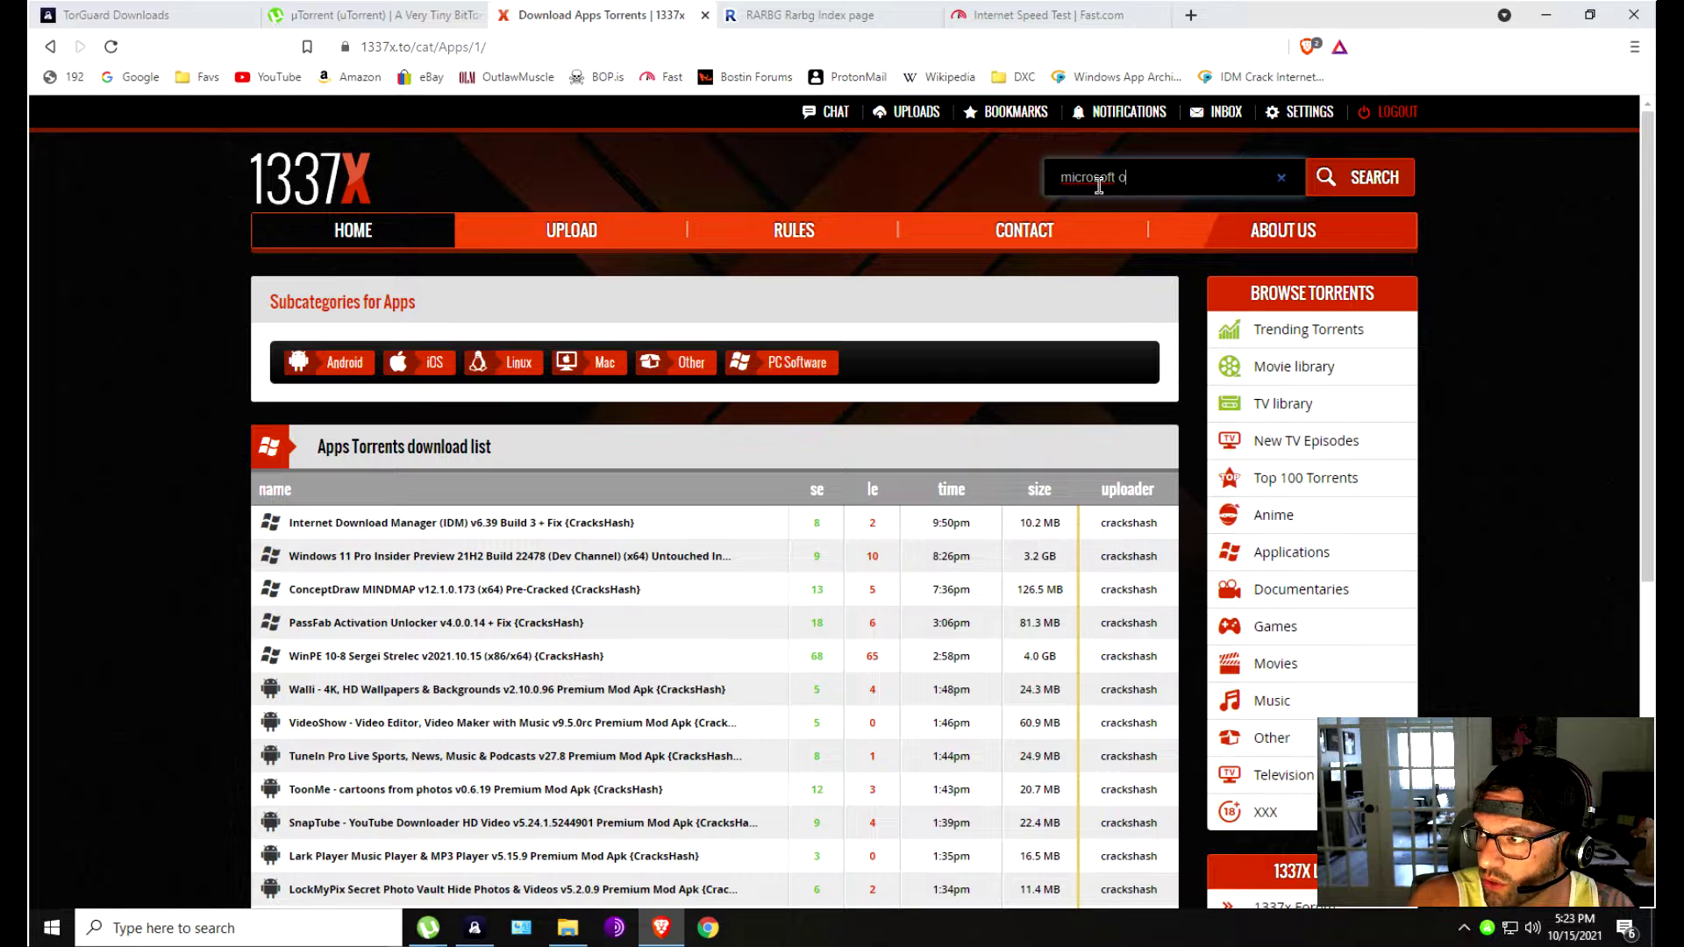
{"action": "type", "text": "ffice"}
{"action": "key", "text": "Return"}
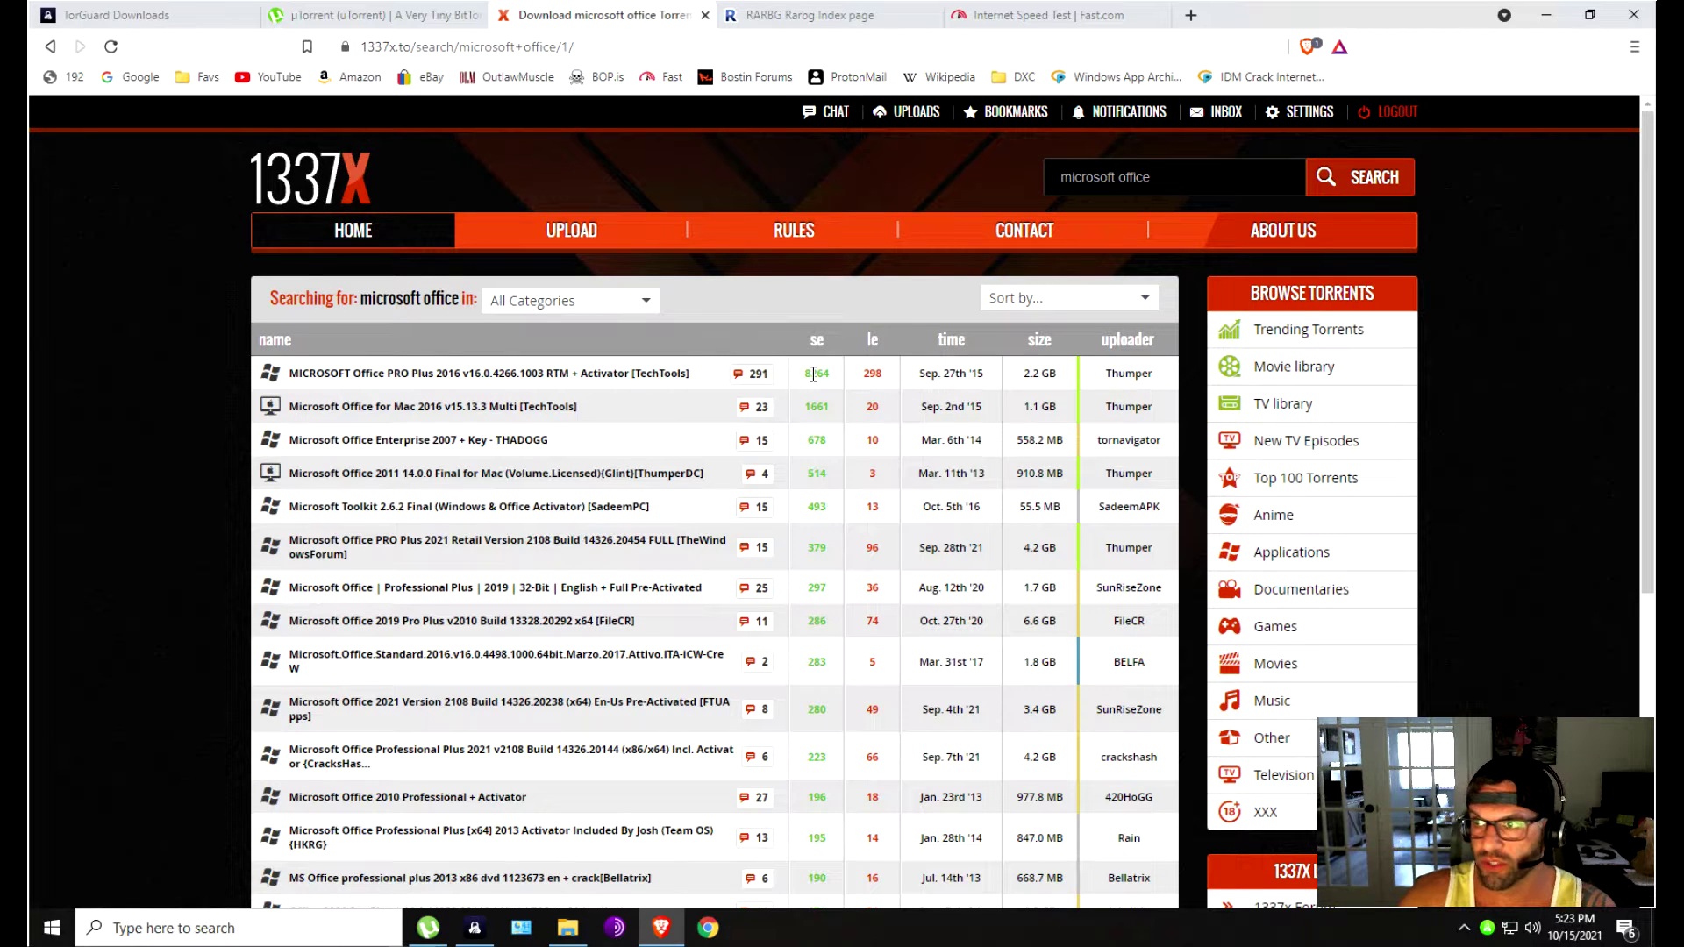
{"action": "left_click", "coordinate": [1013, 300]}
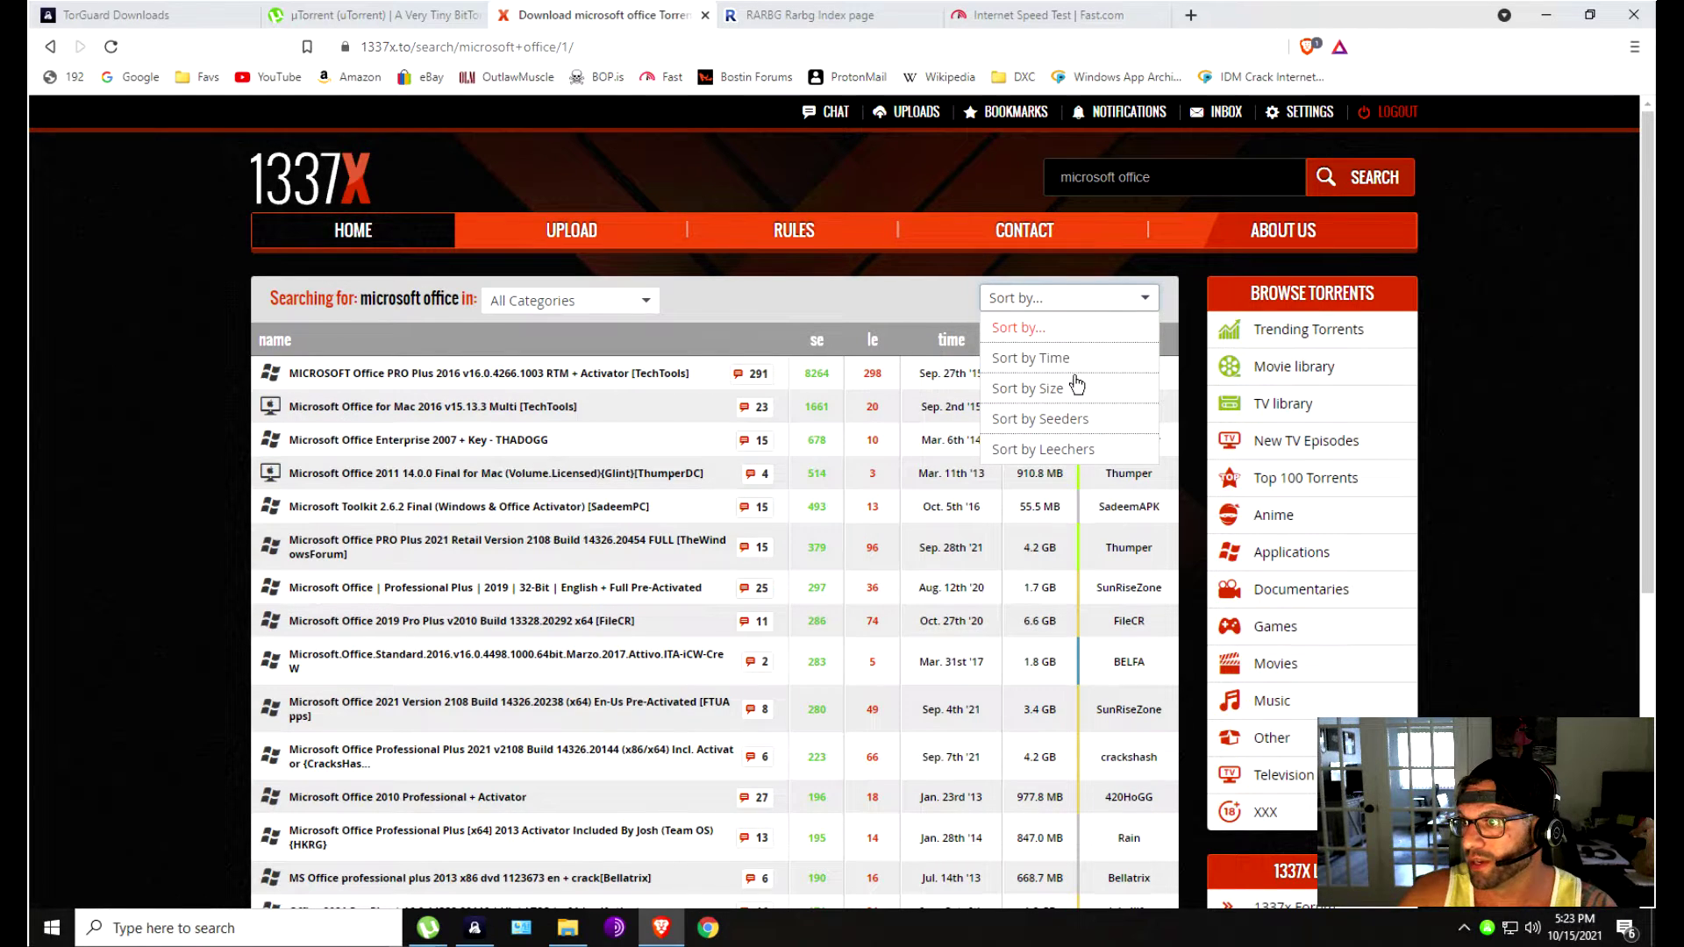
{"action": "left_click", "coordinate": [1053, 359]}
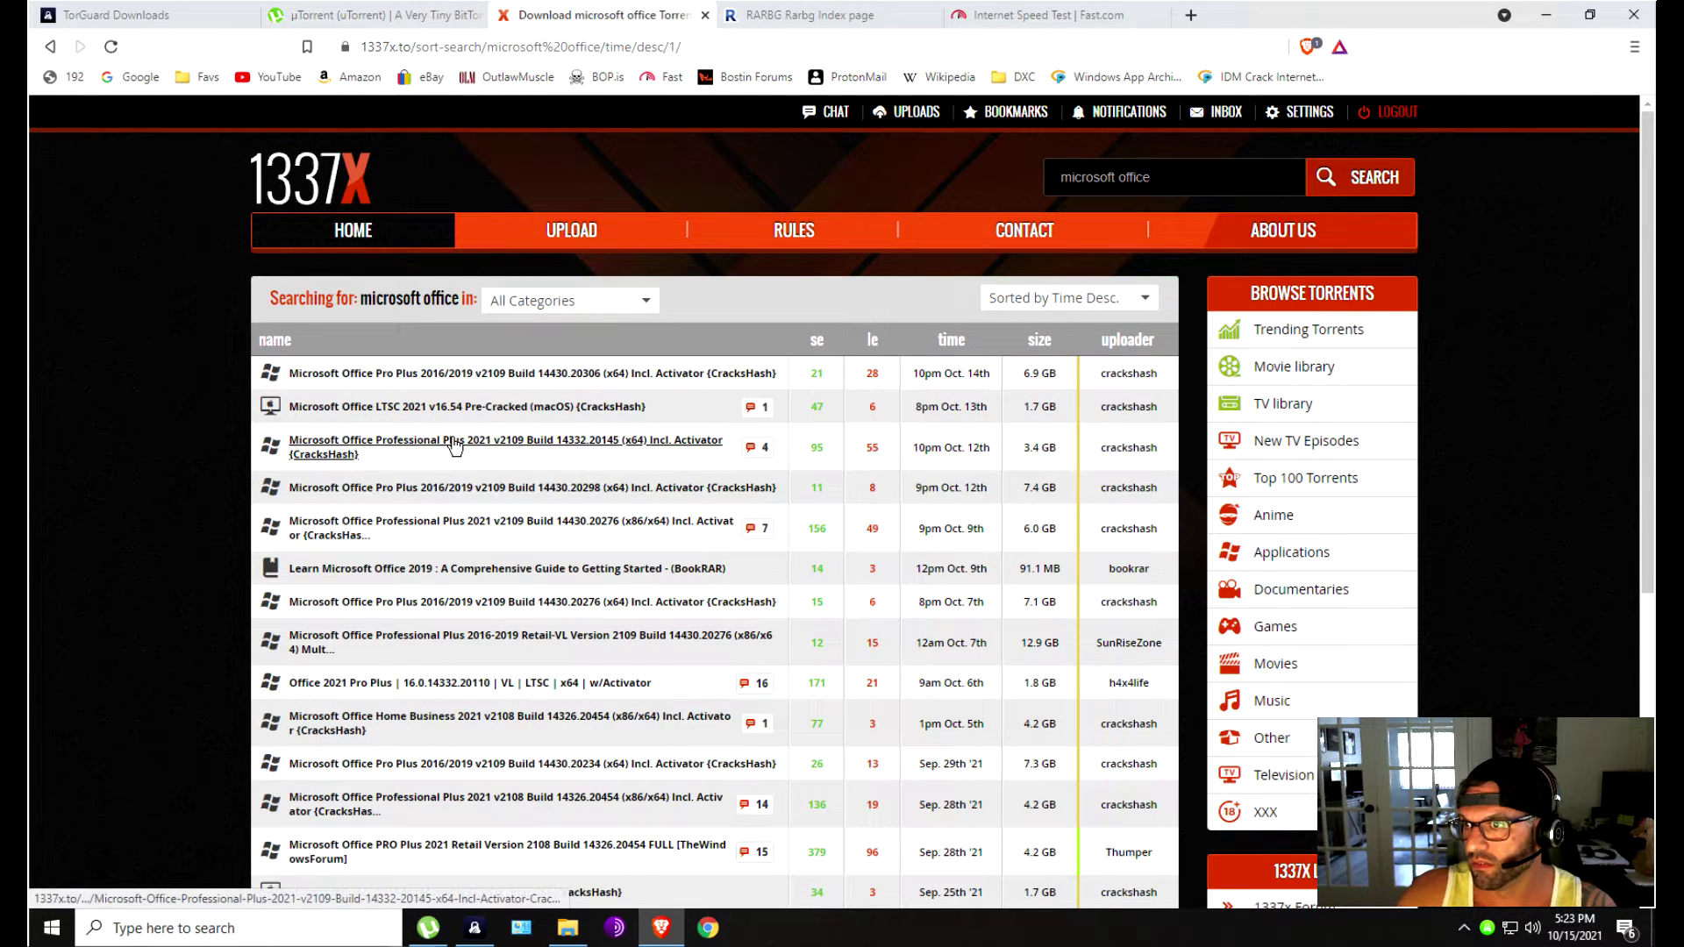
Open the Microsoft Office Professional Plus 2021 v2109 Build 14332.20145 (x64) torrent page and read through its description.
{"action": "left_click", "coordinate": [489, 451]}
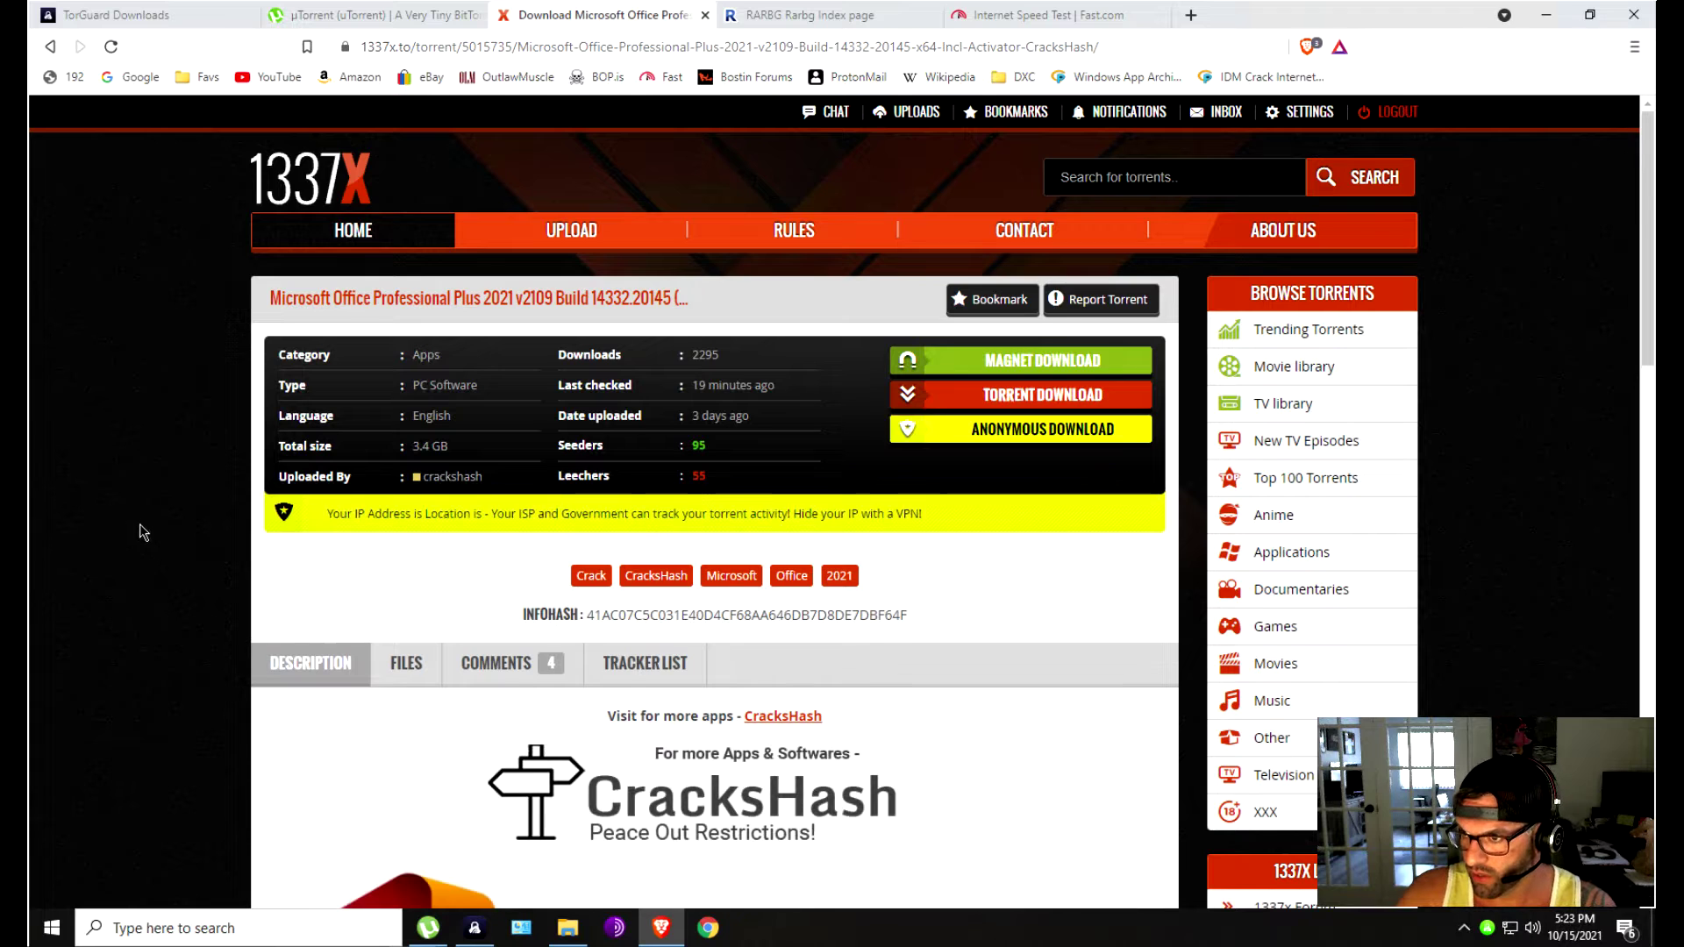
{"action": "scroll", "coordinate": [145, 524], "scroll_direction": "down", "scroll_amount": 3}
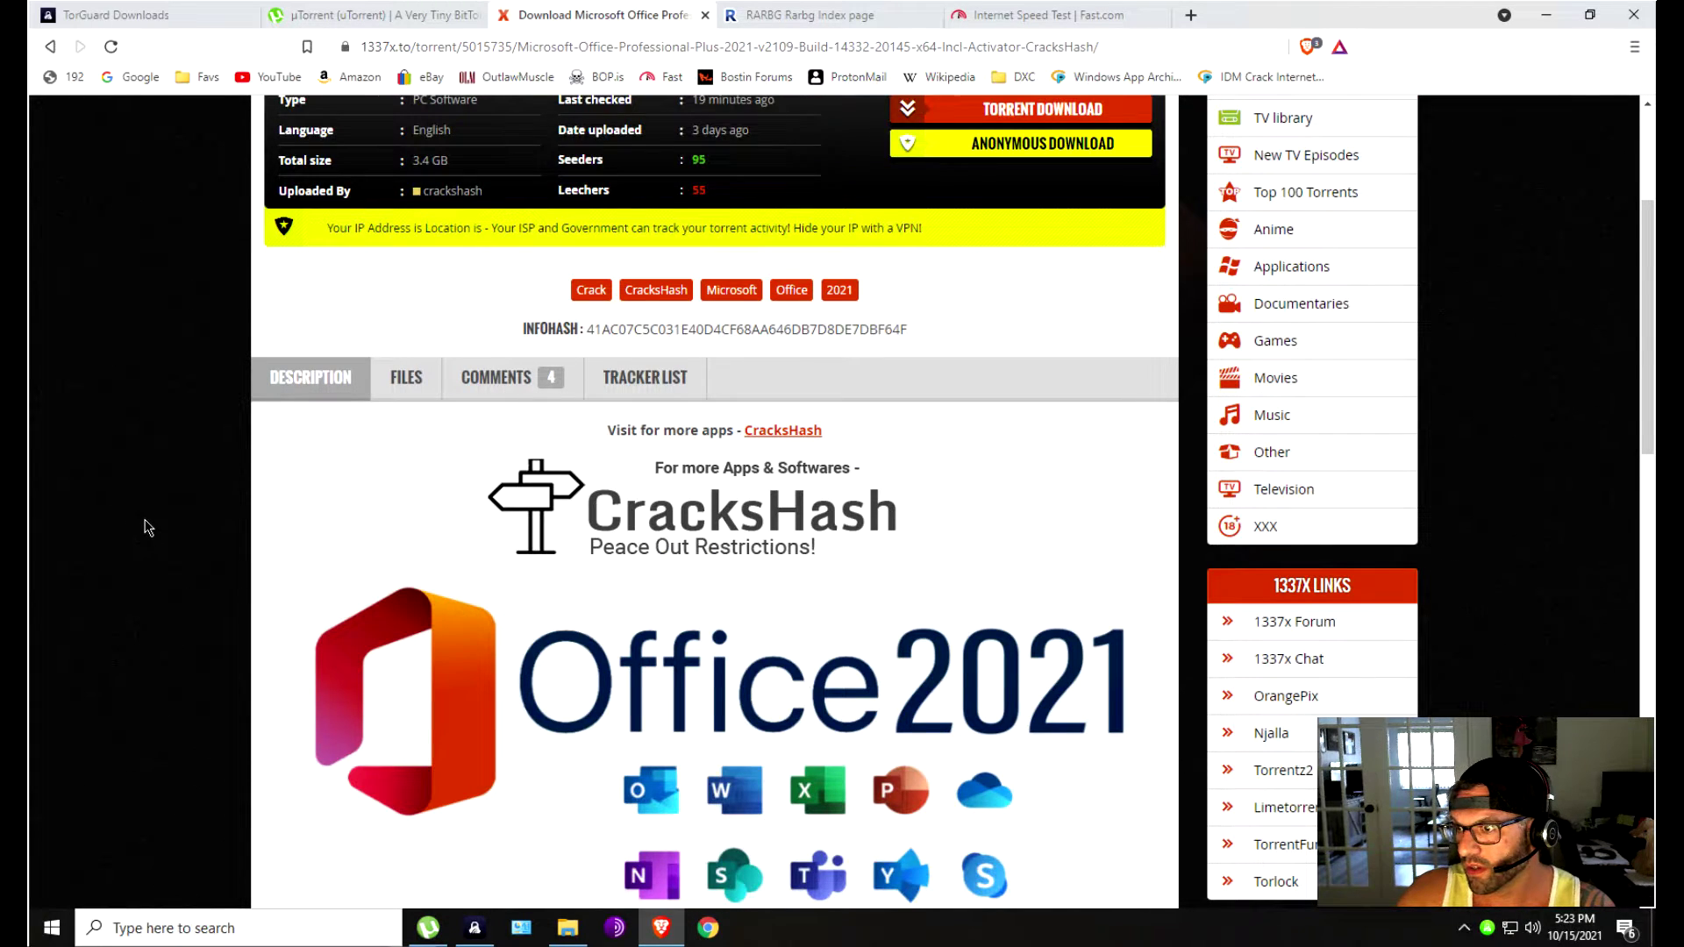
{"action": "scroll", "coordinate": [146, 526], "scroll_direction": "down", "scroll_amount": 2}
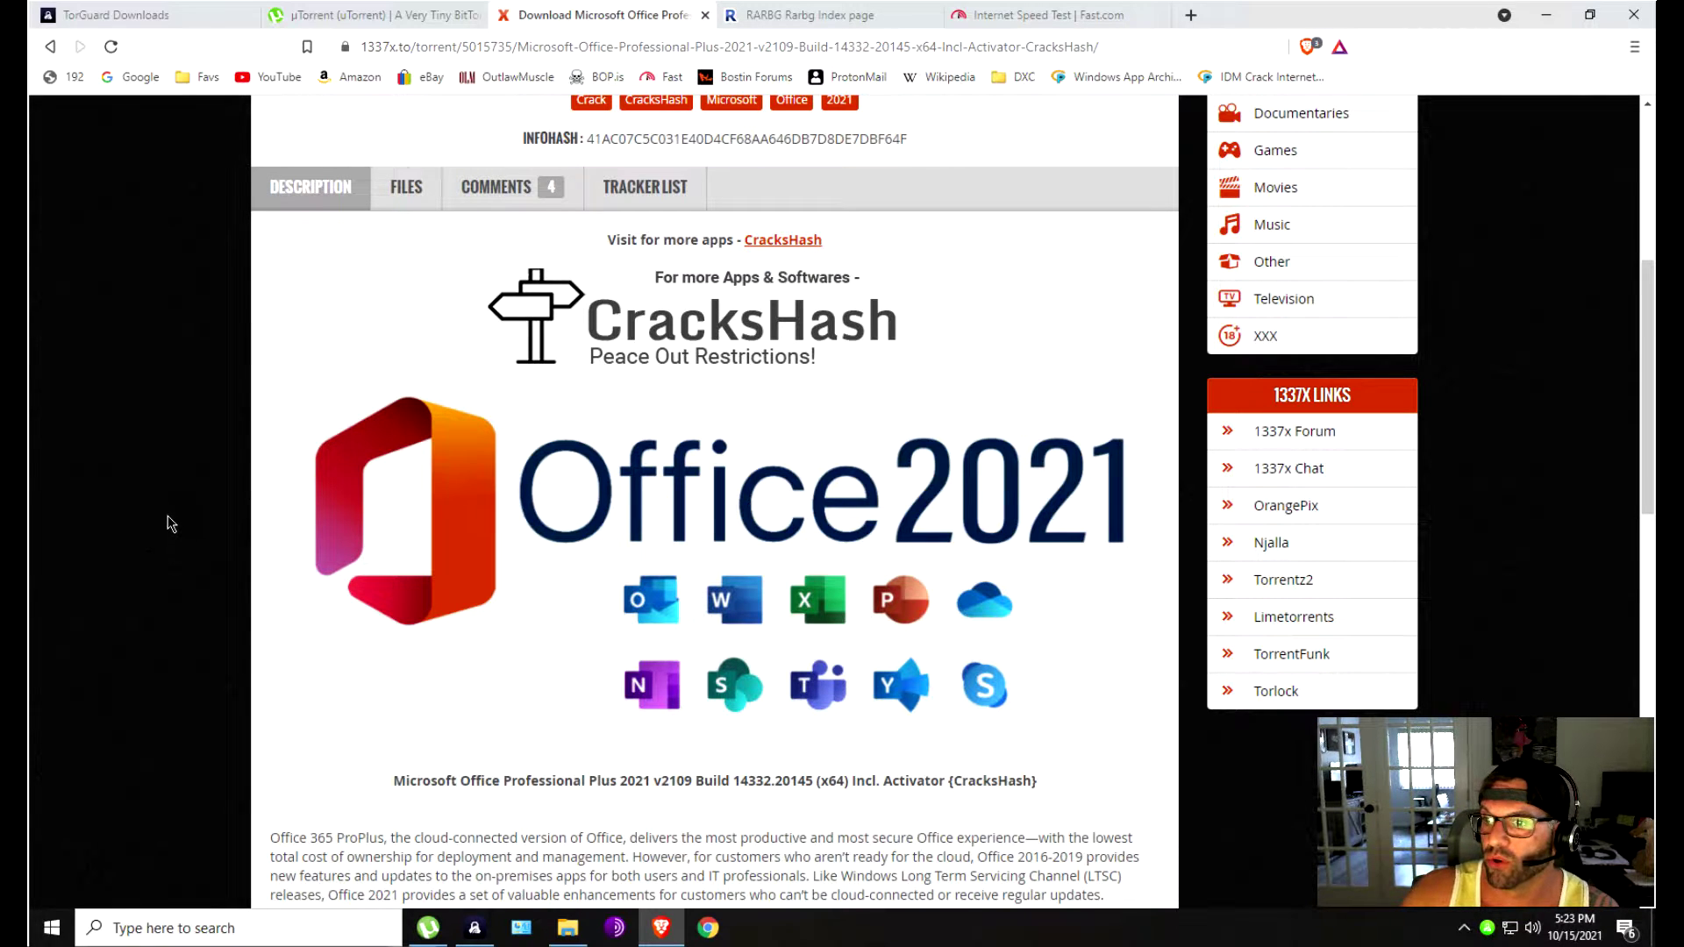
{"action": "scroll", "coordinate": [176, 517], "scroll_direction": "down", "scroll_amount": 1}
{"action": "scroll", "coordinate": [176, 512], "scroll_direction": "down", "scroll_amount": 4}
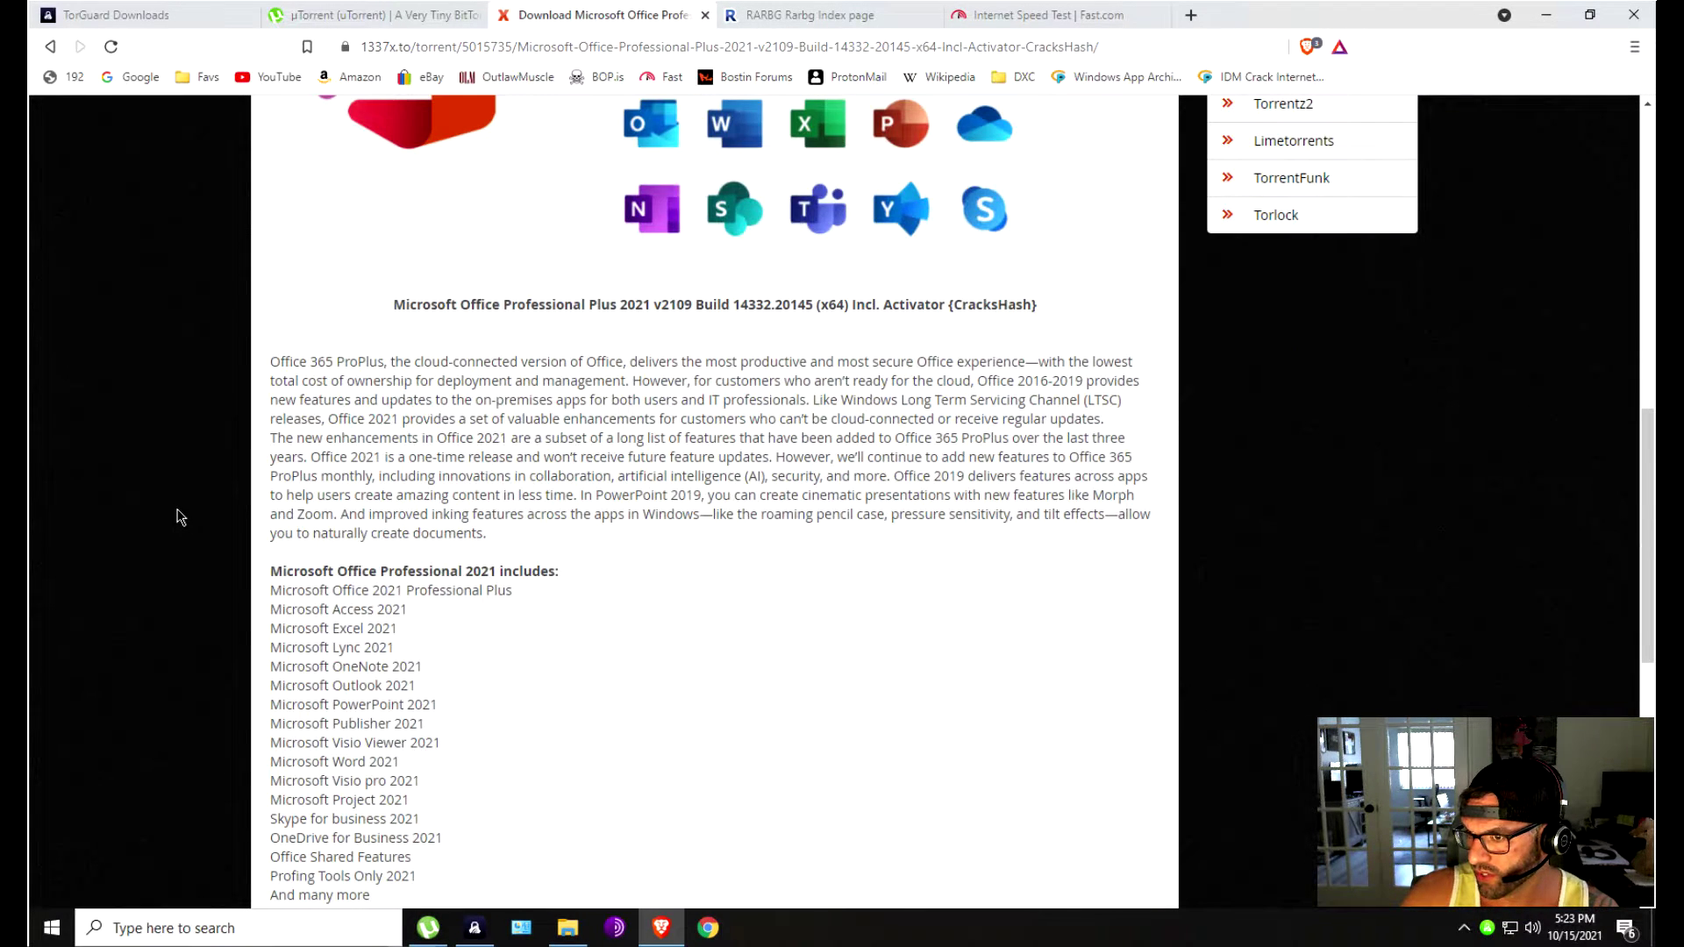
{"action": "scroll", "coordinate": [177, 512], "scroll_direction": "up", "scroll_amount": 7}
{"action": "scroll", "coordinate": [179, 479], "scroll_direction": "up", "scroll_amount": 1}
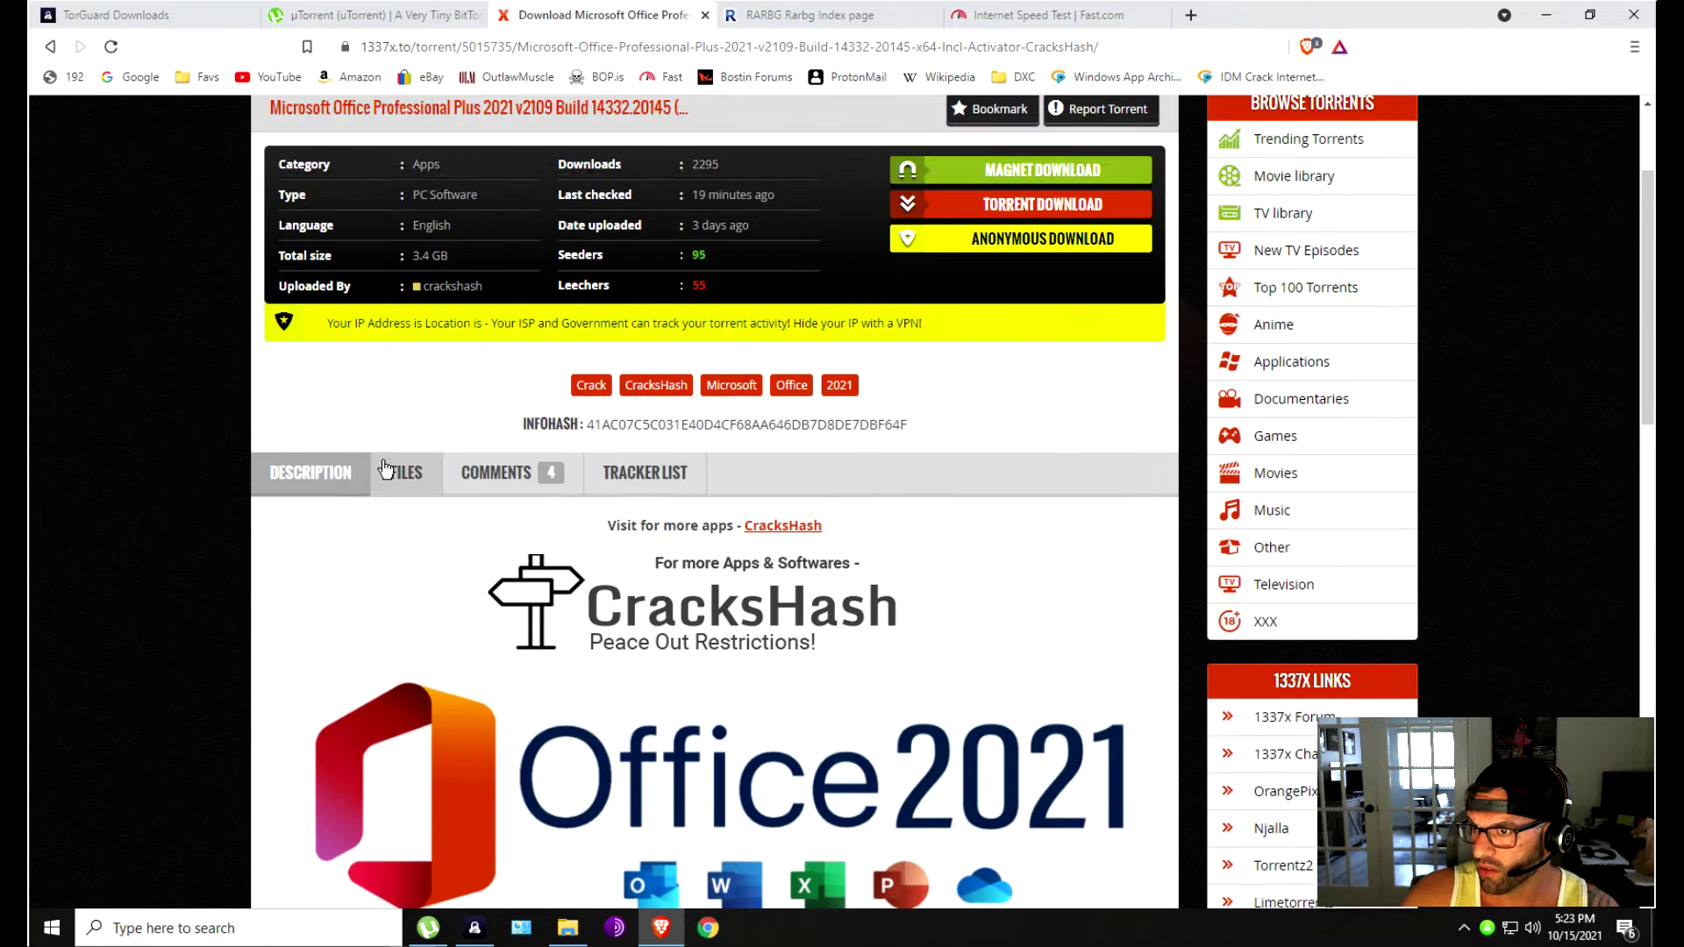
Examine the Office 2021 torrent's file list and its user comments.
{"action": "left_click", "coordinate": [406, 474]}
{"action": "scroll", "coordinate": [185, 588], "scroll_direction": "down", "scroll_amount": 1}
{"action": "scroll", "coordinate": [184, 587], "scroll_direction": "down", "scroll_amount": 2}
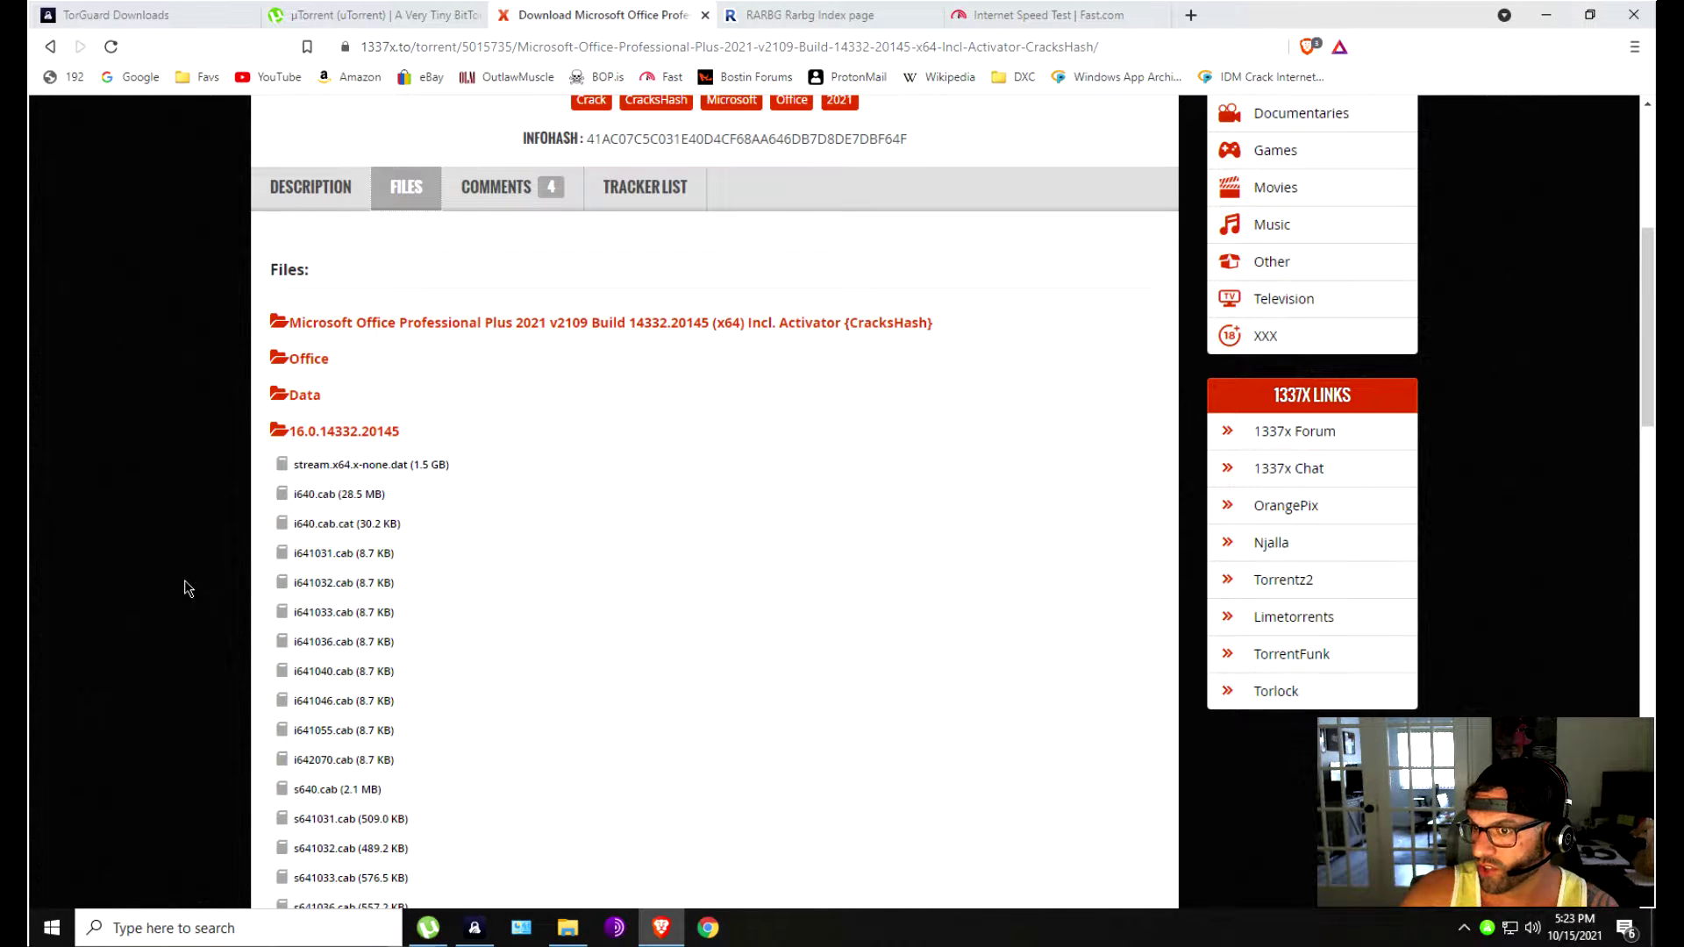
{"action": "scroll", "coordinate": [332, 491], "scroll_direction": "down", "scroll_amount": 5}
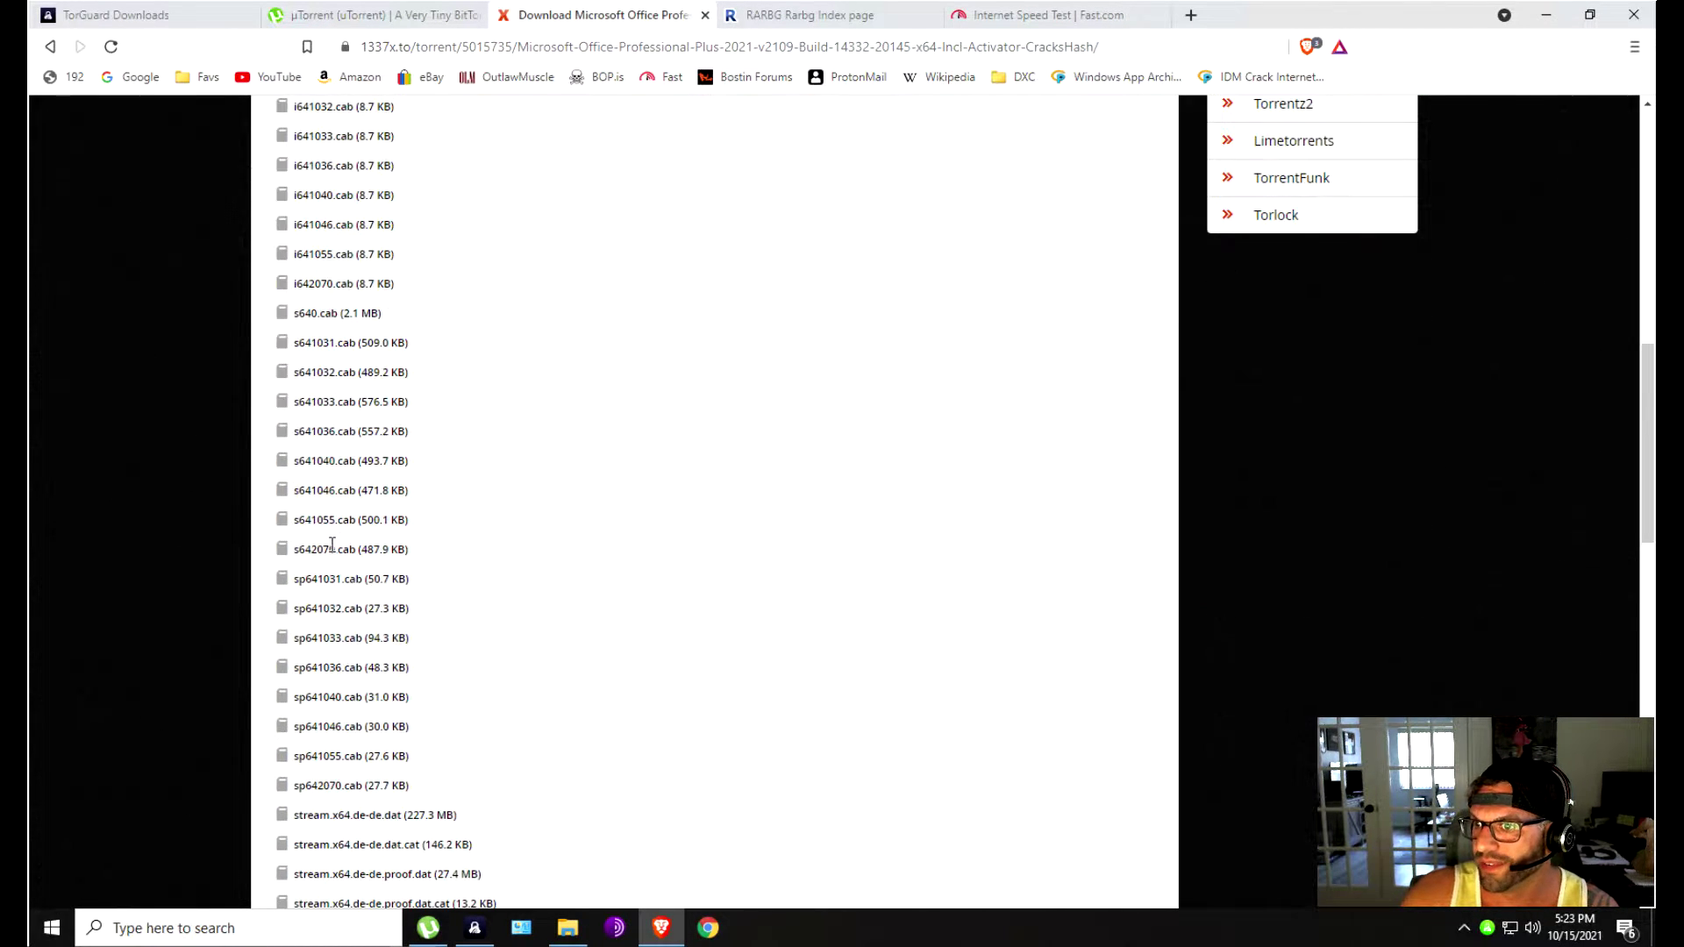
{"action": "scroll", "coordinate": [326, 548], "scroll_direction": "up", "scroll_amount": 10}
{"action": "left_click", "coordinate": [521, 689]}
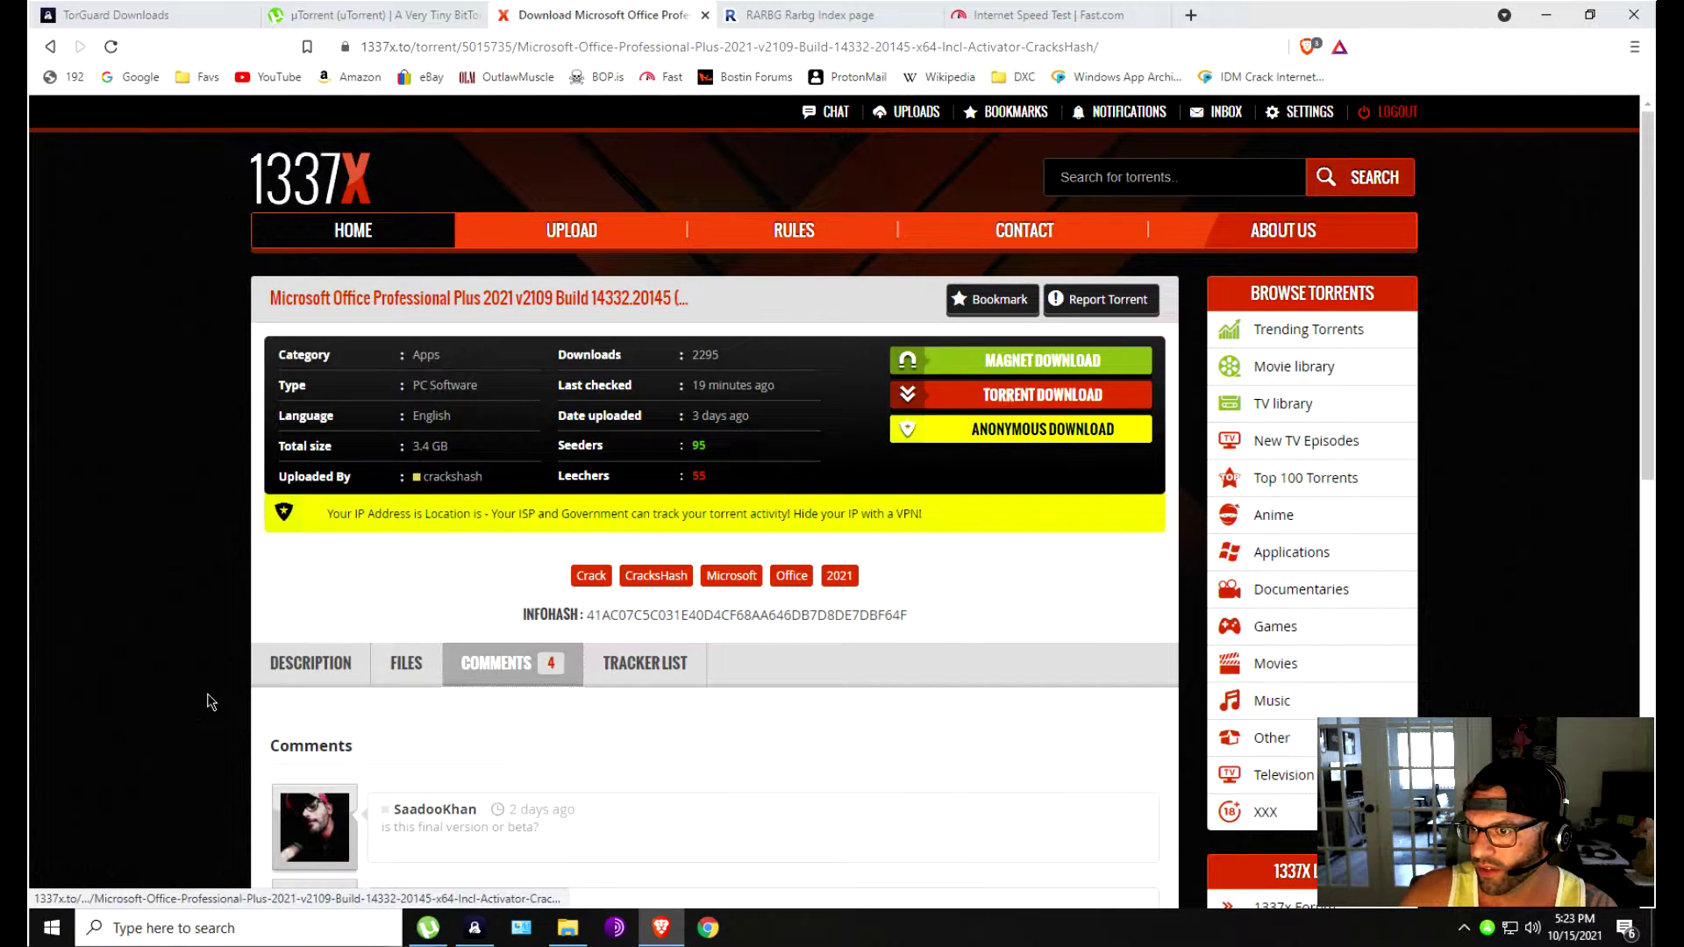
{"action": "scroll", "coordinate": [202, 696], "scroll_direction": "down", "scroll_amount": 4}
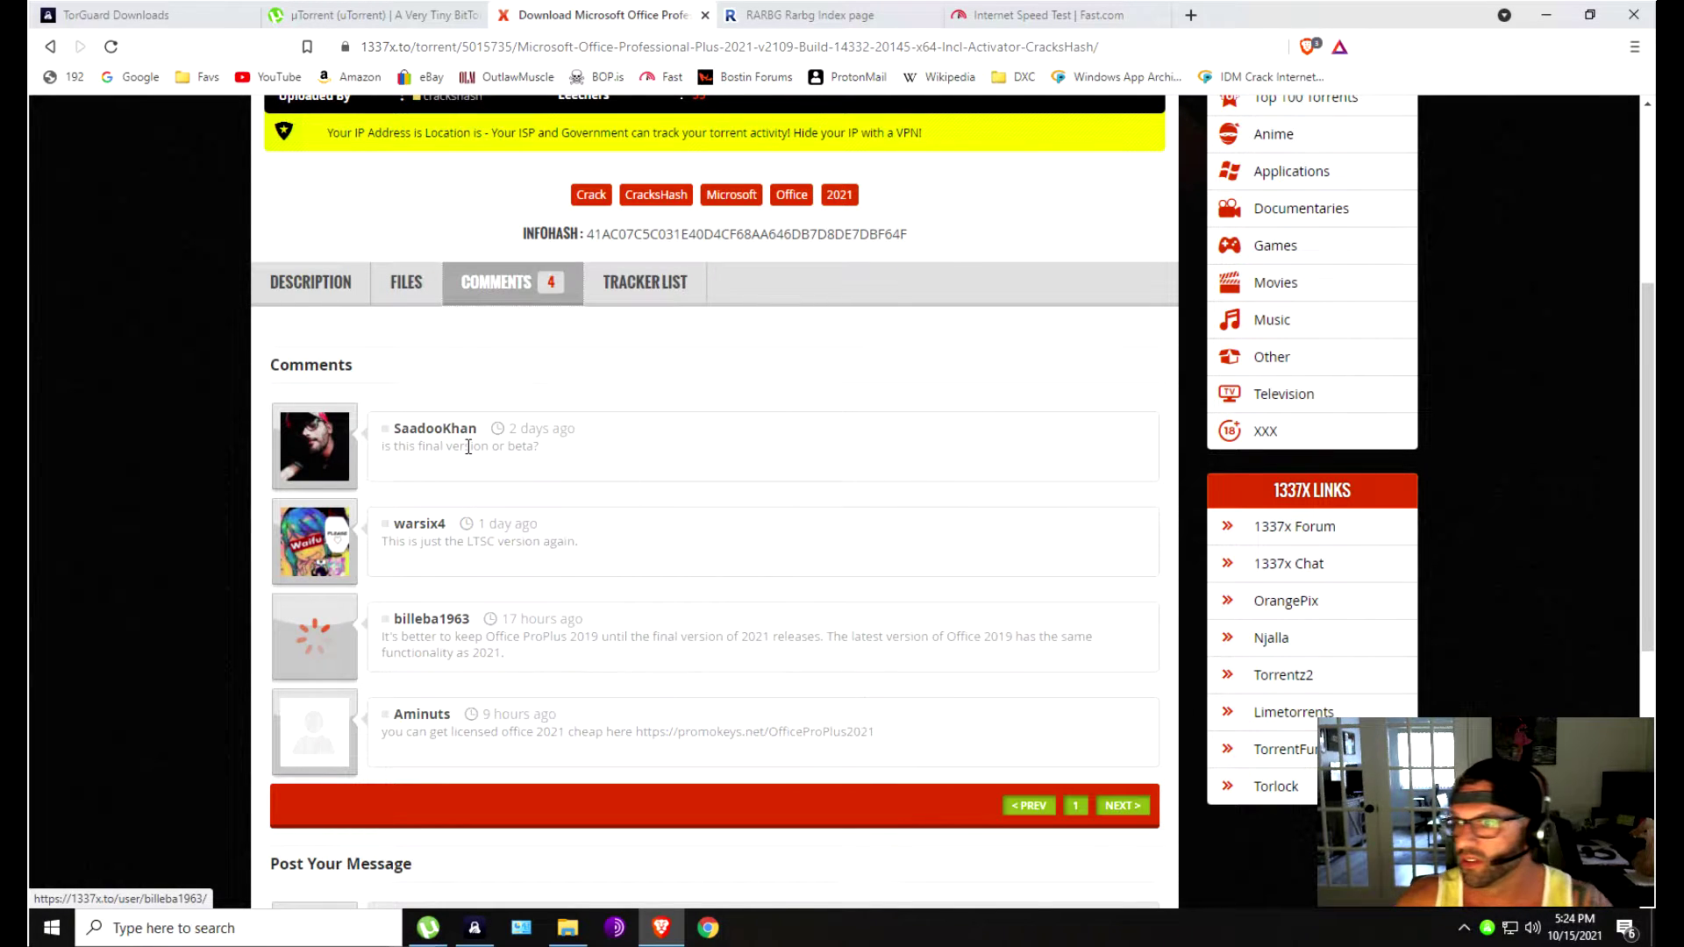
{"action": "scroll", "coordinate": [527, 508], "scroll_direction": "up", "scroll_amount": 3}
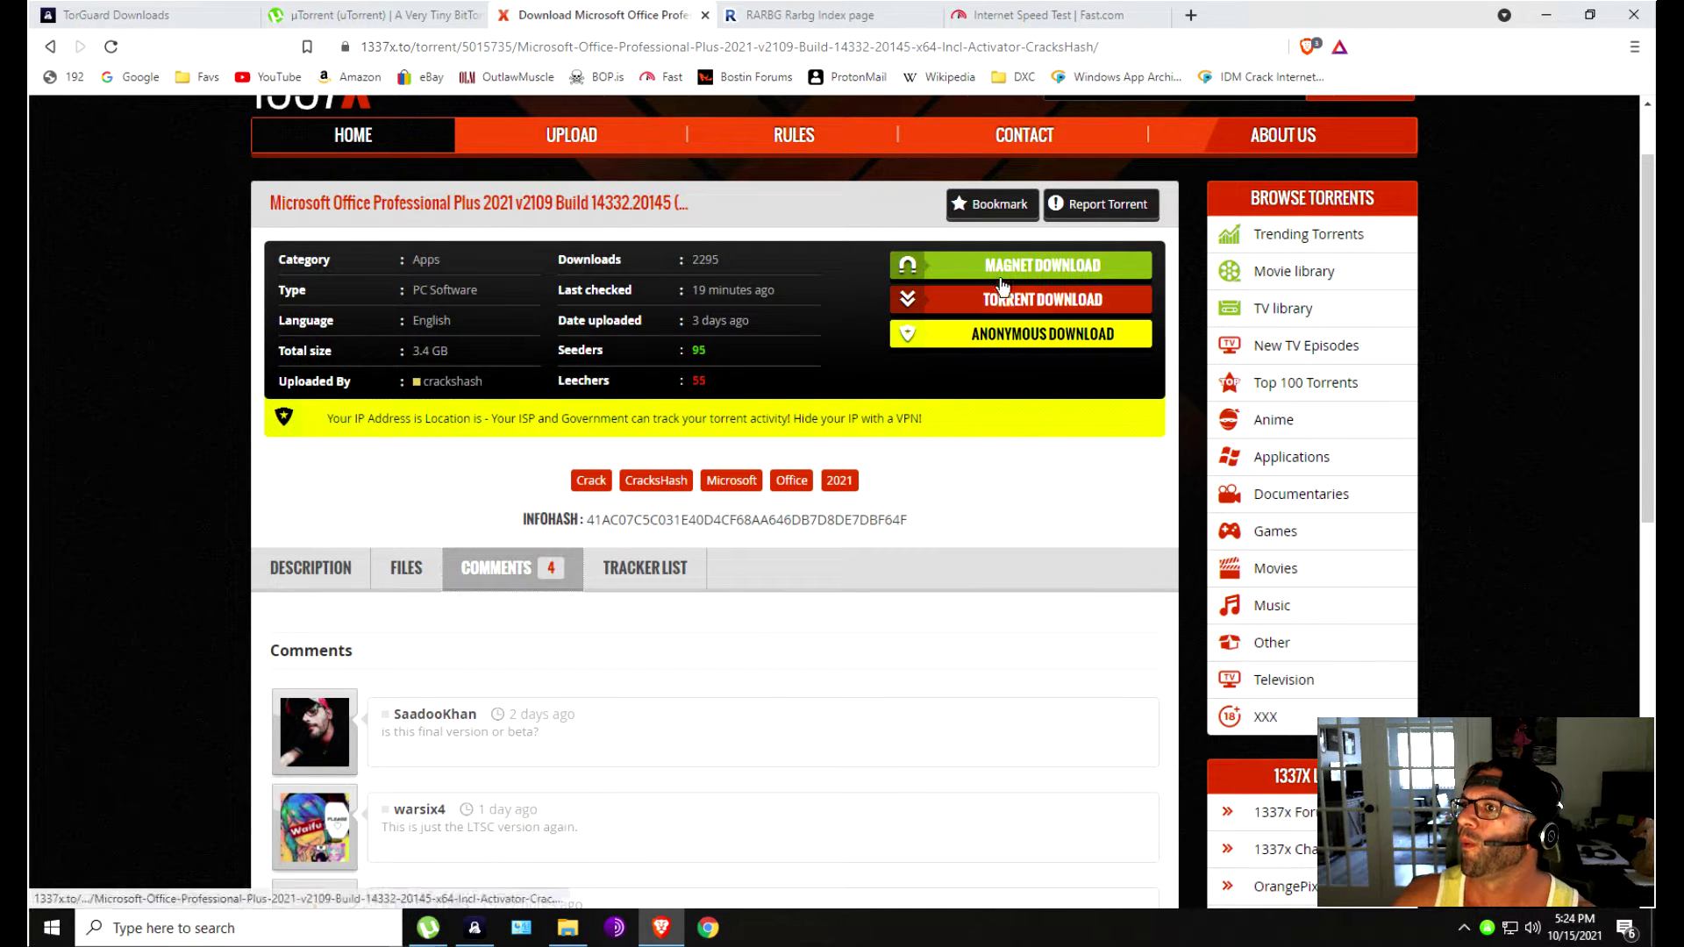
Check the VPN connection in TorGuard, minimize it, and send the torrent's magnet download to µTorrent.
{"action": "left_click", "coordinate": [474, 928]}
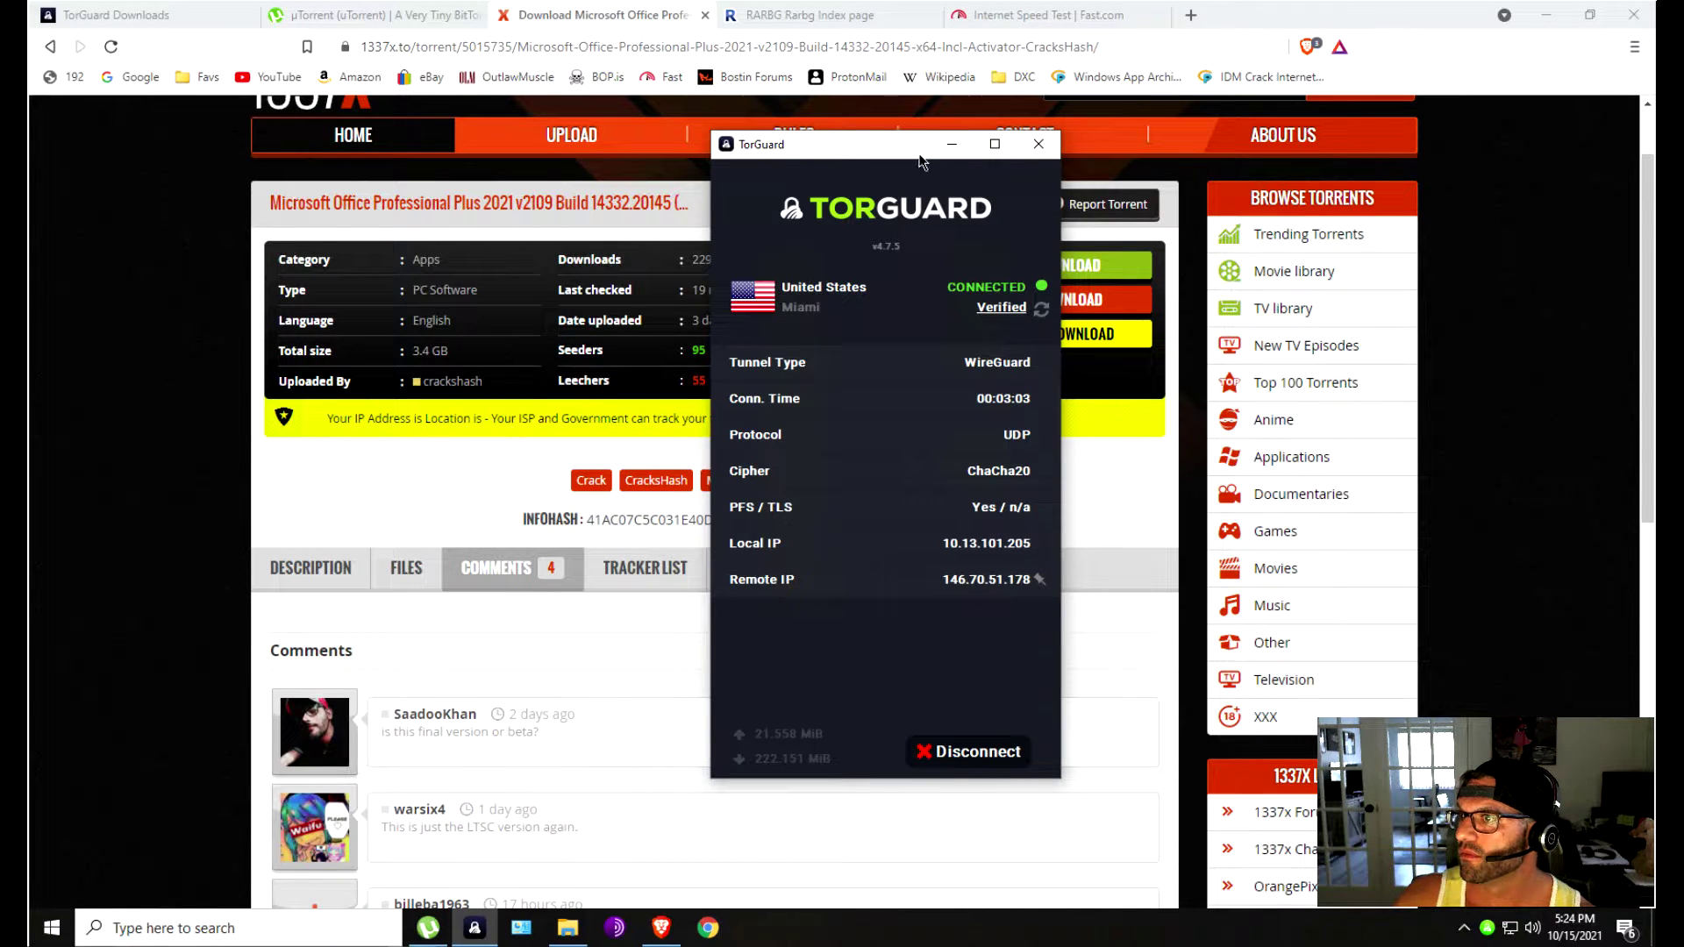
{"action": "left_click", "coordinate": [952, 144]}
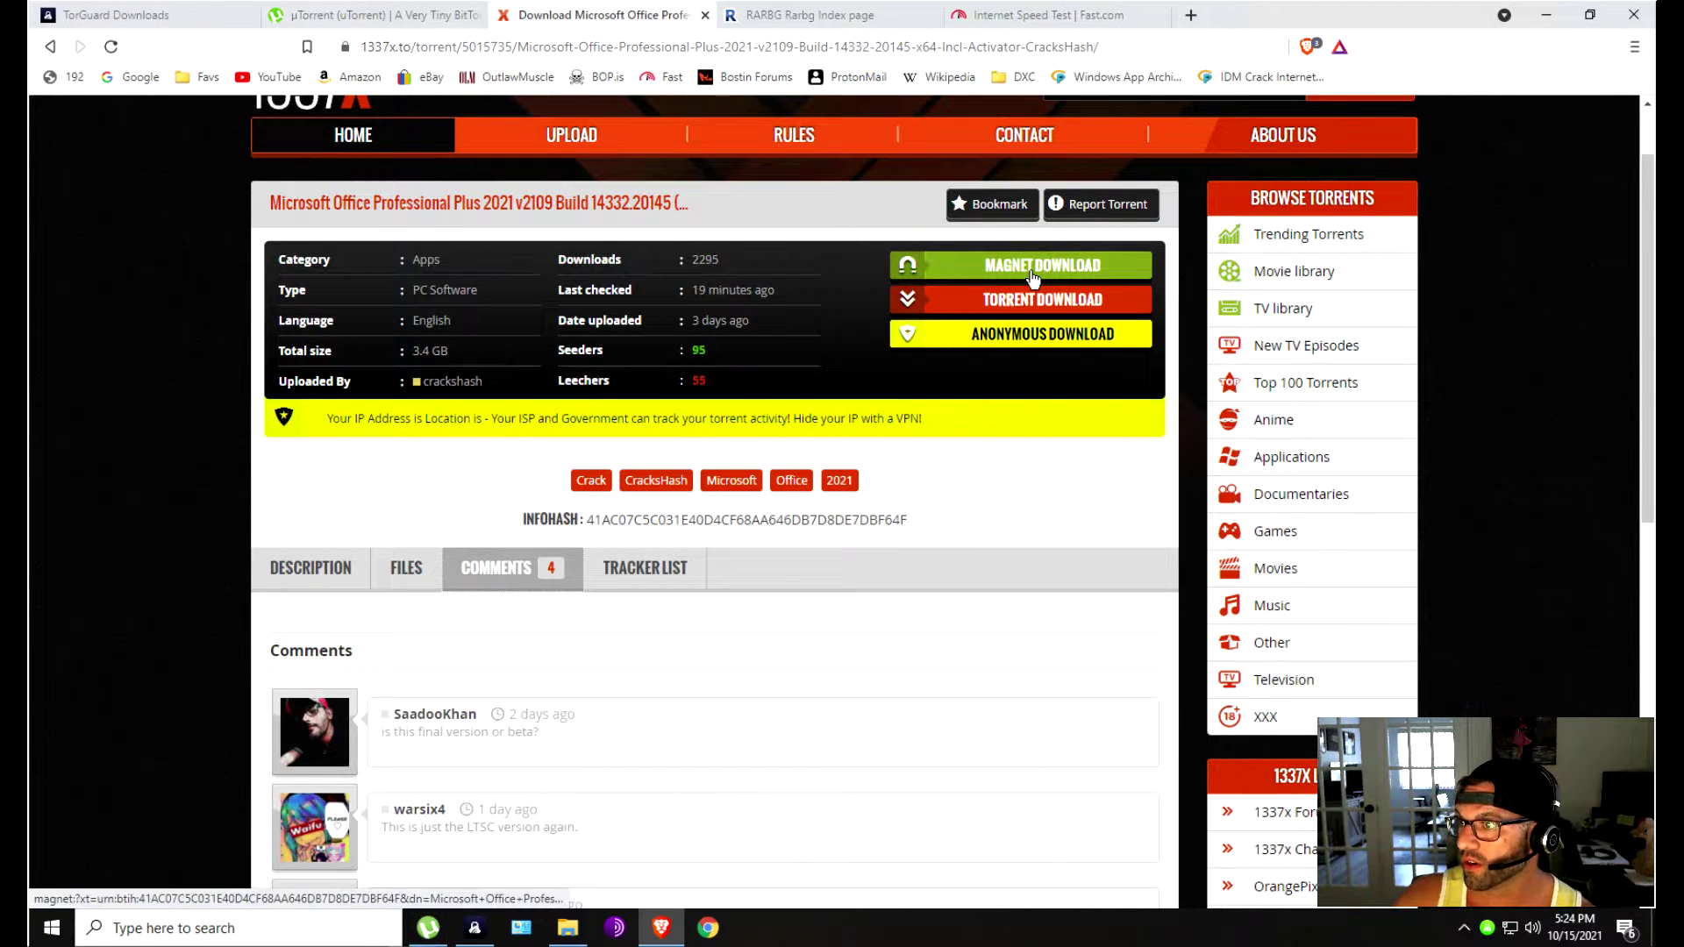
{"action": "left_click", "coordinate": [1033, 276]}
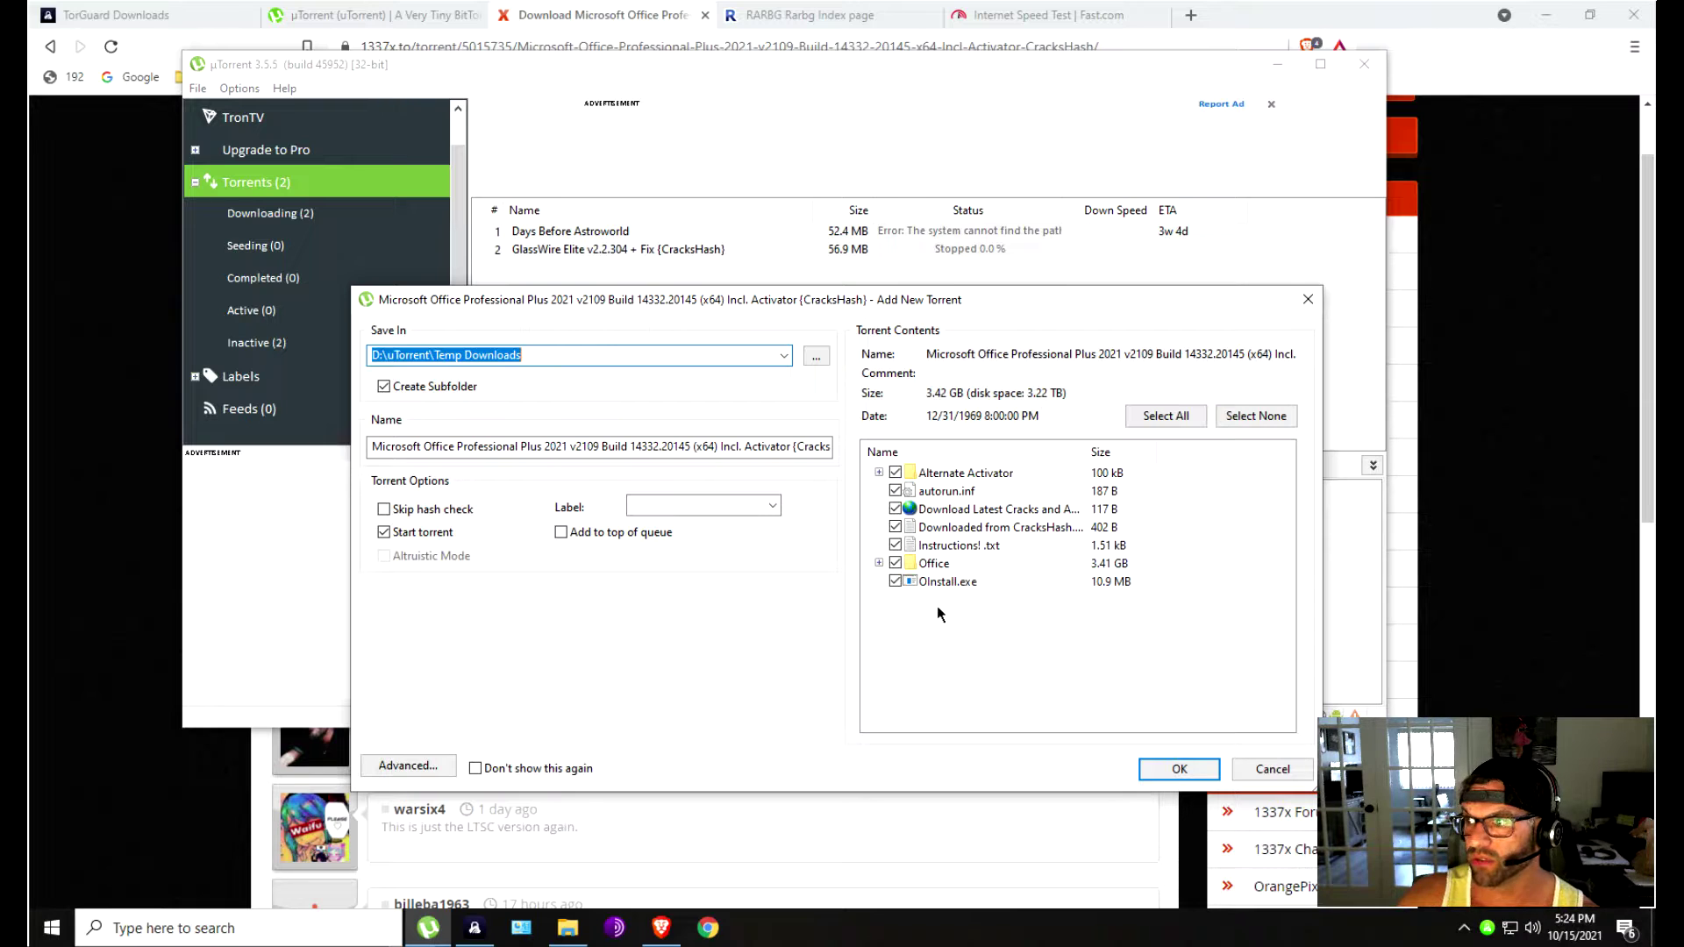
Exclude the "Download Latest Cracks" link and "Downloaded from CracksHash" text file, and add the torrent with D:\uTorrent\Temp Downloads as save folder.
{"action": "left_click", "coordinate": [895, 510]}
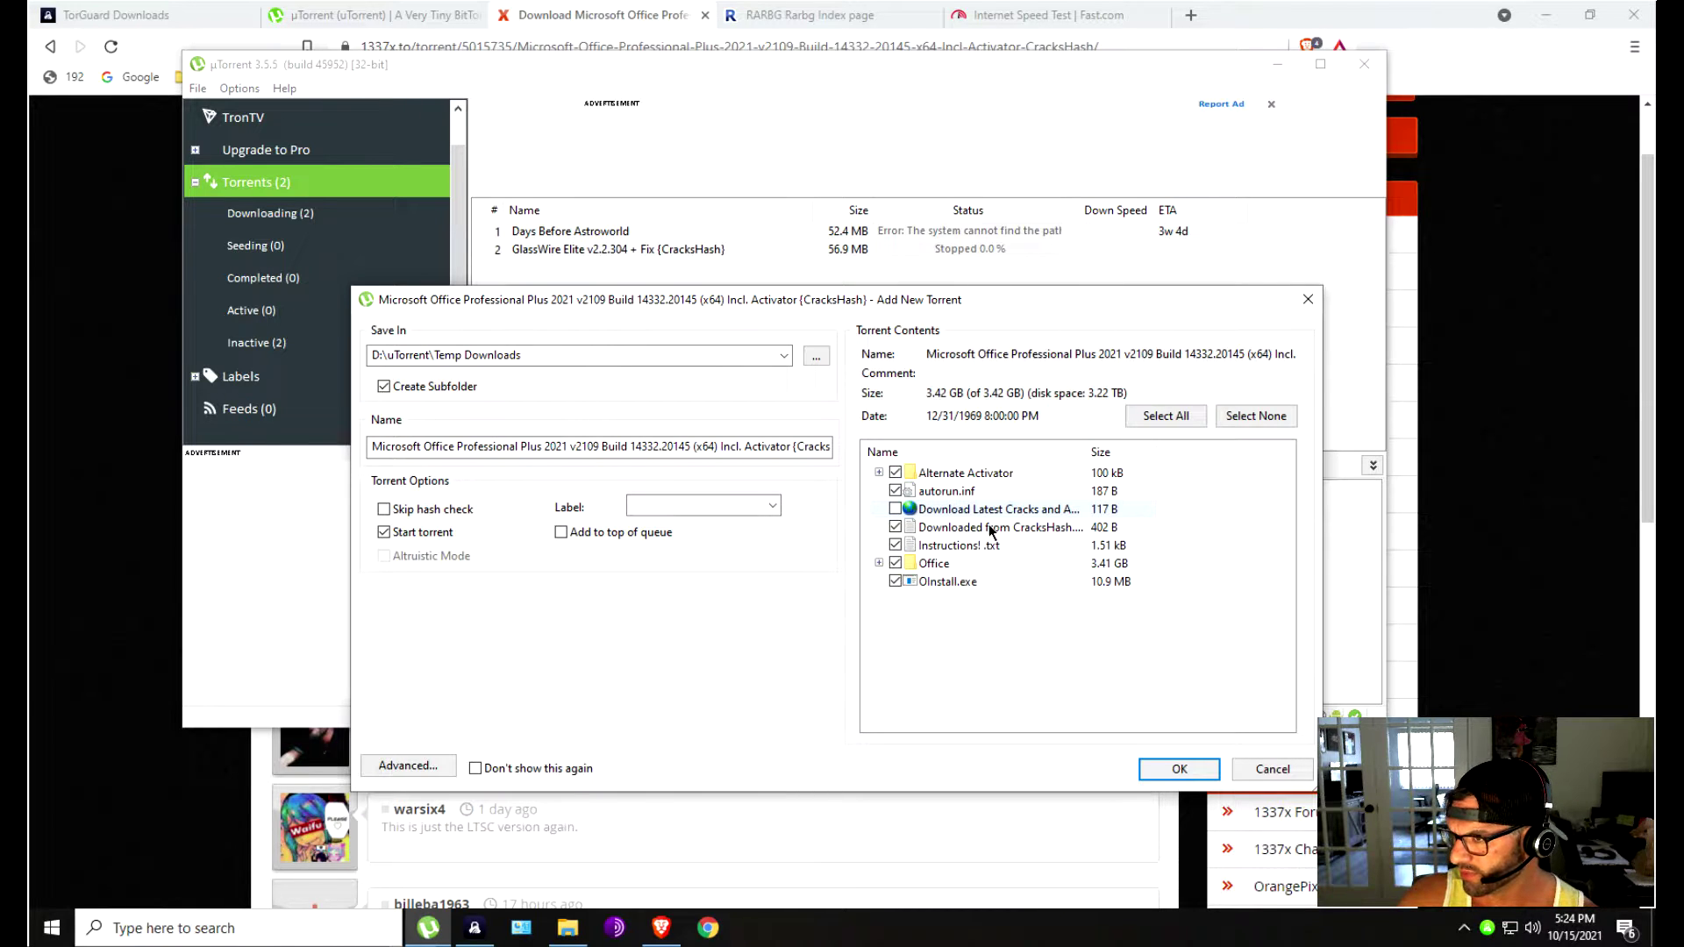
{"action": "left_click", "coordinate": [897, 528]}
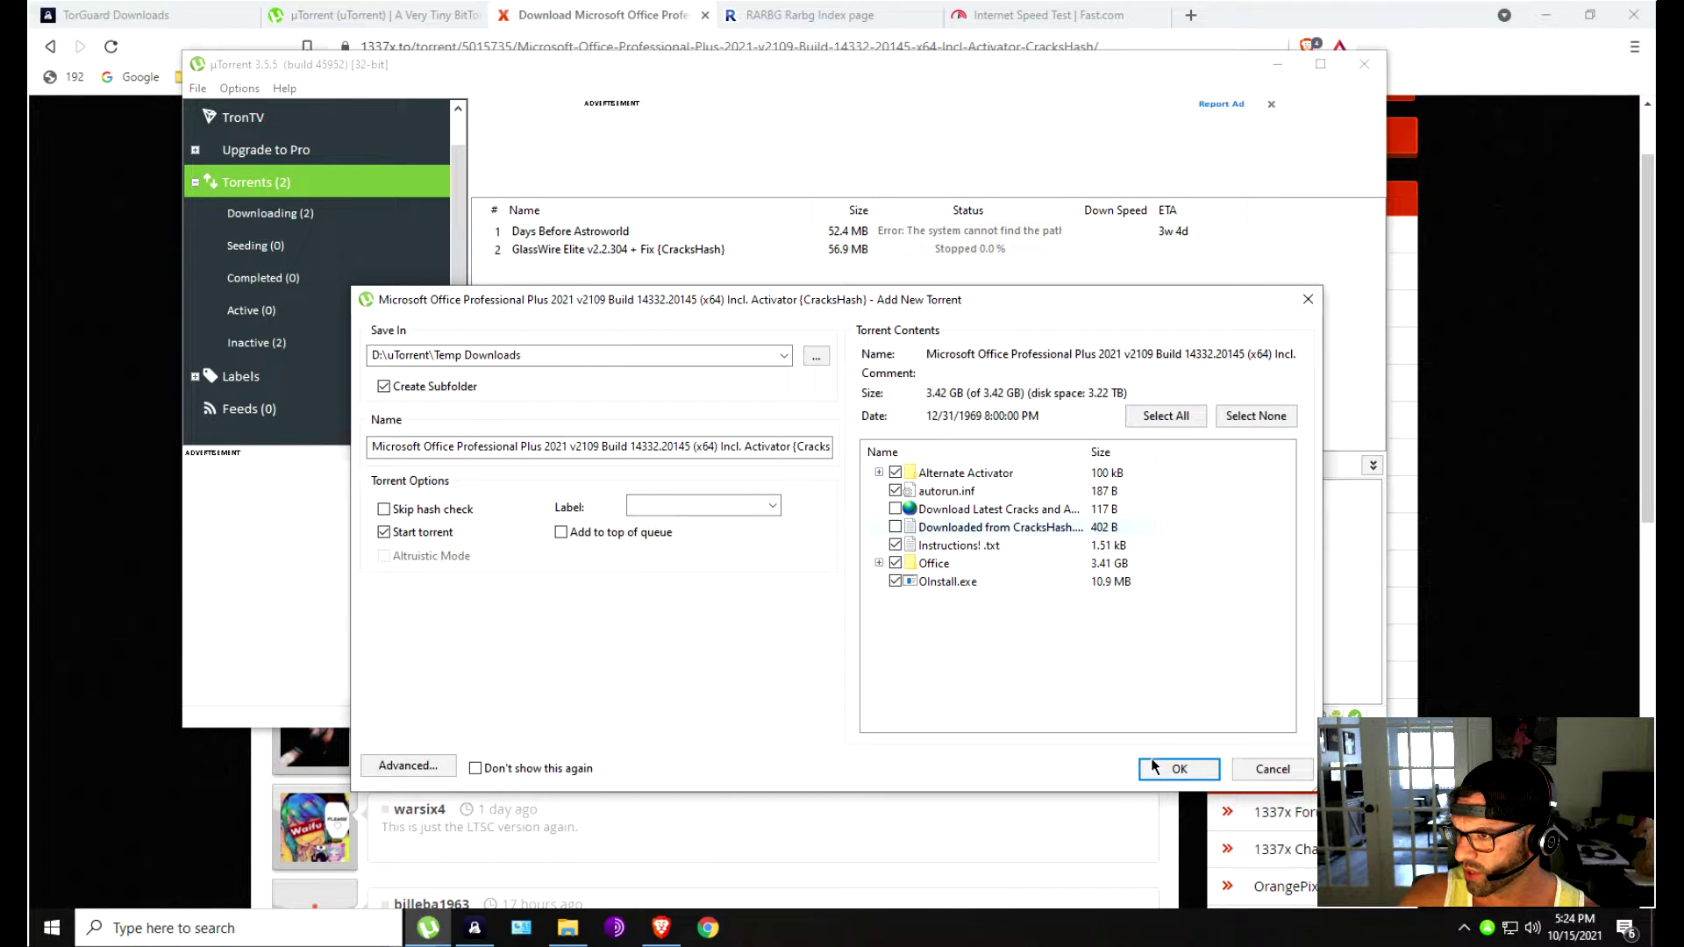
{"action": "left_click", "coordinate": [1178, 771]}
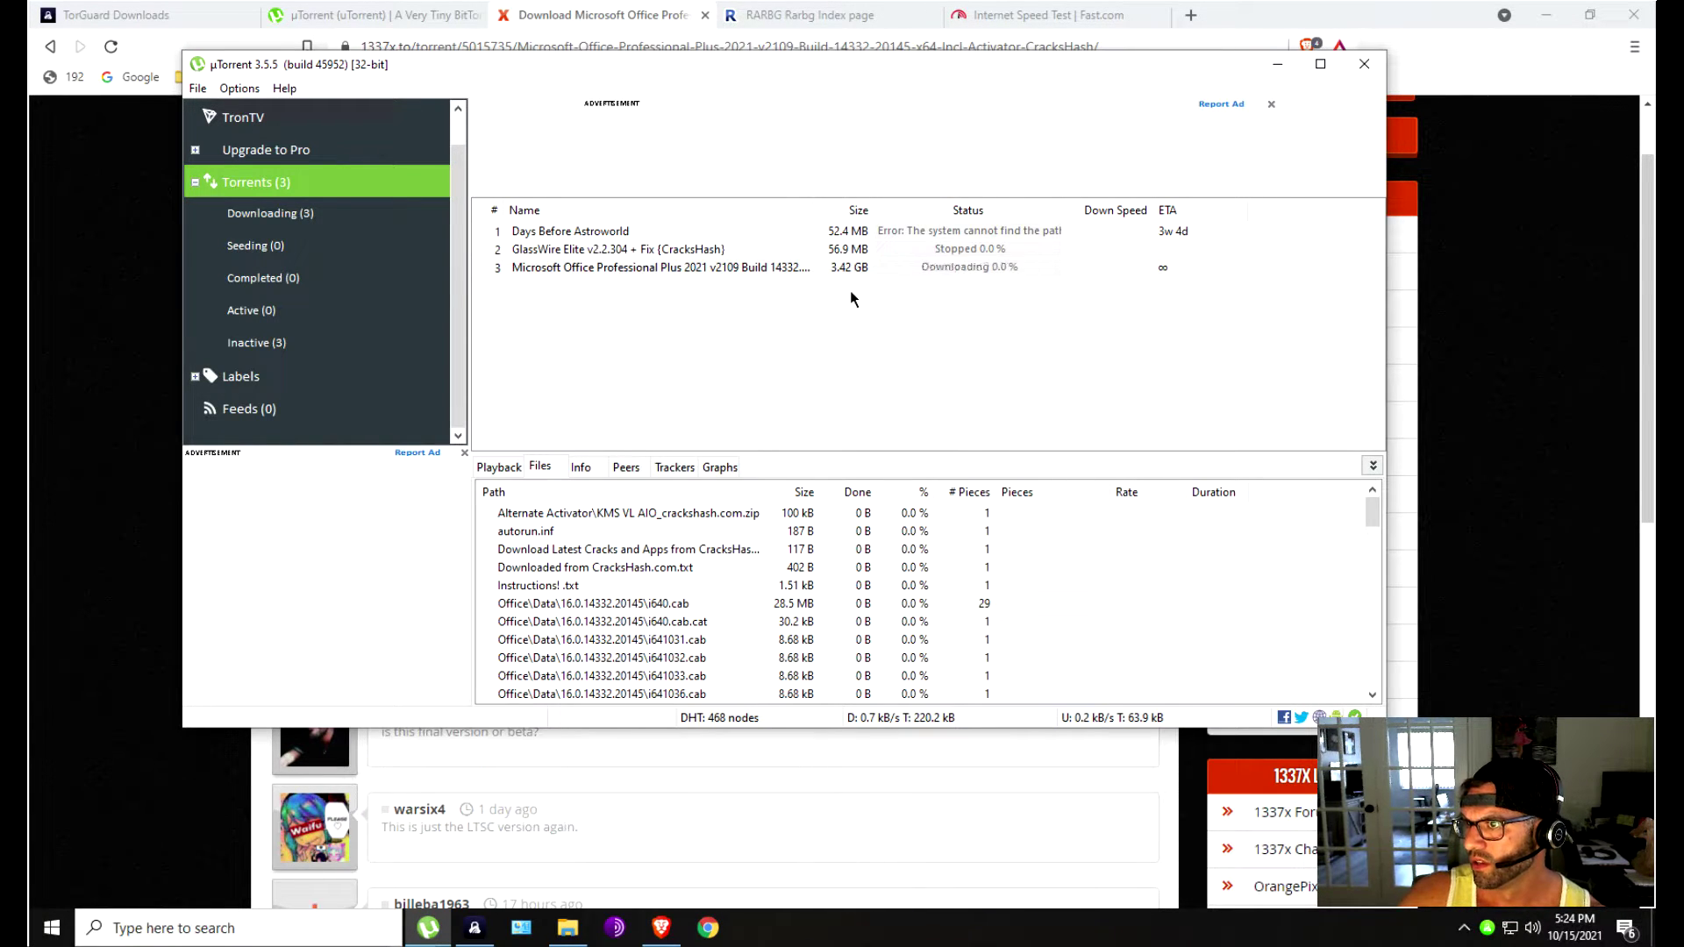
Force a re-check of the Days Before Astroworld torrent in the µTorrent list.
{"action": "left_click", "coordinate": [714, 228]}
{"action": "right_click", "coordinate": [714, 228]}
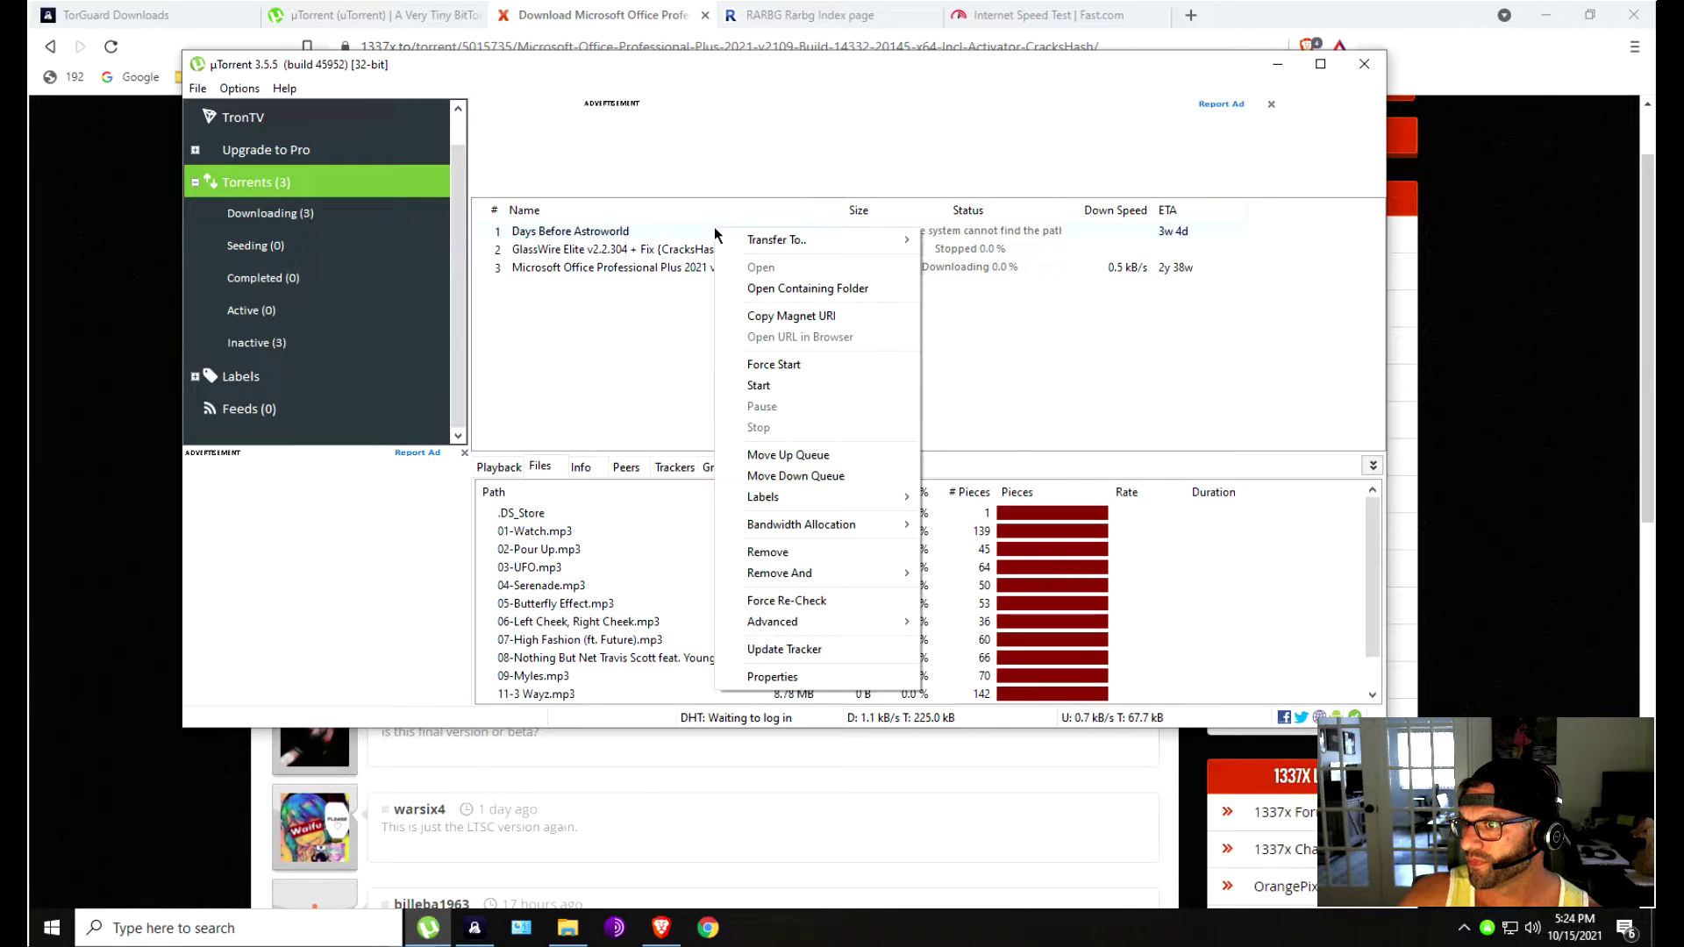
{"action": "left_click", "coordinate": [823, 603]}
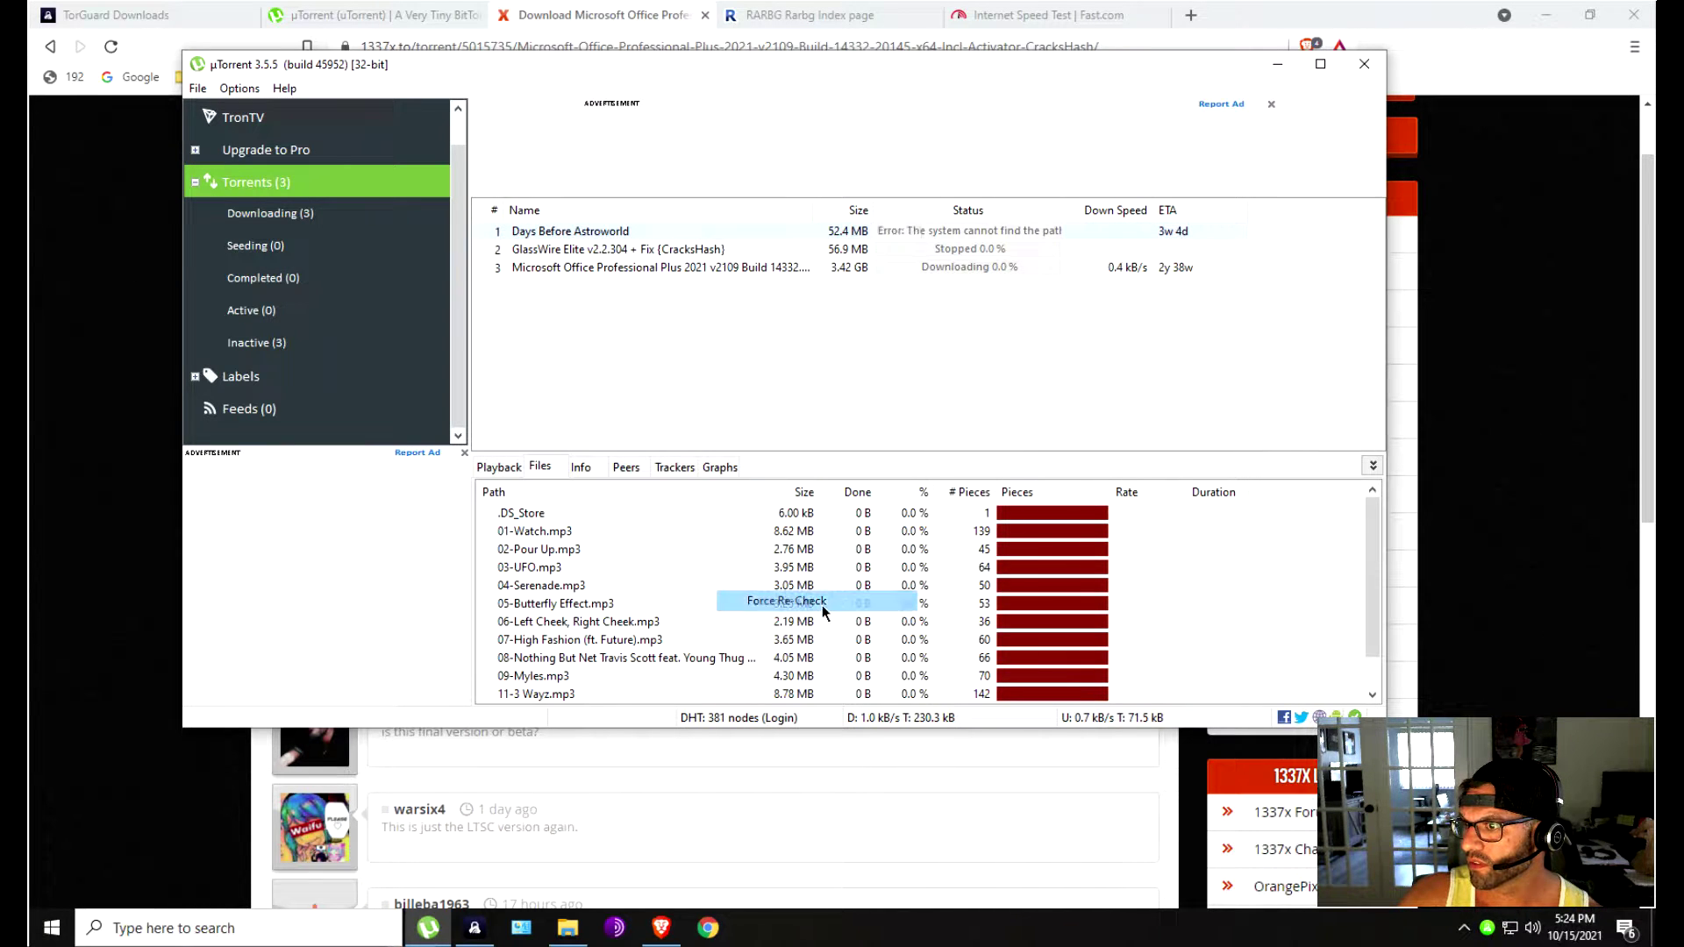
Select the Microsoft Office Professional Plus 2021 torrent, maximize the µTorrent window, and widen the Name column to show more of its title.
{"action": "left_click", "coordinate": [764, 268]}
{"action": "left_click", "coordinate": [1321, 64]}
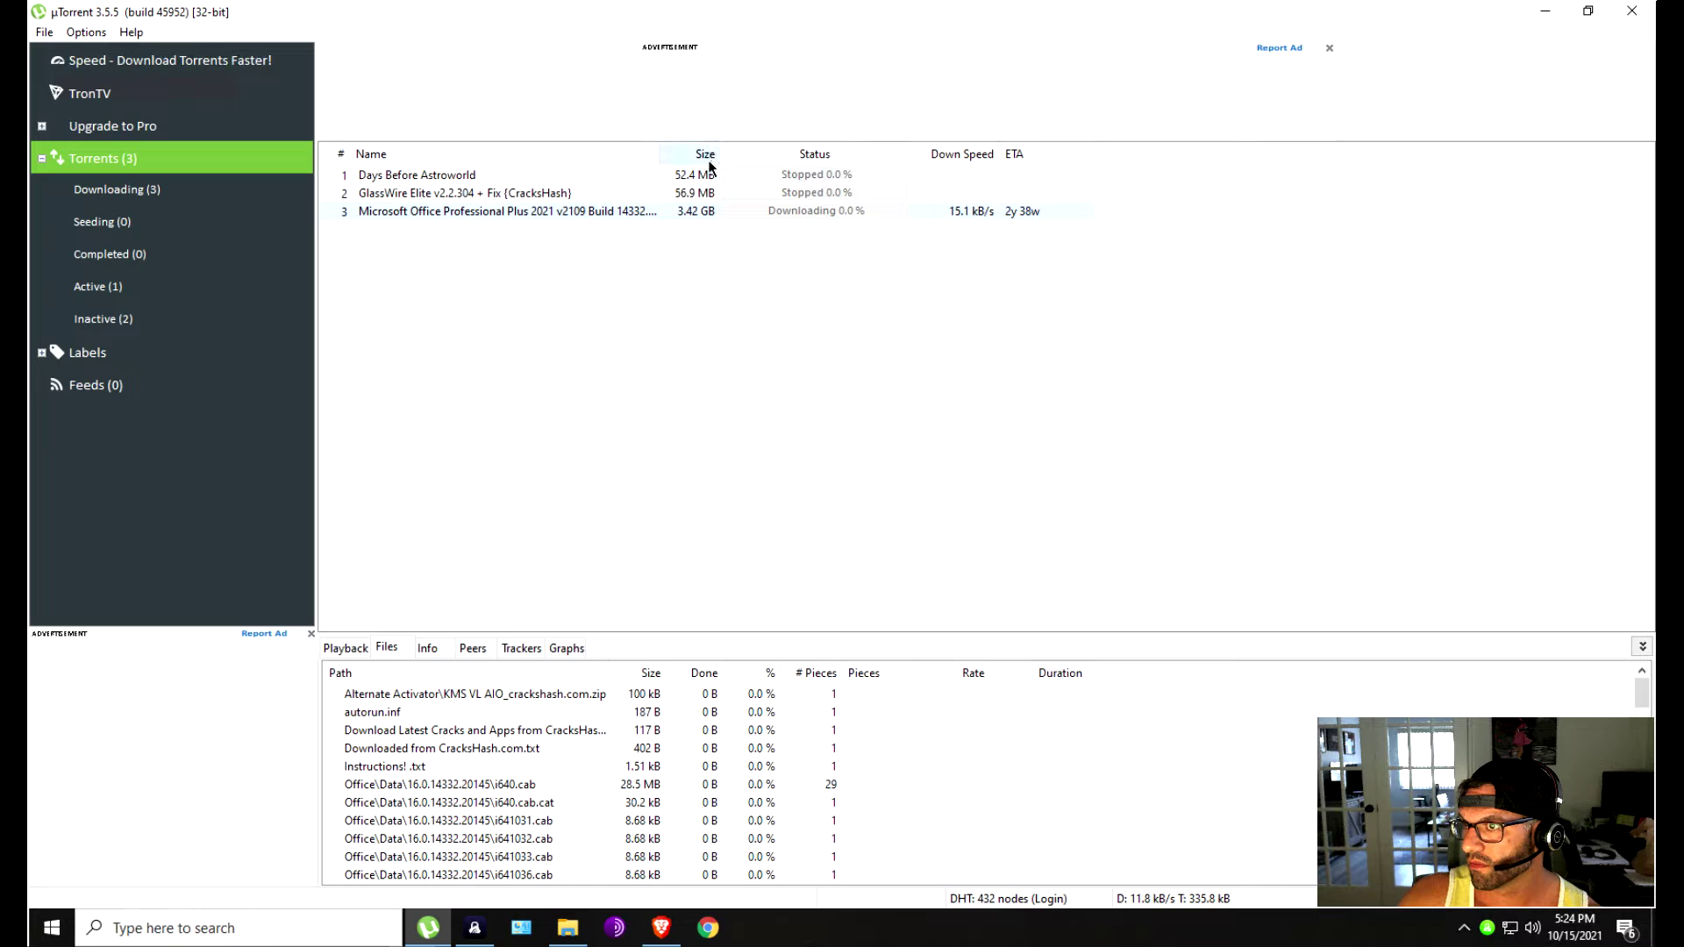
{"action": "left_click_drag", "start_coordinate": [661, 155], "coordinate": [794, 155]}
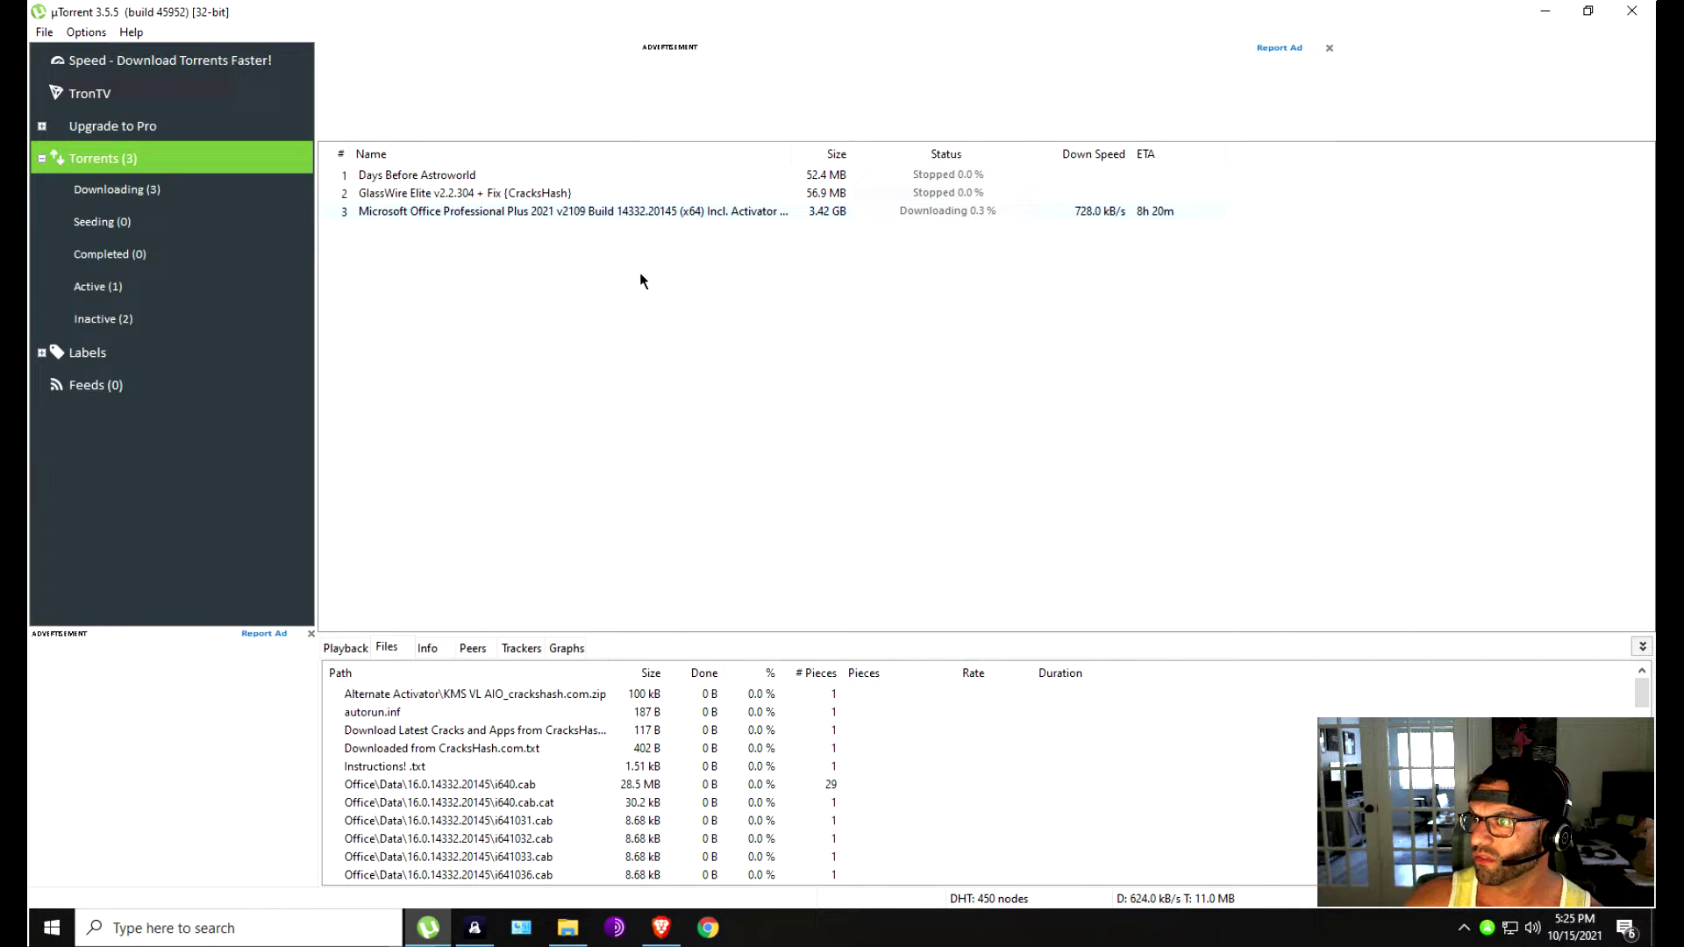
Update the tracker of the Microsoft Office 2021 torrent and review the other actions available for it.
{"action": "right_click", "coordinate": [656, 221]}
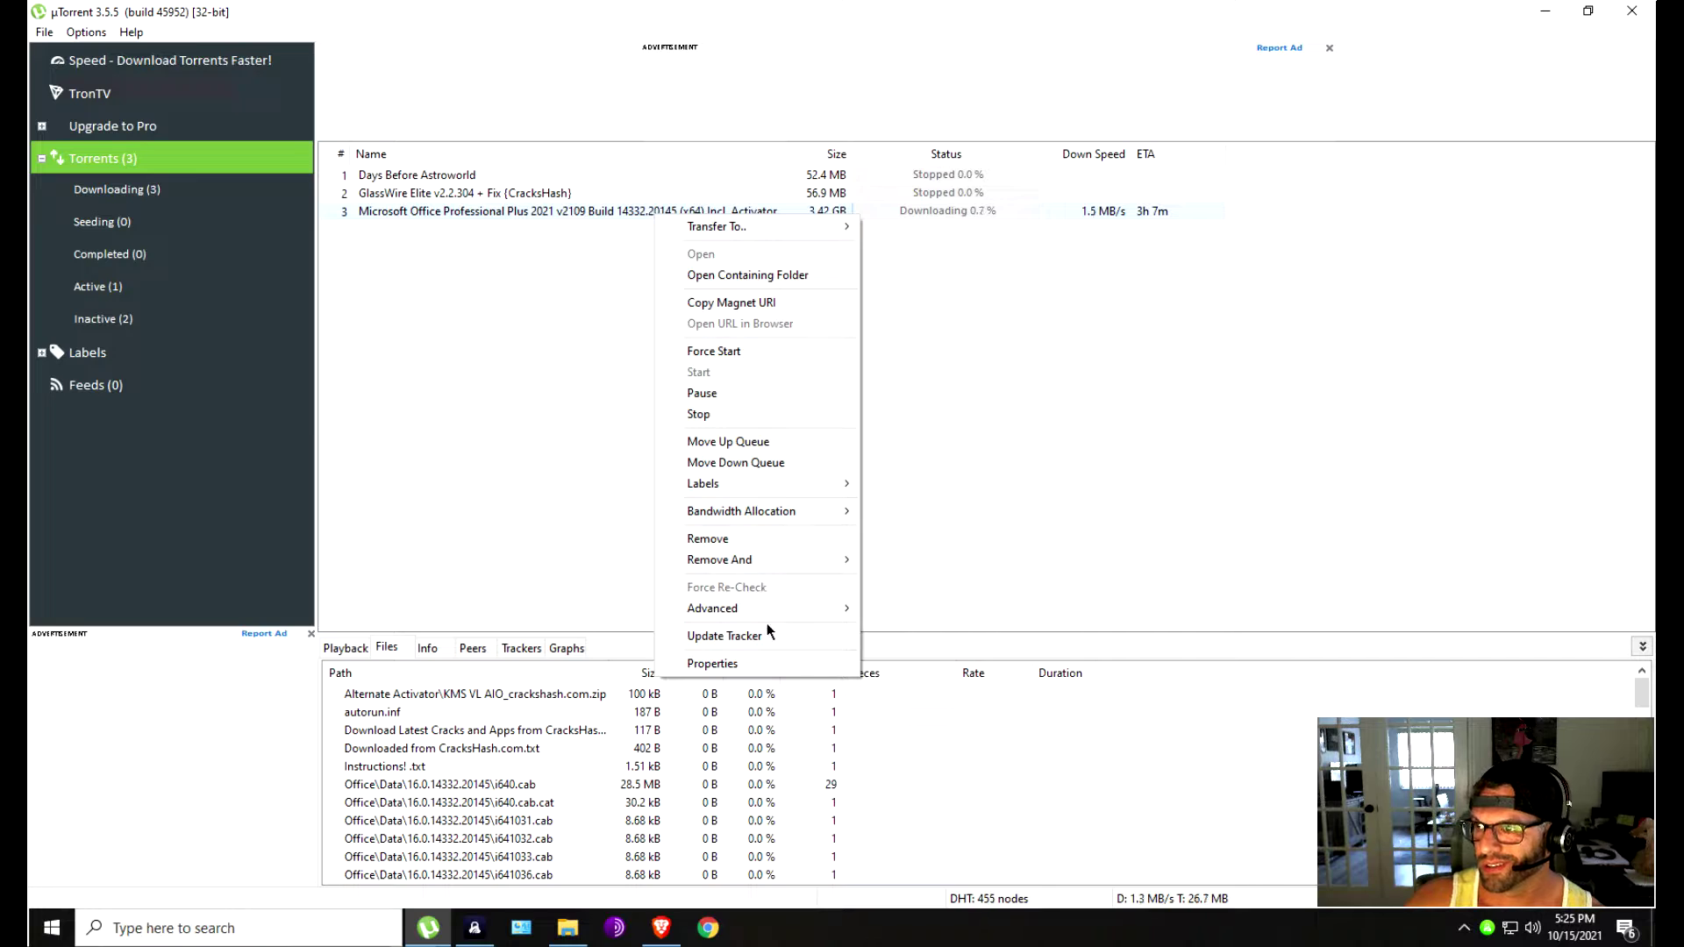
{"action": "left_click", "coordinate": [772, 646]}
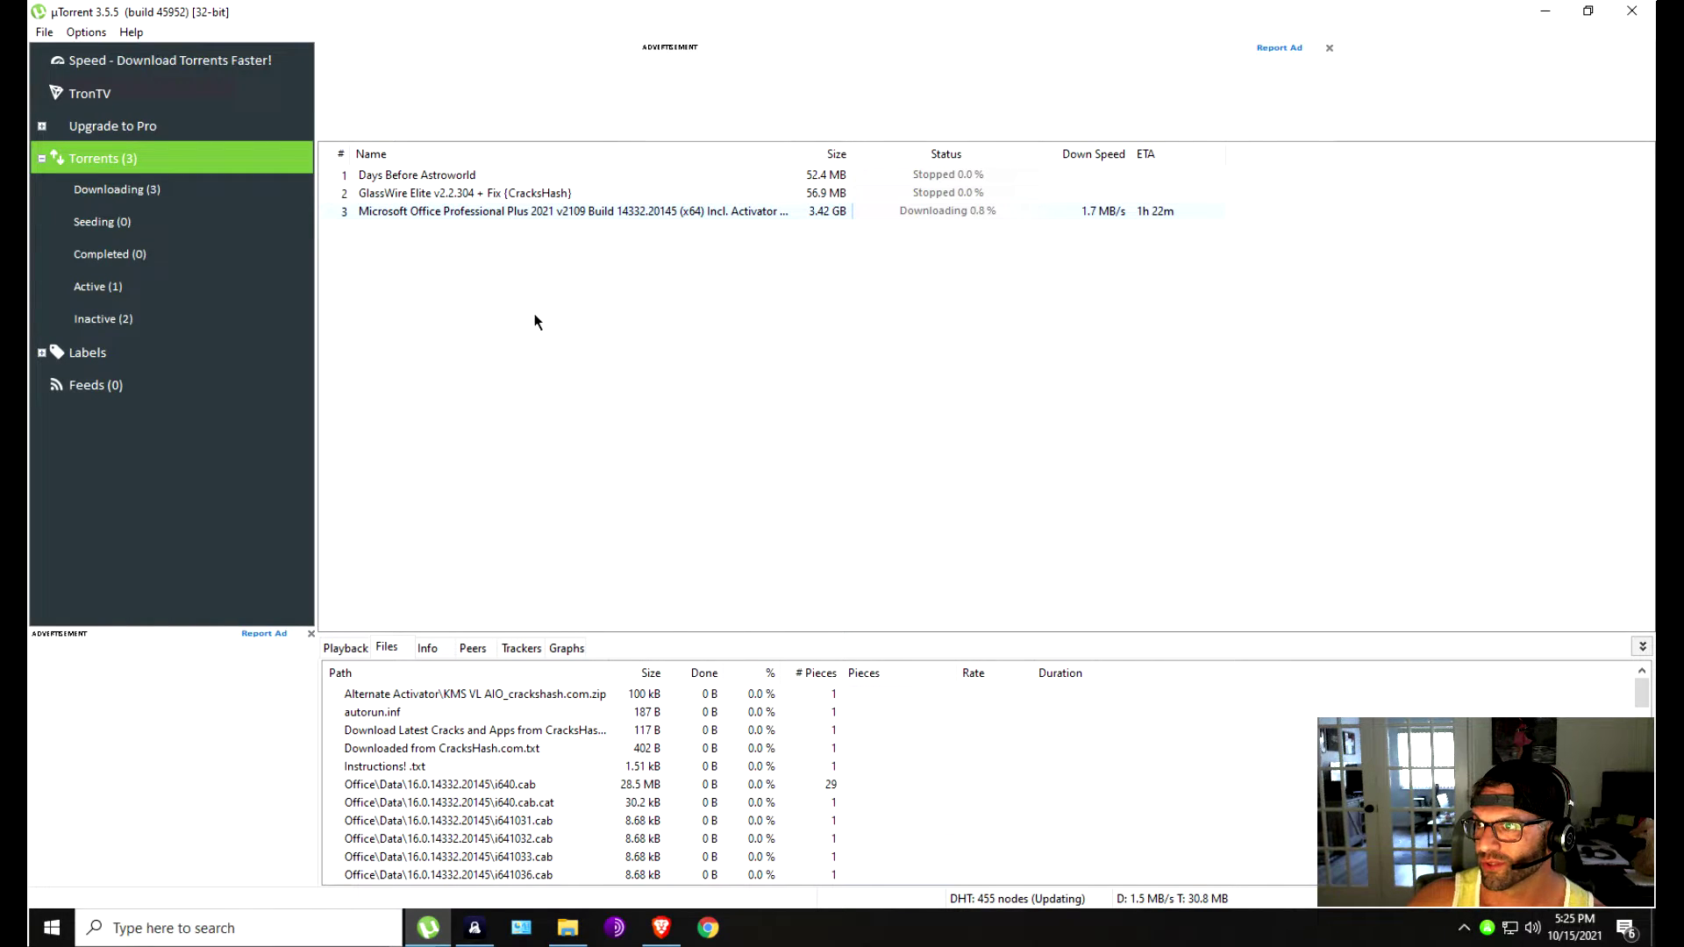
{"action": "right_click", "coordinate": [537, 216]}
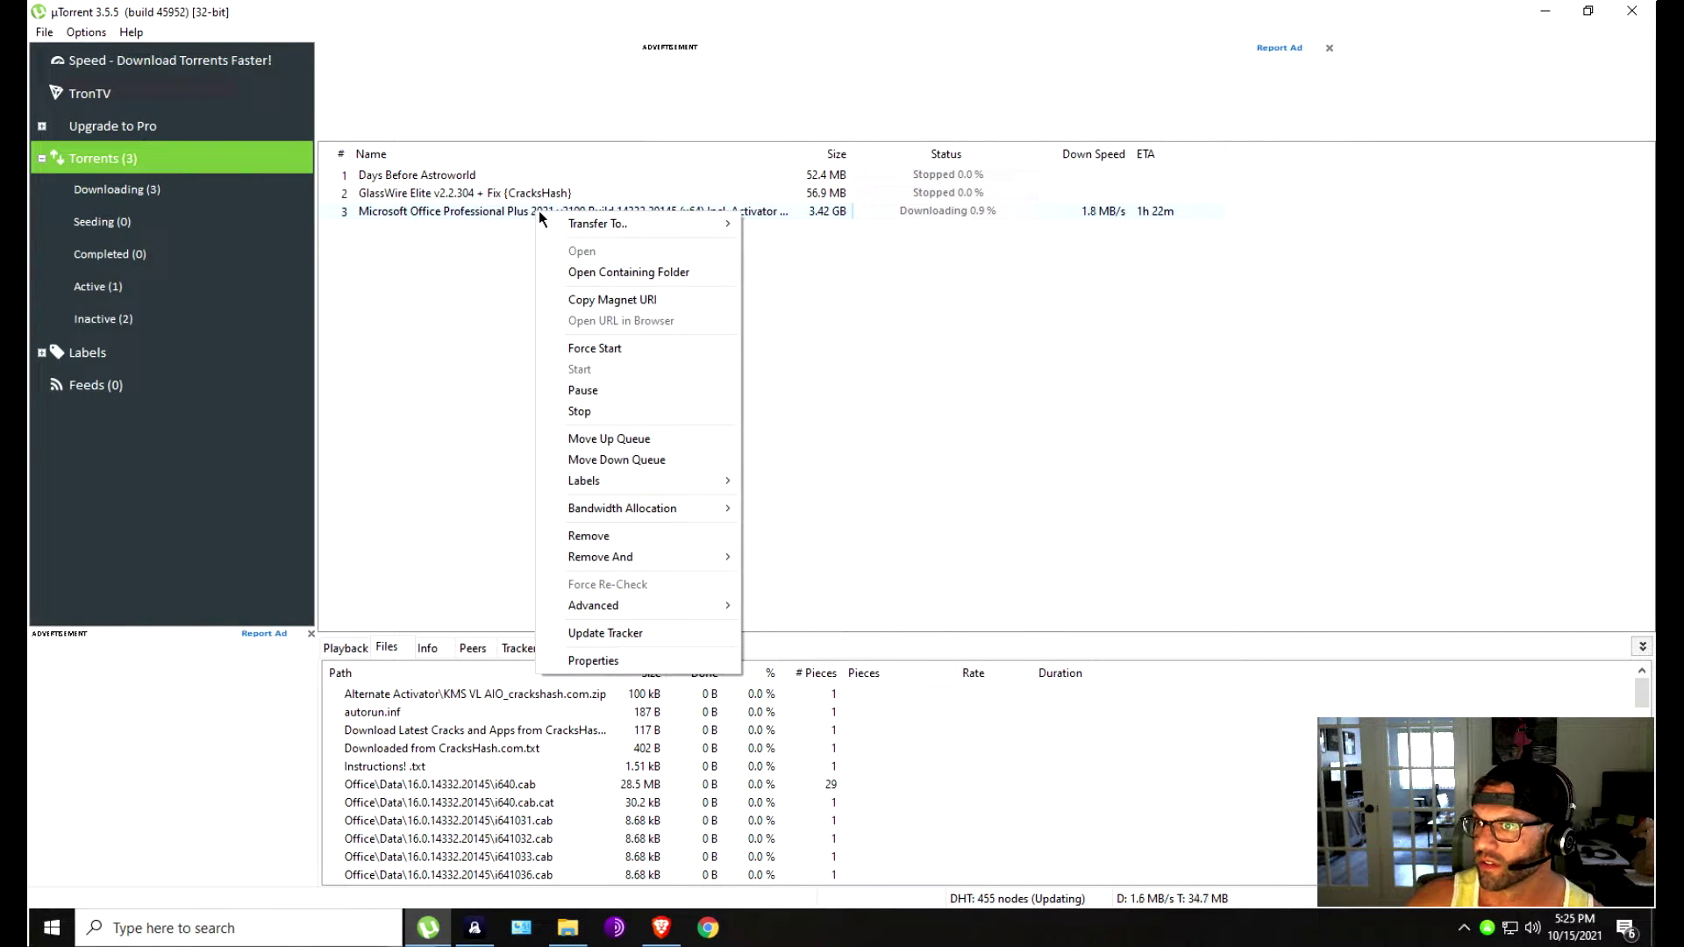
{"action": "mouse_move", "coordinate": [545, 227]}
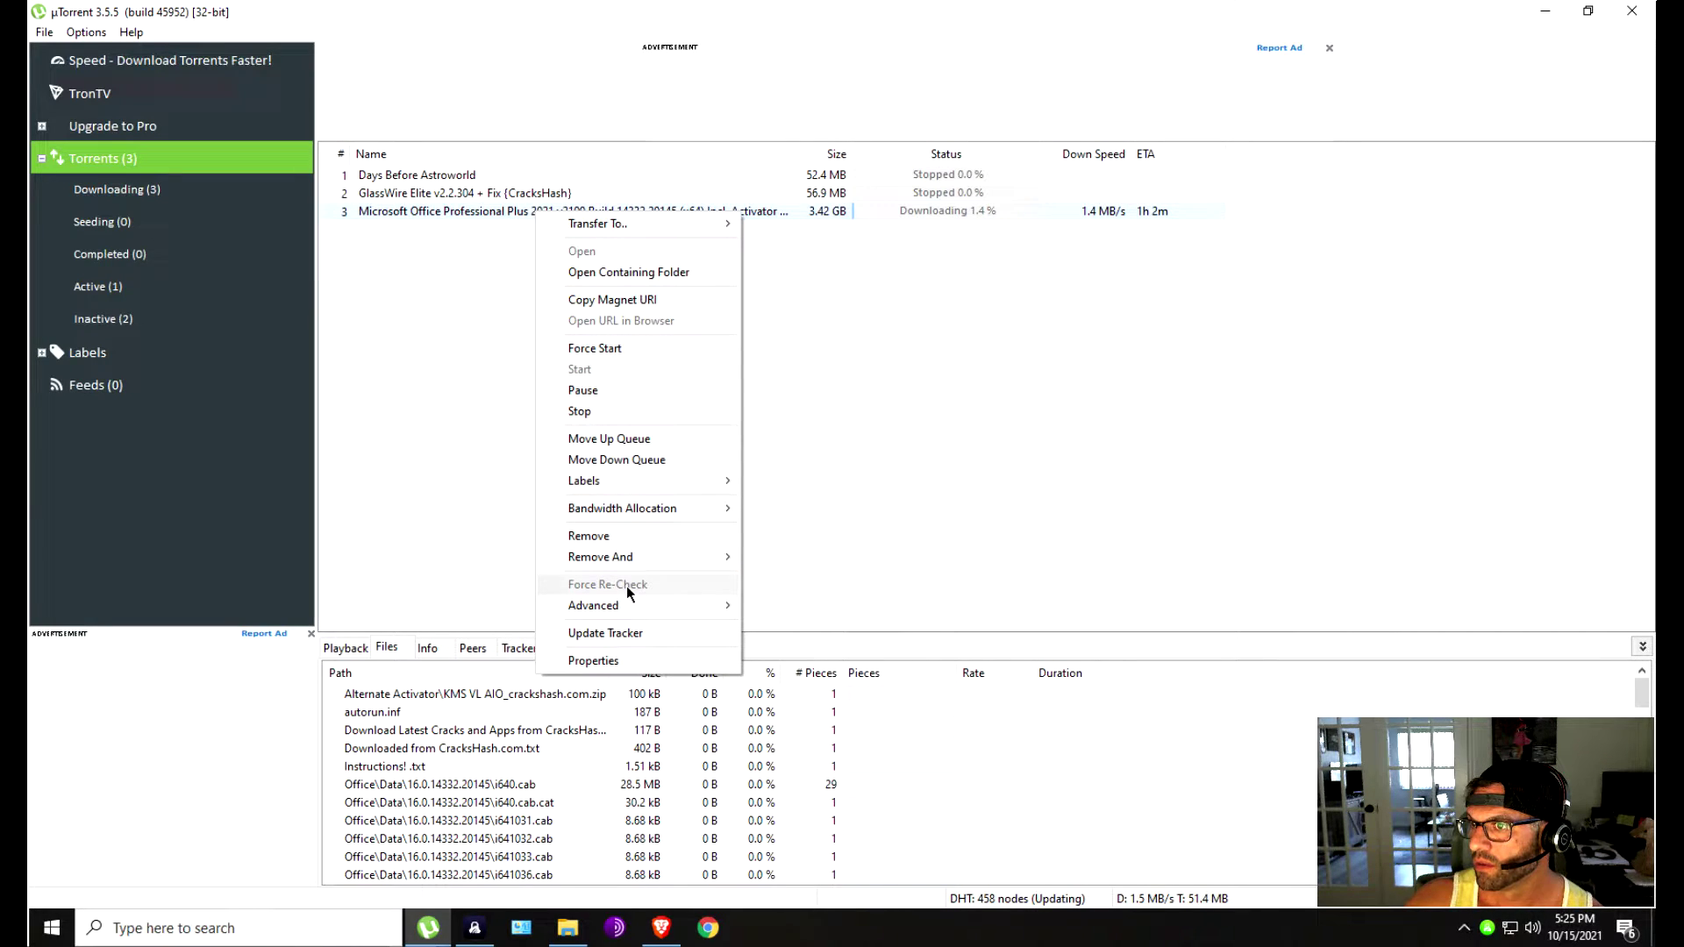
{"action": "left_click", "coordinate": [470, 459]}
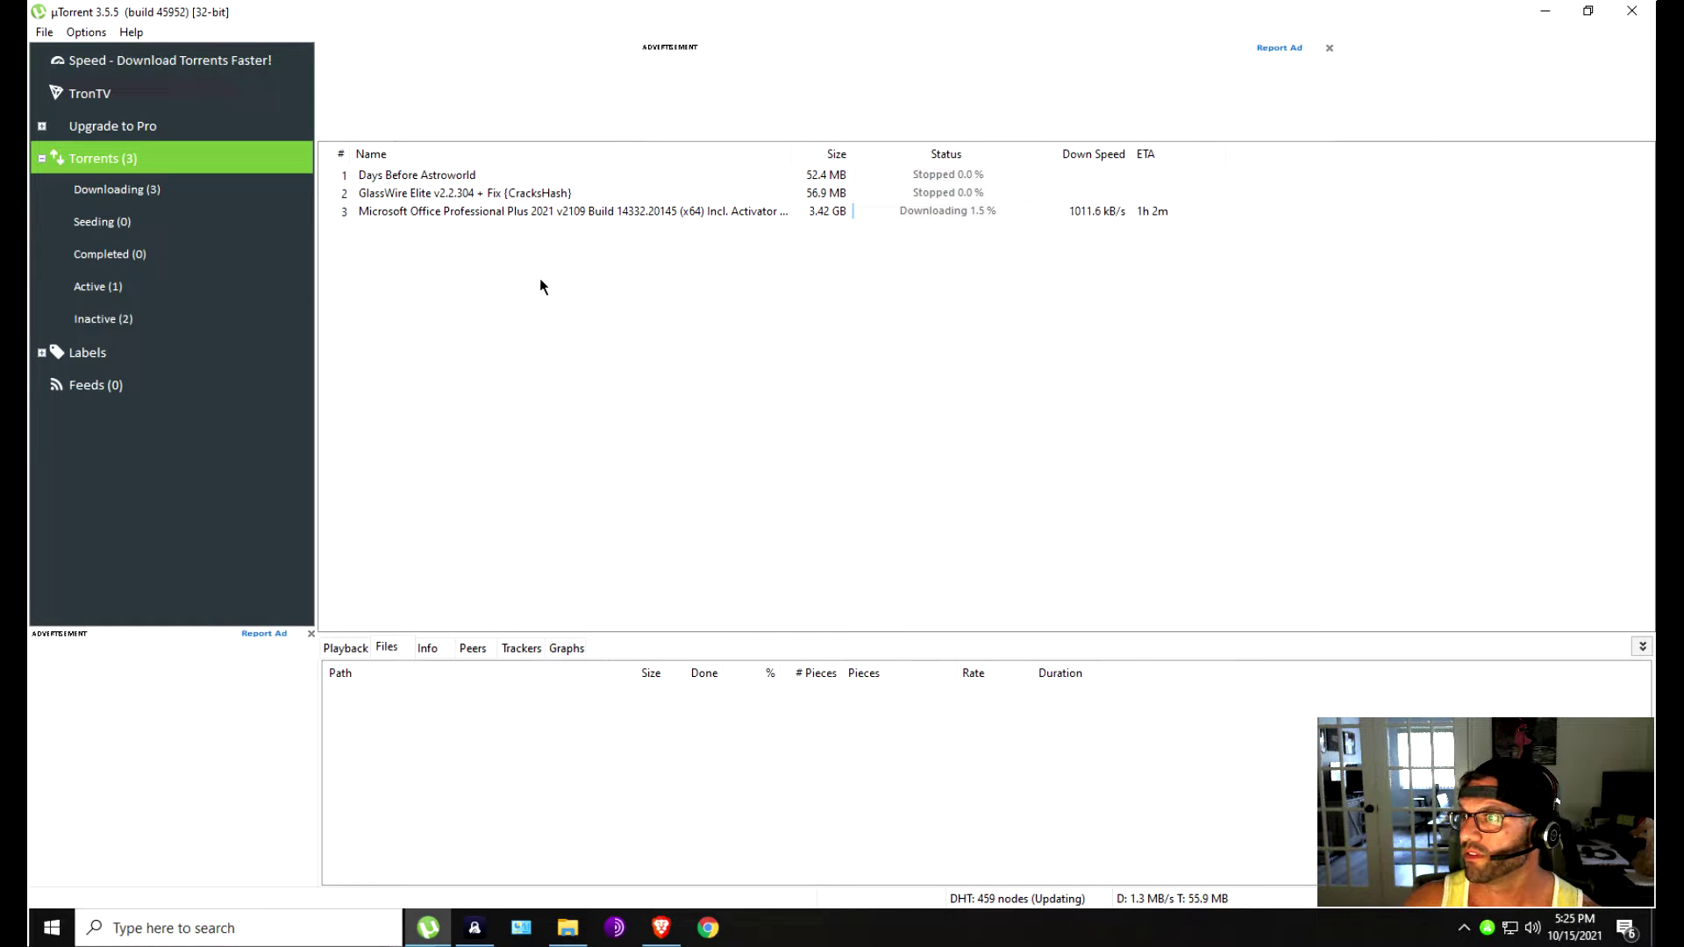
Stop the Microsoft Office 2021 download and remove its torrent from the list.
{"action": "left_click", "coordinate": [574, 218]}
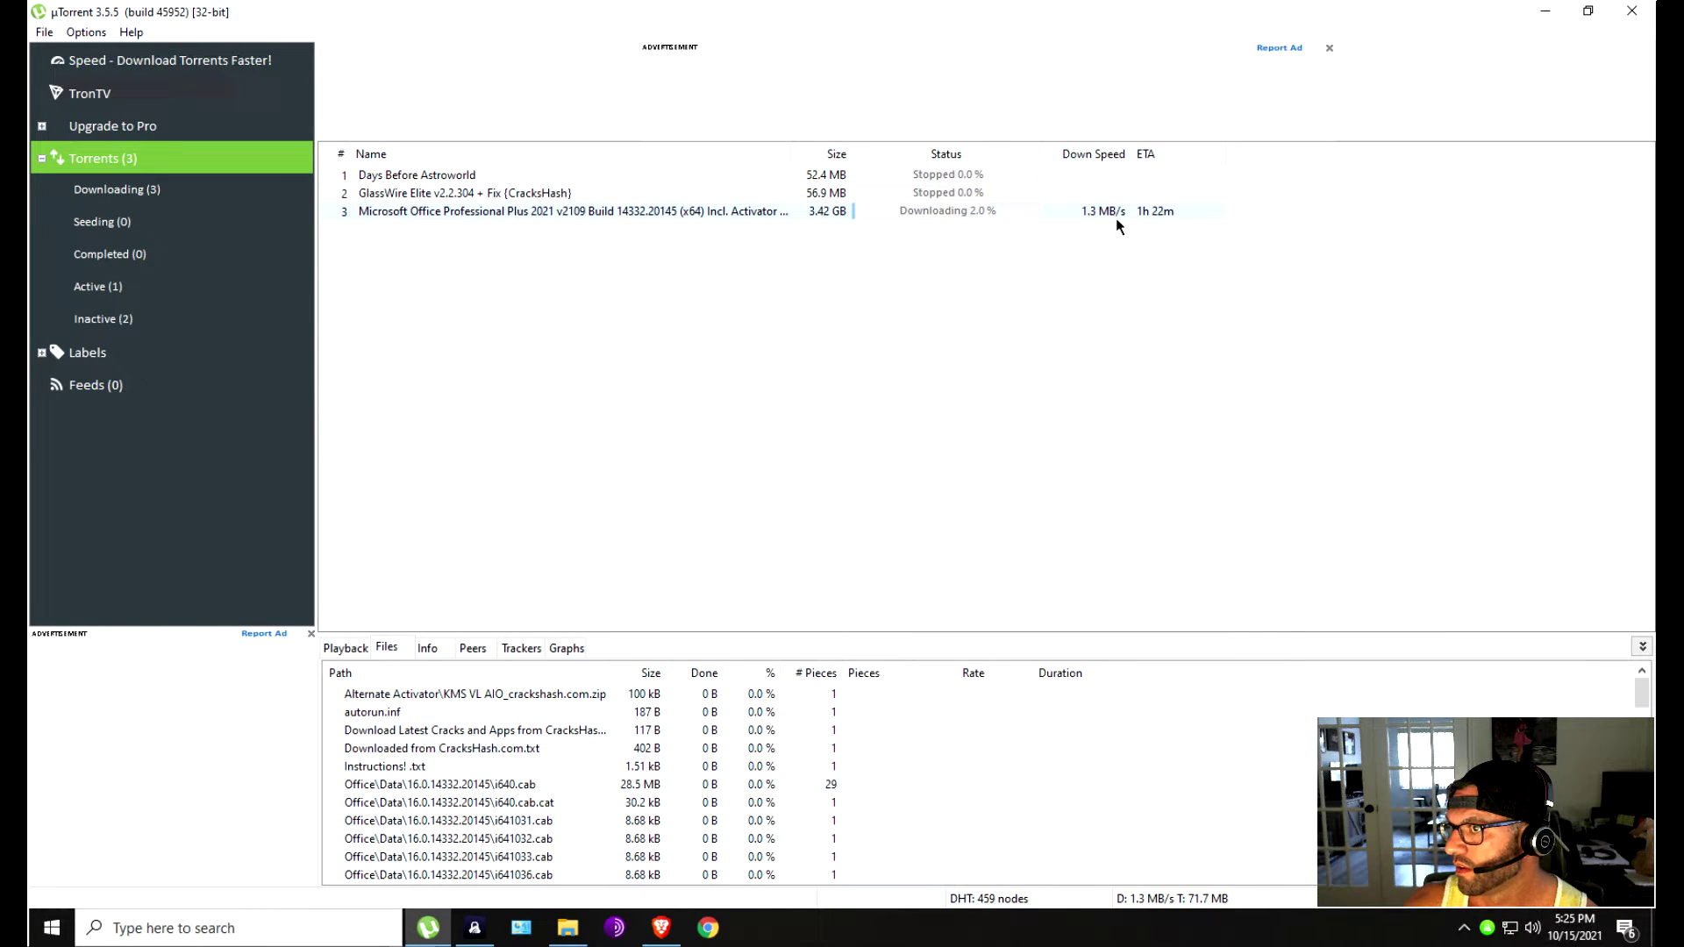
{"action": "right_click", "coordinate": [698, 211]}
{"action": "left_click", "coordinate": [761, 406]}
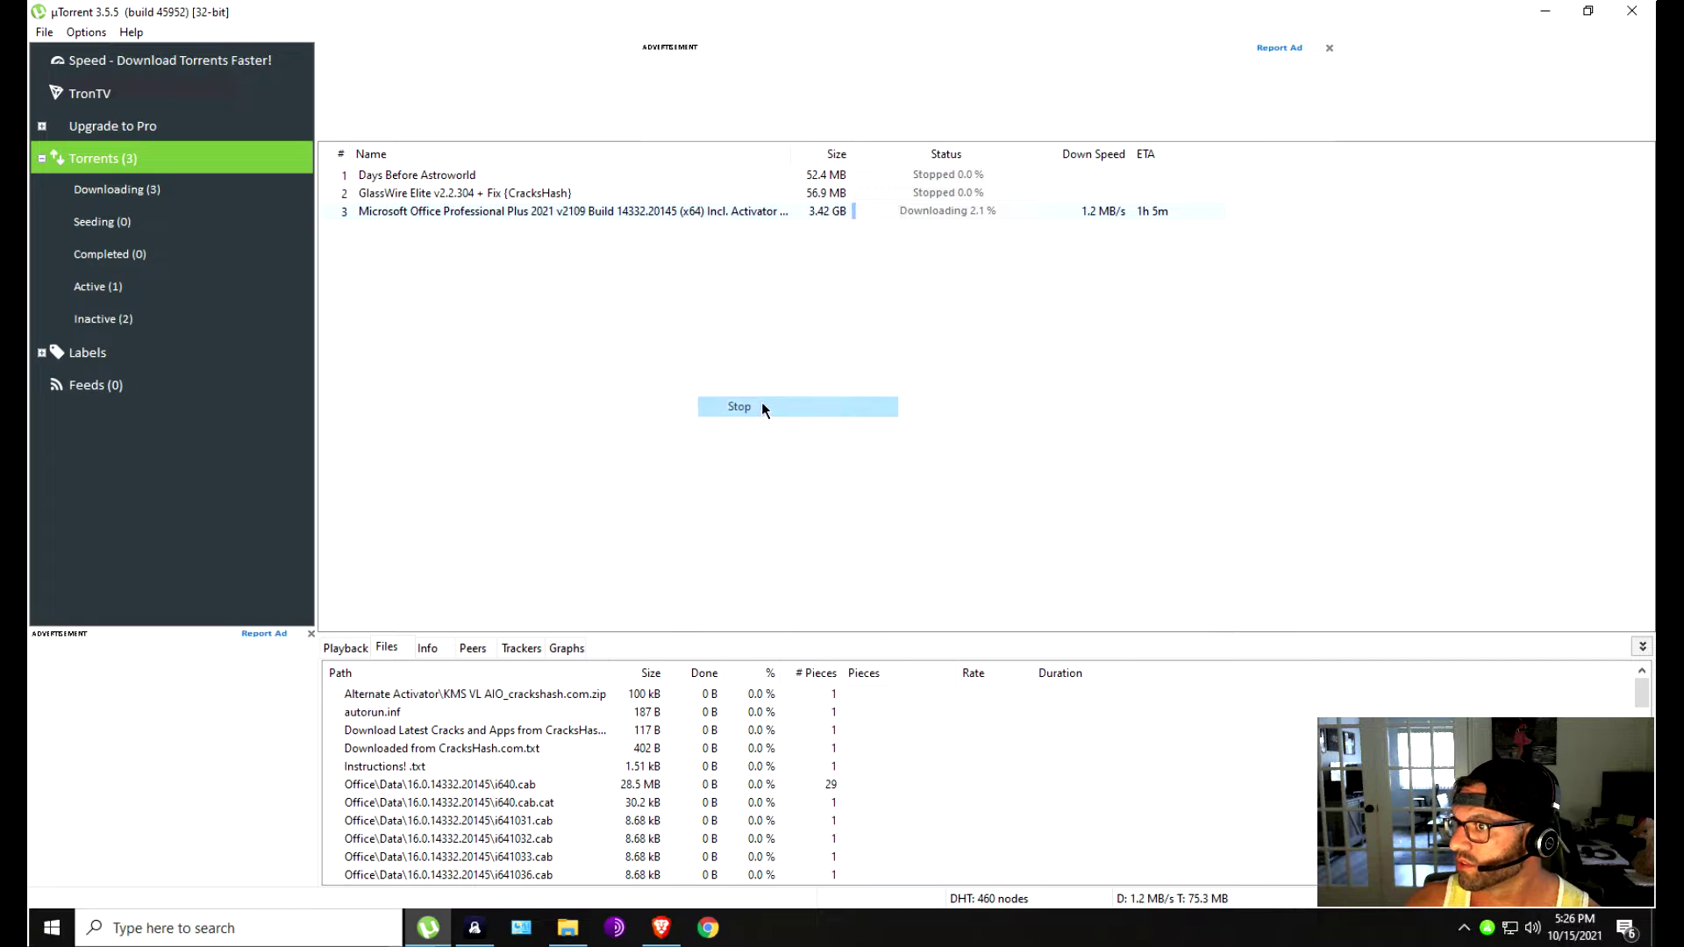
{"action": "right_click", "coordinate": [730, 212]}
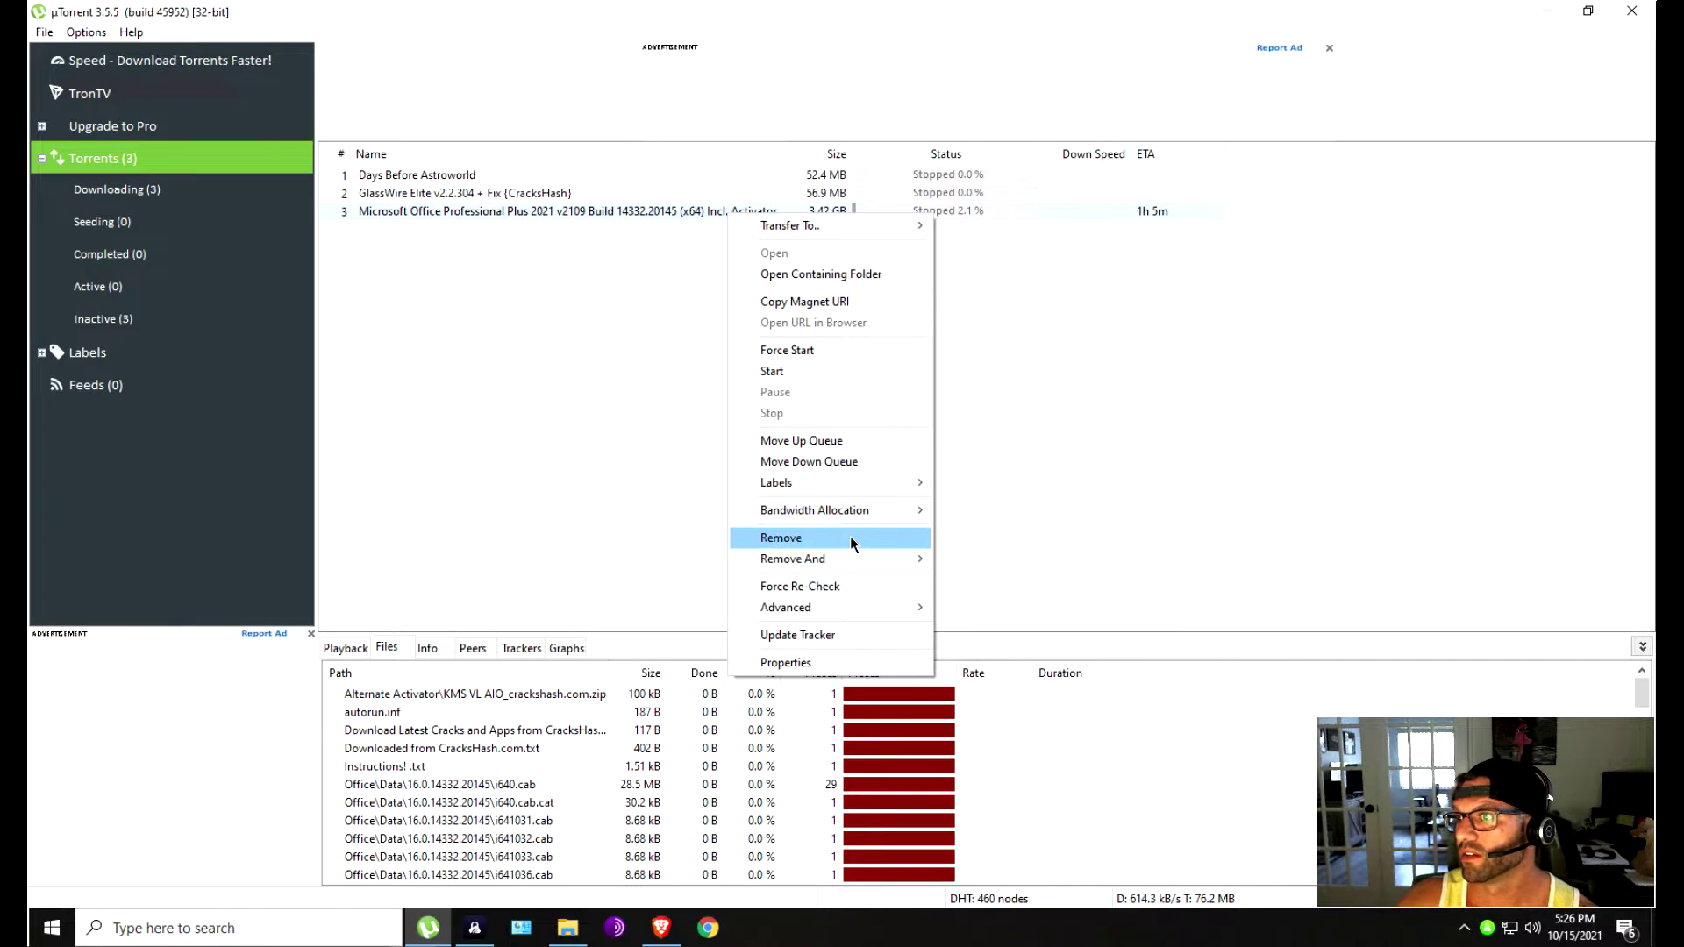
{"action": "mouse_move", "coordinate": [894, 563]}
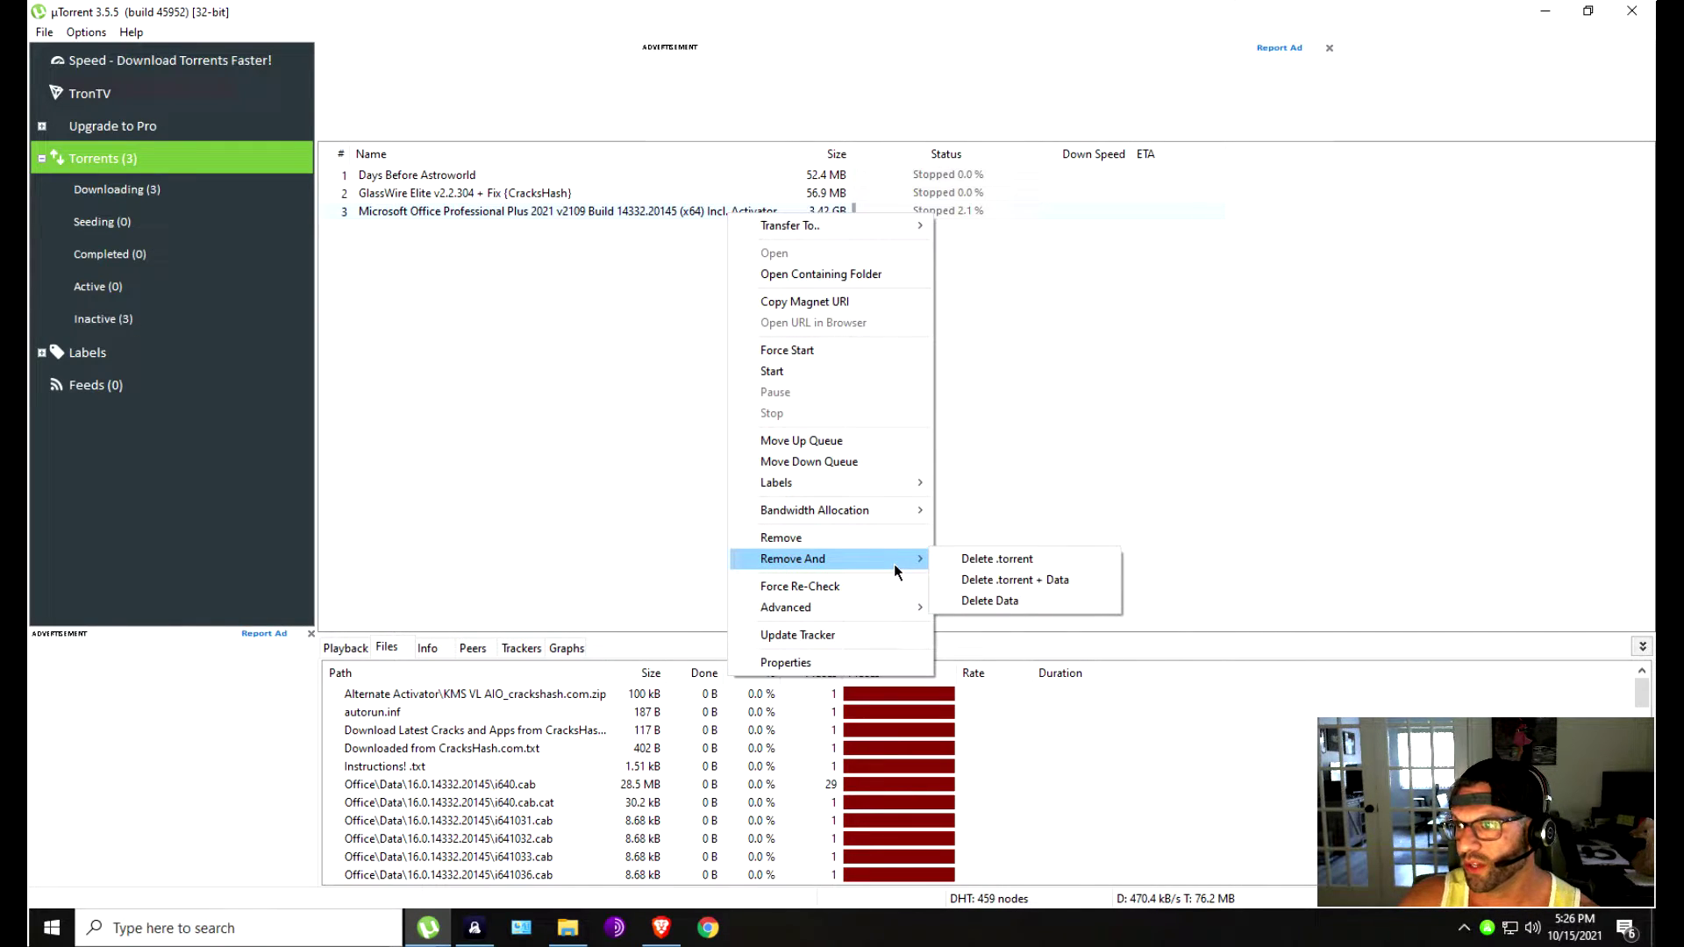
{"action": "left_click", "coordinate": [837, 538]}
{"action": "left_click", "coordinate": [905, 482]}
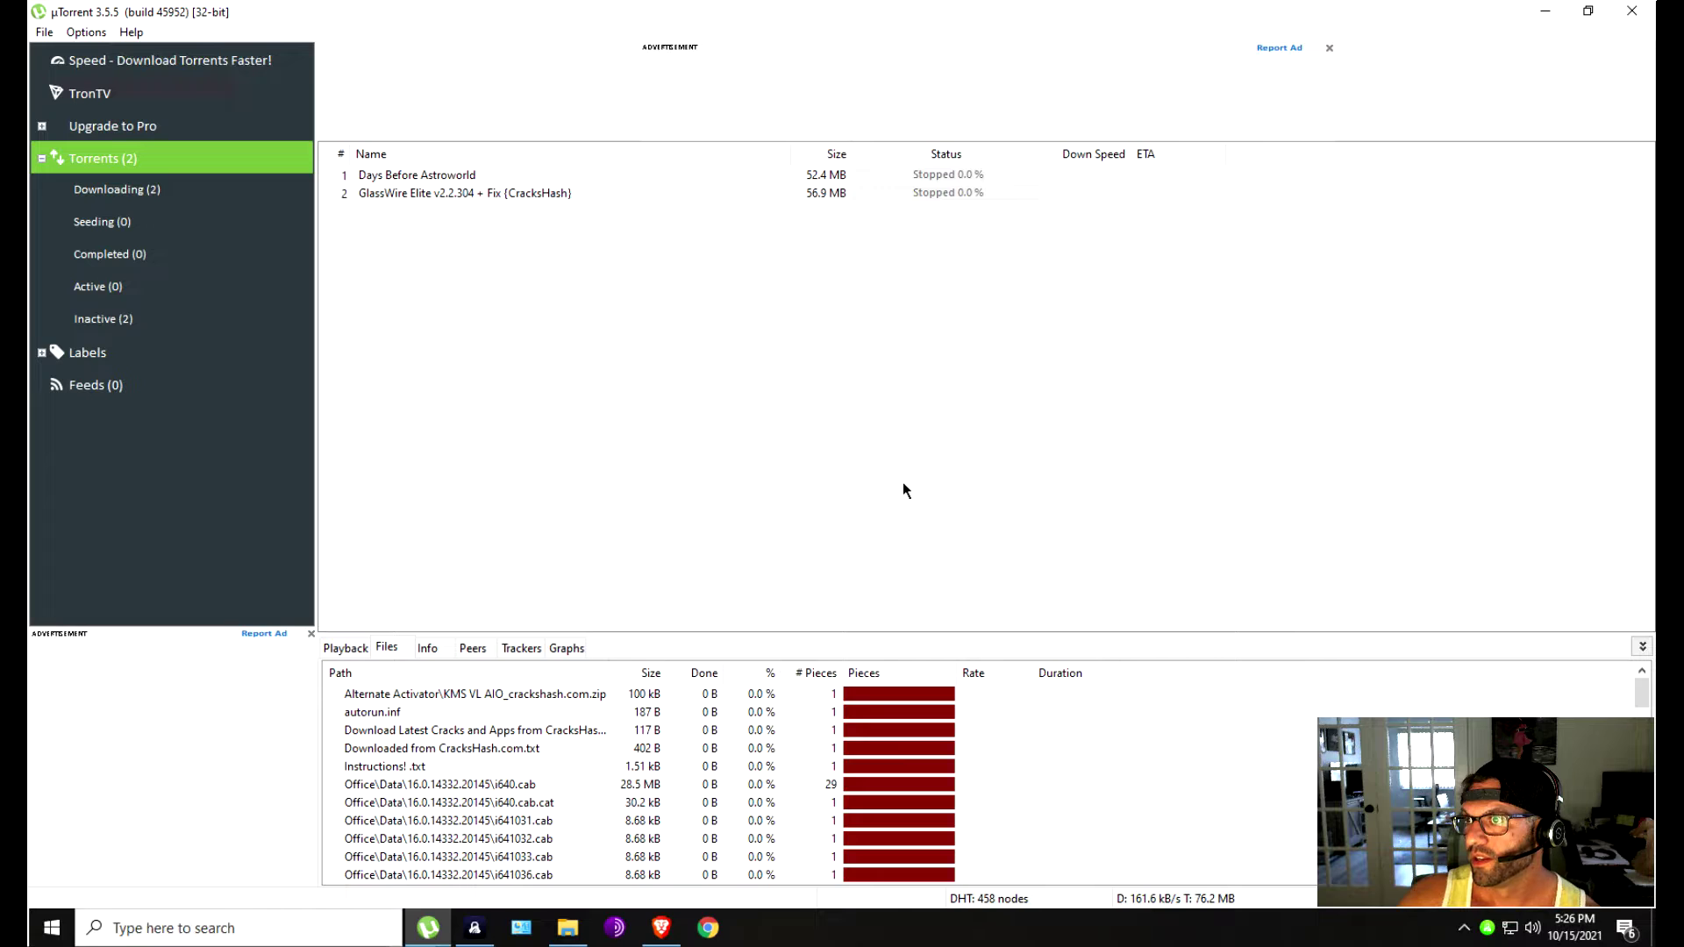
Minimize µTorrent and delete the leftover Microsoft Office Professional Plus 2021 folder from D:\uTorrent\Temp Downloads in File Explorer.
{"action": "left_click", "coordinate": [1541, 13]}
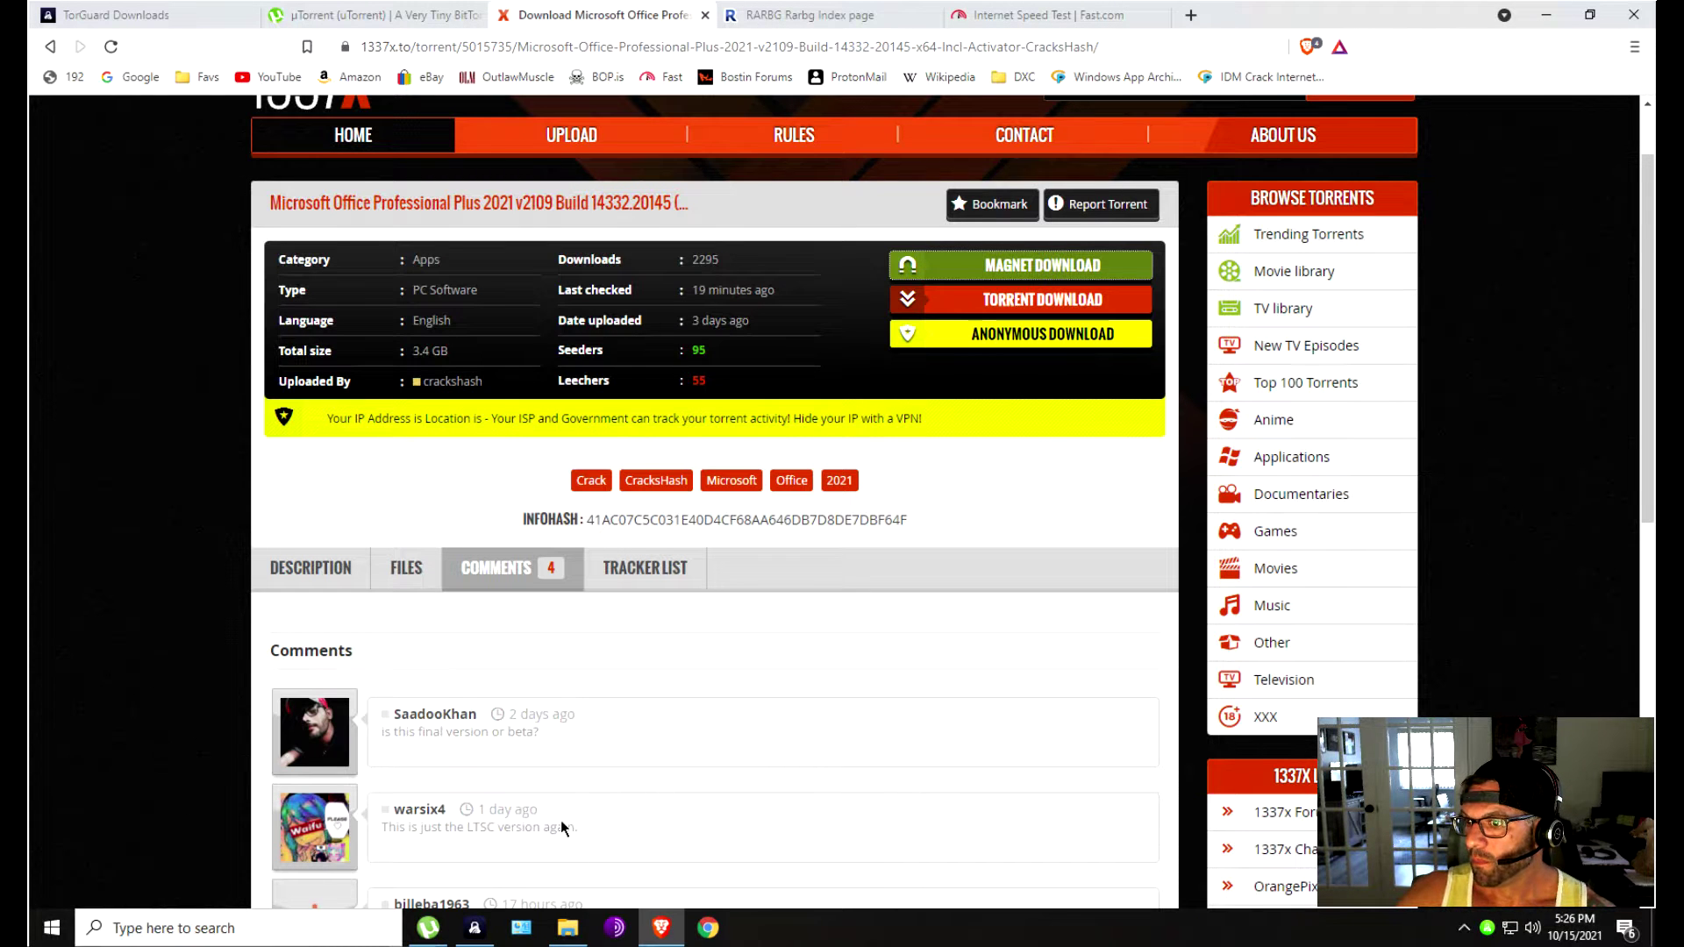
{"action": "left_click", "coordinate": [567, 928]}
{"action": "left_click", "coordinate": [631, 651]}
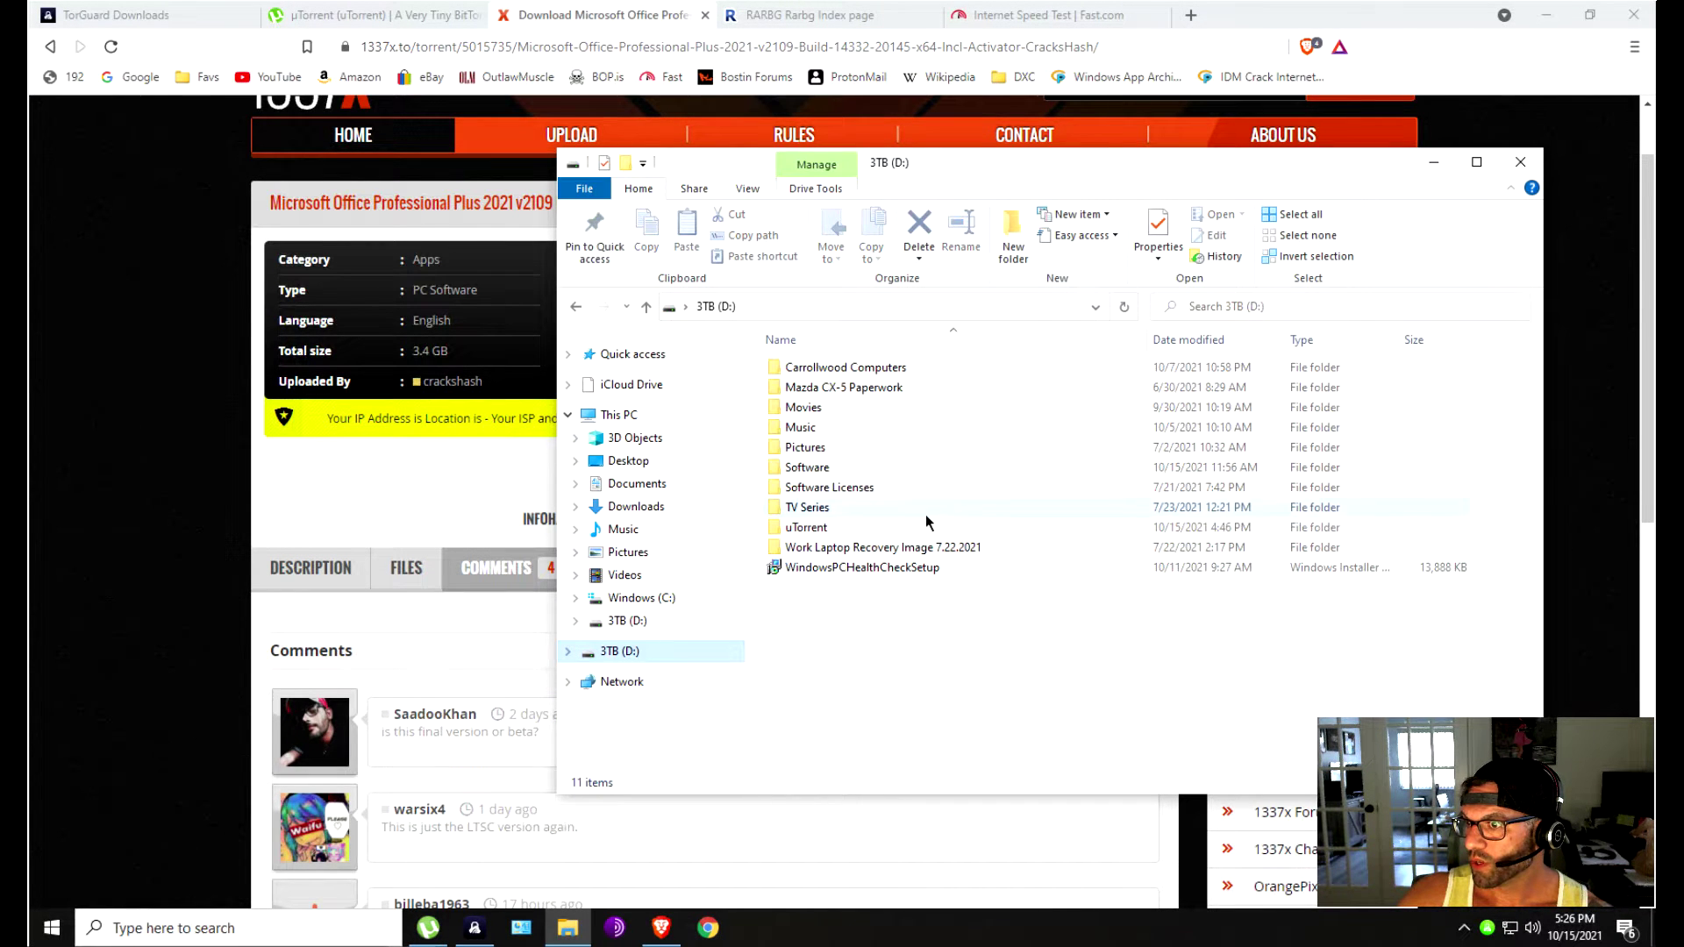
{"action": "double_click", "coordinate": [828, 529]}
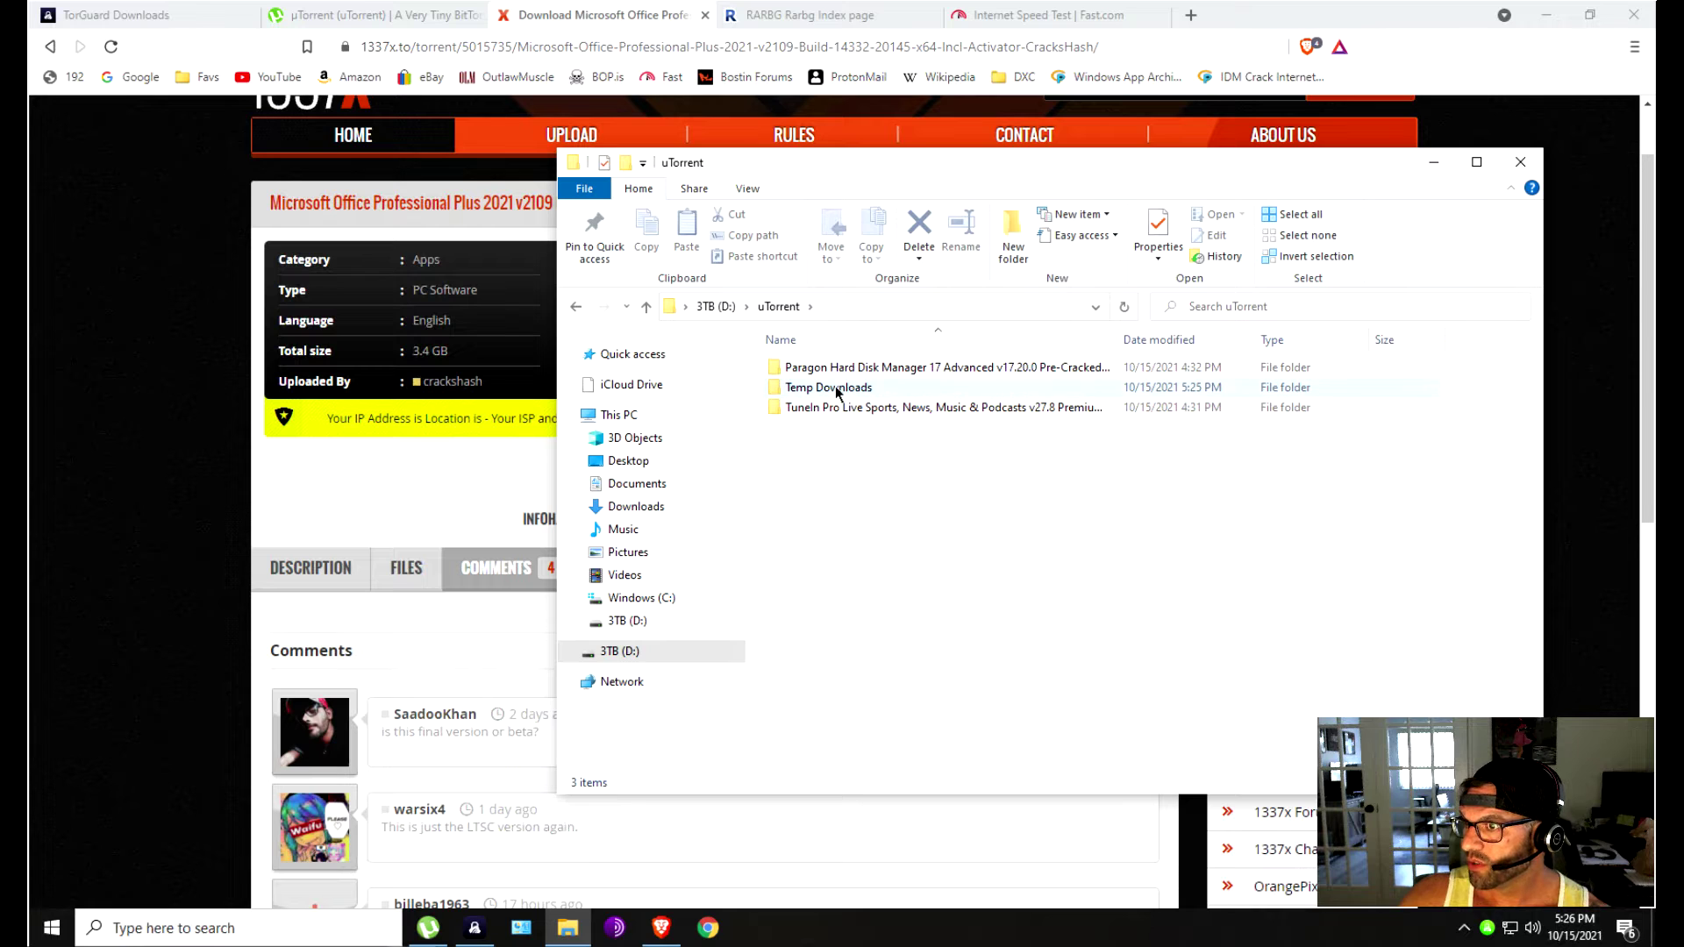
{"action": "double_click", "coordinate": [865, 389]}
{"action": "left_click", "coordinate": [912, 372]}
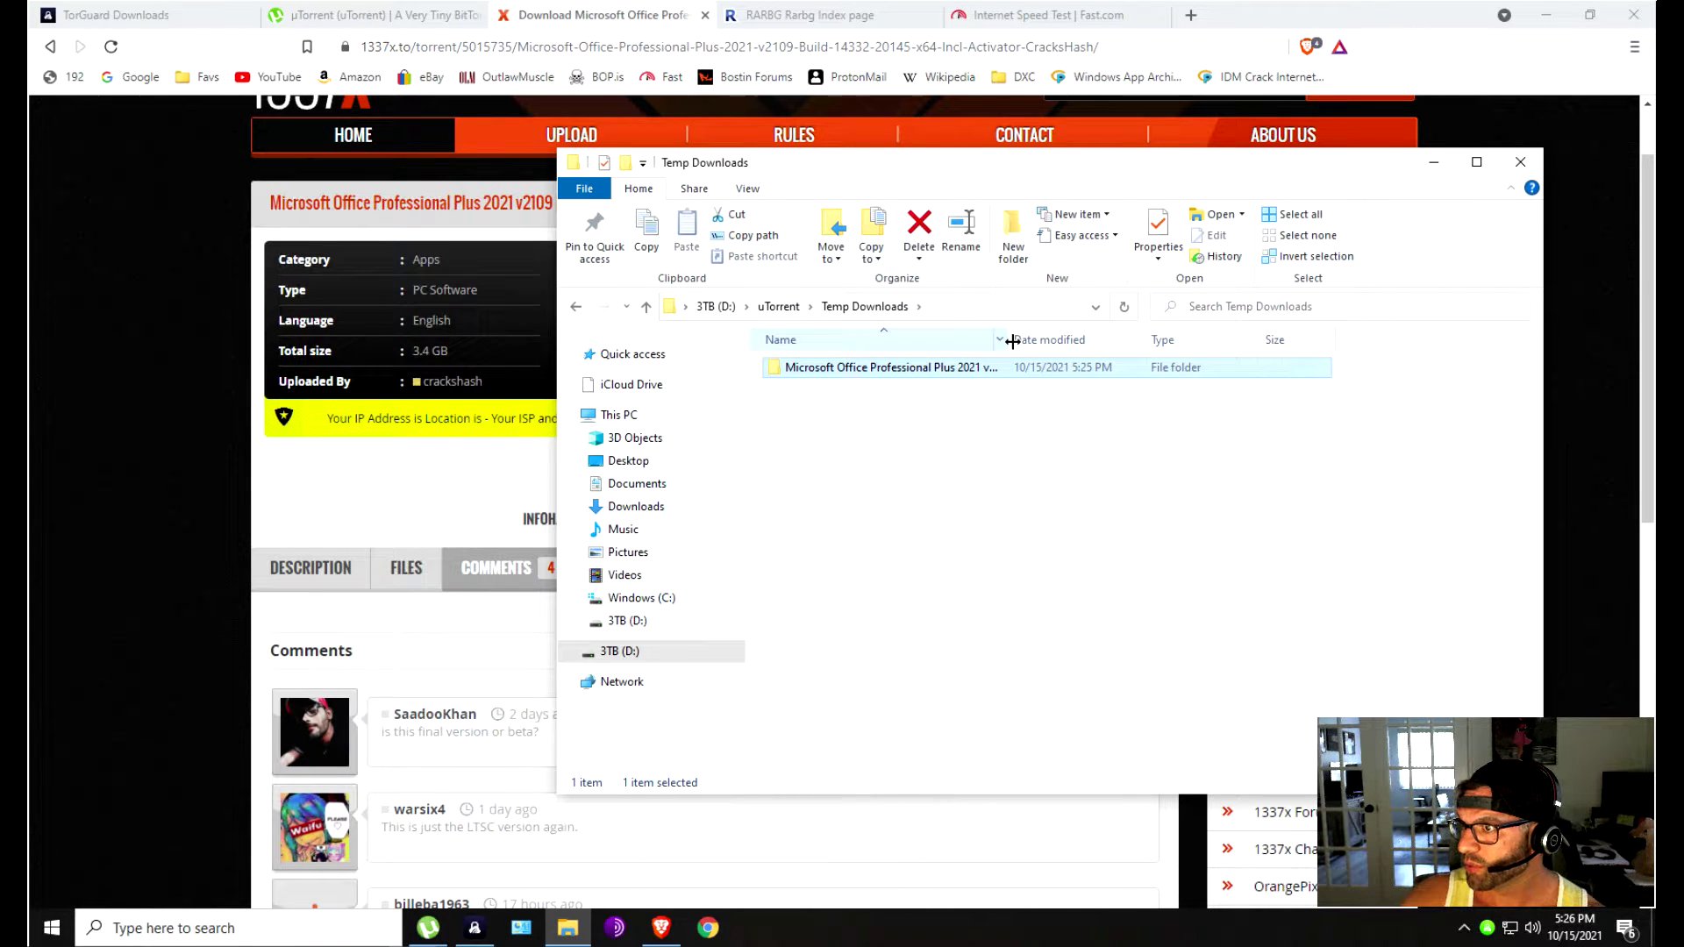
{"action": "left_click_drag", "start_coordinate": [1006, 342], "coordinate": [1070, 344]}
{"action": "left_click", "coordinate": [914, 242]}
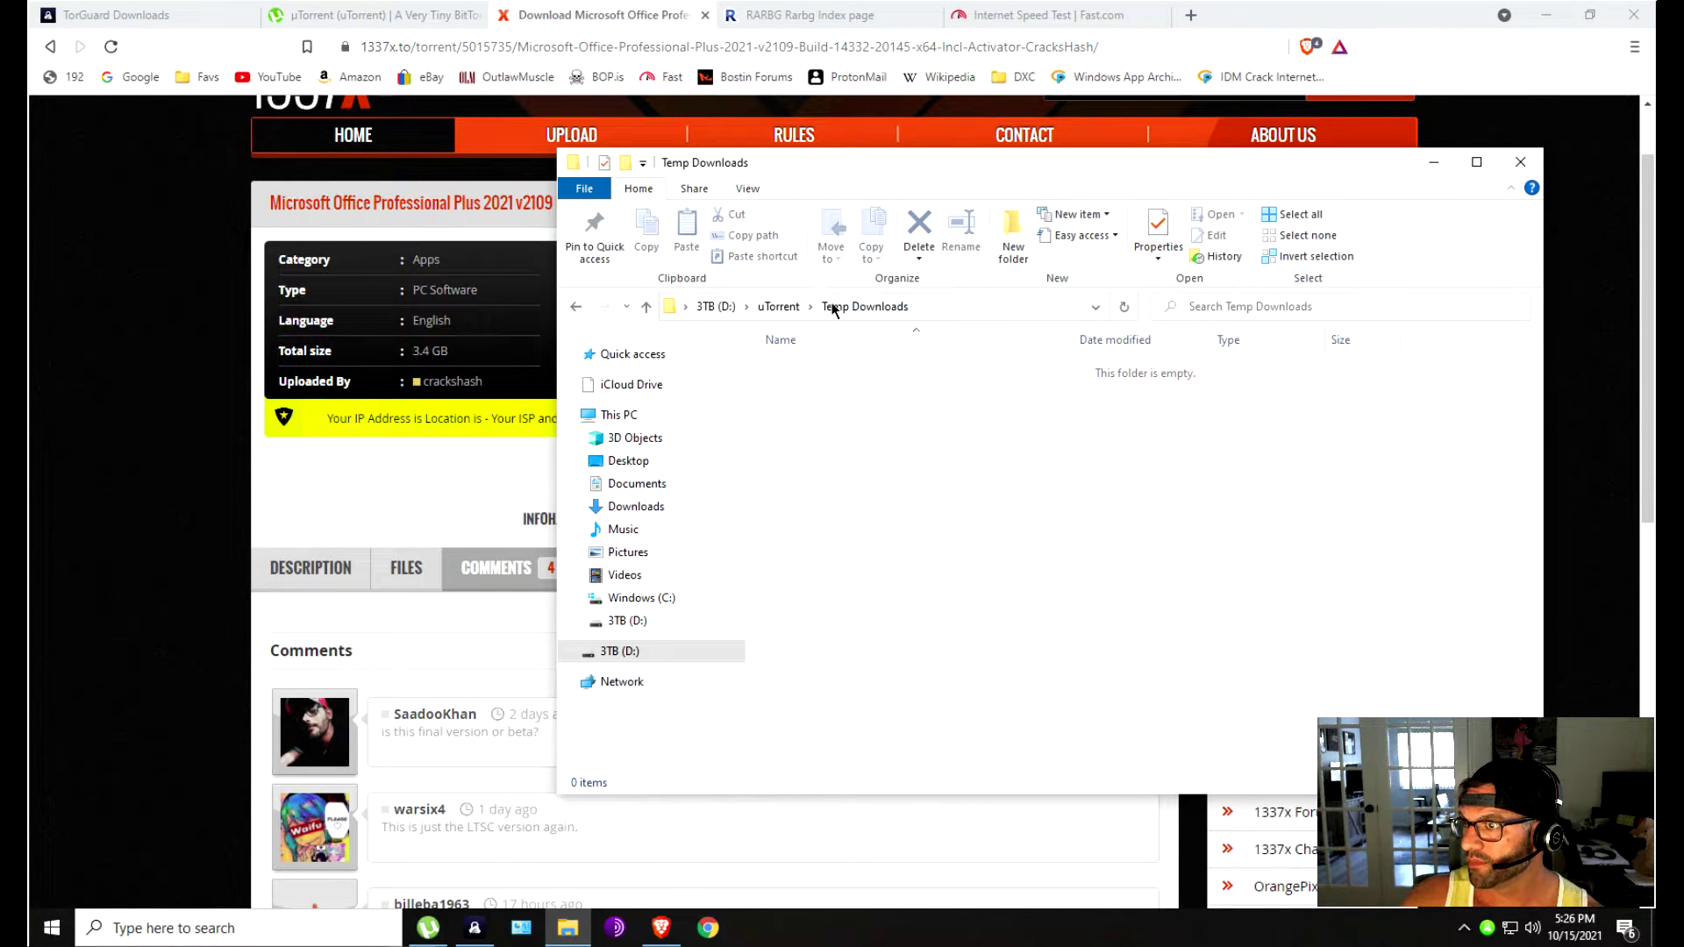
Check the Paragon Hard Disk Manager and TuneIn Pro folders in D:\uTorrent with a wider Name column, and minimize File Explorer.
{"action": "left_click", "coordinate": [779, 306]}
{"action": "left_click_drag", "start_coordinate": [1120, 340], "coordinate": [1199, 340]}
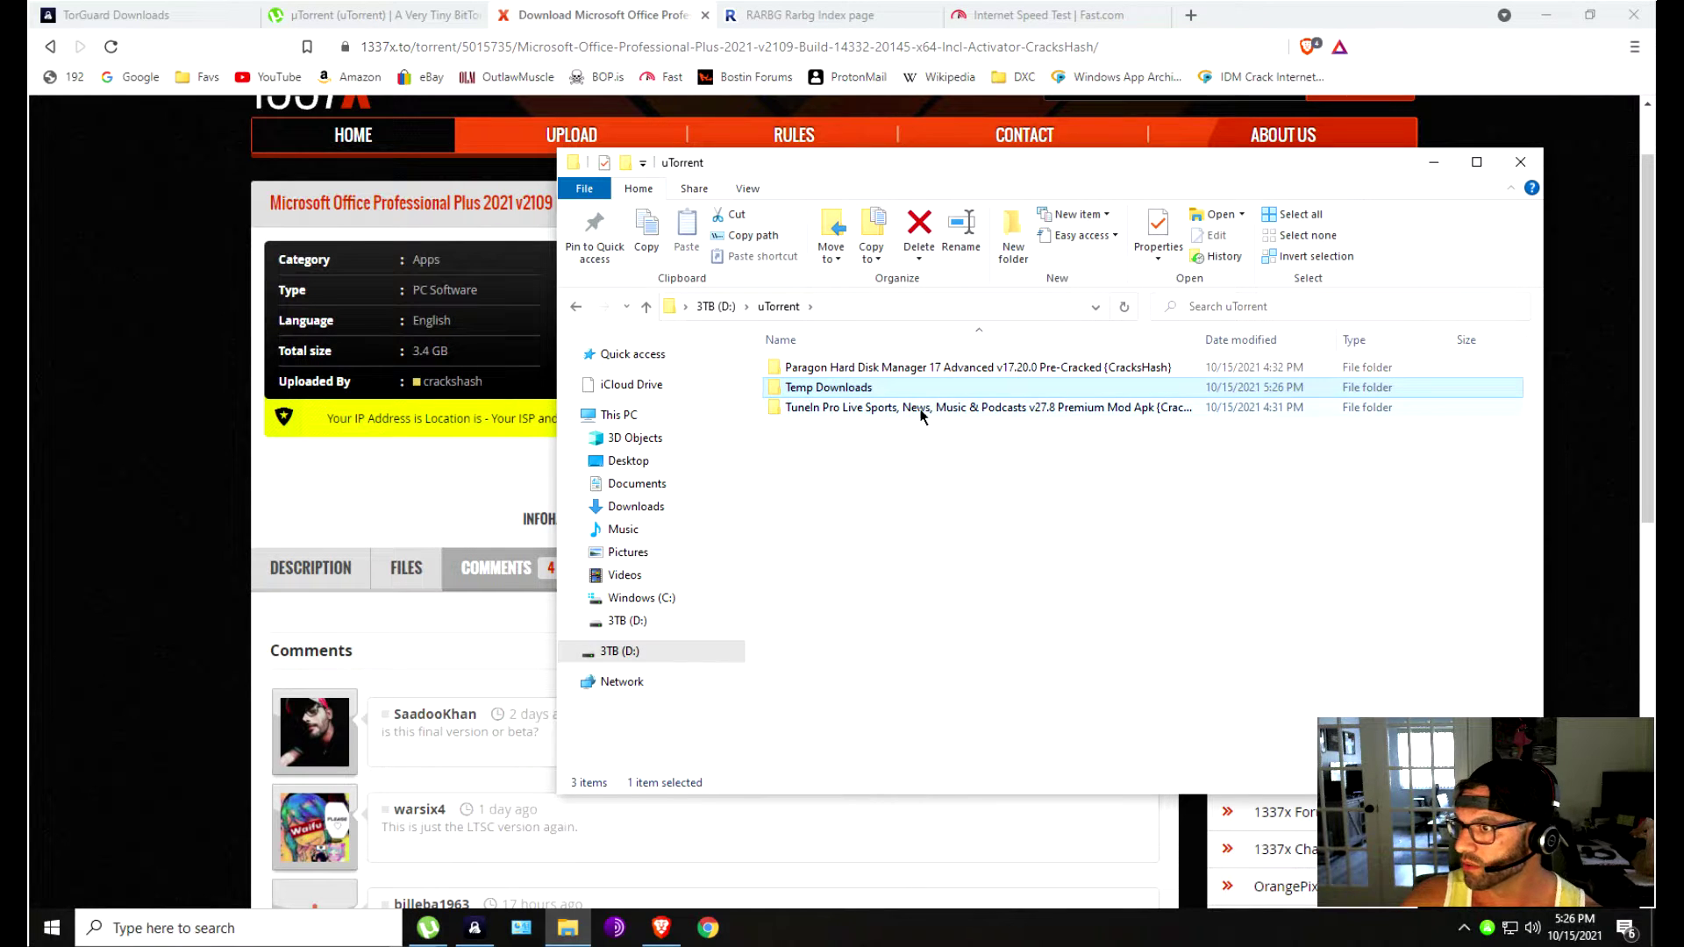
{"action": "left_click", "coordinate": [981, 408]}
{"action": "left_click", "coordinate": [979, 369]}
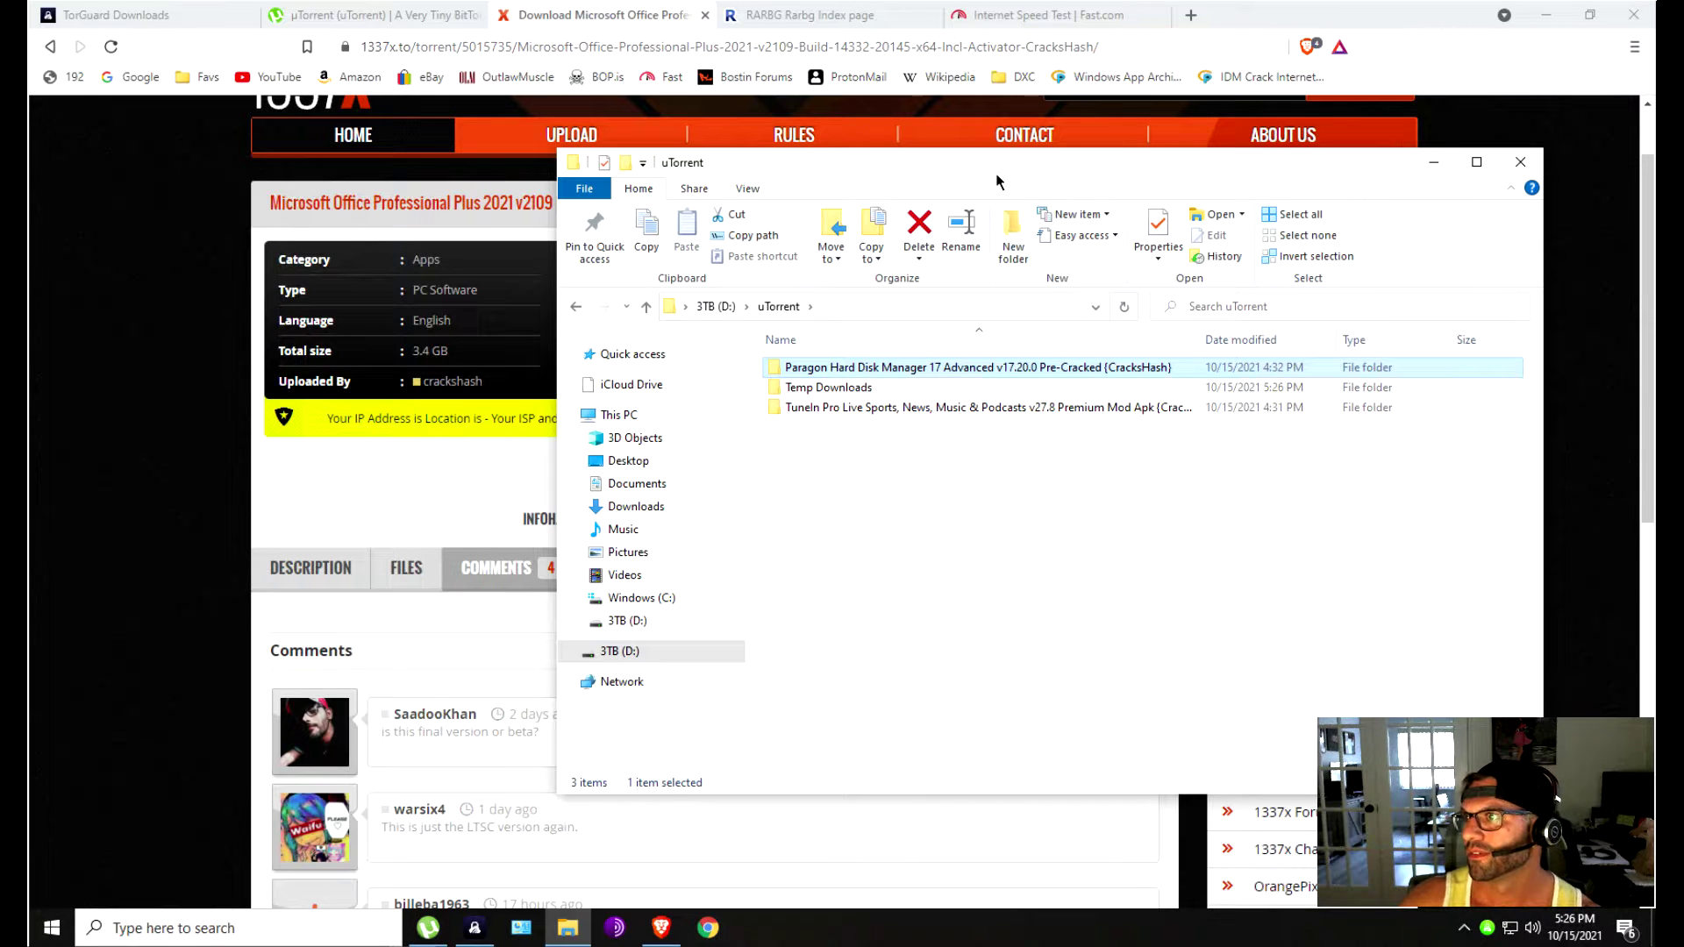
{"action": "left_click", "coordinate": [1433, 165]}
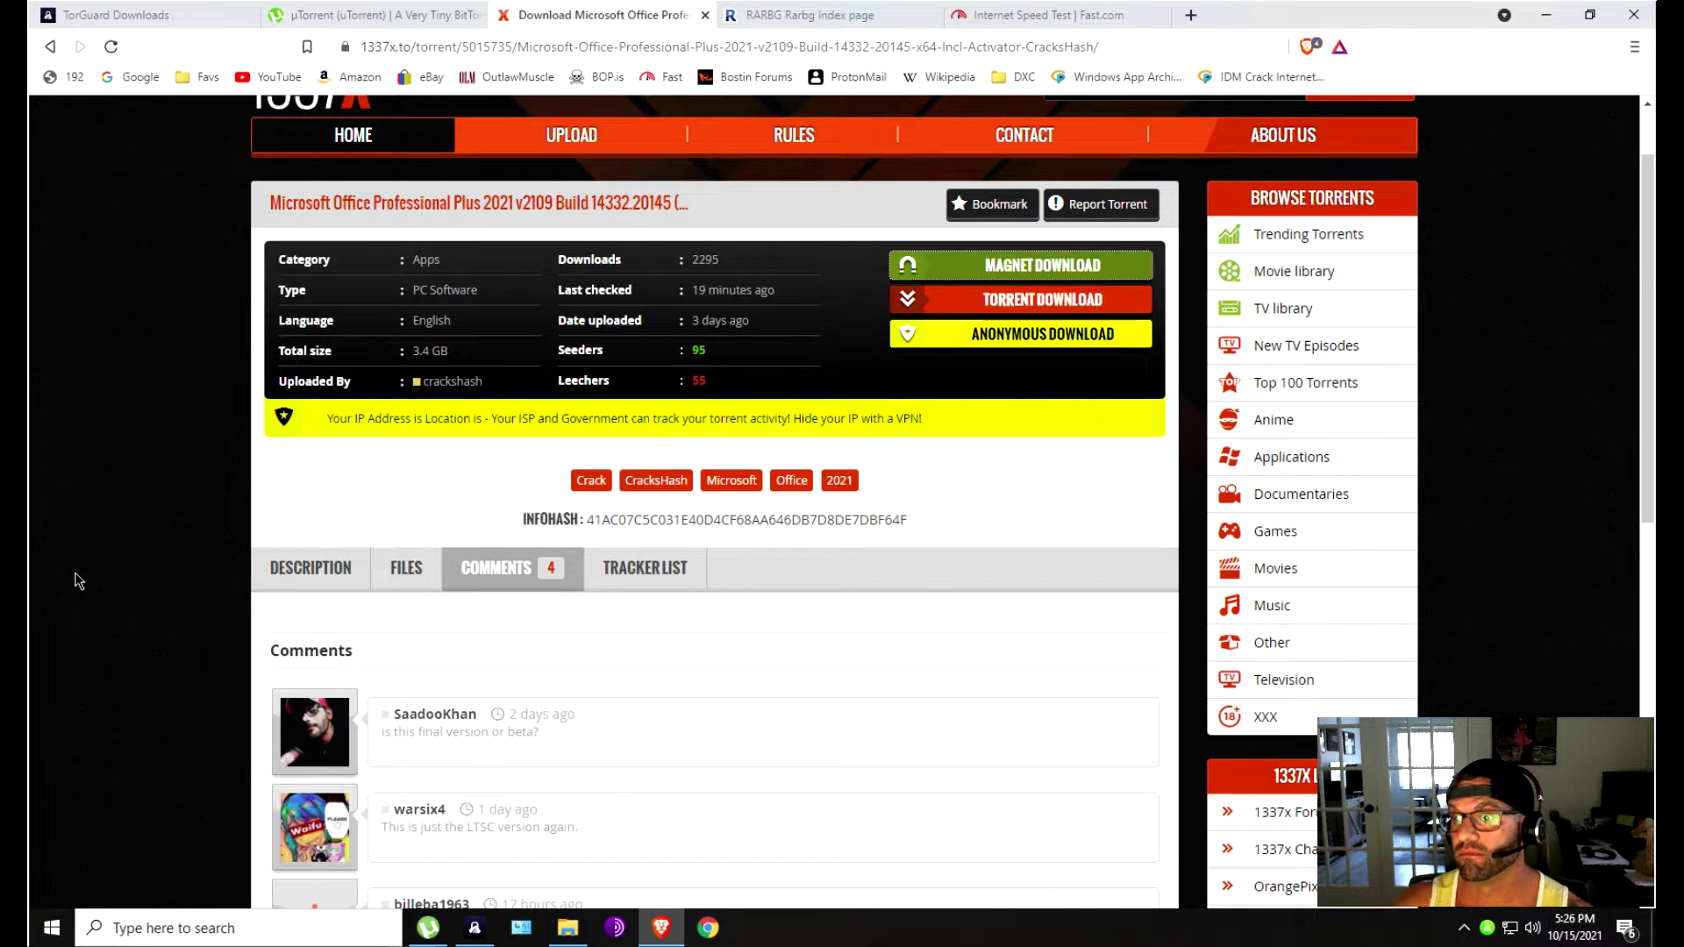
Return to the 1337x home page and switch to the RARBG index page.
{"action": "scroll", "coordinate": [170, 586], "scroll_direction": "up", "scroll_amount": 2}
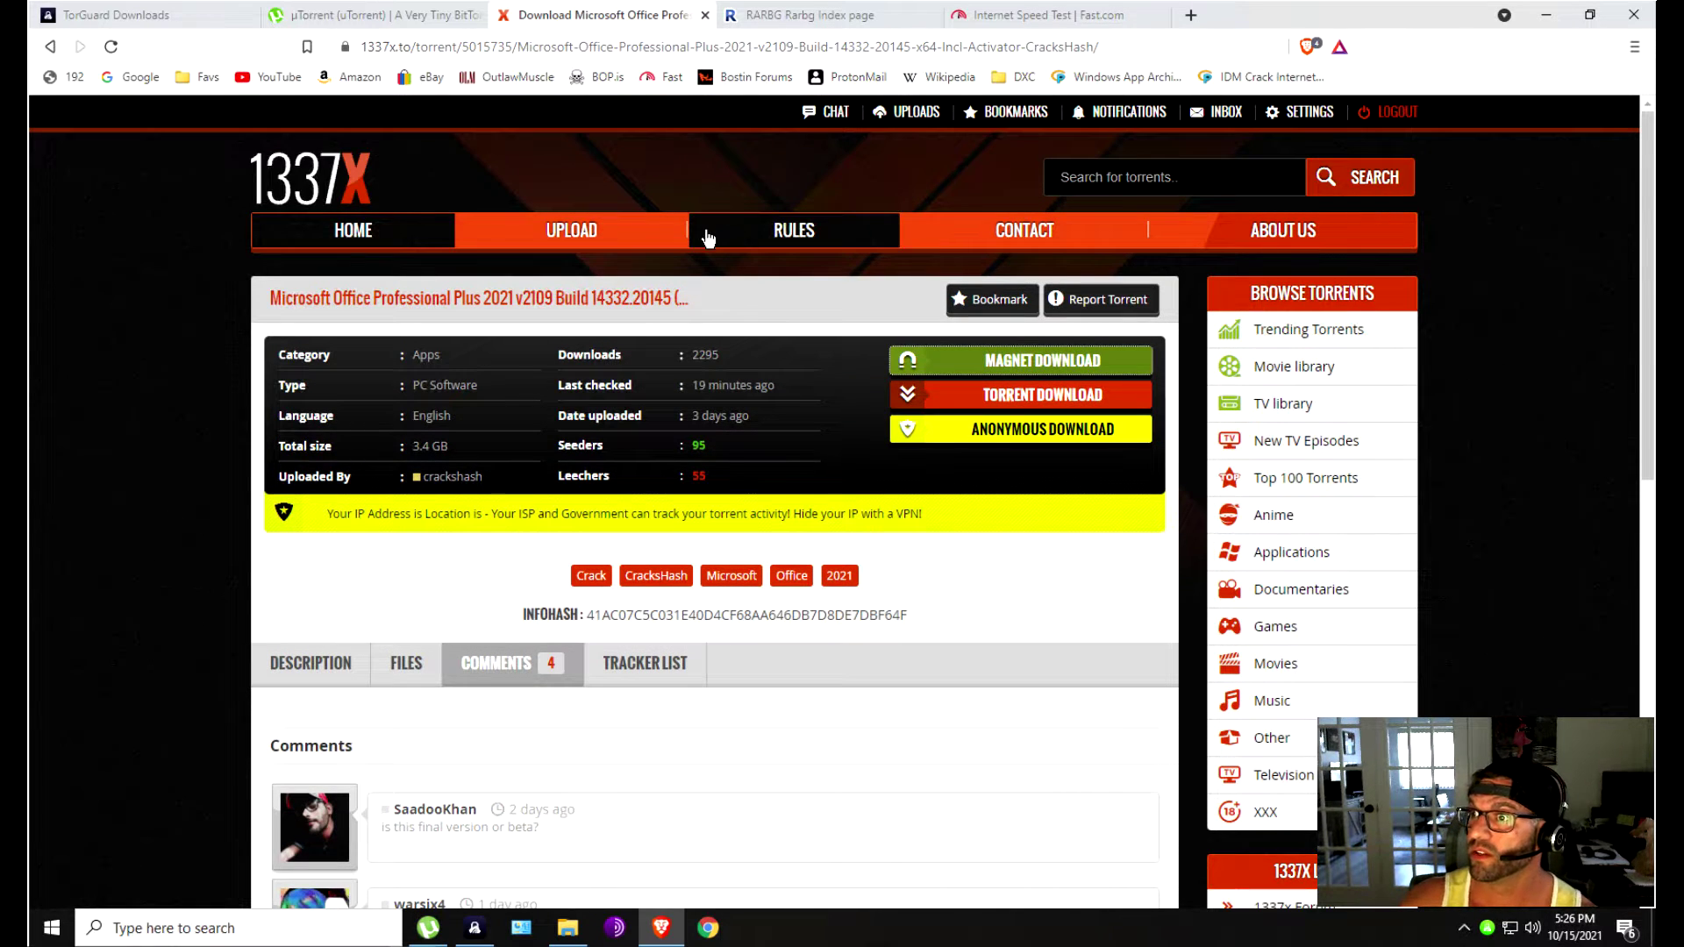
{"action": "left_click", "coordinate": [306, 178]}
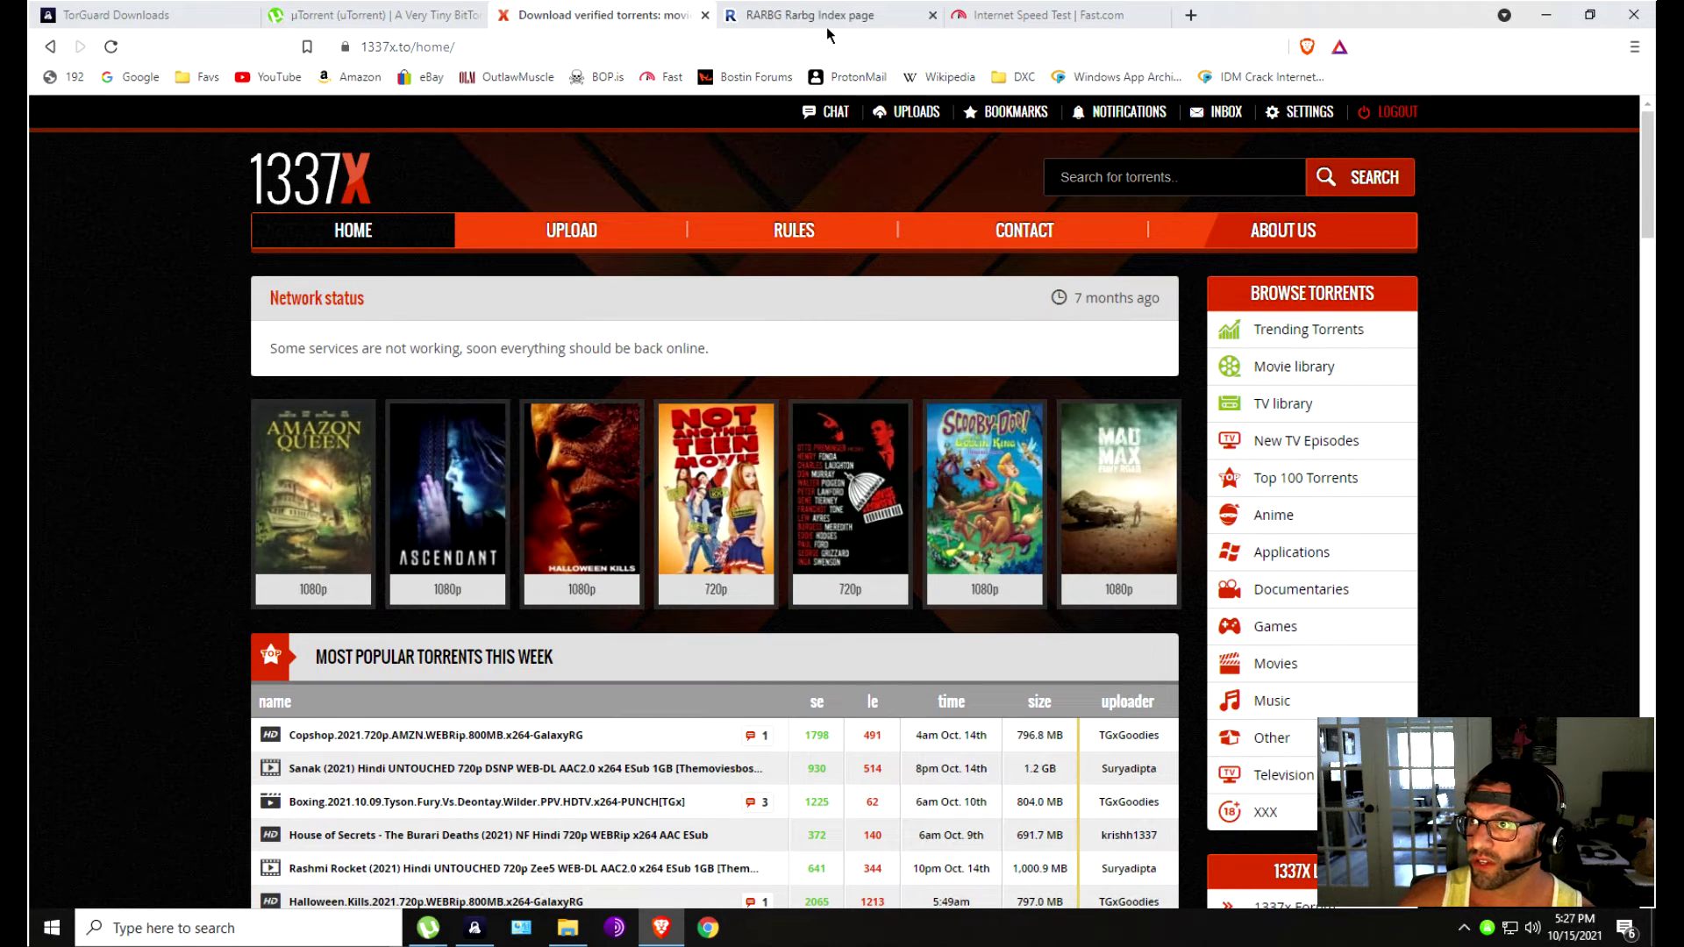
{"action": "left_click", "coordinate": [765, 17]}
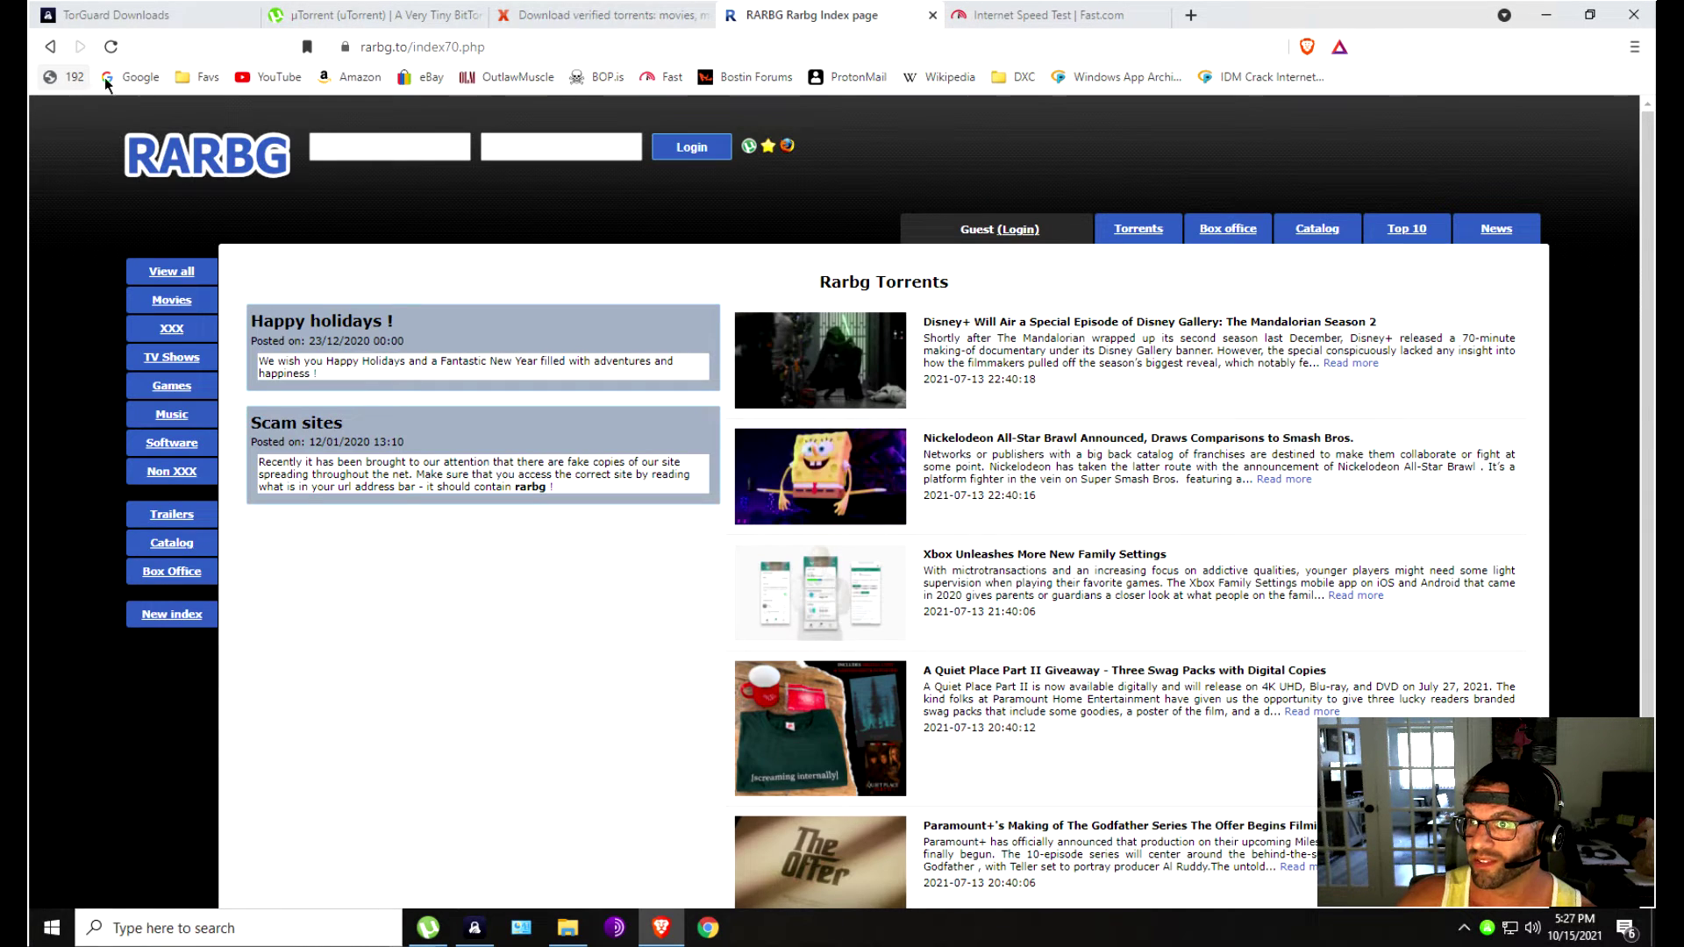
Try to open the PirateBay site from the Torrentz bookmarks folder.
{"action": "left_click", "coordinate": [200, 78]}
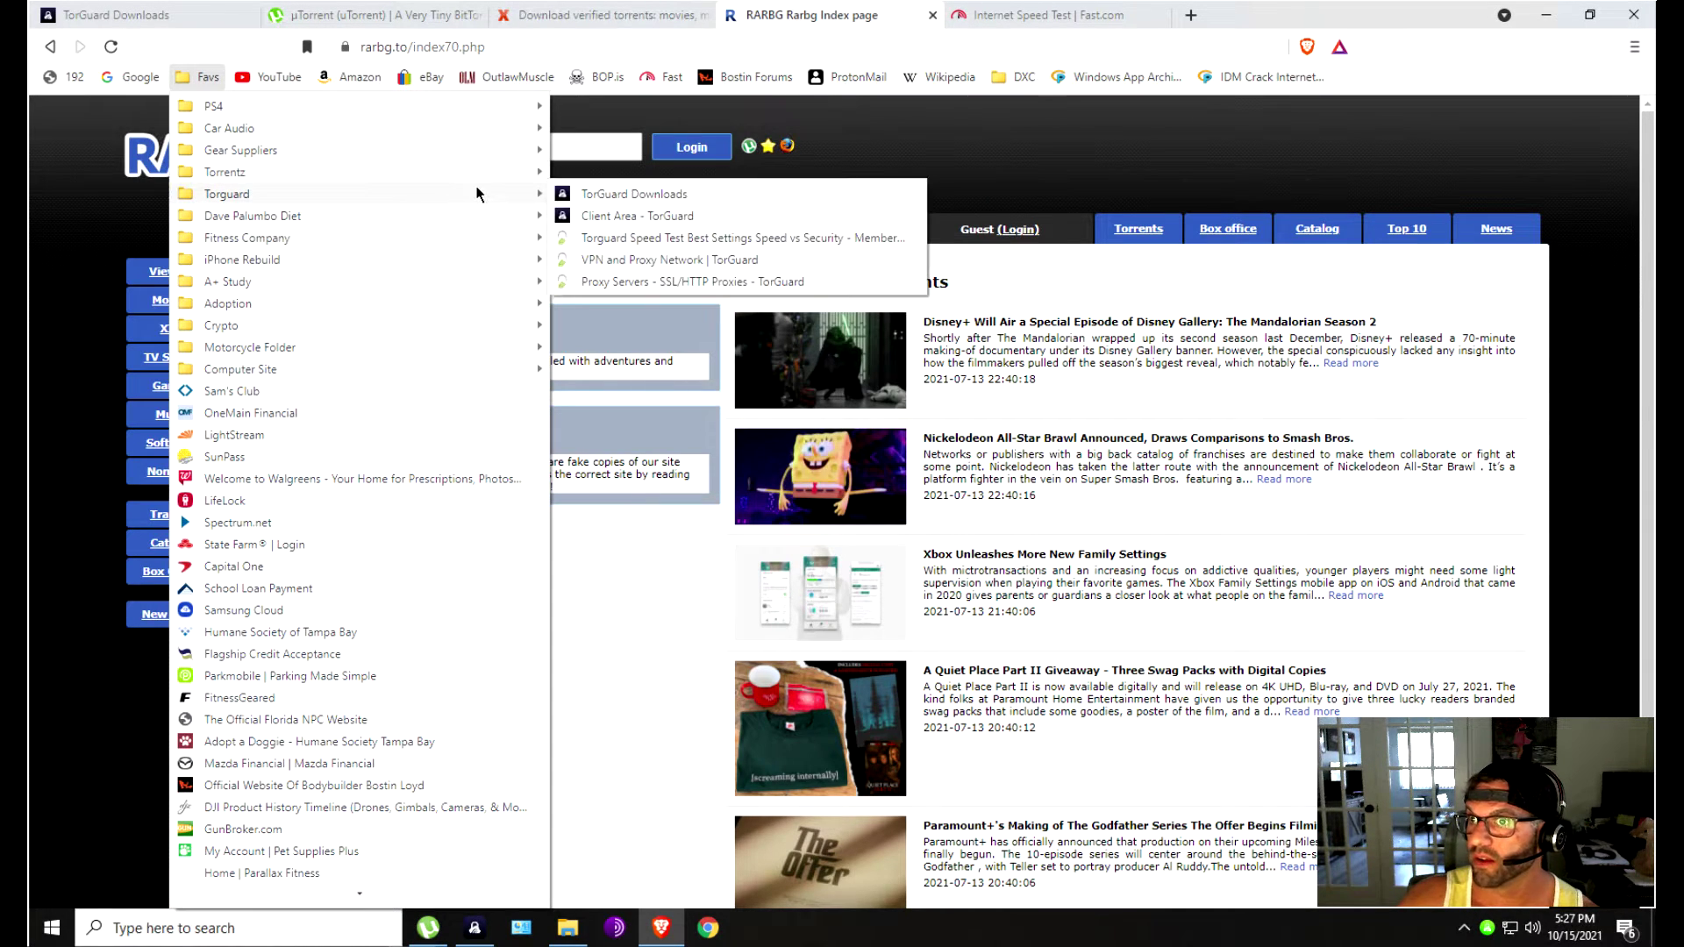
{"action": "mouse_move", "coordinate": [513, 178]}
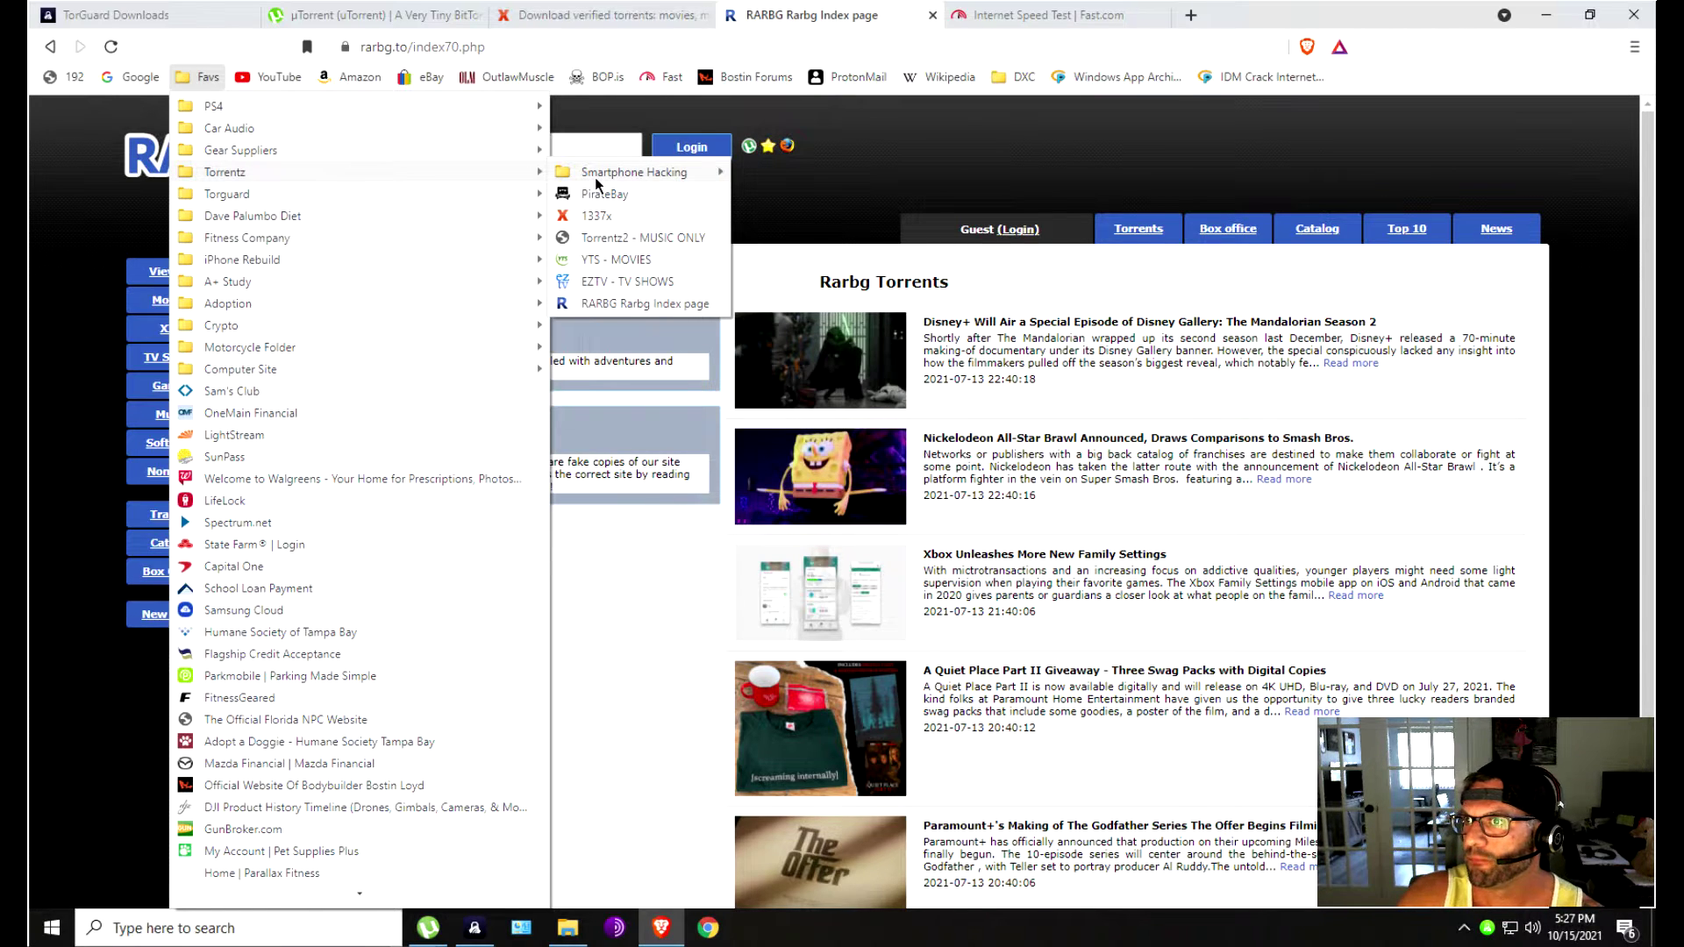
{"action": "left_click", "coordinate": [614, 194]}
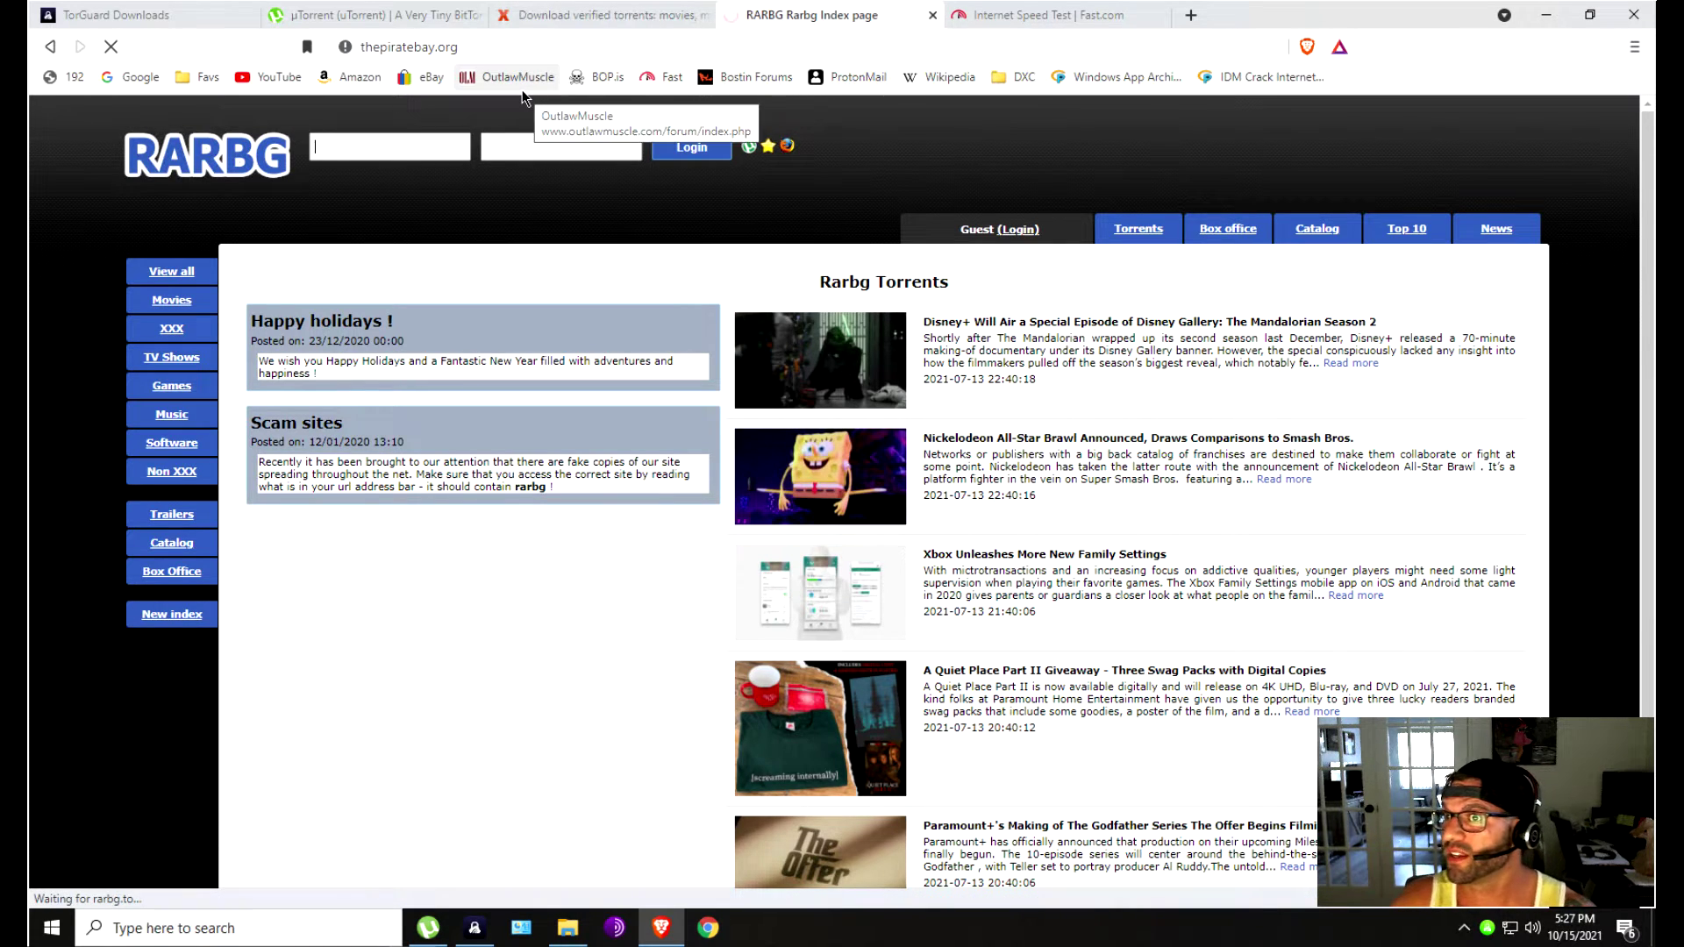
Try to open the bookmarked RARBG index page and its Games category, closing the pop-up advertising tab.
{"action": "left_click", "coordinate": [189, 79]}
{"action": "mouse_move", "coordinate": [526, 173]}
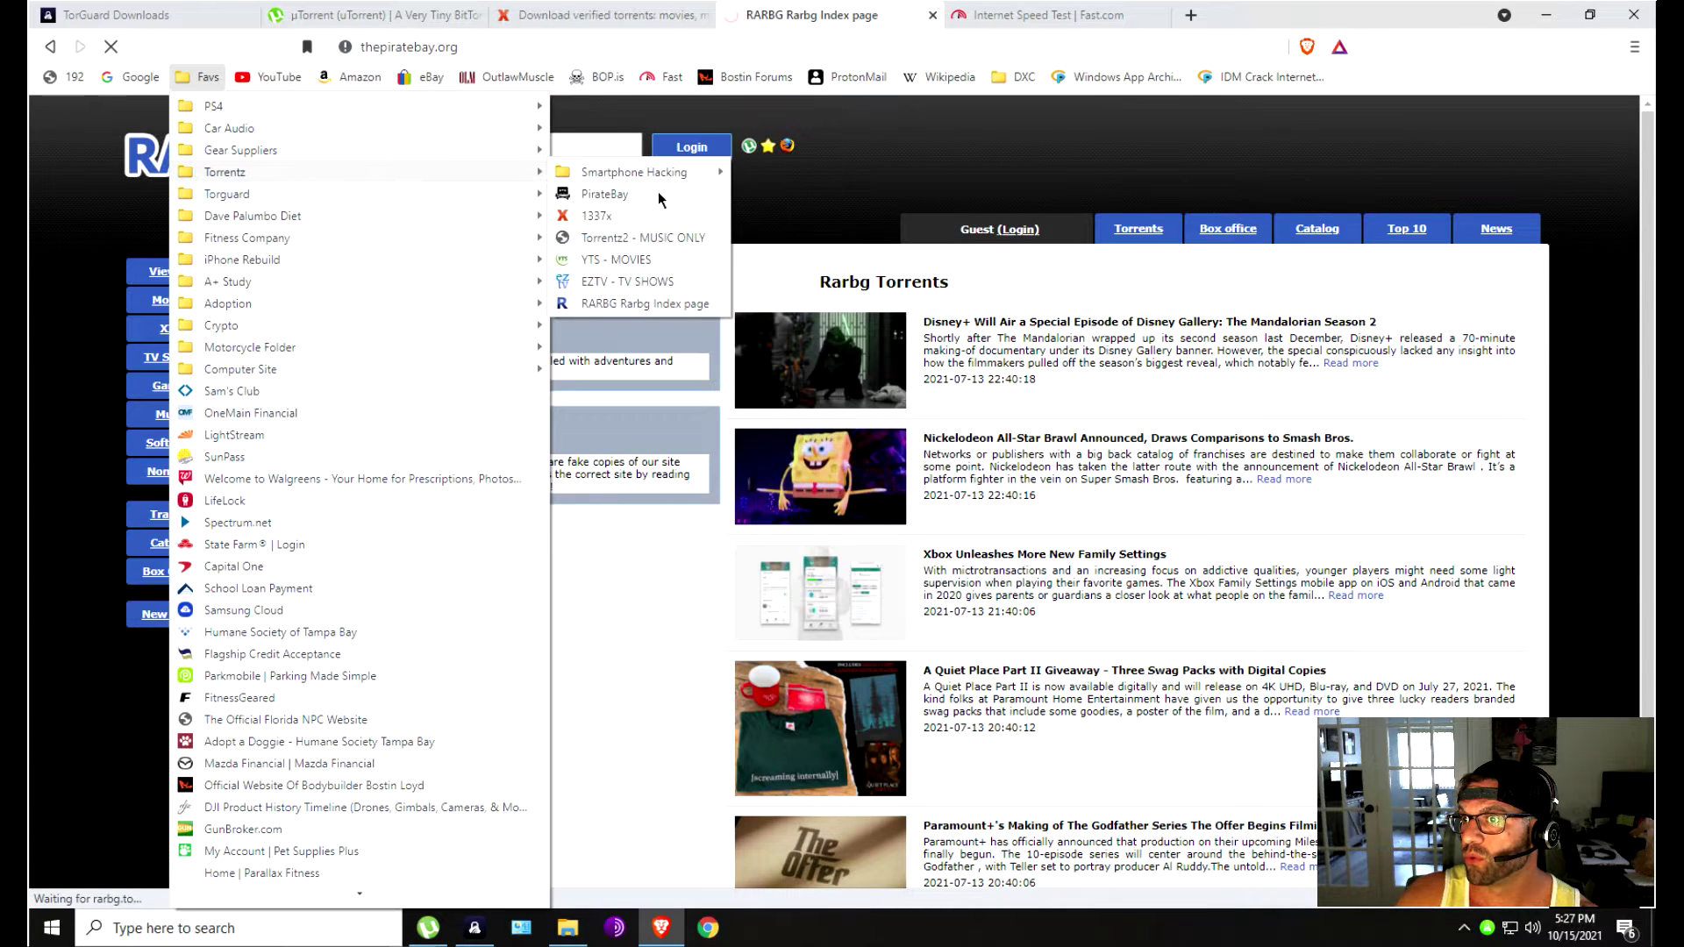
{"action": "left_click", "coordinate": [650, 304]}
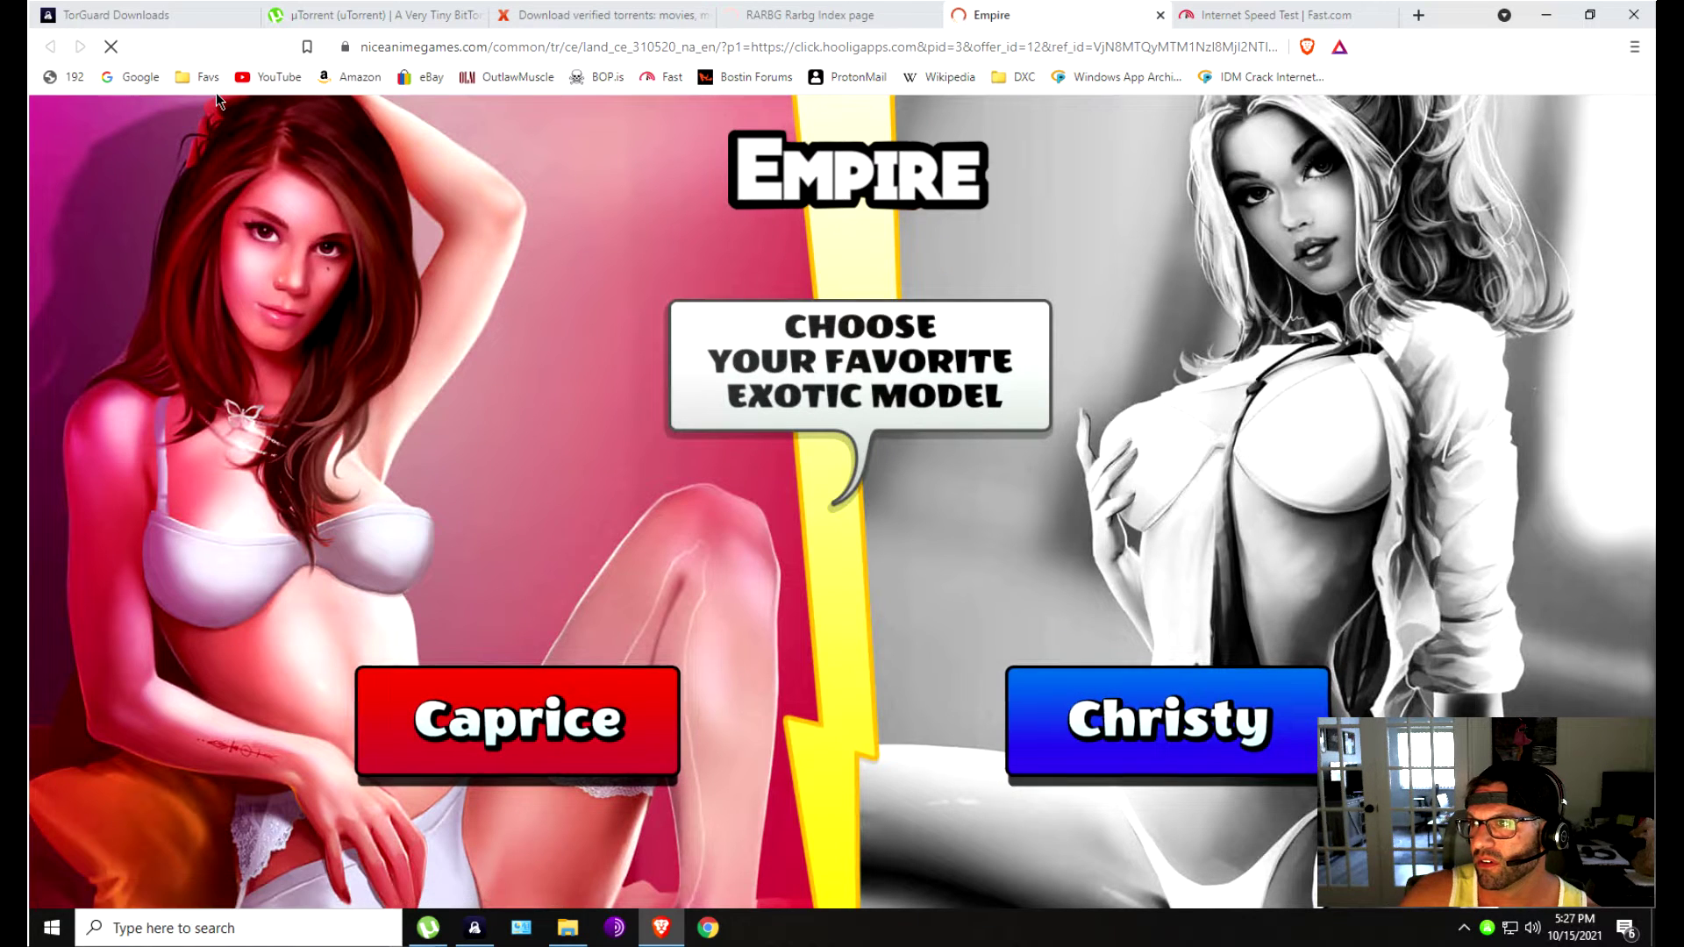
{"action": "key", "text": "ctrl+w"}
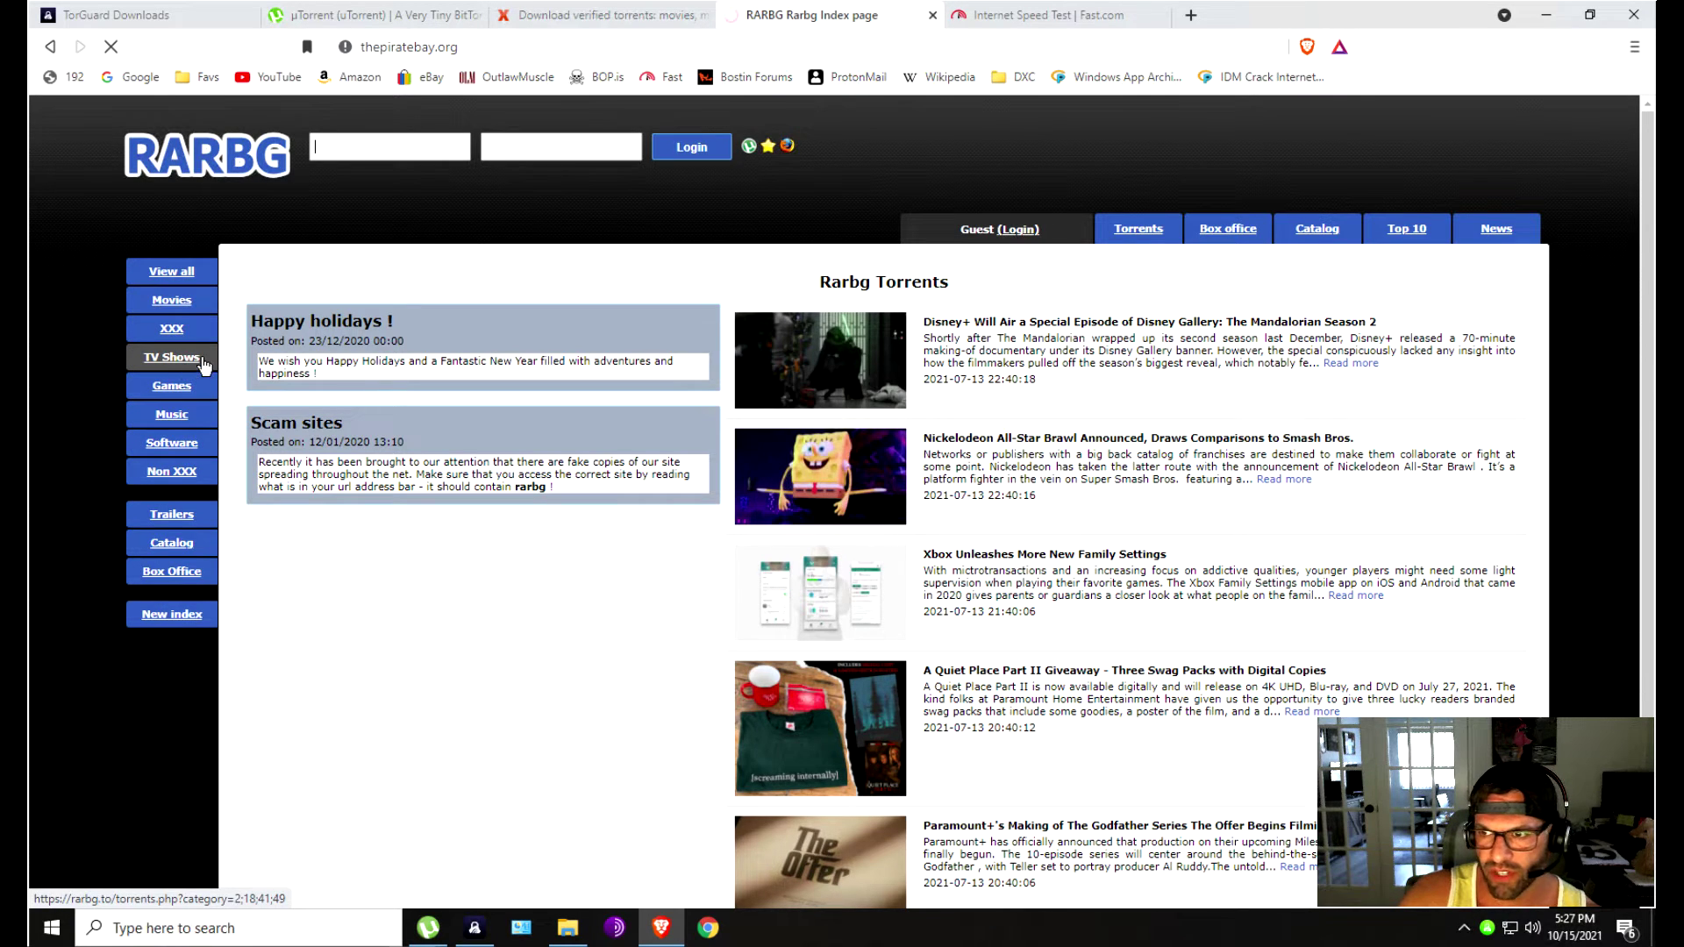
{"action": "left_click", "coordinate": [186, 388]}
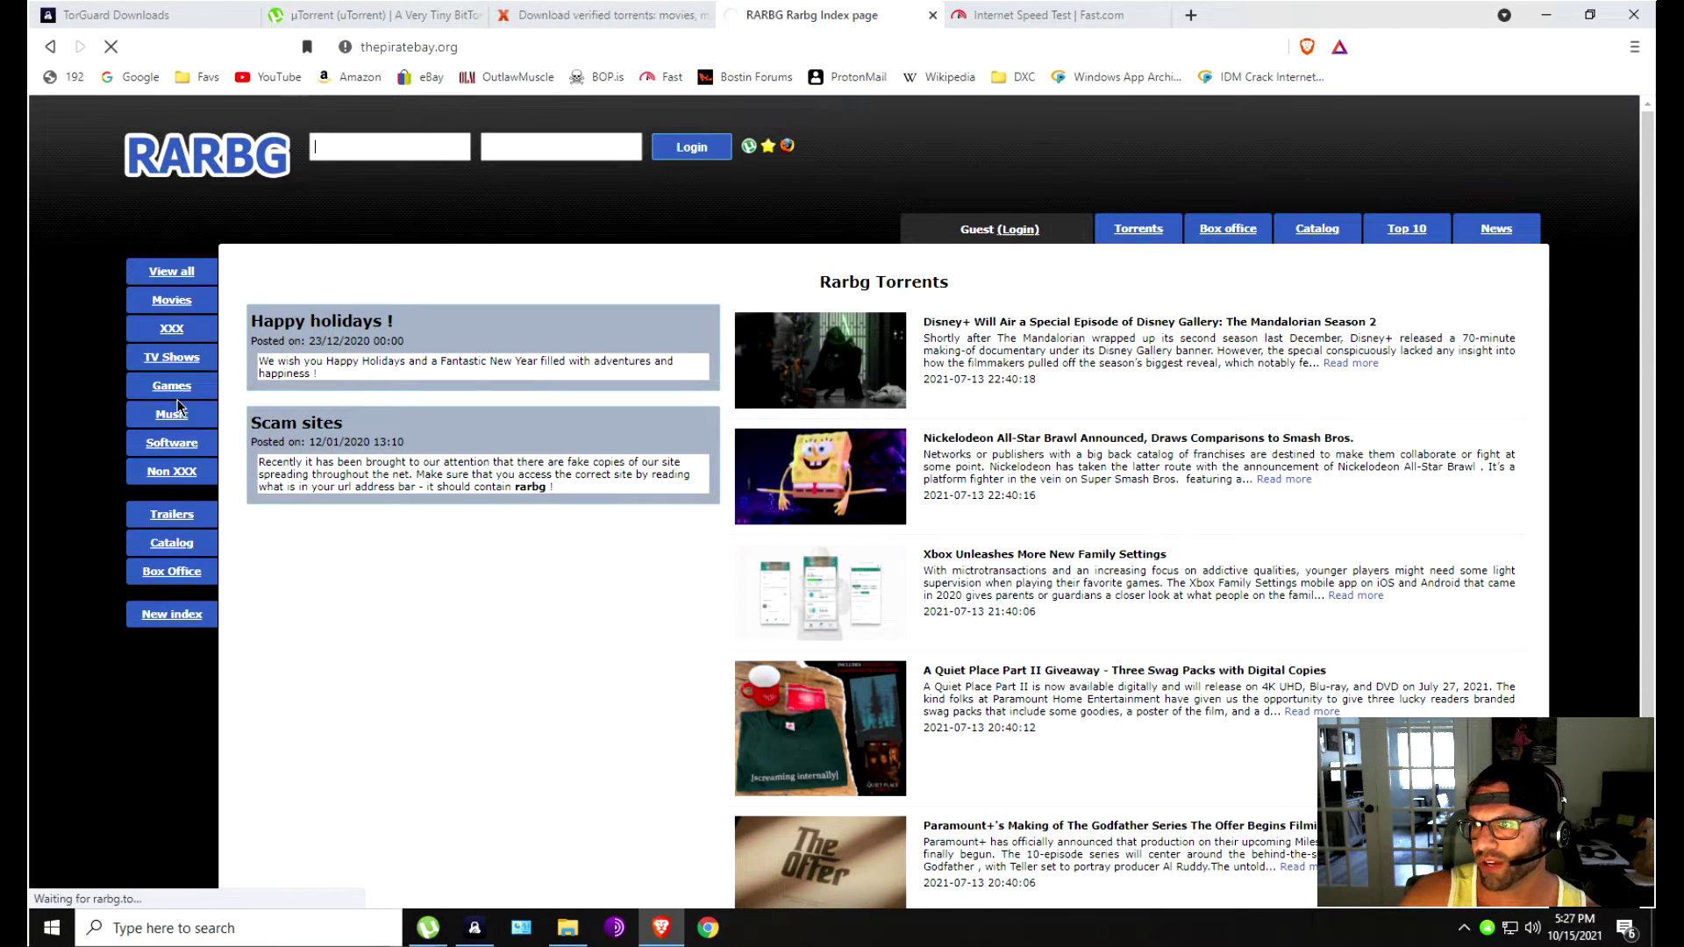
Try to open the Torrentz2 music site from the Torrentz bookmarks folder.
{"action": "left_click", "coordinate": [205, 76]}
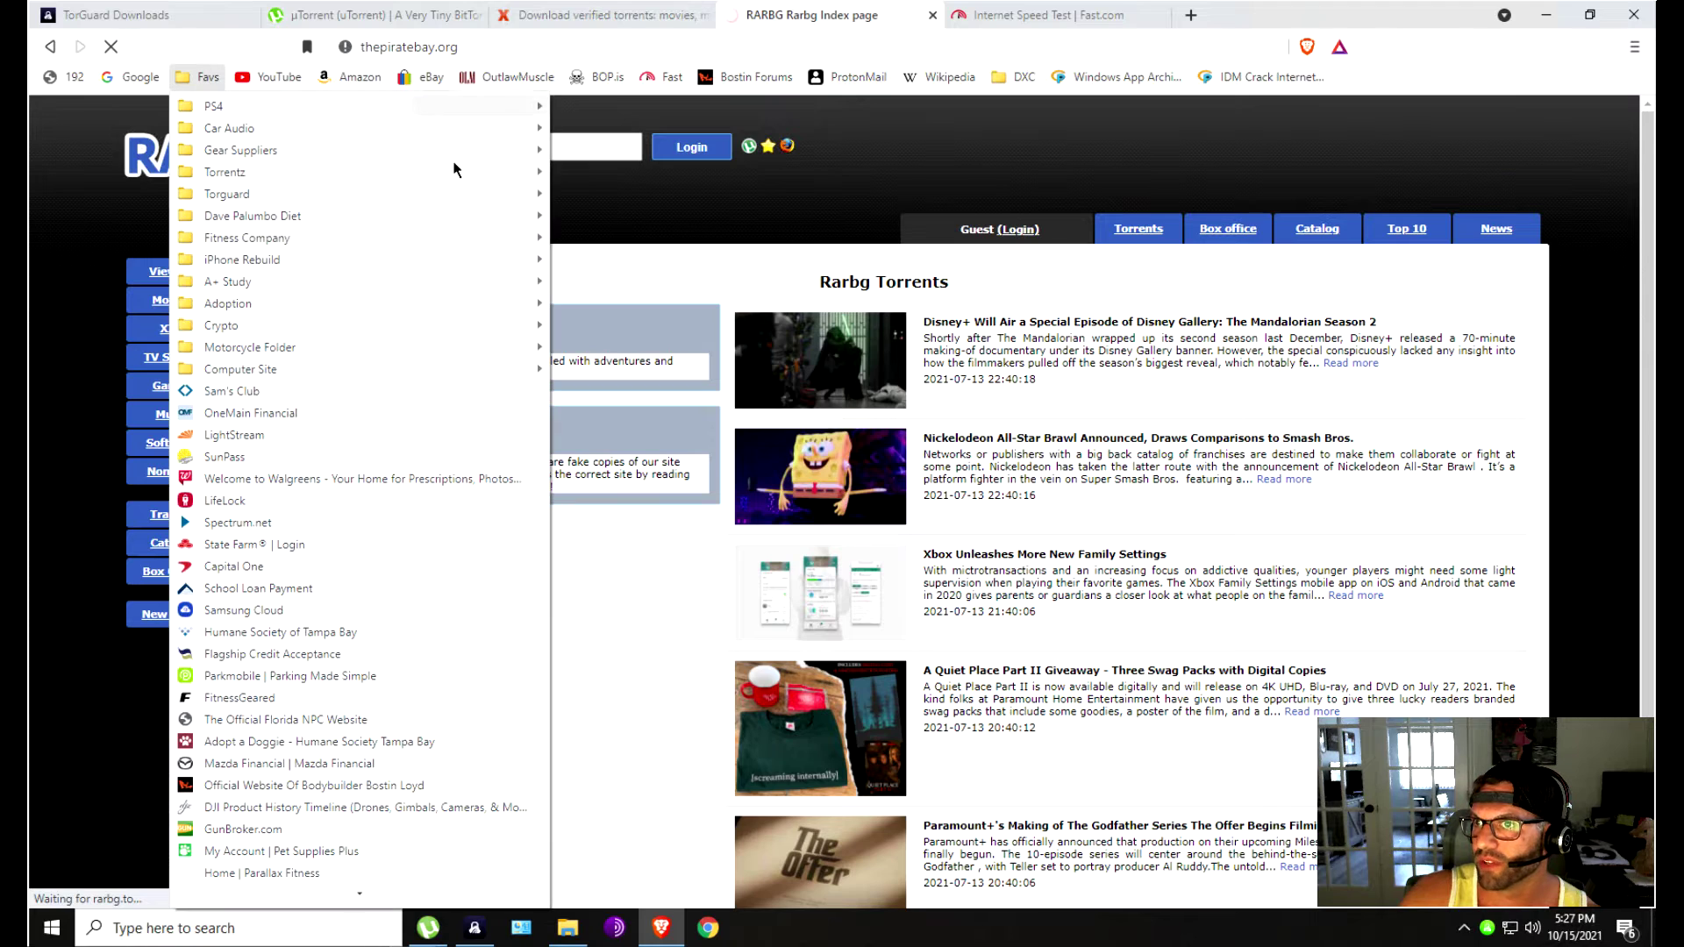
{"action": "mouse_move", "coordinate": [479, 171]}
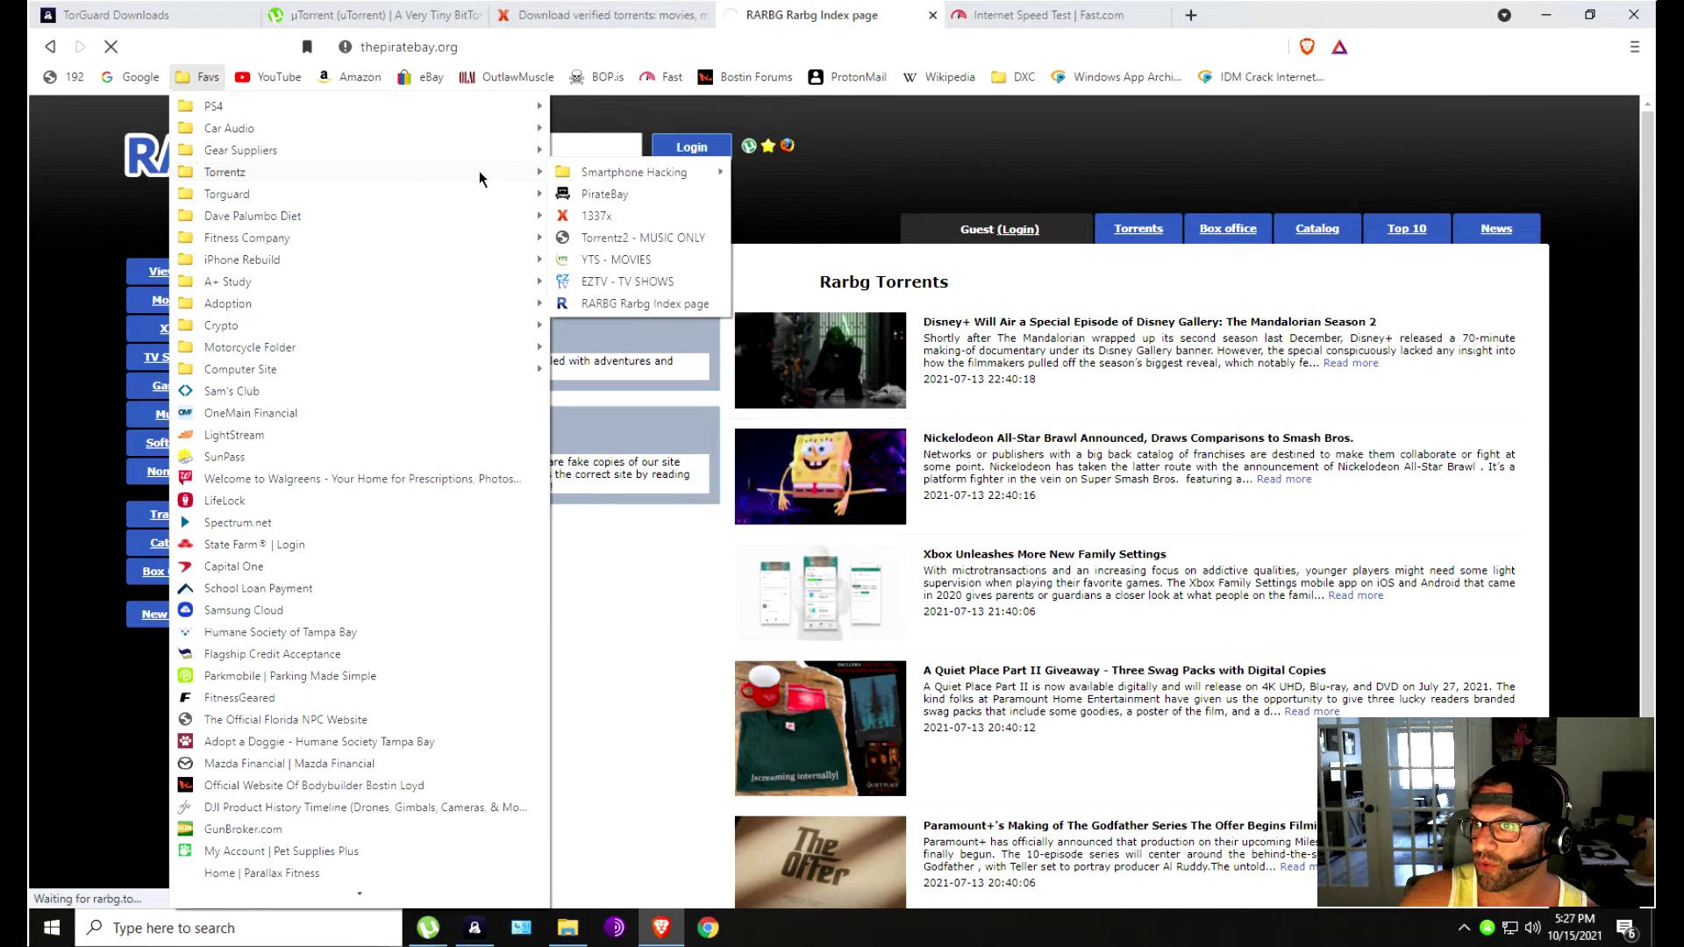
{"action": "left_click", "coordinate": [656, 238]}
Open the YTS movies site from the Torrentz bookmarks folder.
{"action": "left_click", "coordinate": [203, 77]}
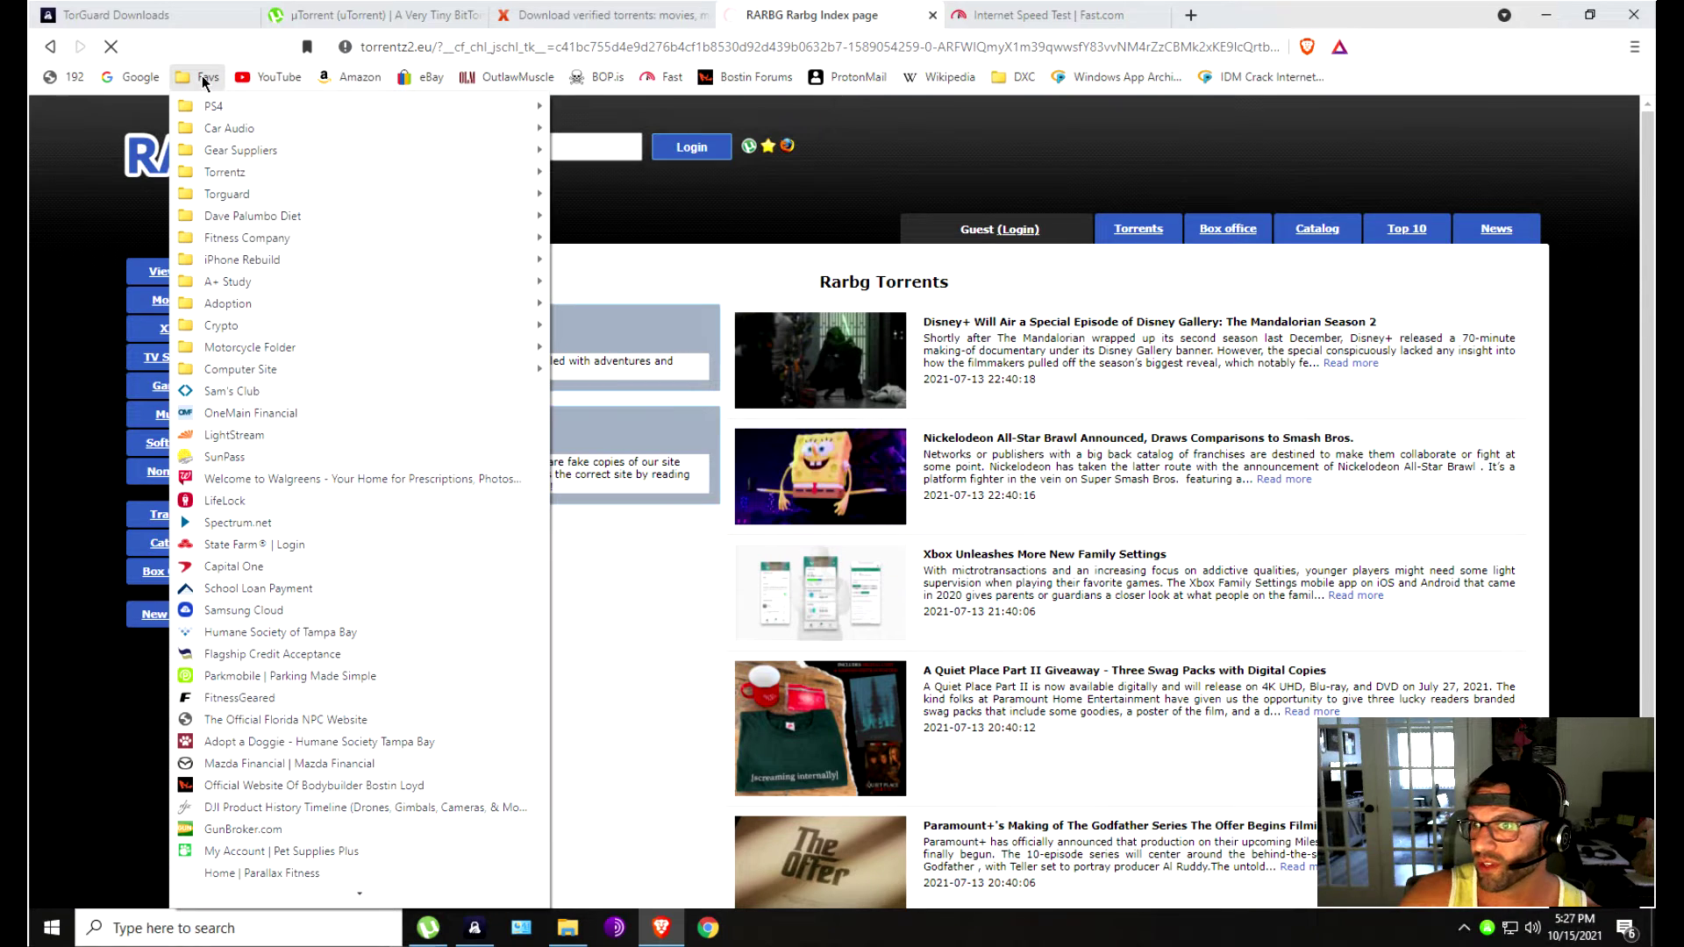
{"action": "mouse_move", "coordinate": [486, 172]}
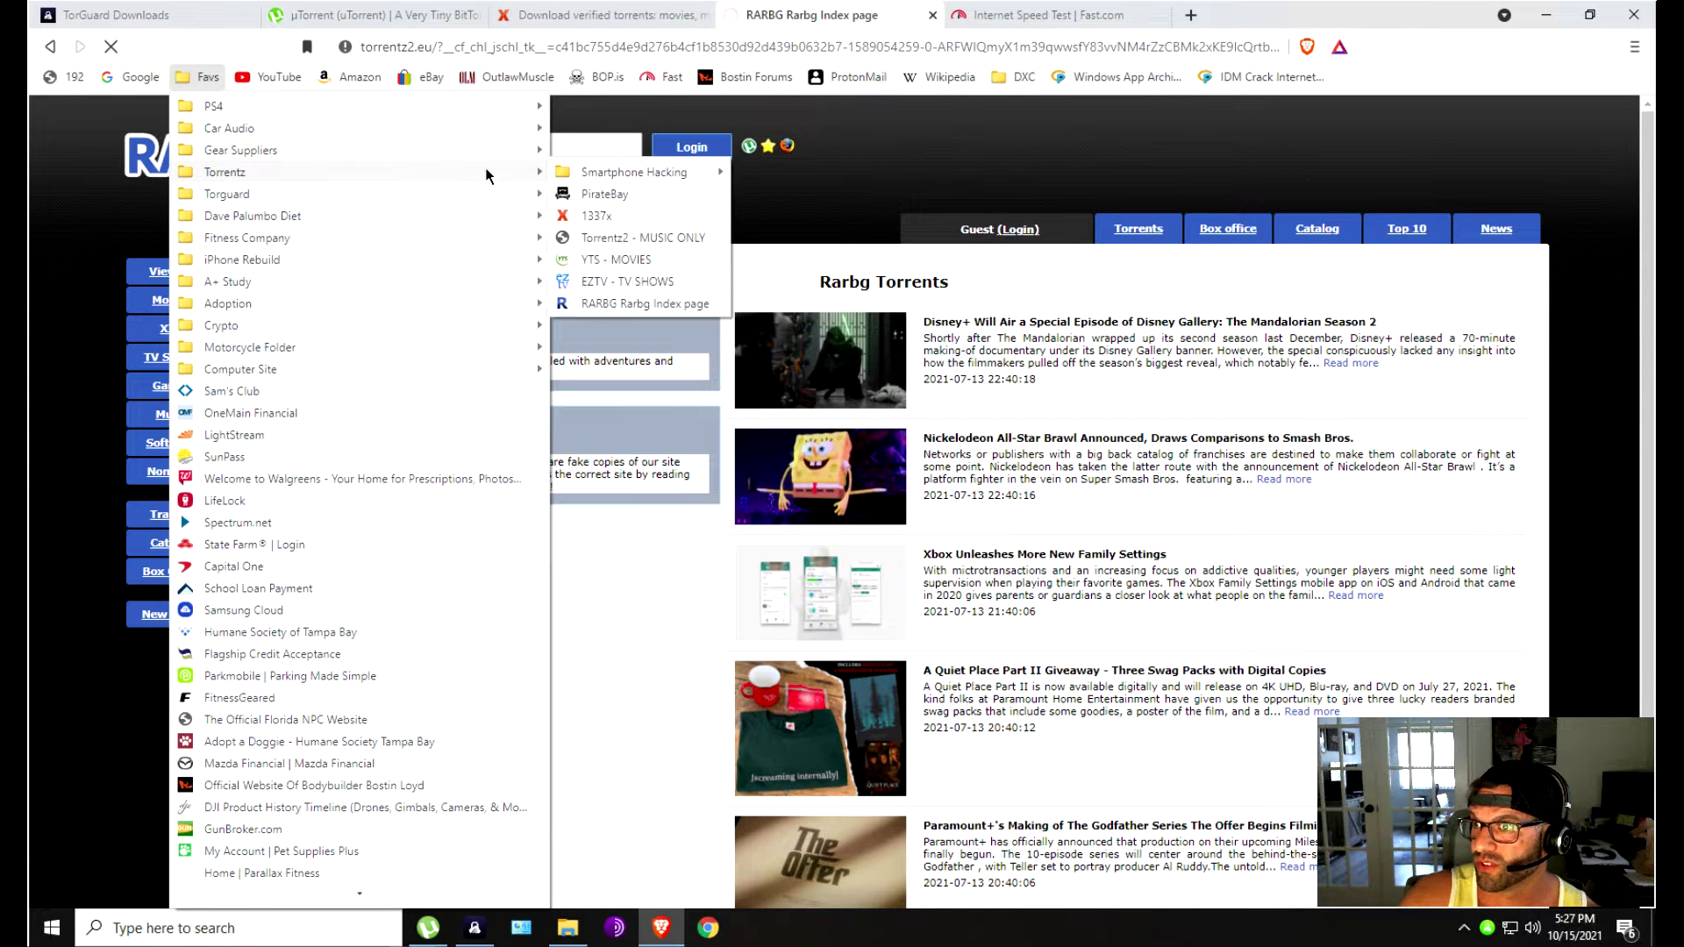
{"action": "left_click", "coordinate": [614, 260]}
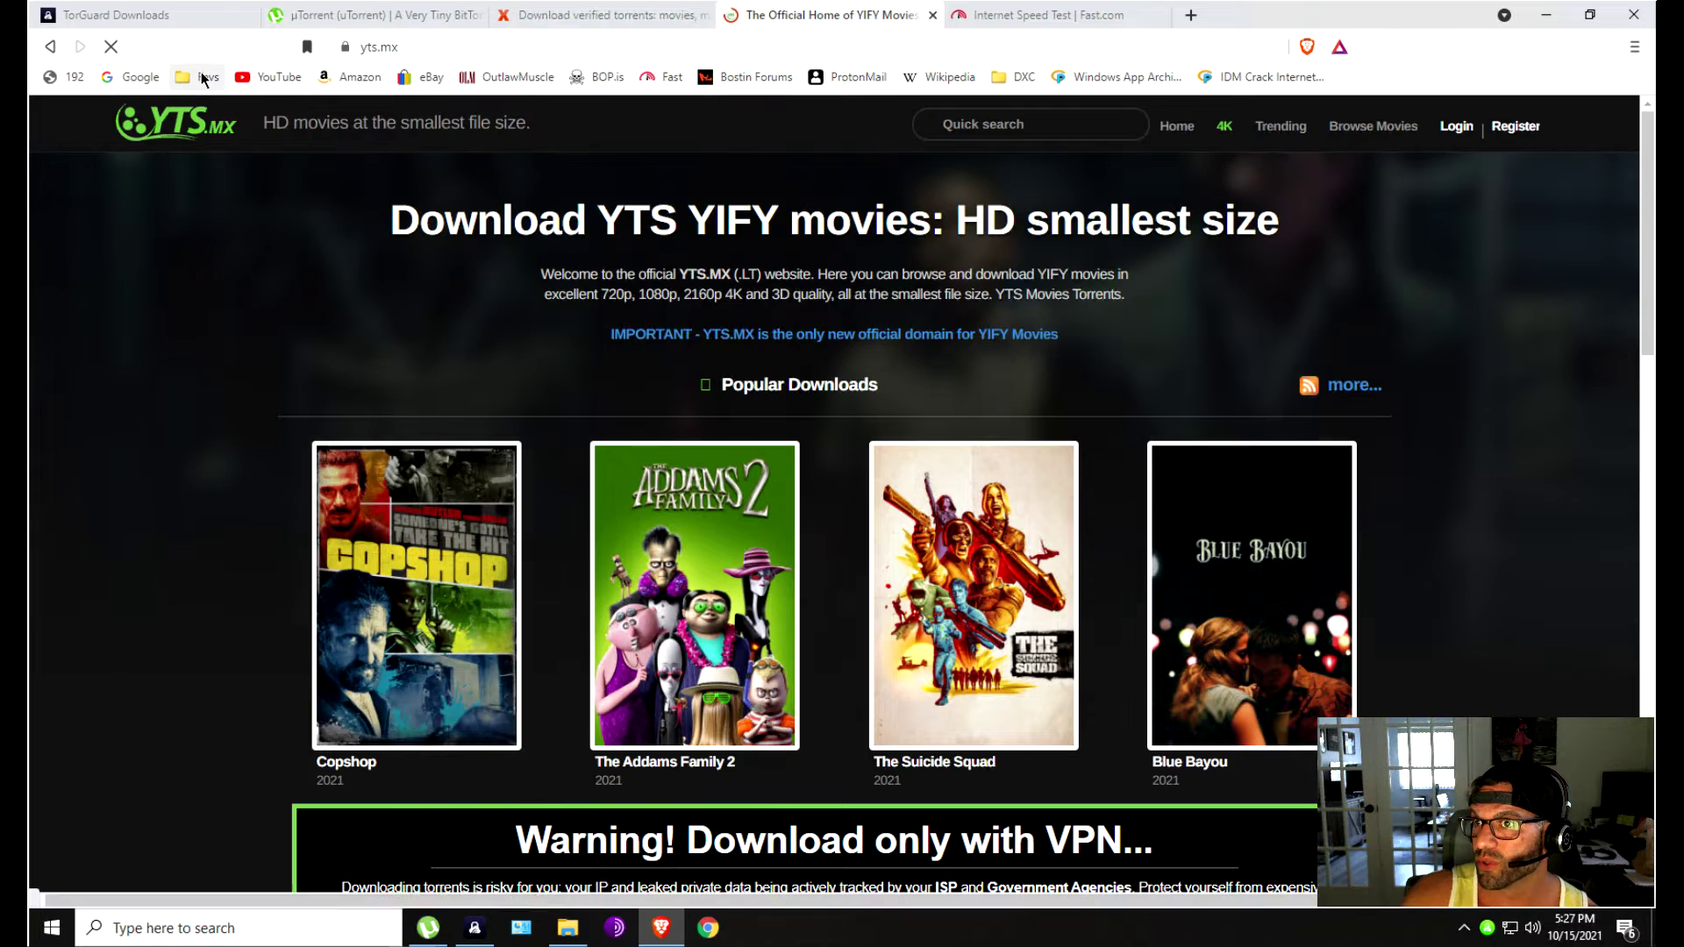
Try to open the EZTV site from the Torrentz bookmarks folder, then close its browser tab.
{"action": "left_click", "coordinate": [200, 76]}
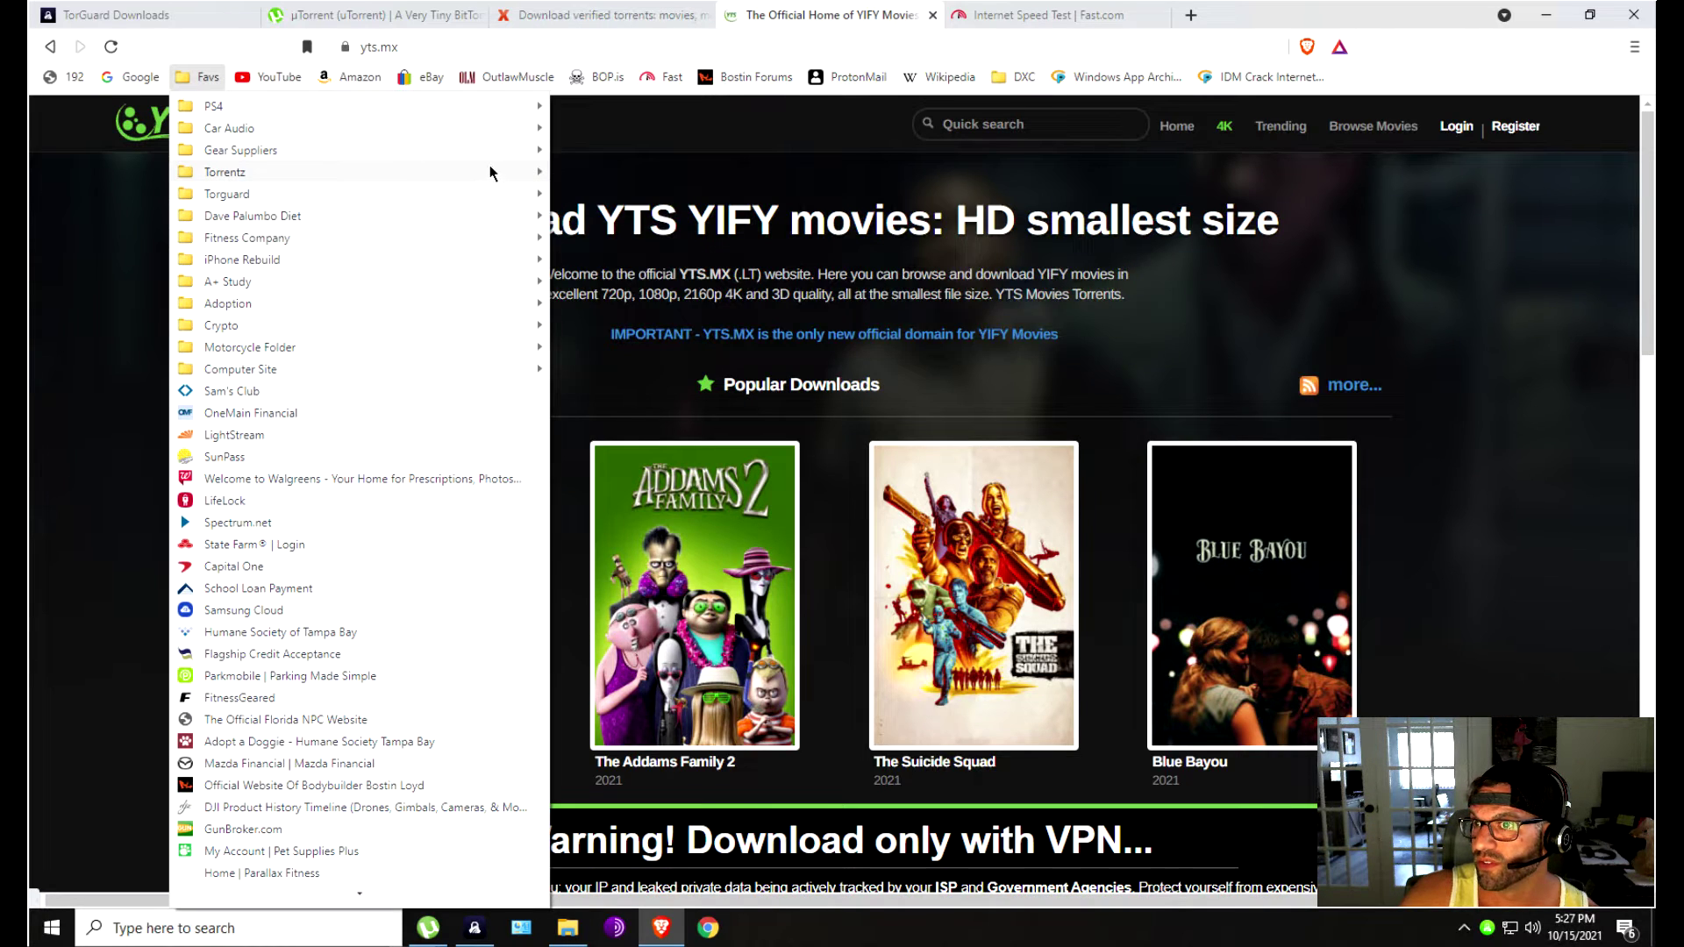
{"action": "mouse_move", "coordinate": [489, 171]}
{"action": "left_click", "coordinate": [644, 282]}
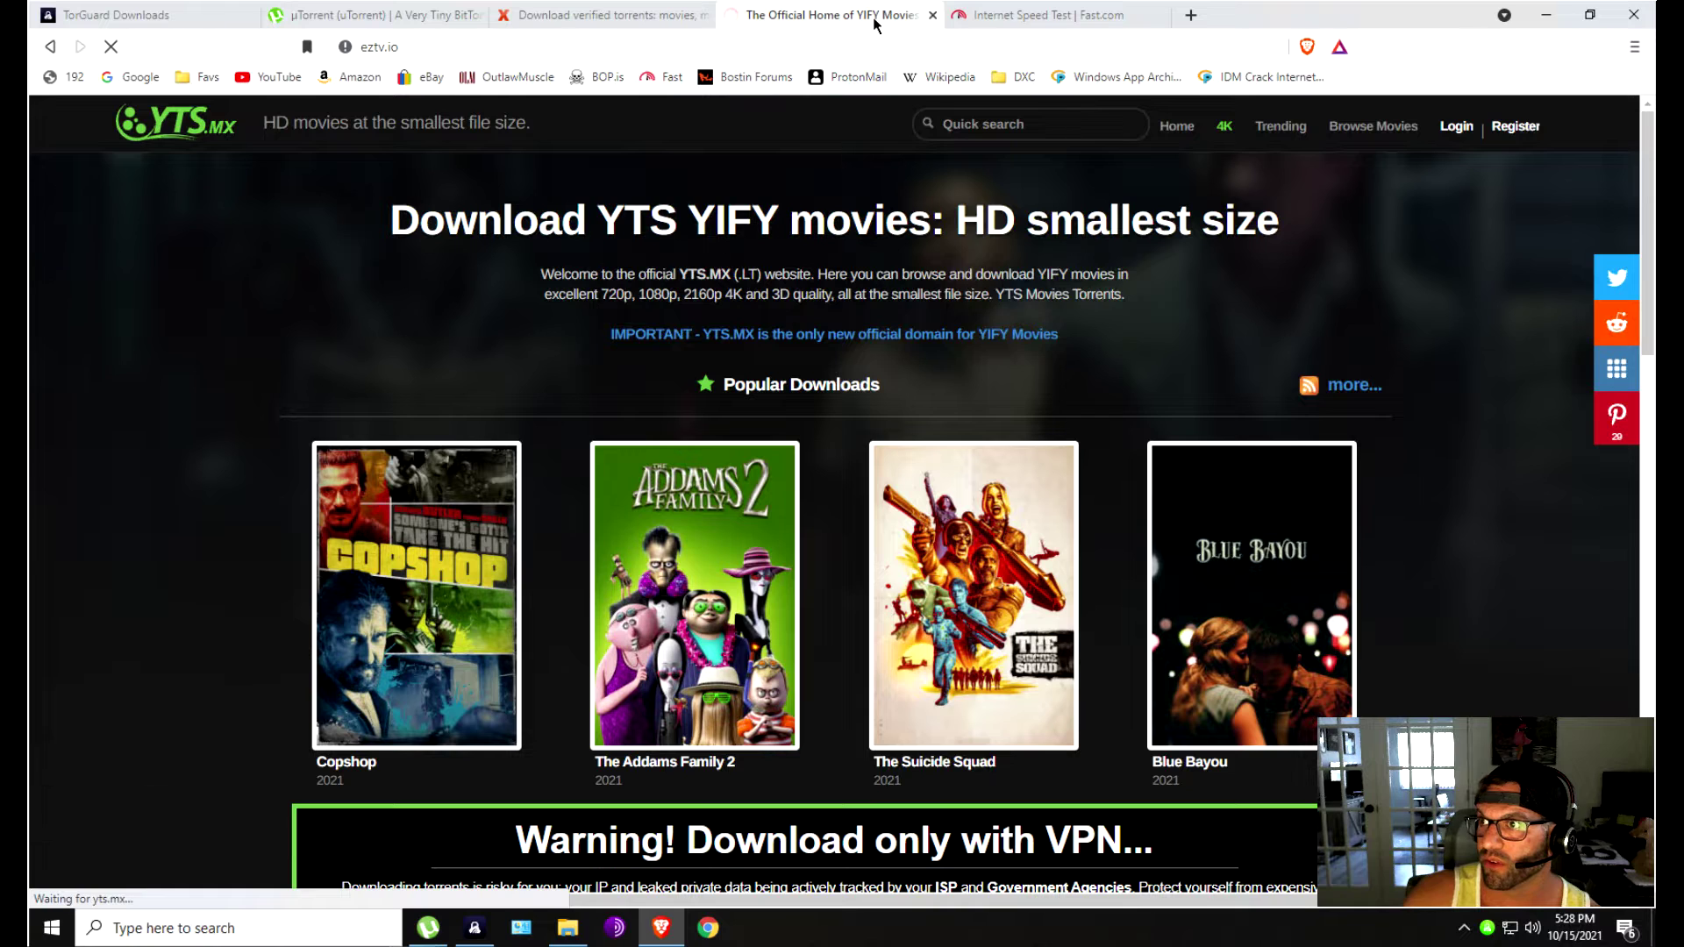
{"action": "left_click", "coordinate": [932, 16]}
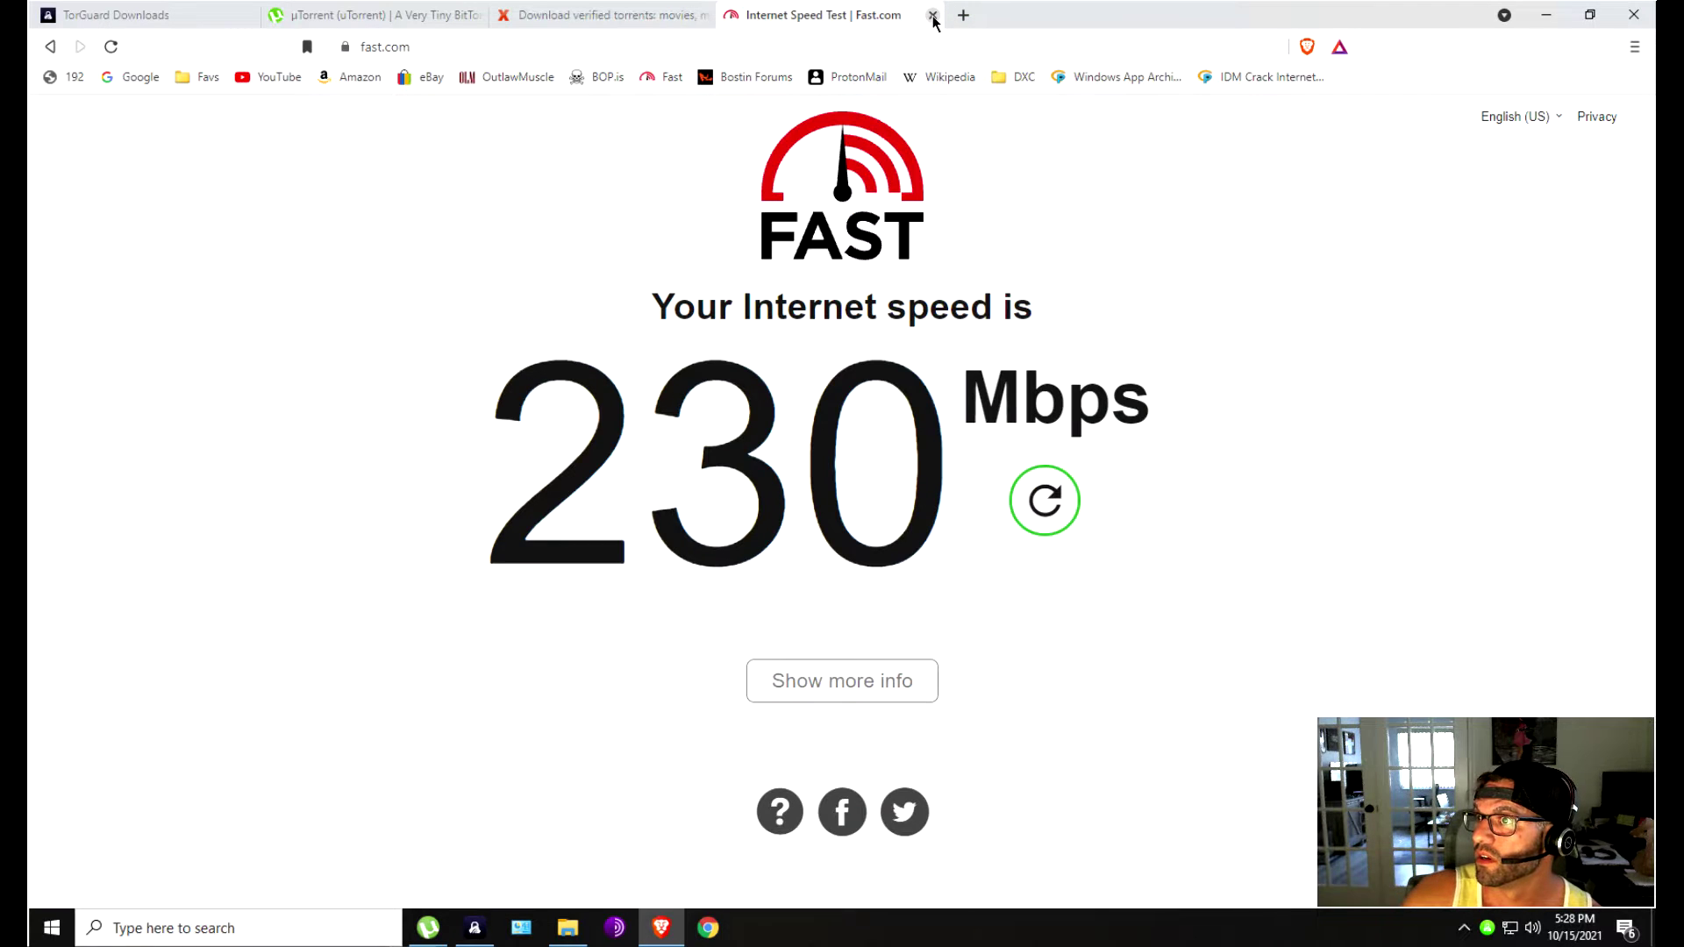
View the µTorrent website tab and the µTorrent client's torrent list, then minimize both windows to show the desktop.
{"action": "left_click", "coordinate": [421, 15]}
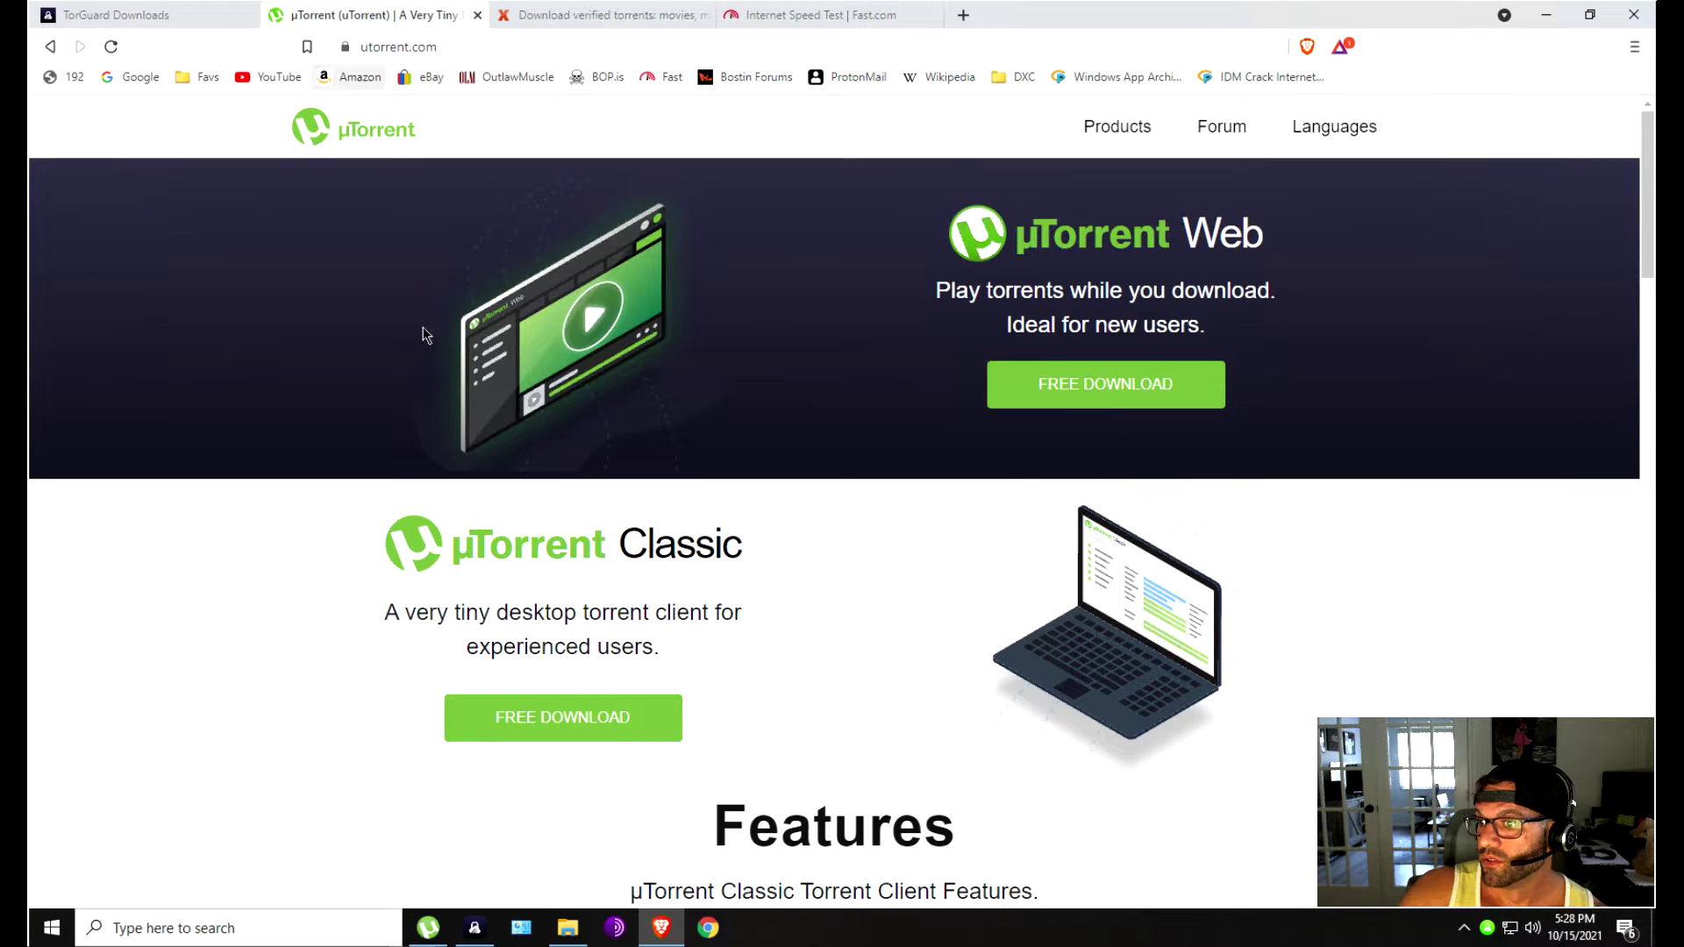
{"action": "left_click", "coordinate": [427, 928]}
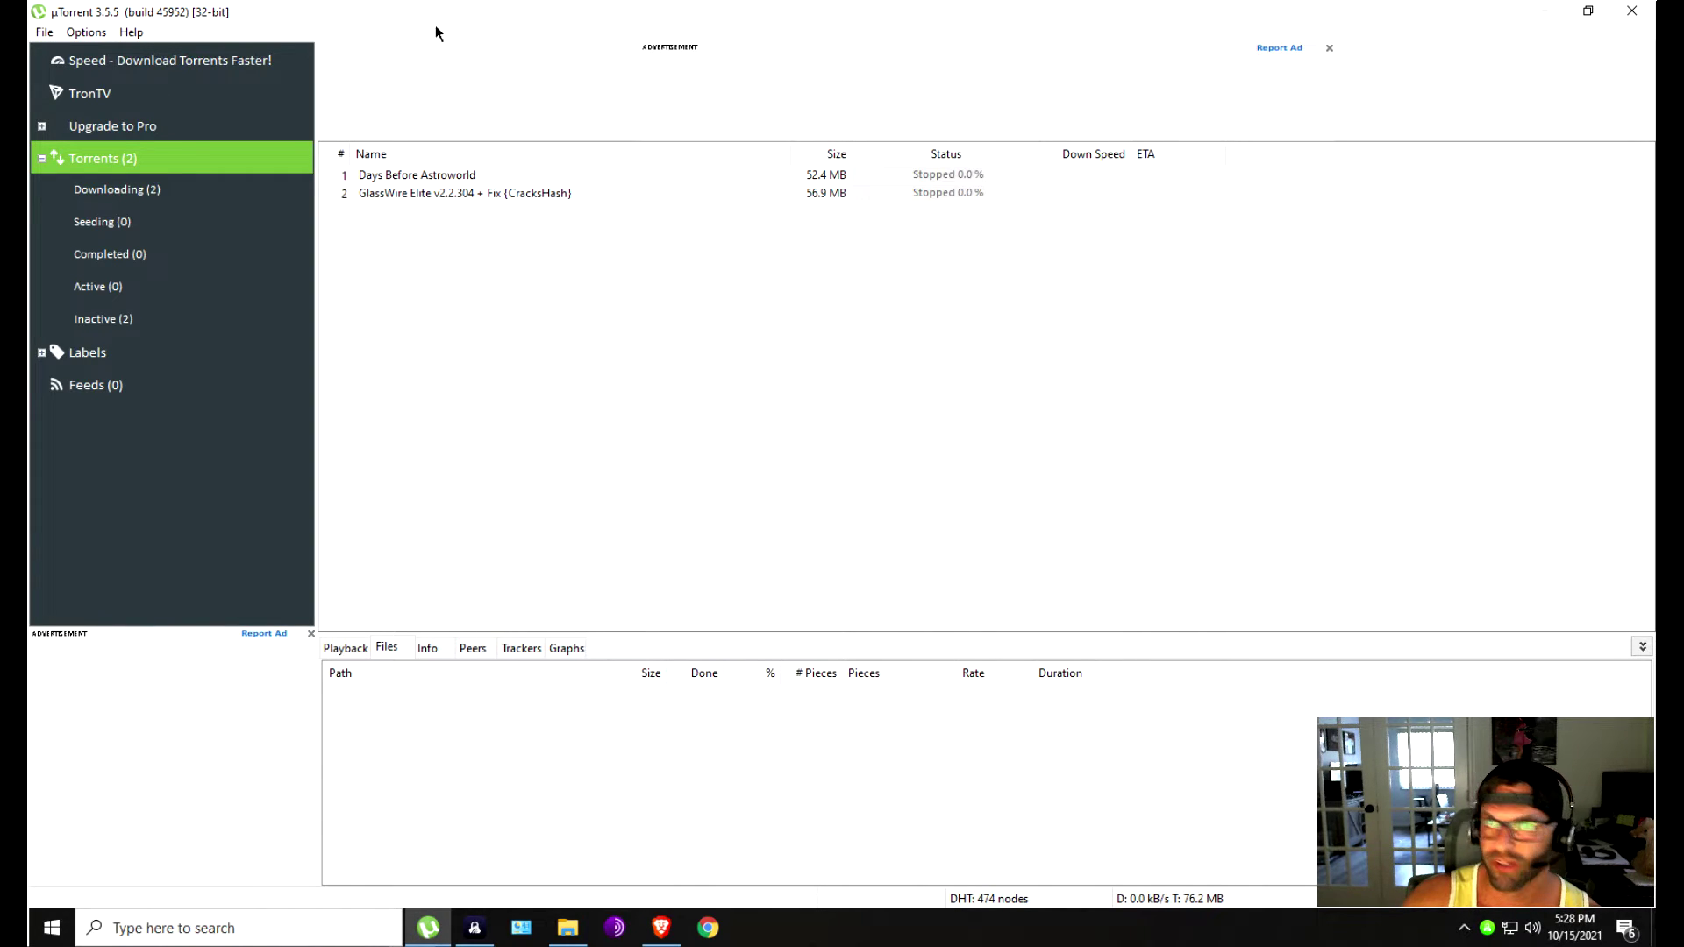
{"action": "left_click", "coordinate": [1545, 12]}
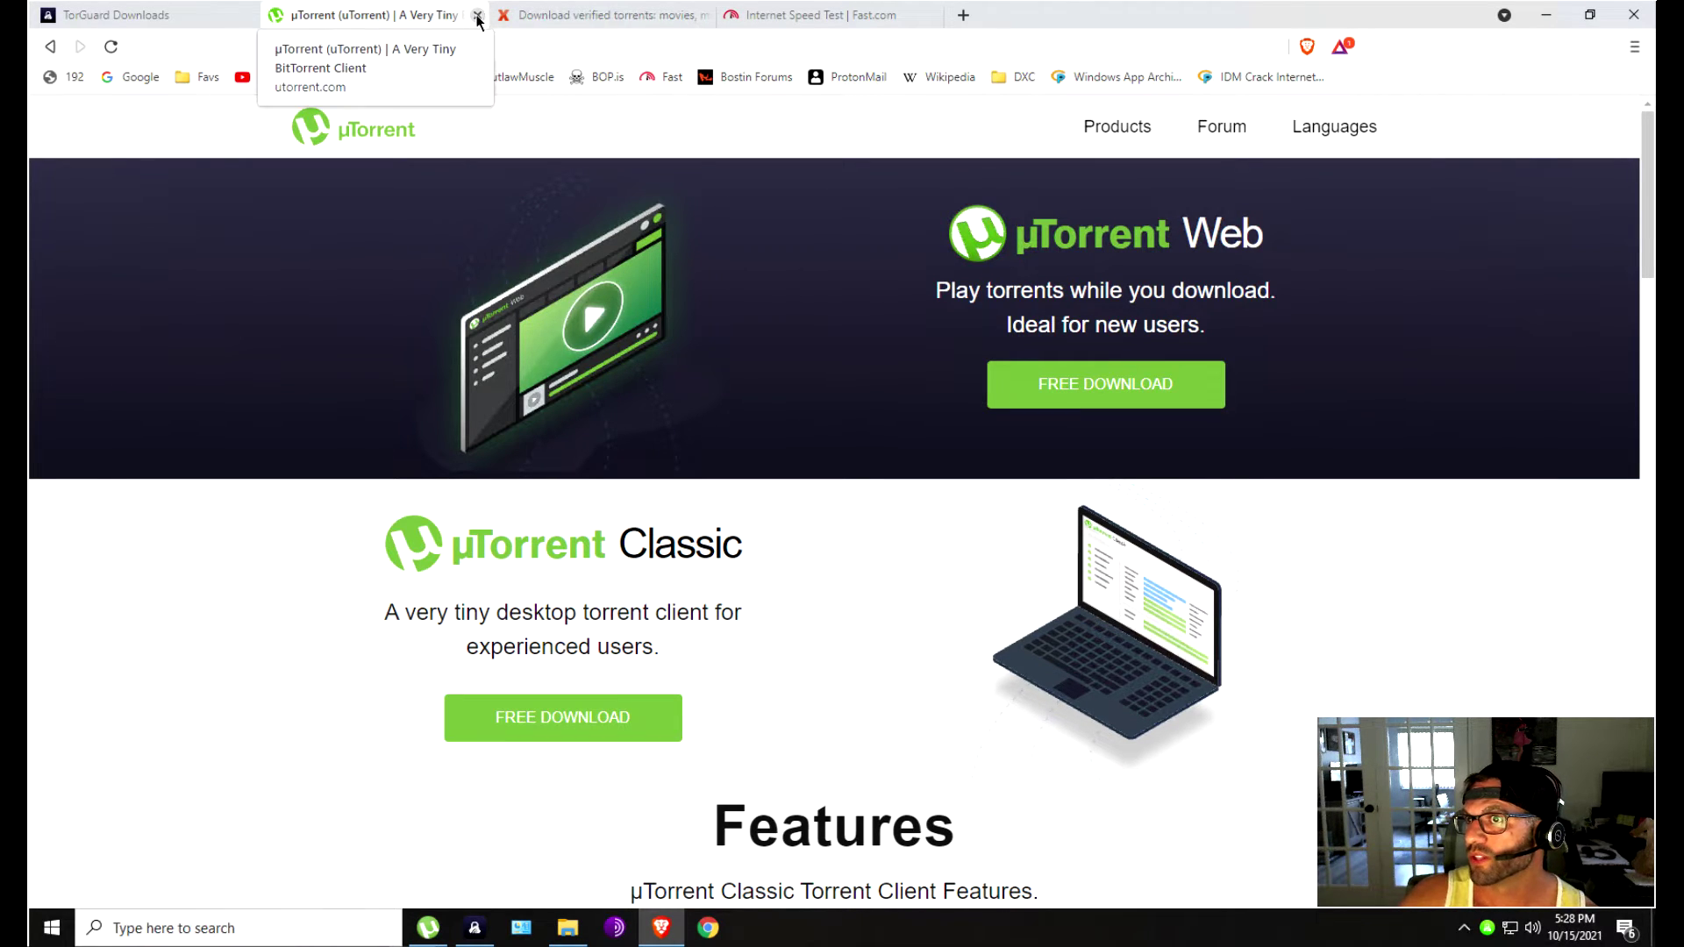
{"action": "left_click", "coordinate": [1547, 15]}
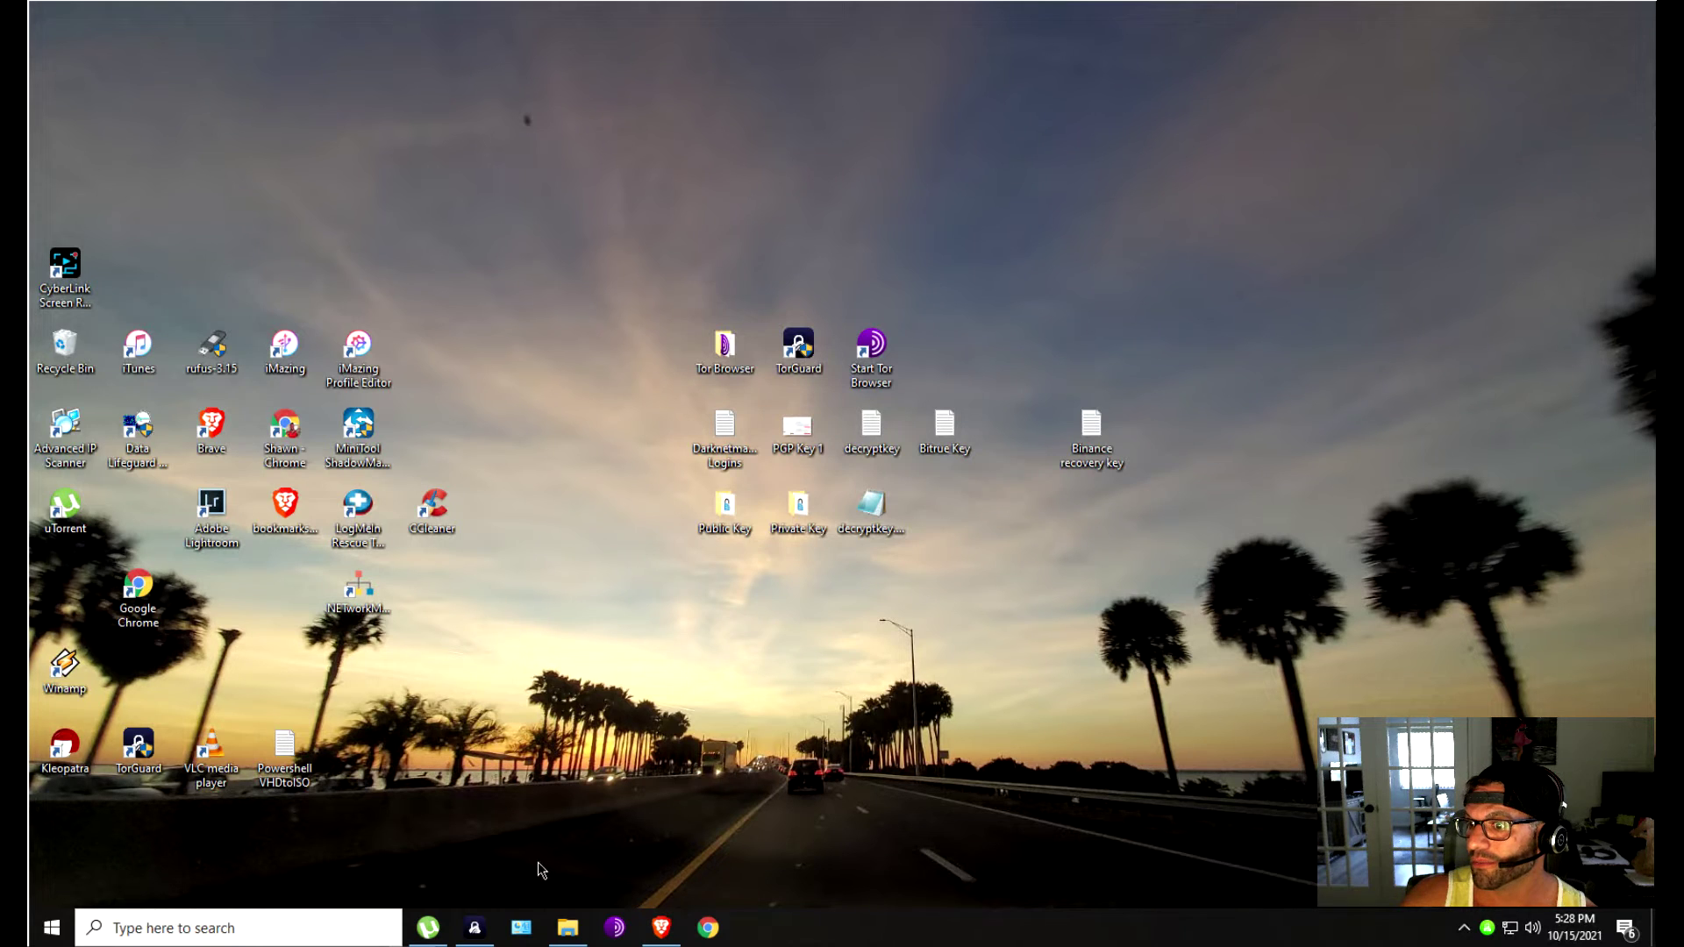
Switch to File Explorer, maximize its window and open the Software folder on the 3TB (D:) drive.
{"action": "left_click", "coordinate": [568, 929]}
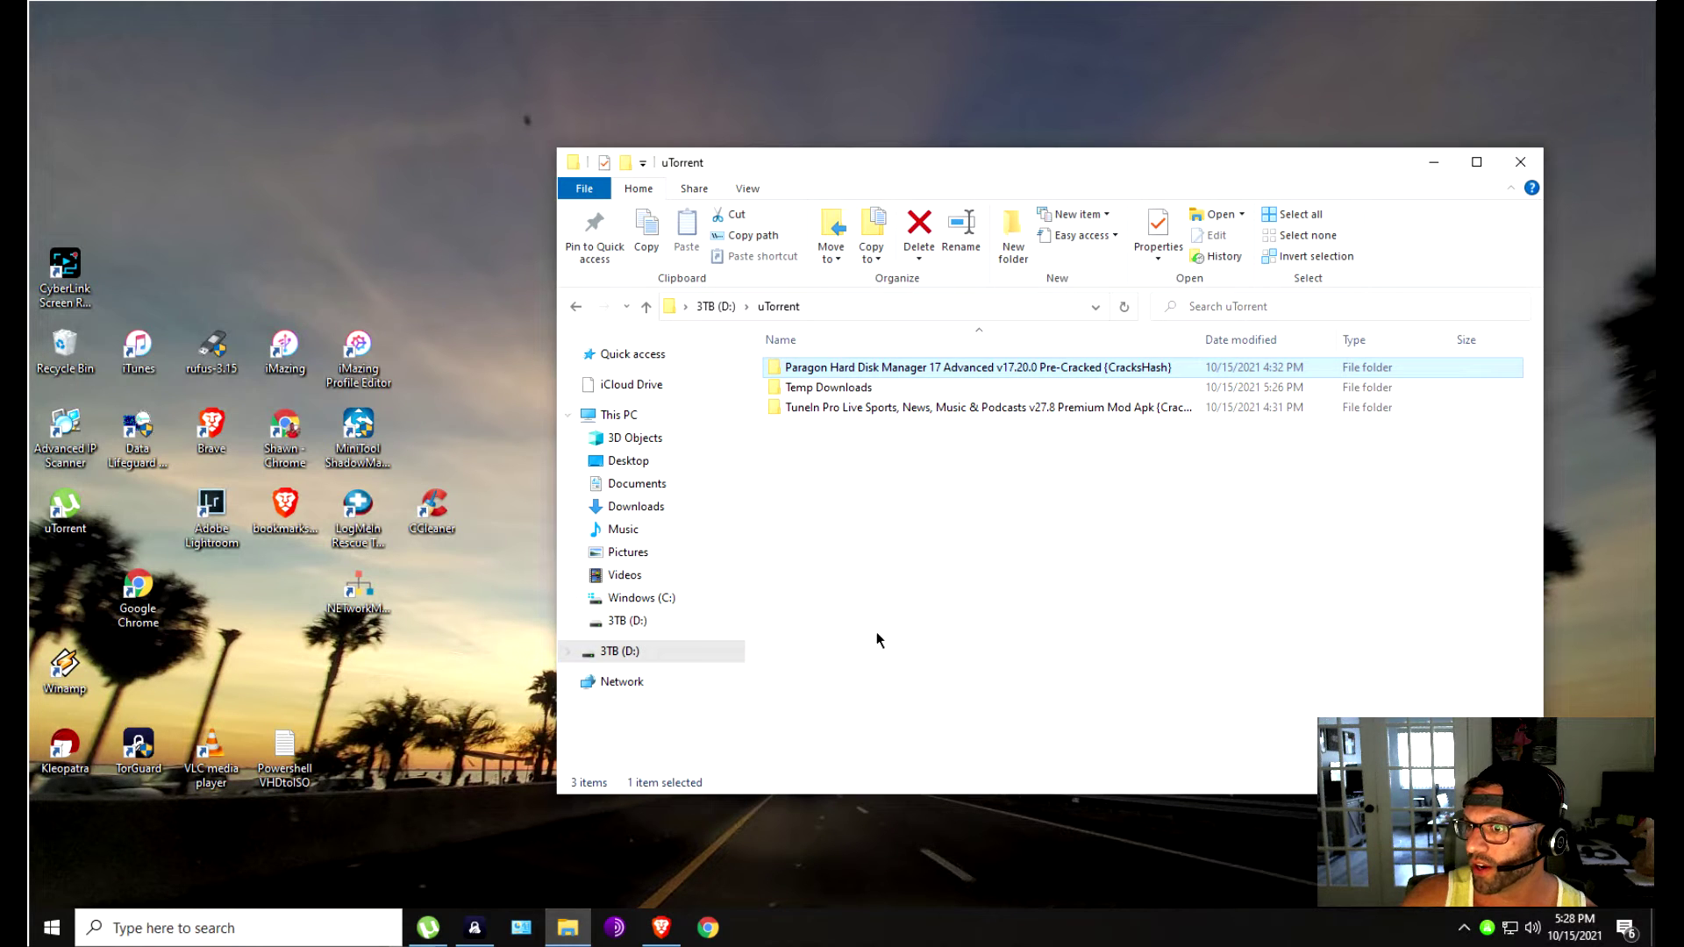
{"action": "double_click", "coordinate": [802, 162]}
{"action": "left_click", "coordinate": [188, 152]}
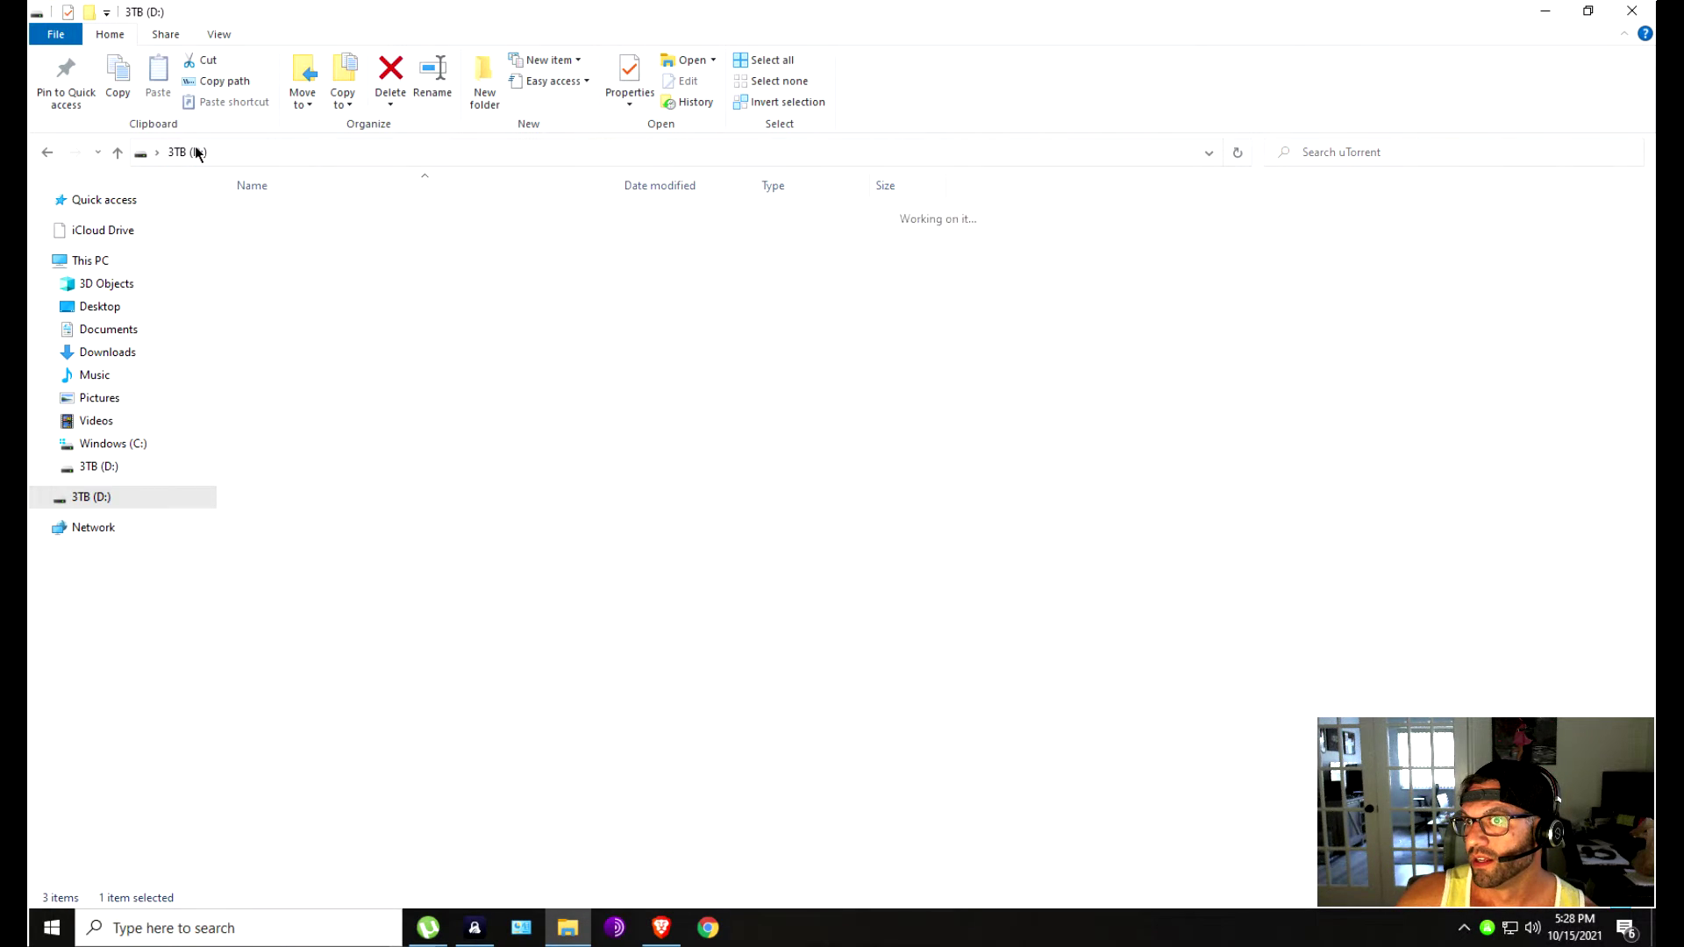
{"action": "double_click", "coordinate": [305, 317]}
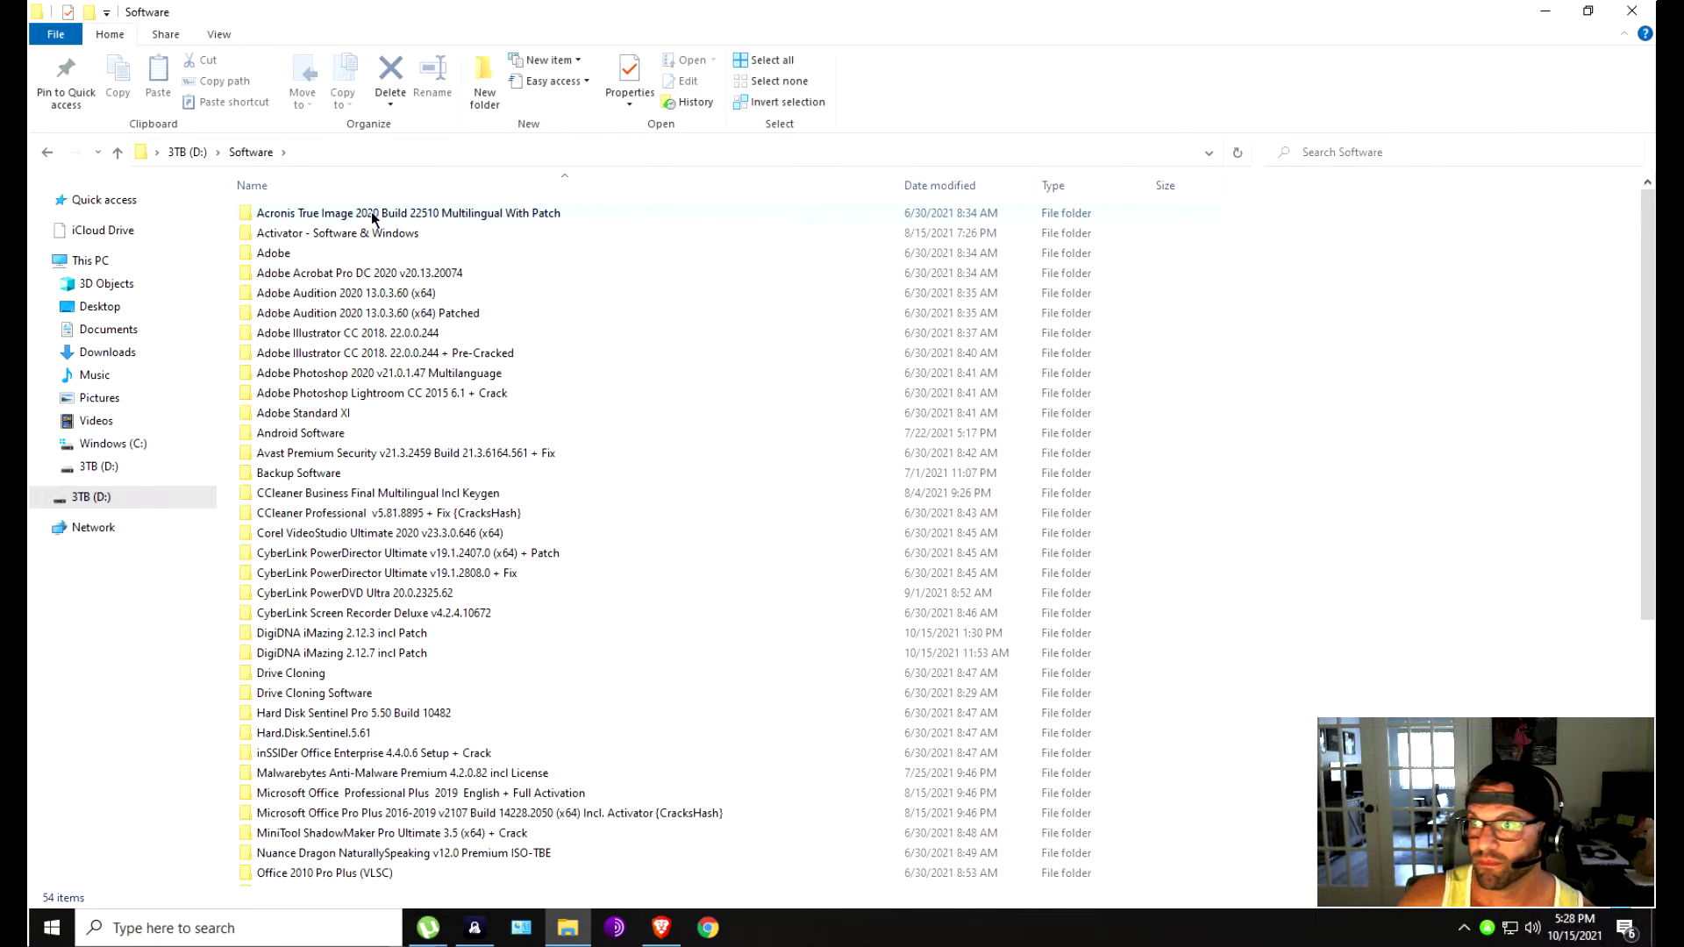
Look through the Software folder's downloads, pointing out the Adobe Acrobat, DigiDNA iMazing, Malwarebytes, MiniTool and Office 2010 folders.
{"action": "left_click", "coordinate": [319, 277]}
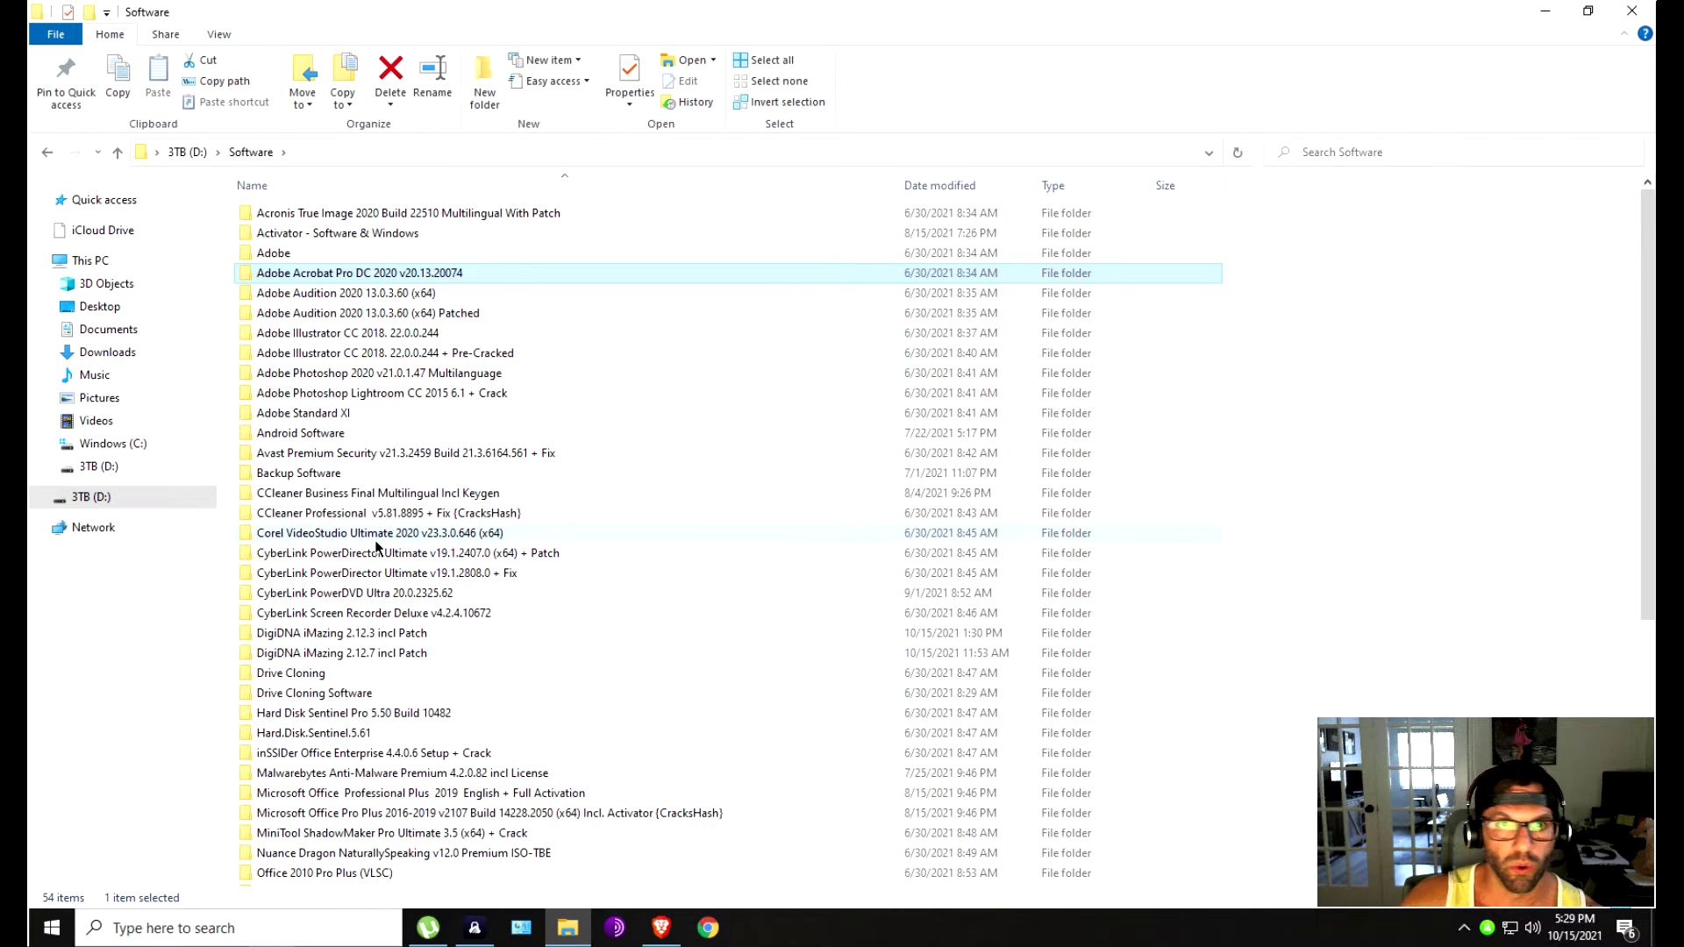
{"action": "mouse_move", "coordinate": [376, 545]}
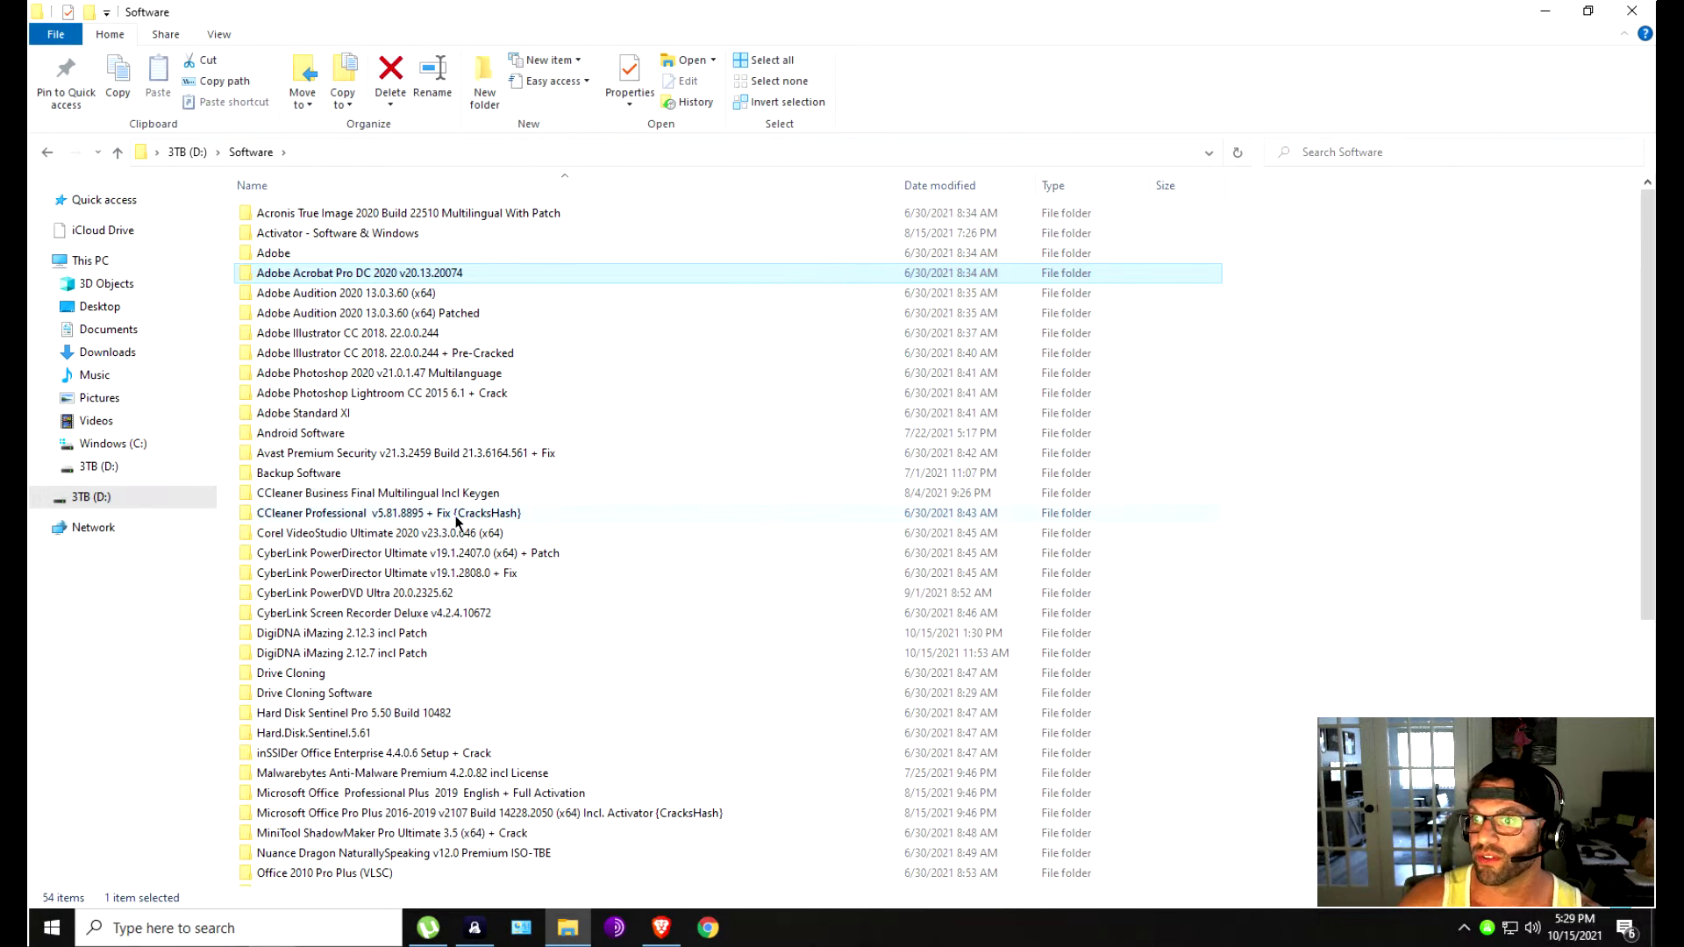
{"action": "left_click", "coordinate": [450, 633]}
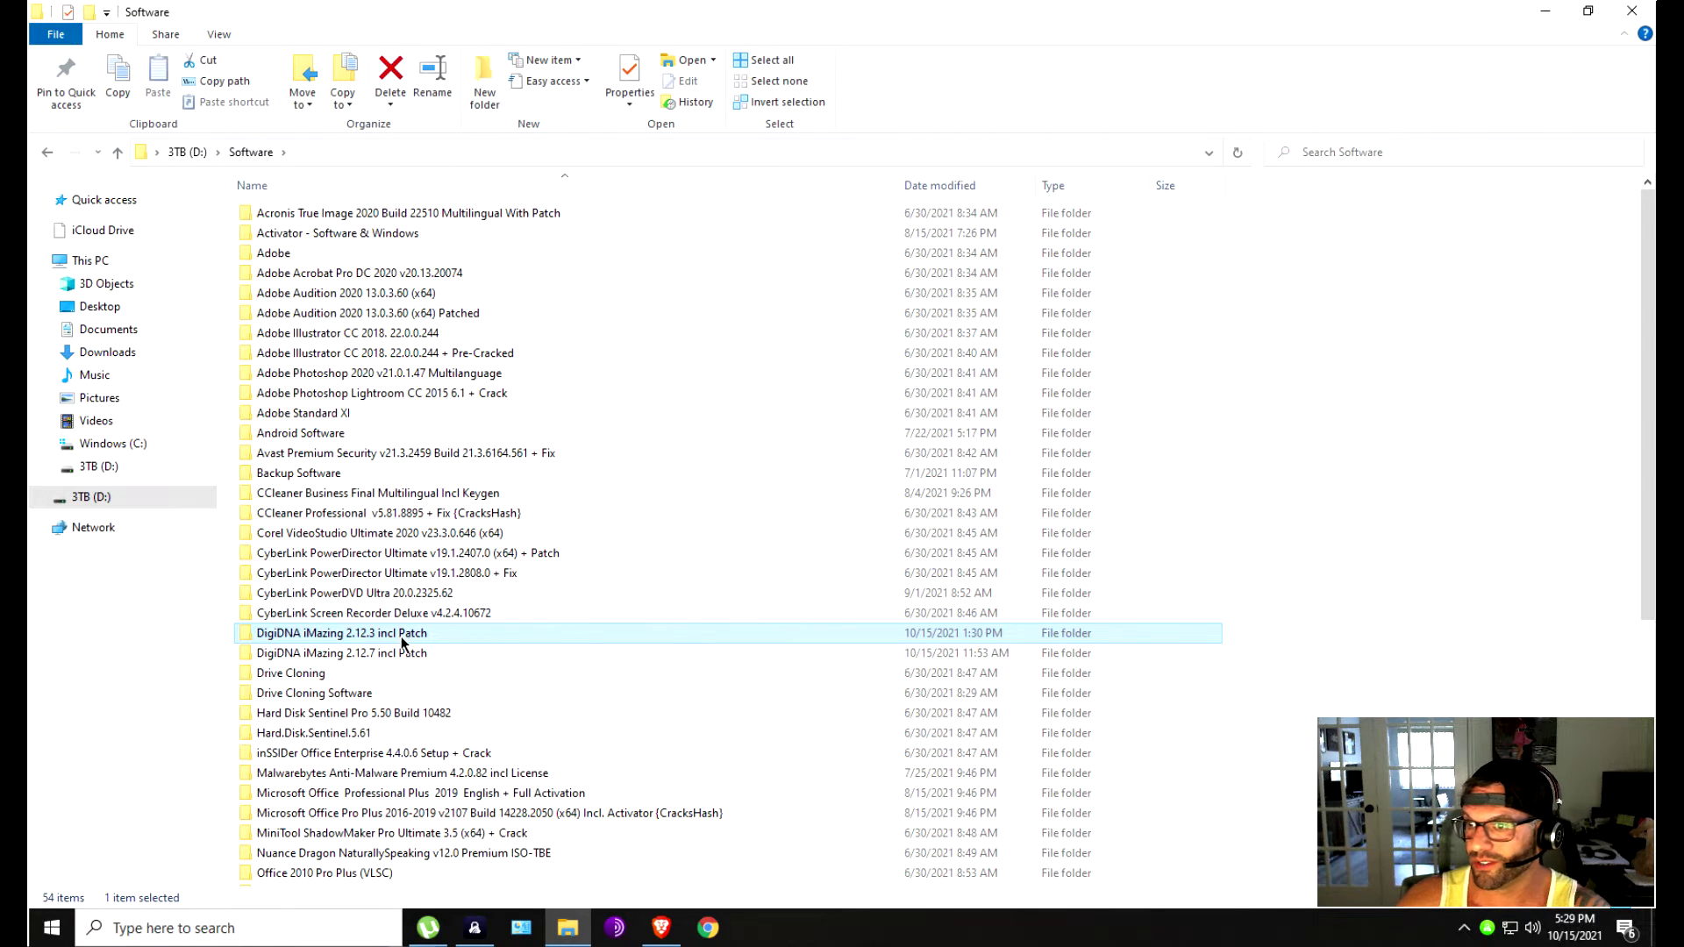
{"action": "scroll", "coordinate": [406, 636], "scroll_direction": "down", "scroll_amount": 2}
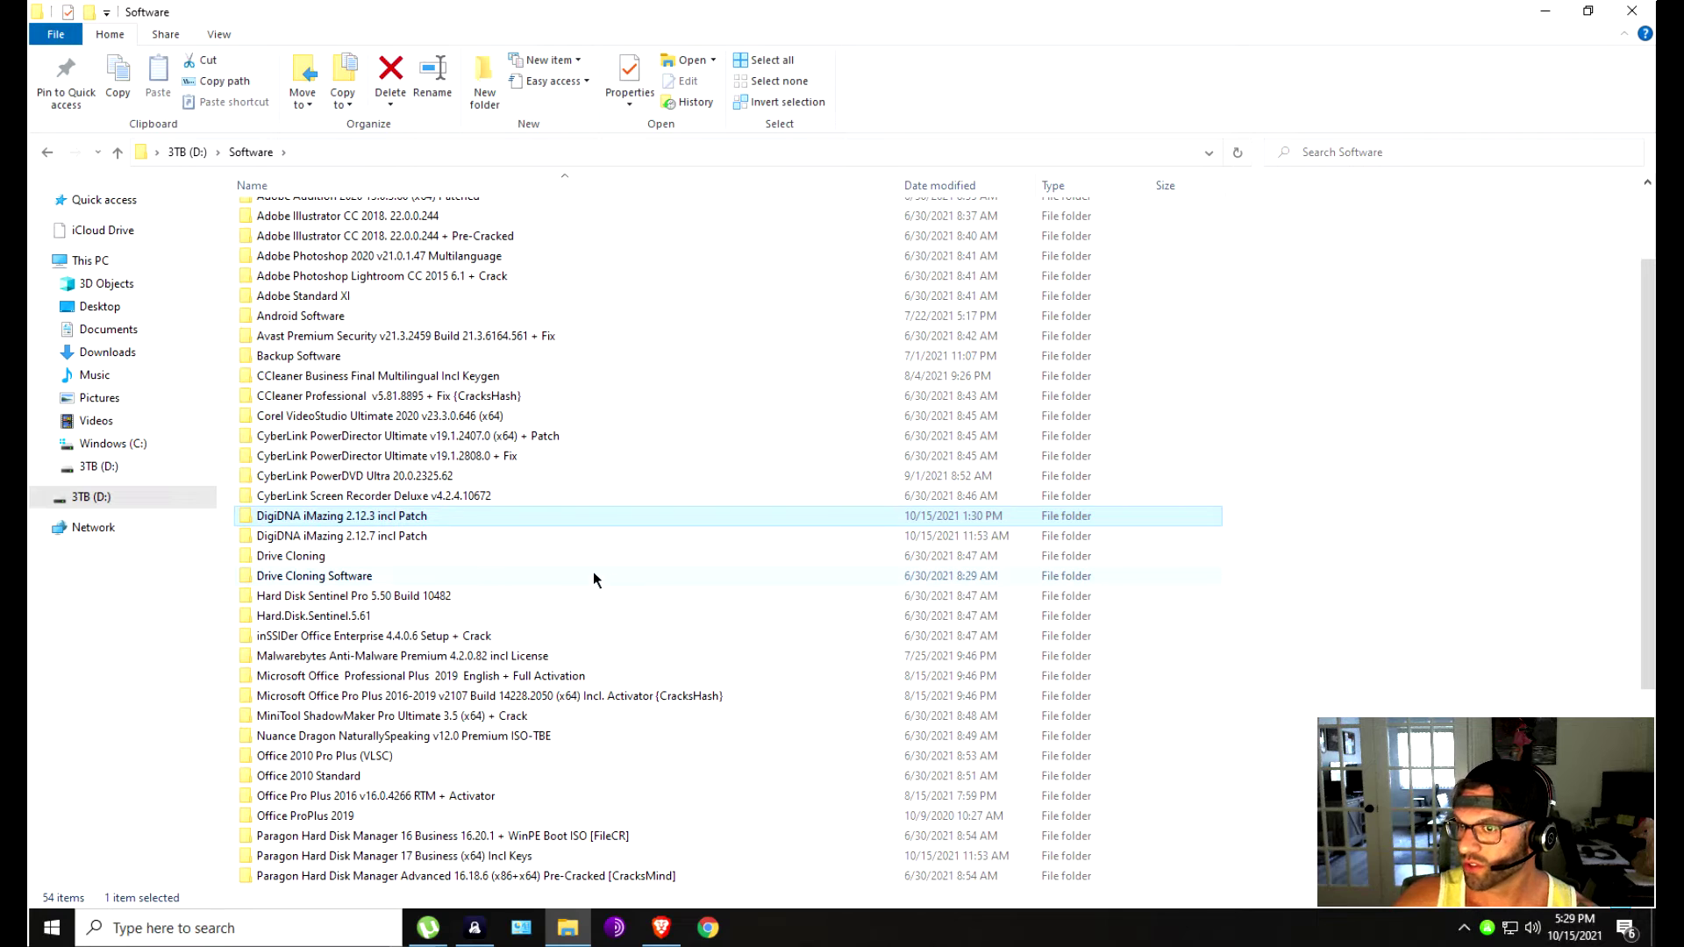
{"action": "scroll", "coordinate": [584, 574], "scroll_direction": "down", "scroll_amount": 1}
{"action": "left_click", "coordinate": [422, 599]}
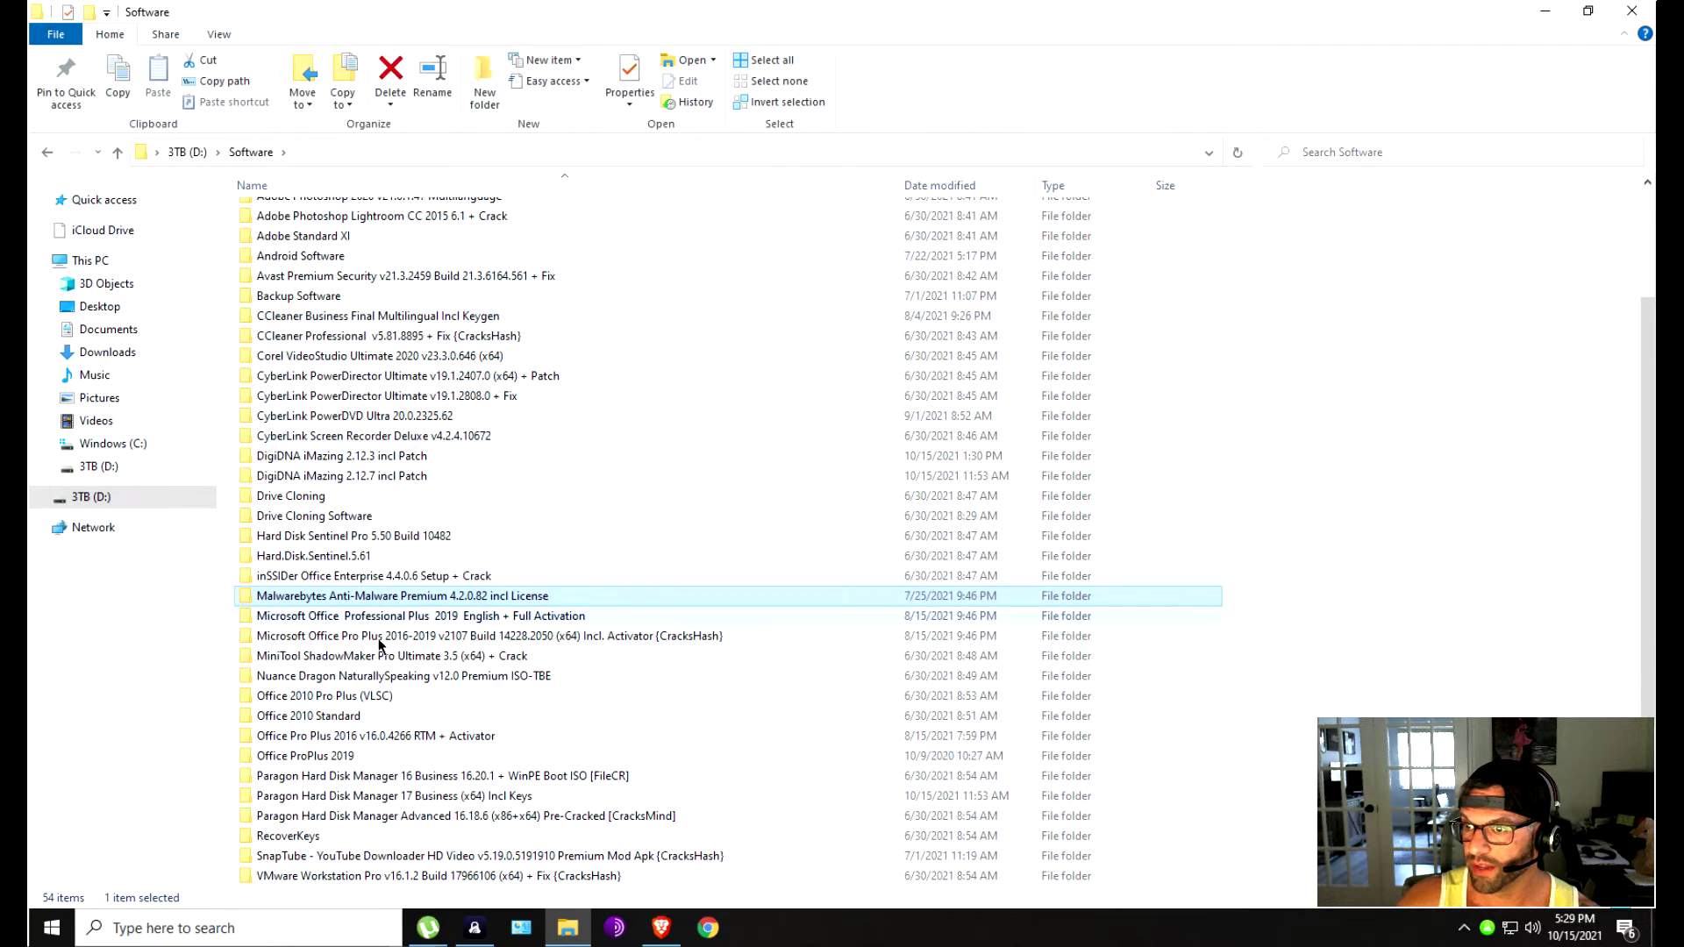
{"action": "left_click", "coordinate": [382, 654]}
{"action": "left_click", "coordinate": [456, 715]}
Examine the Paragon Hard Disk Manager 16 and 17 entries and the remaining items at the end of the Software folder.
{"action": "scroll", "coordinate": [457, 716], "scroll_direction": "down", "scroll_amount": 2}
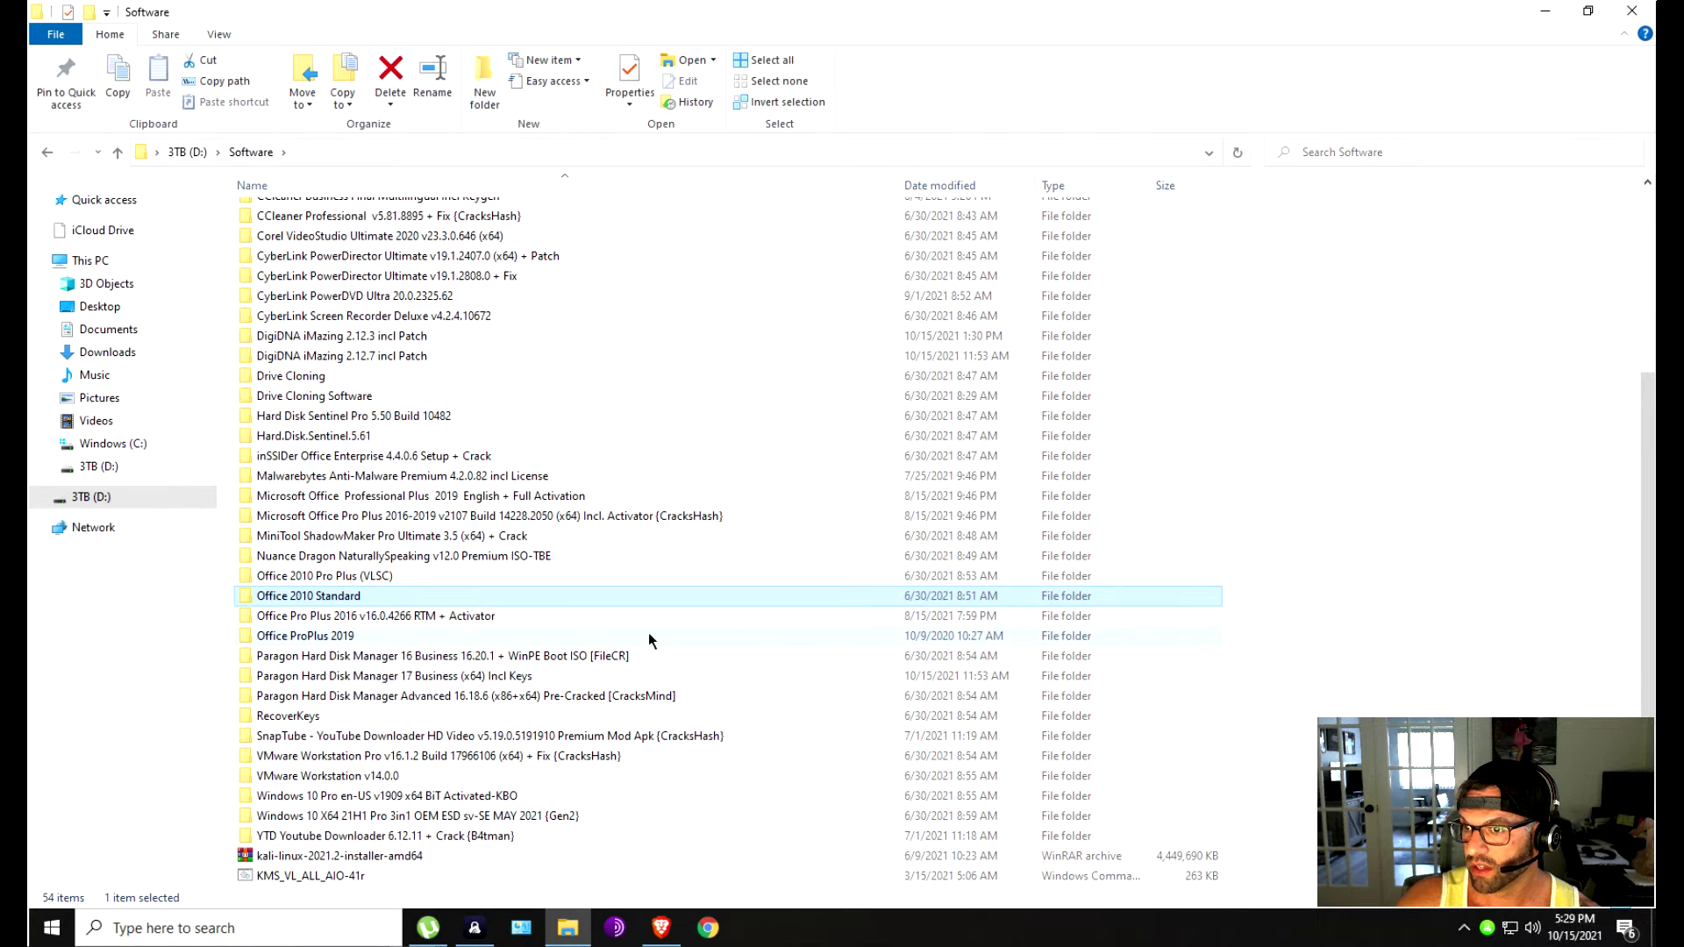
{"action": "left_click", "coordinate": [463, 681]}
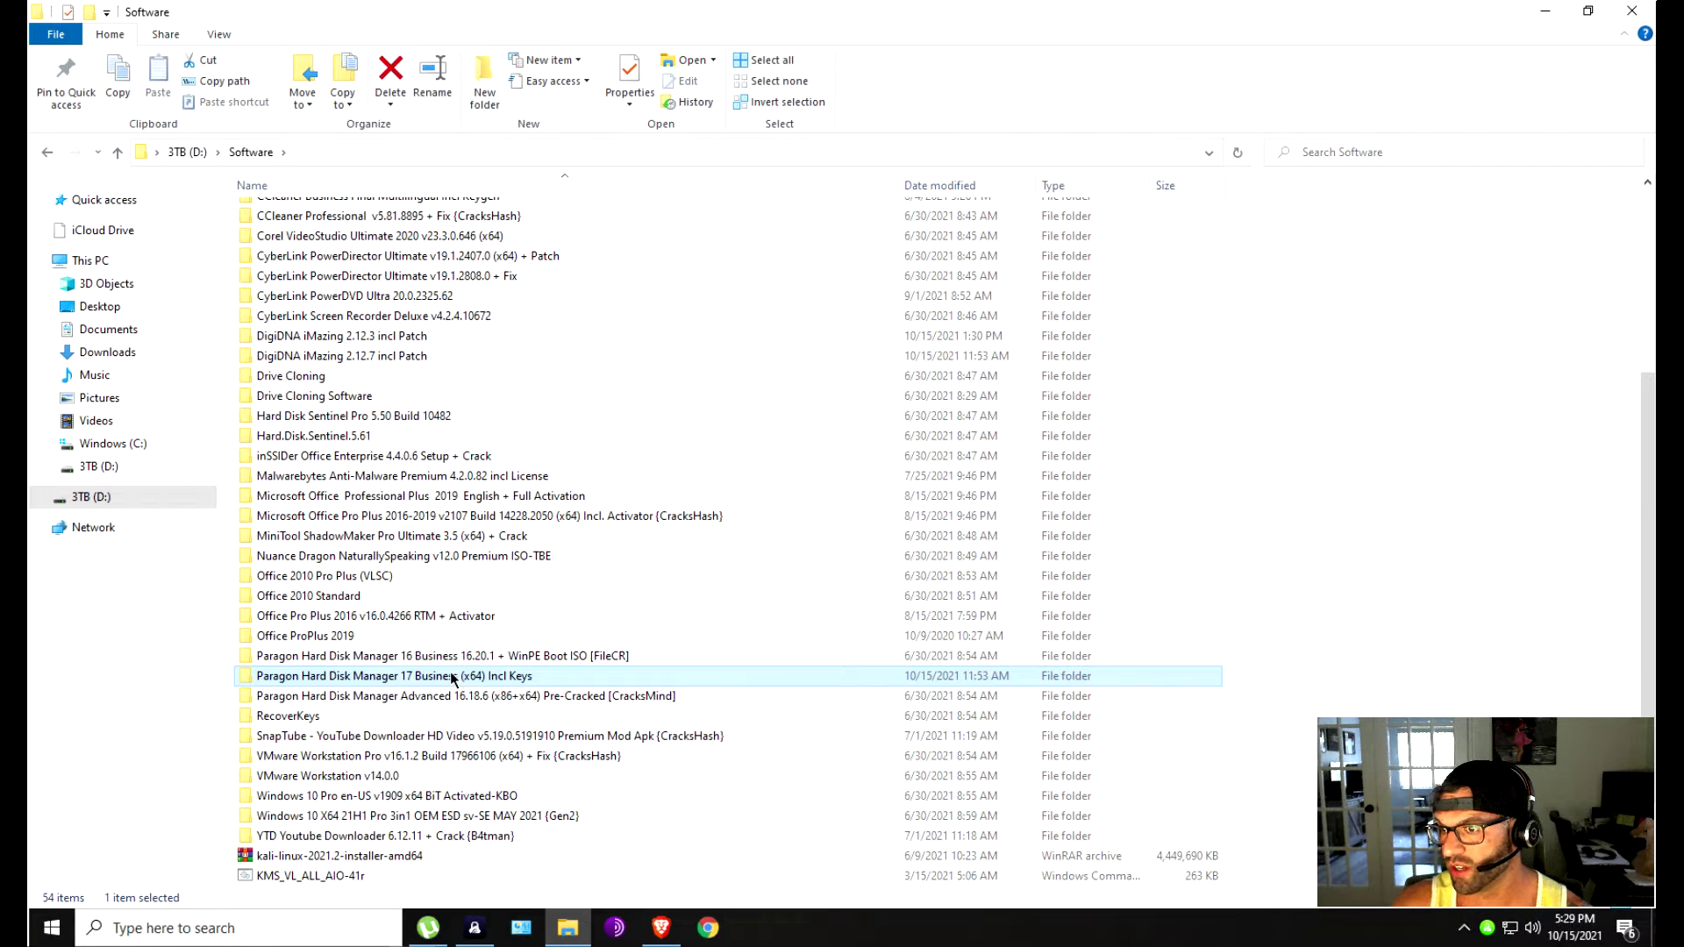
{"action": "mouse_move", "coordinate": [454, 679]}
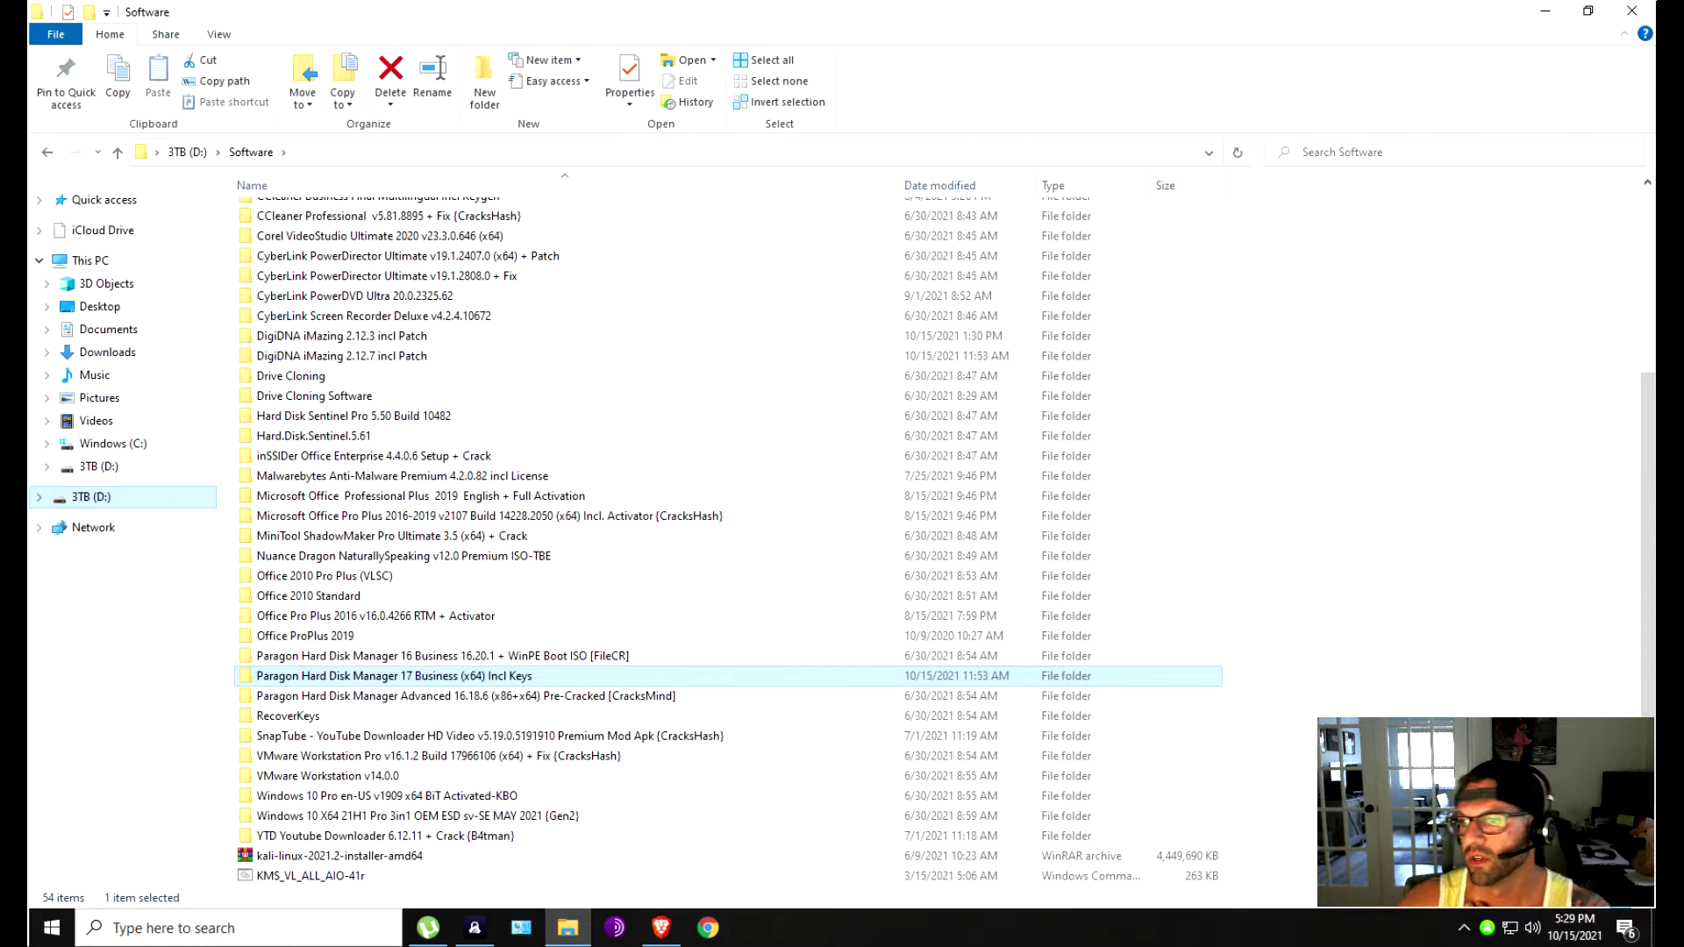
{"action": "left_click", "coordinate": [462, 659]}
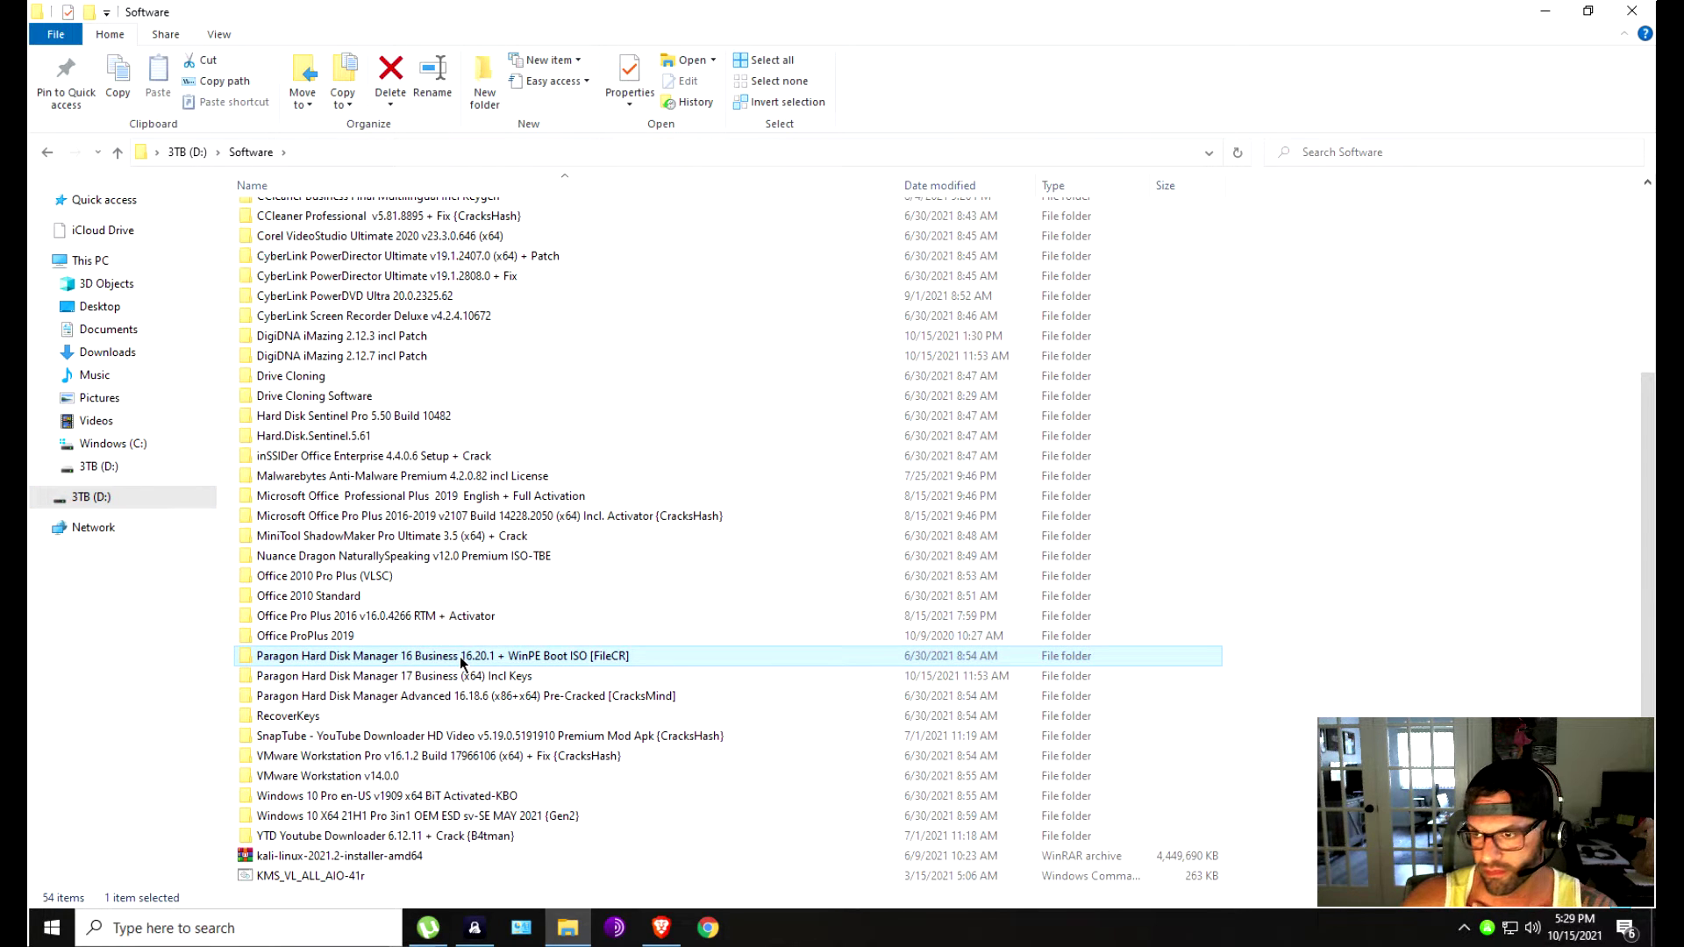
{"action": "mouse_move", "coordinate": [398, 683]}
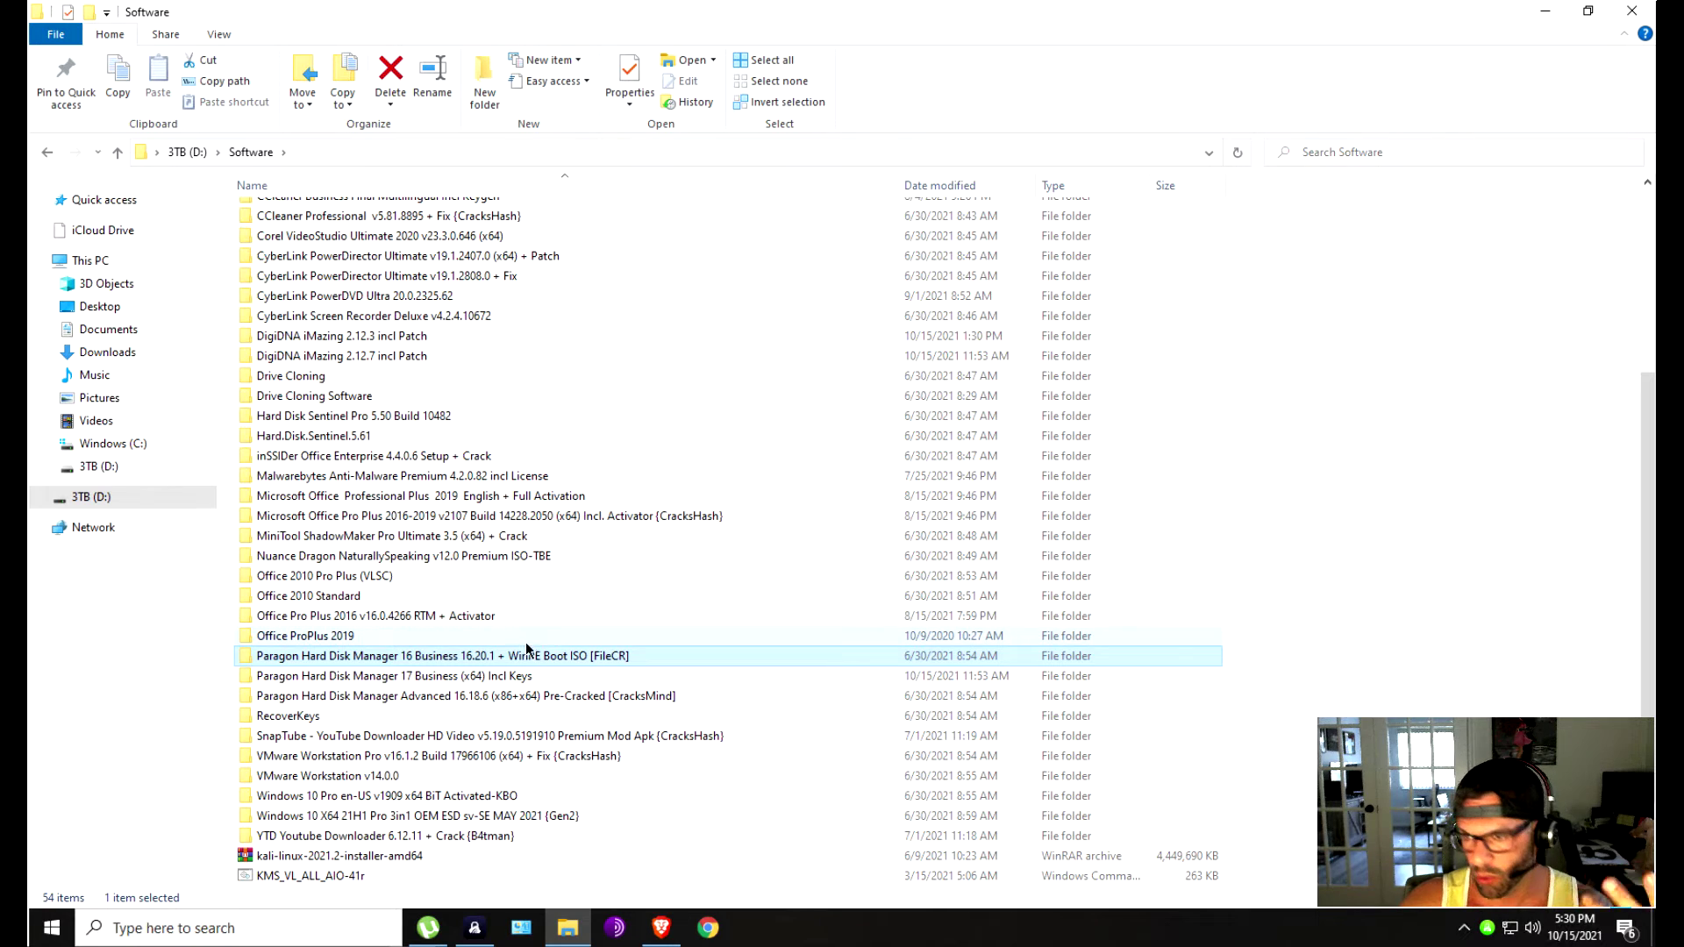
{"action": "mouse_move", "coordinate": [496, 651]}
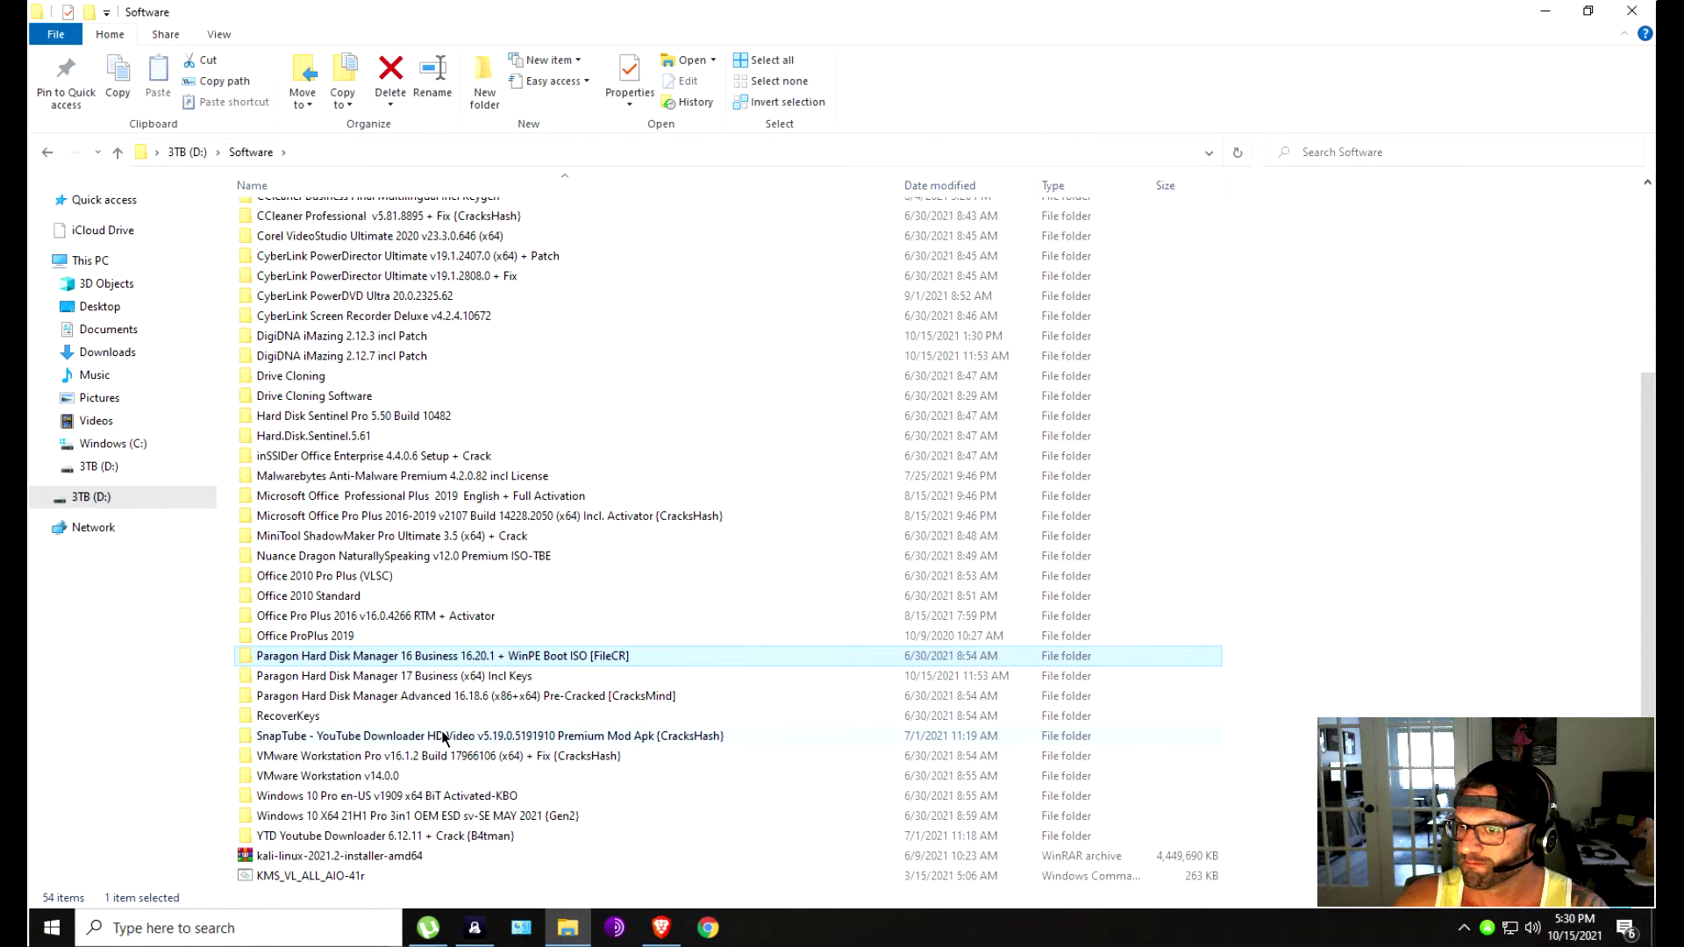
{"action": "scroll", "coordinate": [443, 739], "scroll_direction": "down", "scroll_amount": 2}
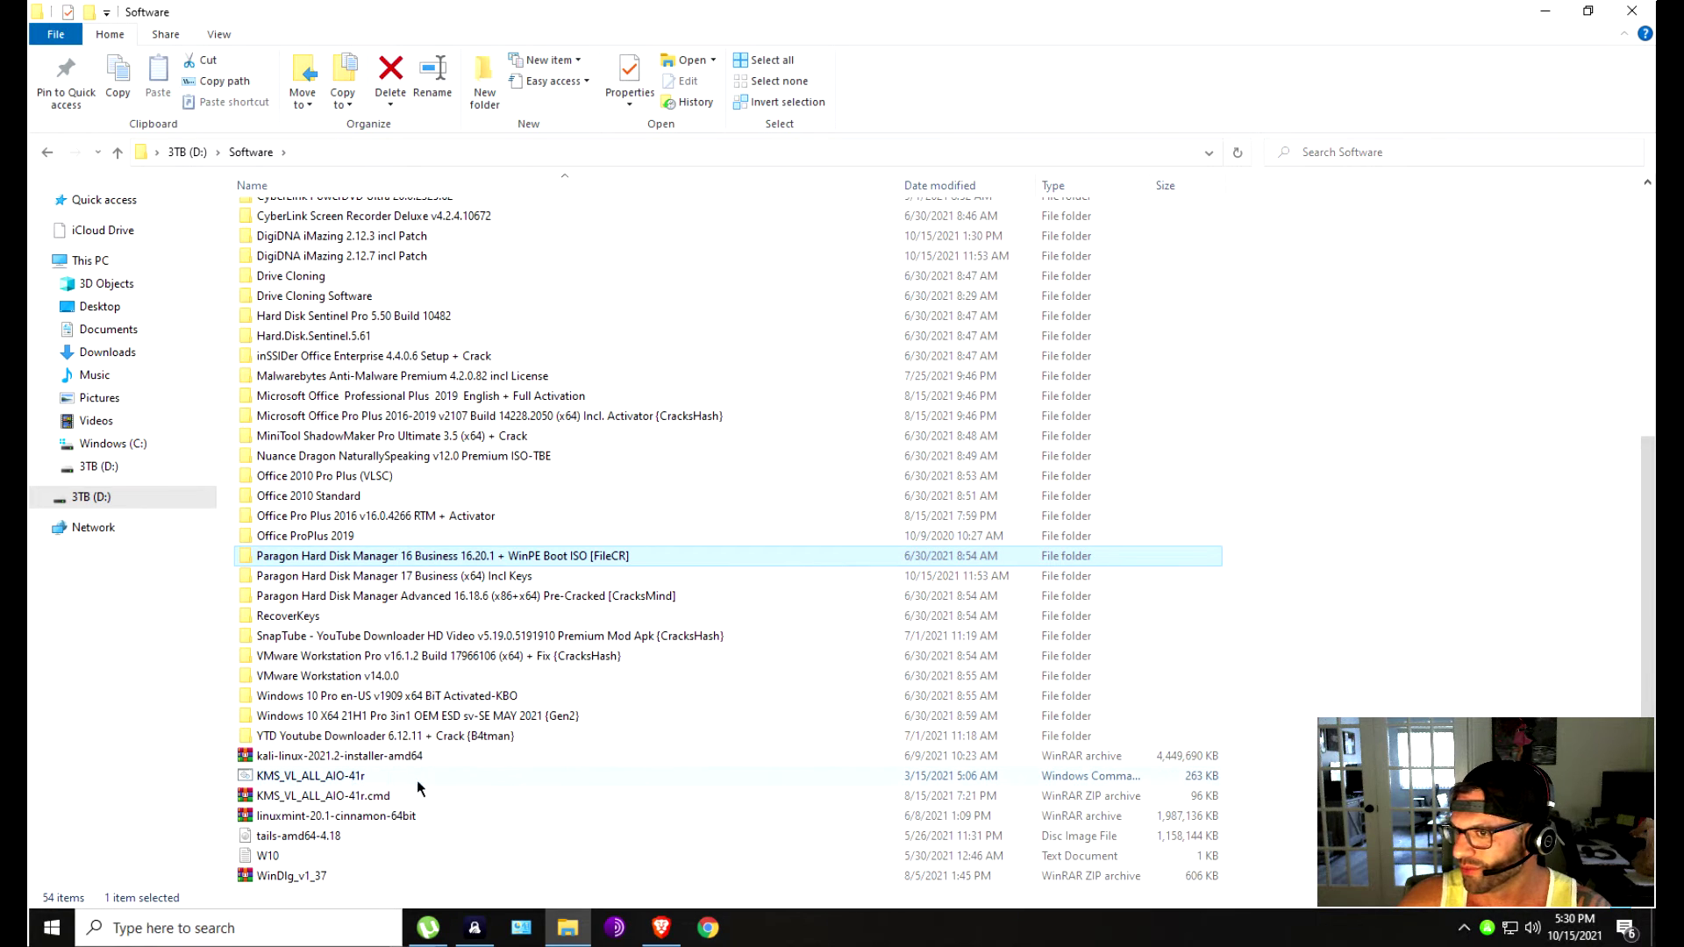
{"action": "scroll", "coordinate": [342, 759], "scroll_direction": "up", "scroll_amount": 7}
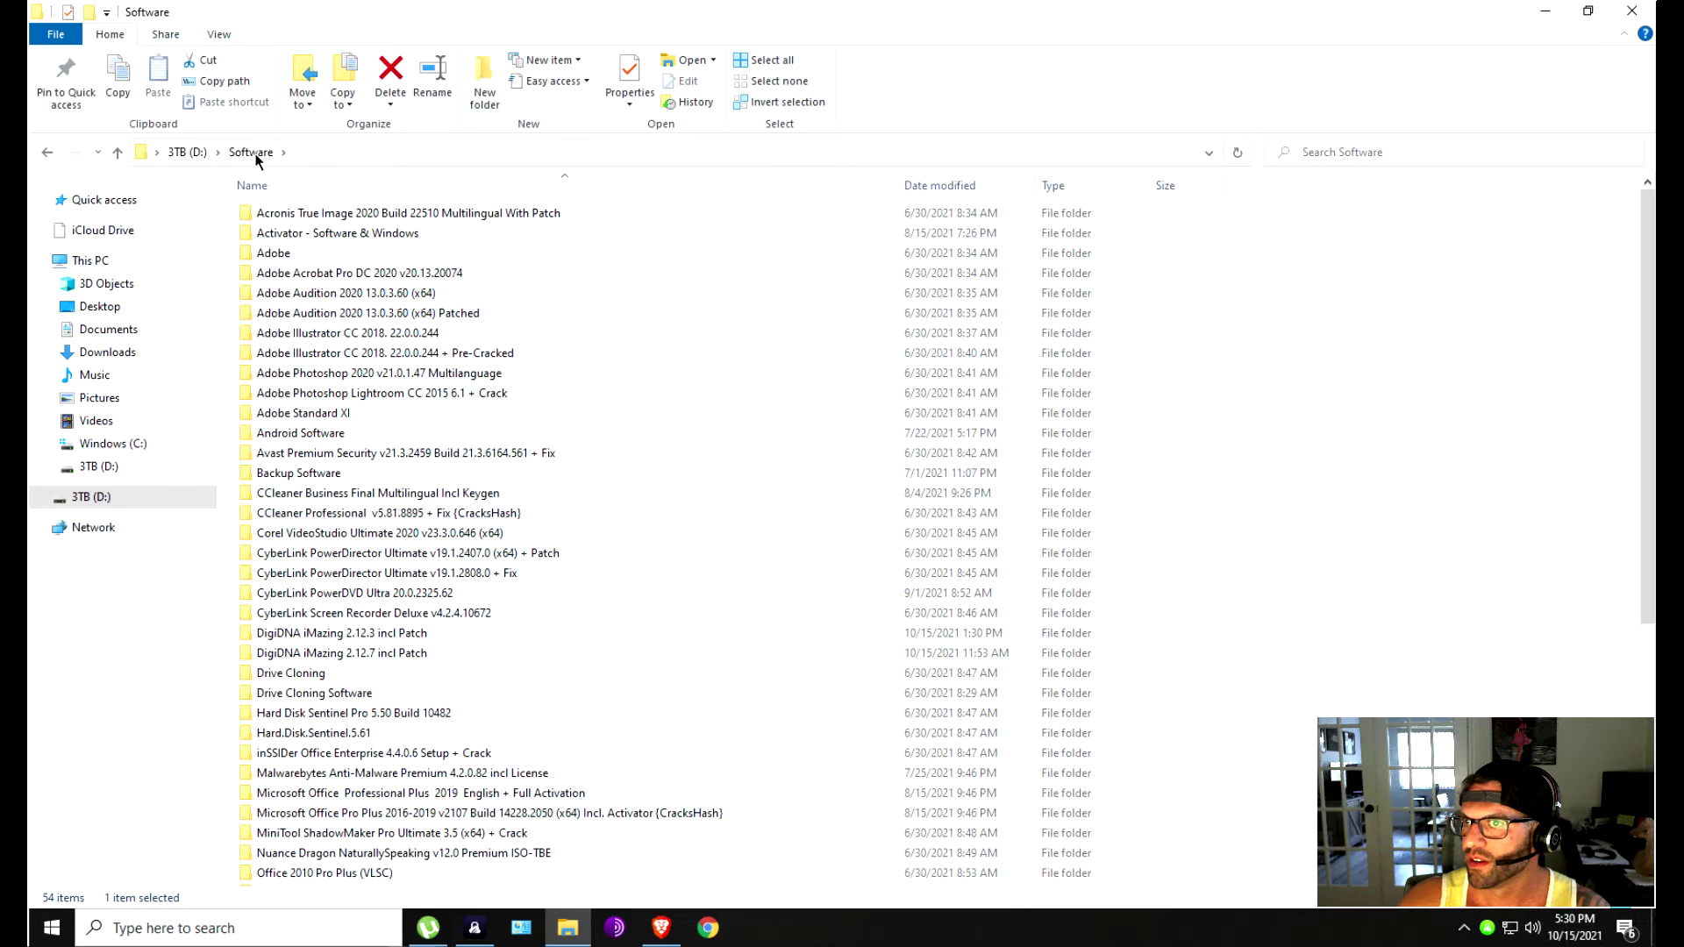
Open the Software Licenses folder on the 3TB (D:) drive and select the Master Acrobat Standard Key List workbook.
{"action": "left_click", "coordinate": [187, 151]}
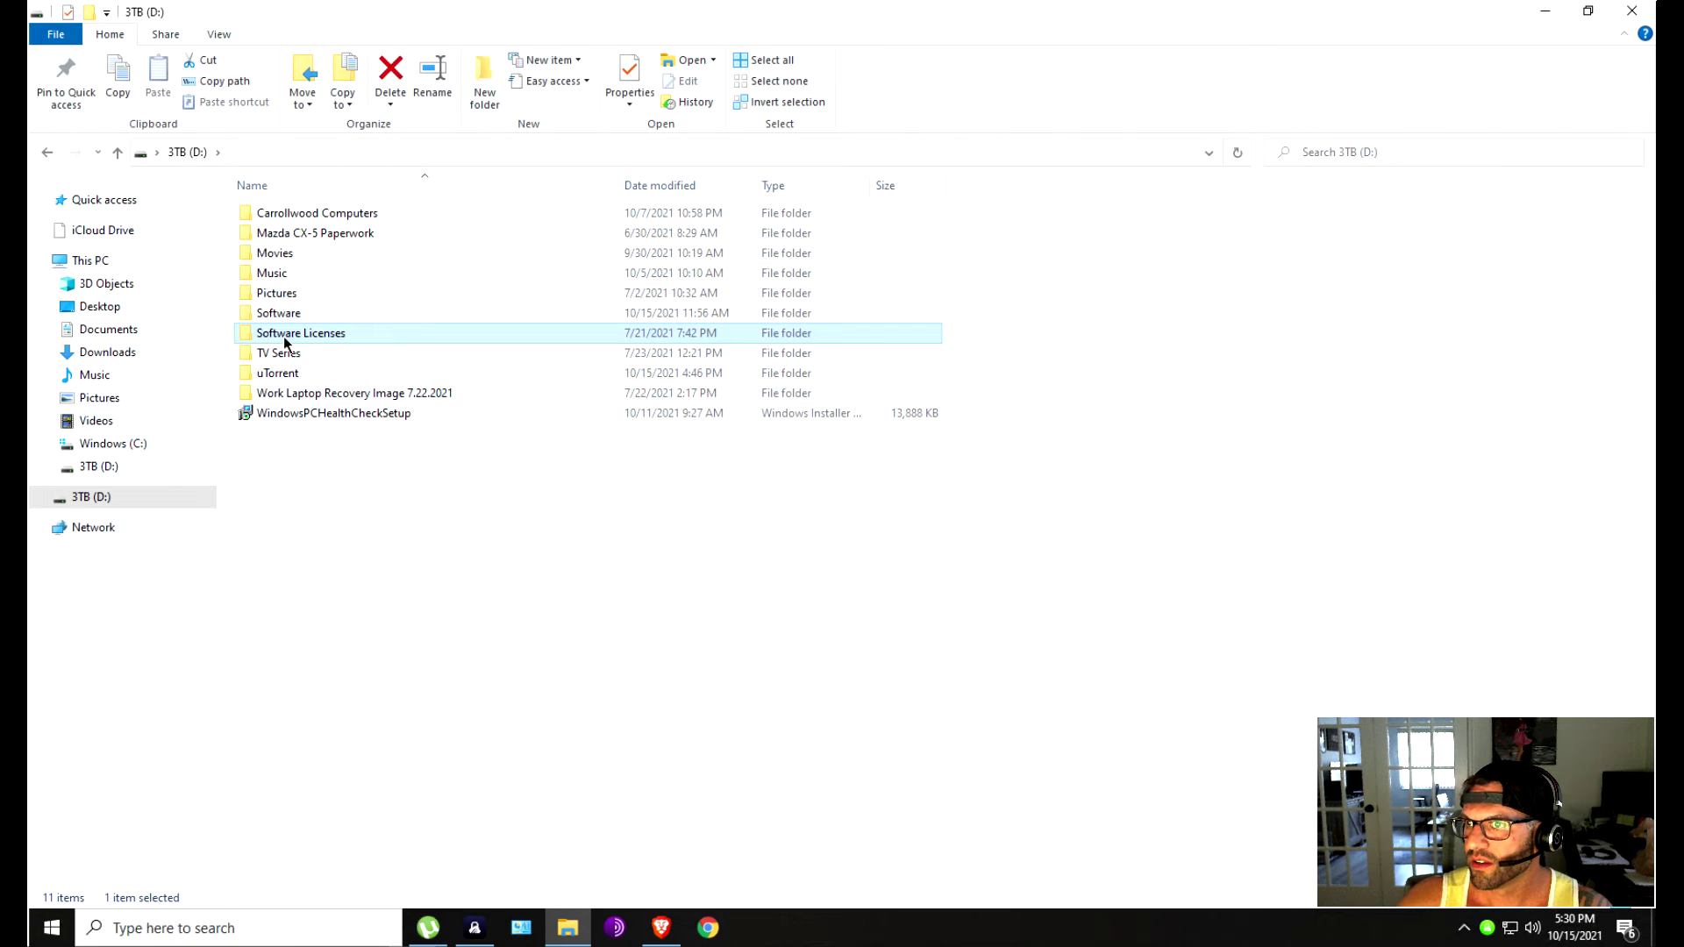
{"action": "left_click", "coordinate": [285, 334]}
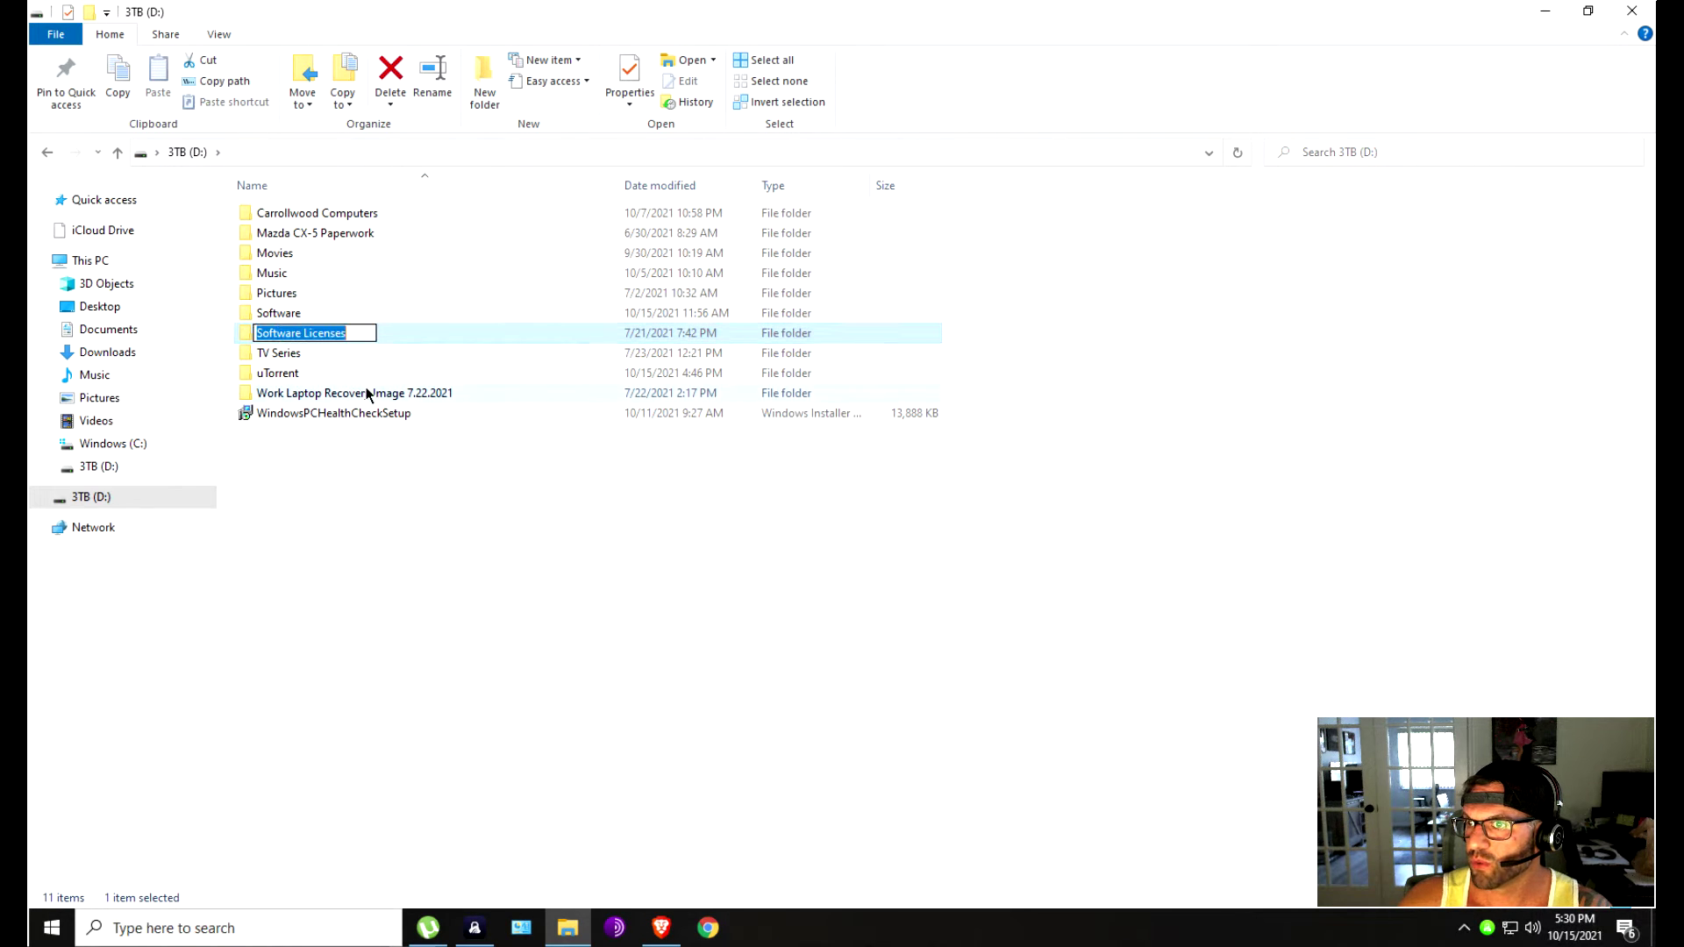
{"action": "double_click", "coordinate": [339, 335]}
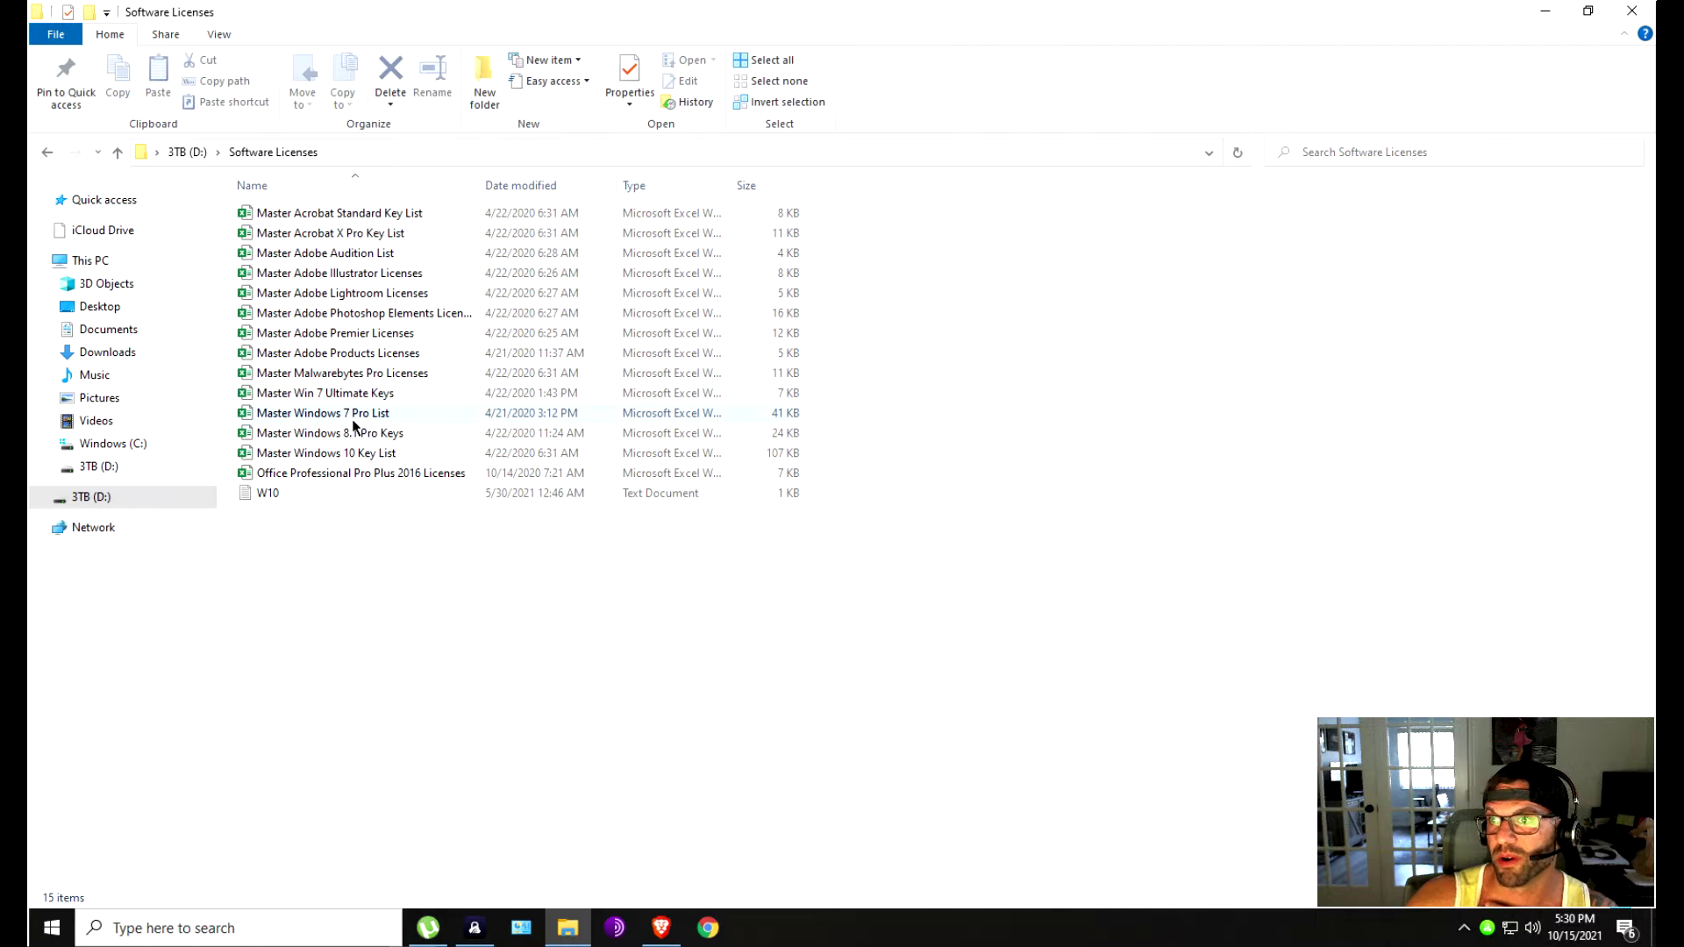
{"action": "left_click", "coordinate": [330, 217]}
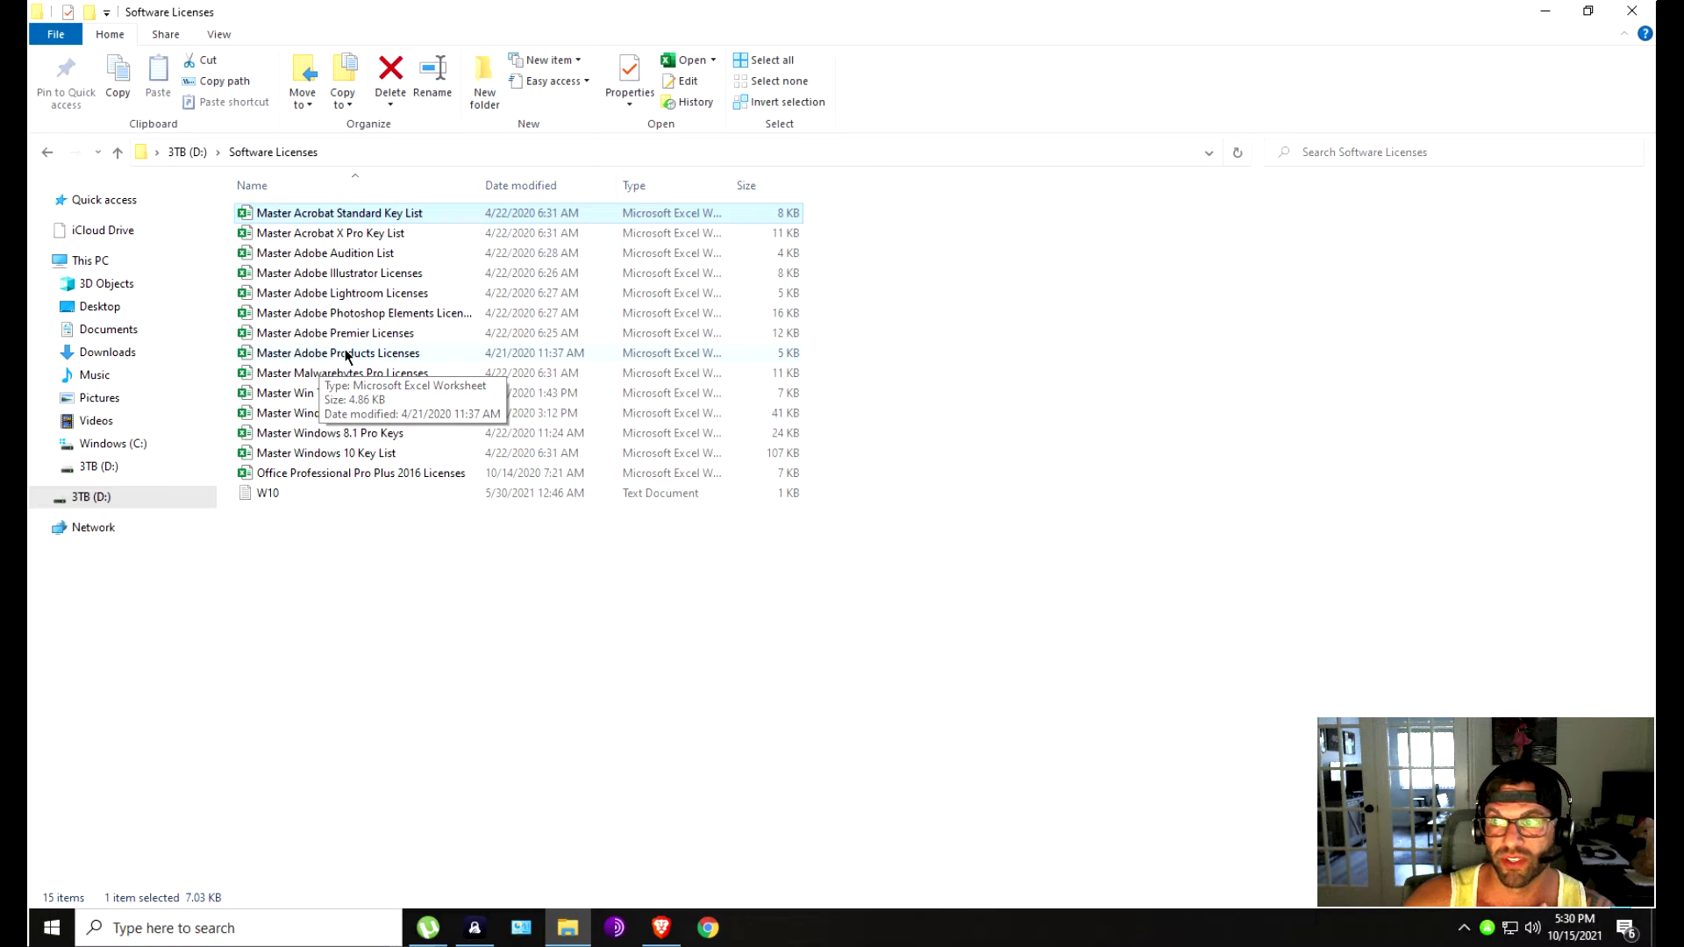
Try to open the Master Acrobat X Pro Key List, Master Adobe Products Licenses and Master Windows 7 Pro List workbooks, dismissing the error dialogs.
{"action": "double_click", "coordinate": [333, 234]}
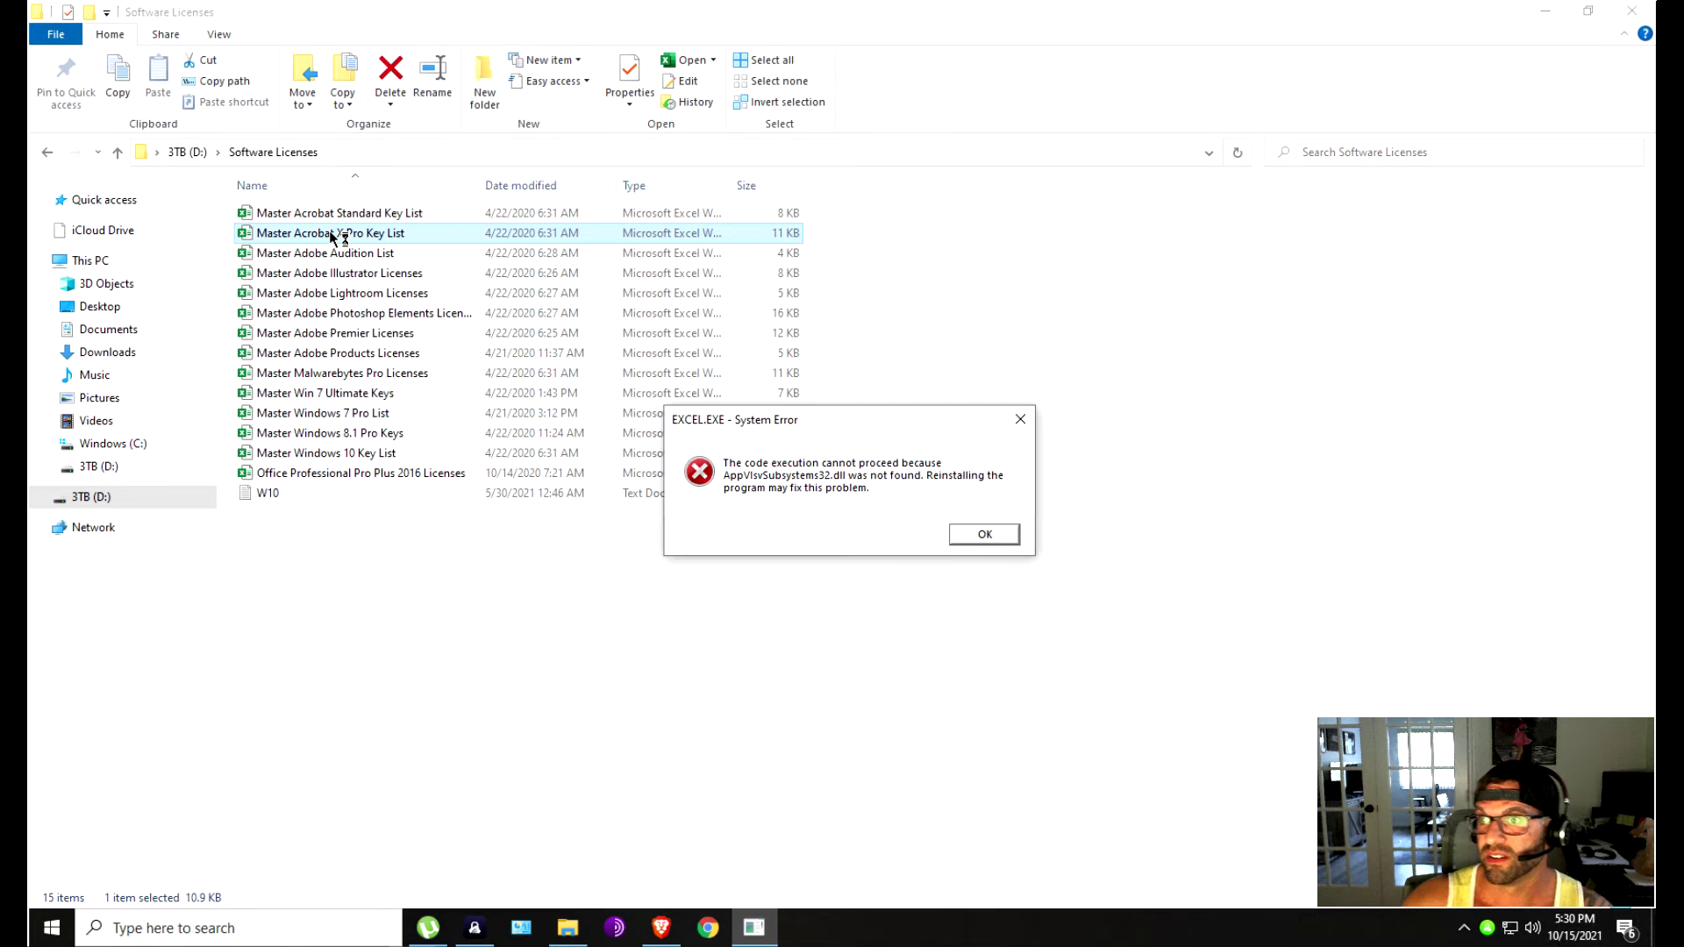
{"action": "left_click", "coordinate": [986, 534]}
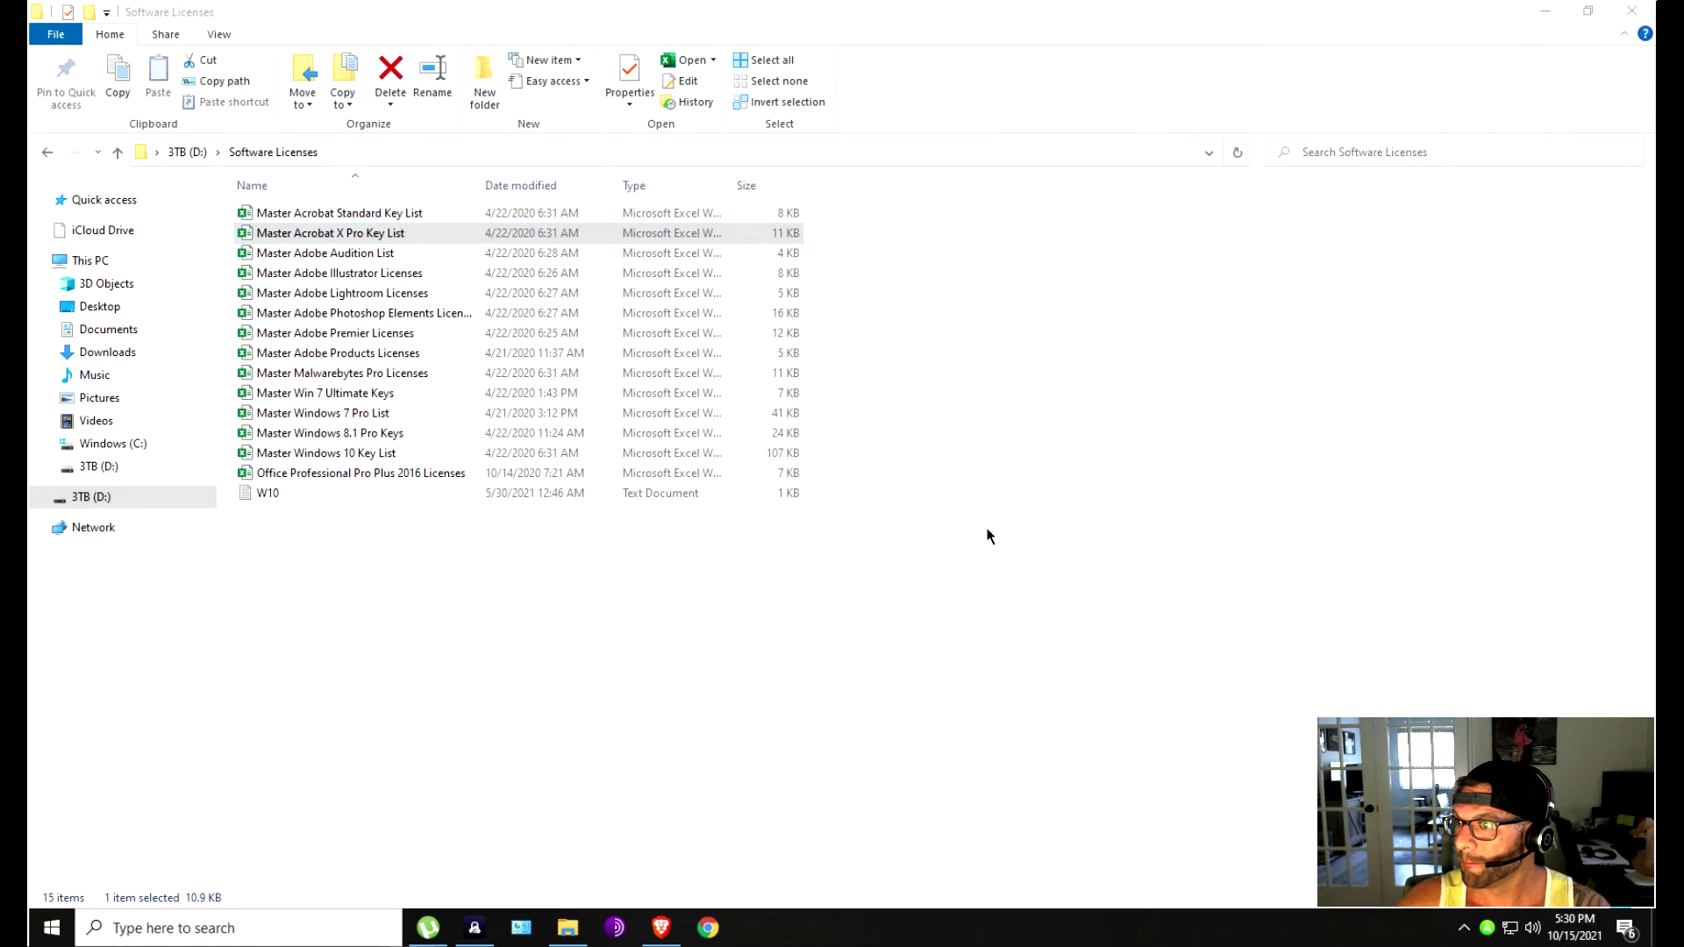
{"action": "double_click", "coordinate": [356, 352]}
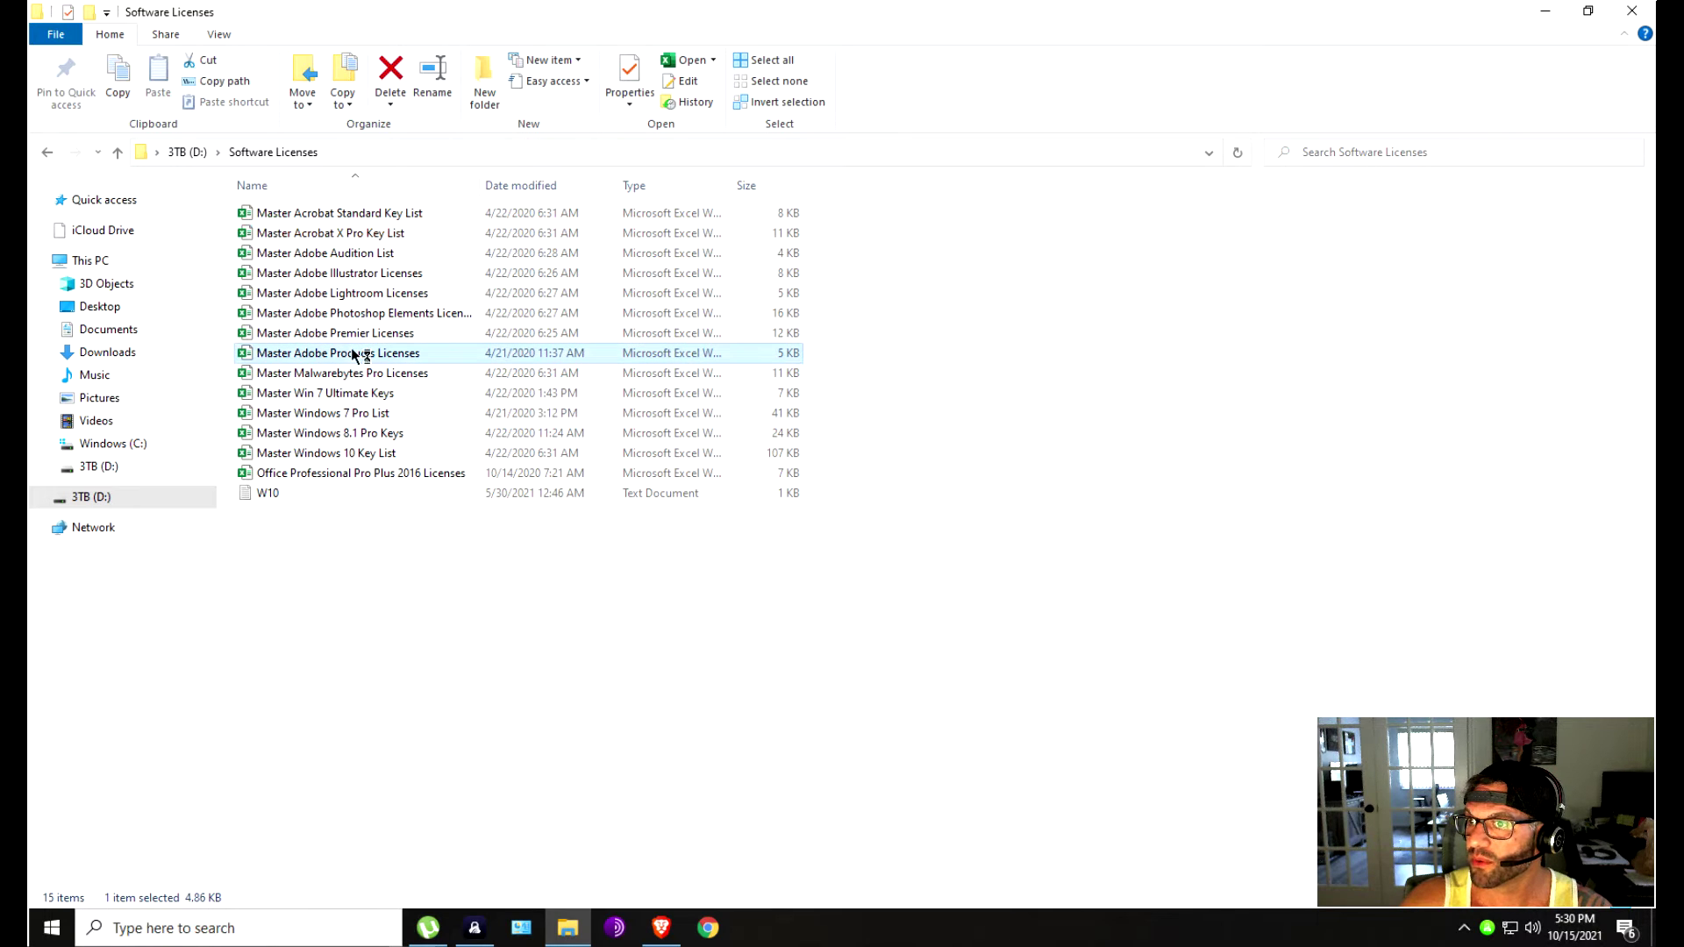
{"action": "left_click", "coordinate": [985, 535]}
{"action": "double_click", "coordinate": [351, 414]}
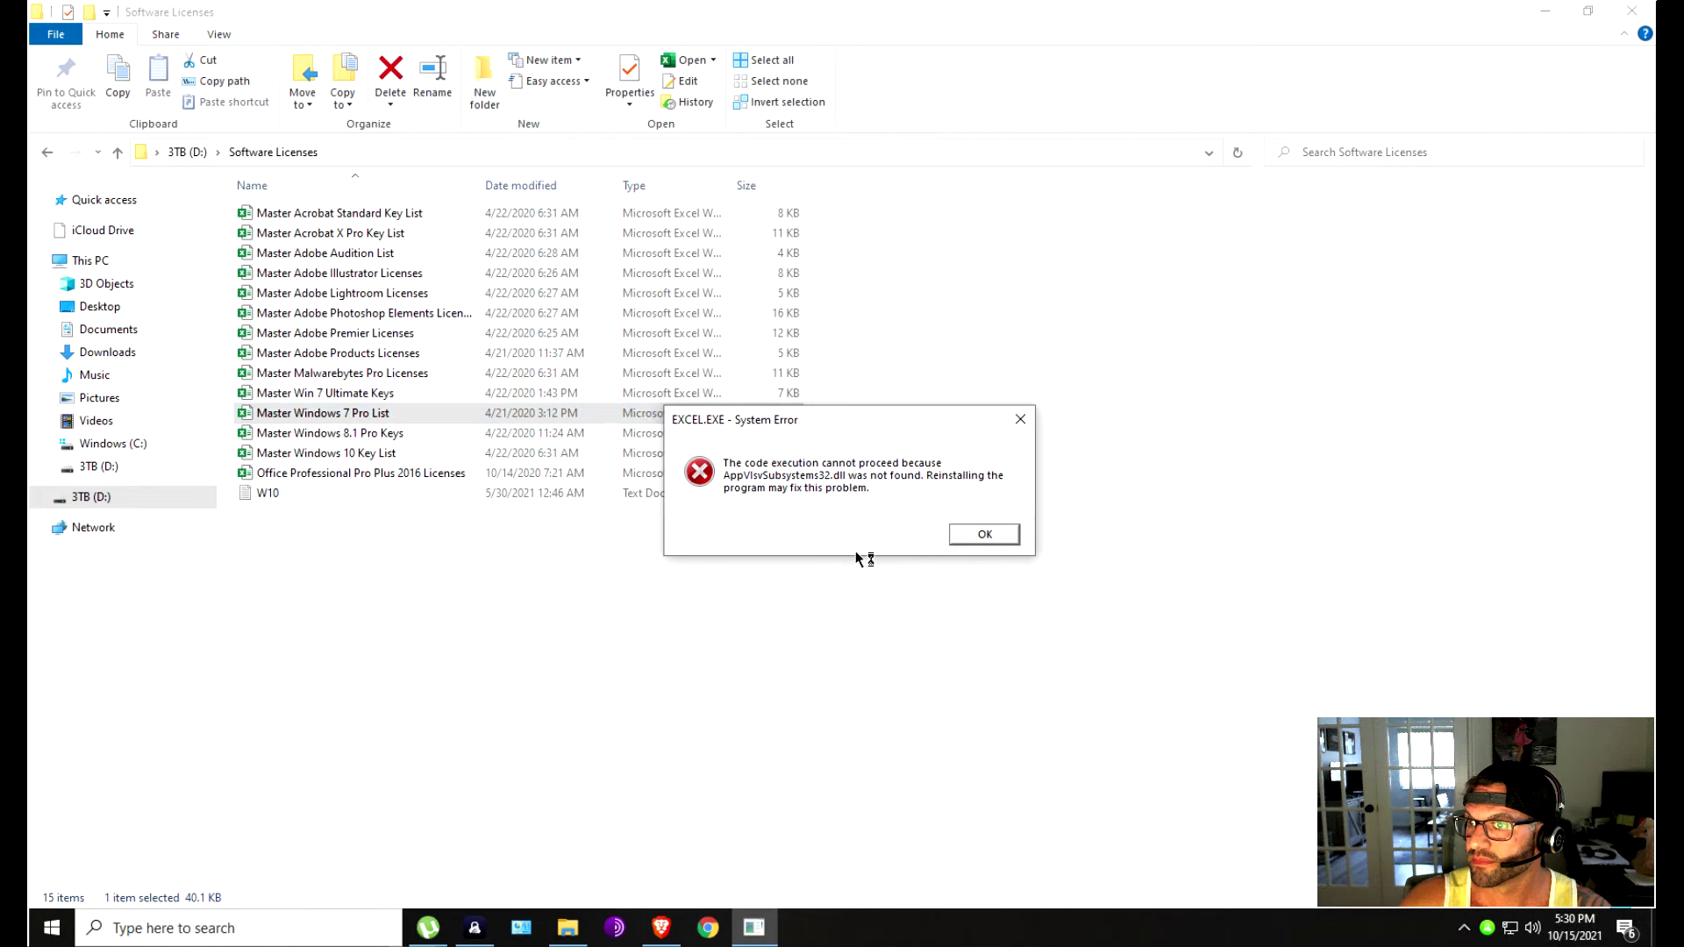
{"action": "left_click", "coordinate": [965, 537]}
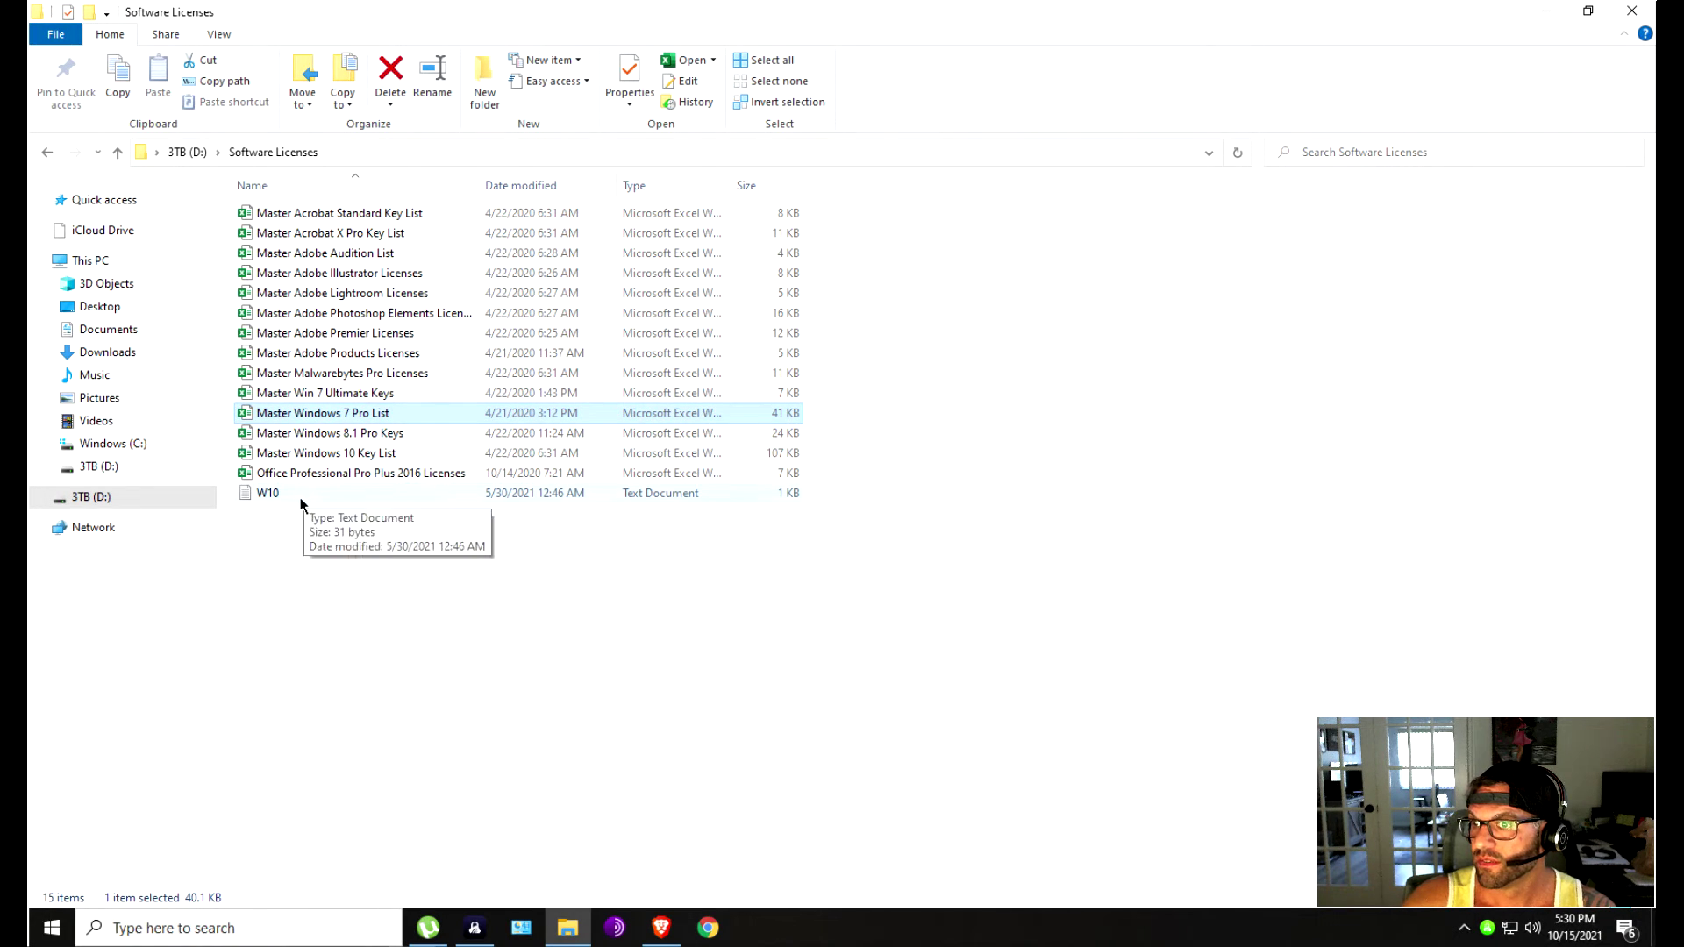
Restore the File Explorer window to its smaller size and open the Master Windows 10 Key List workbook in Excel.
{"action": "double_click", "coordinate": [287, 15]}
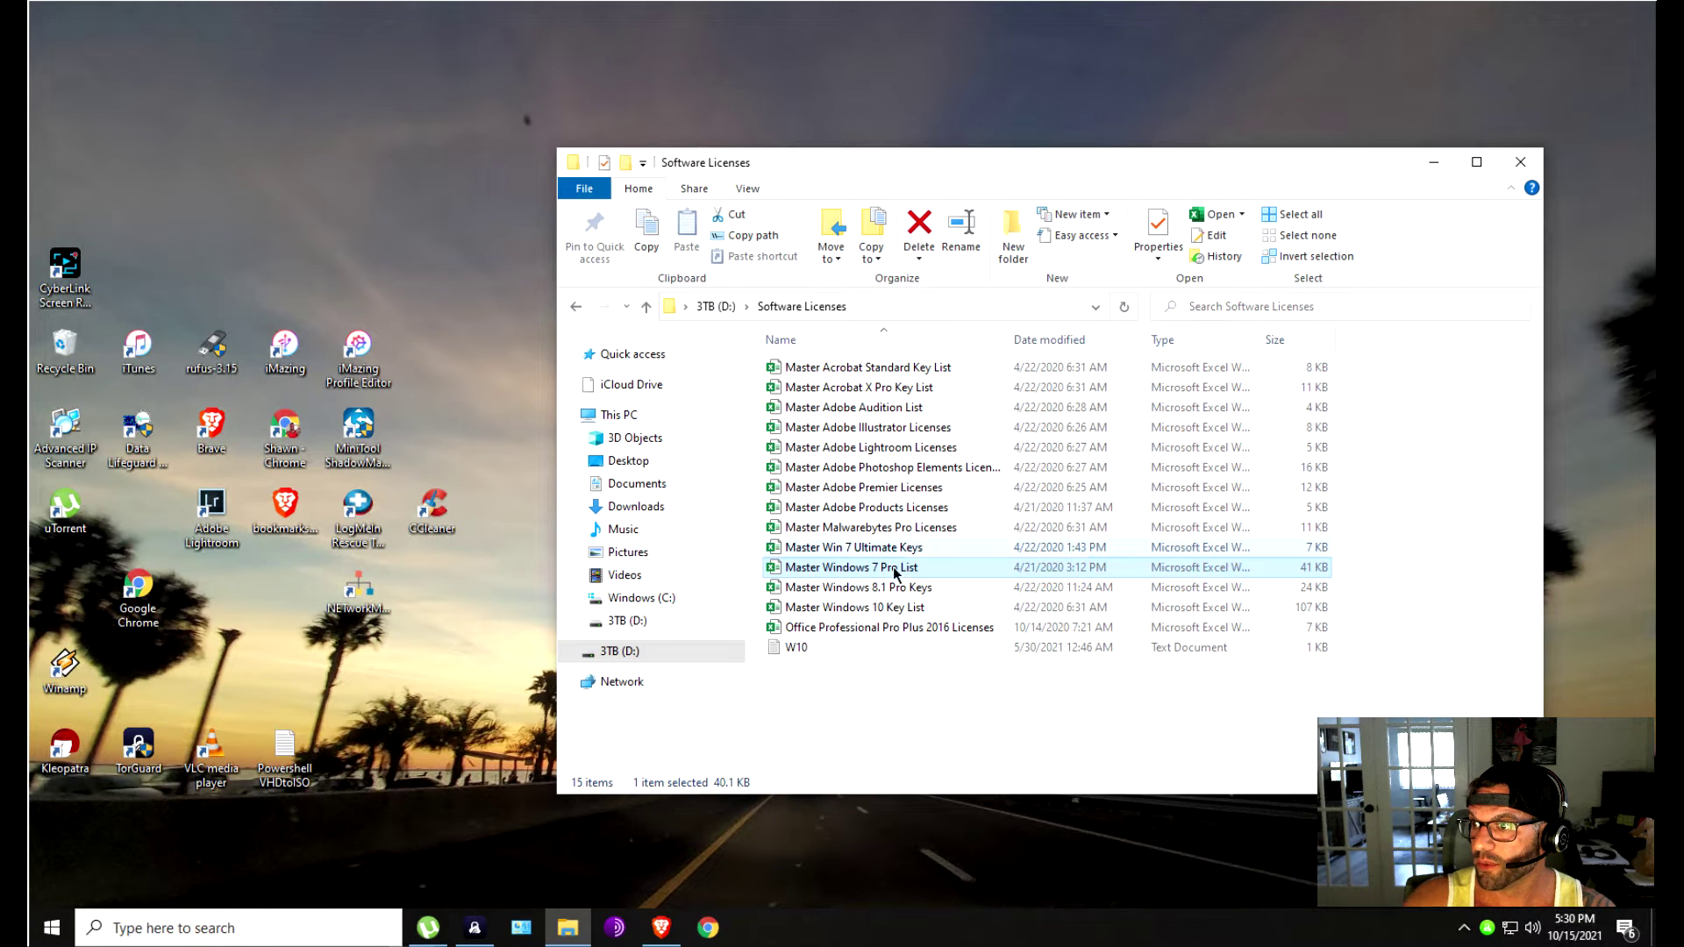
{"action": "right_click", "coordinate": [876, 608]}
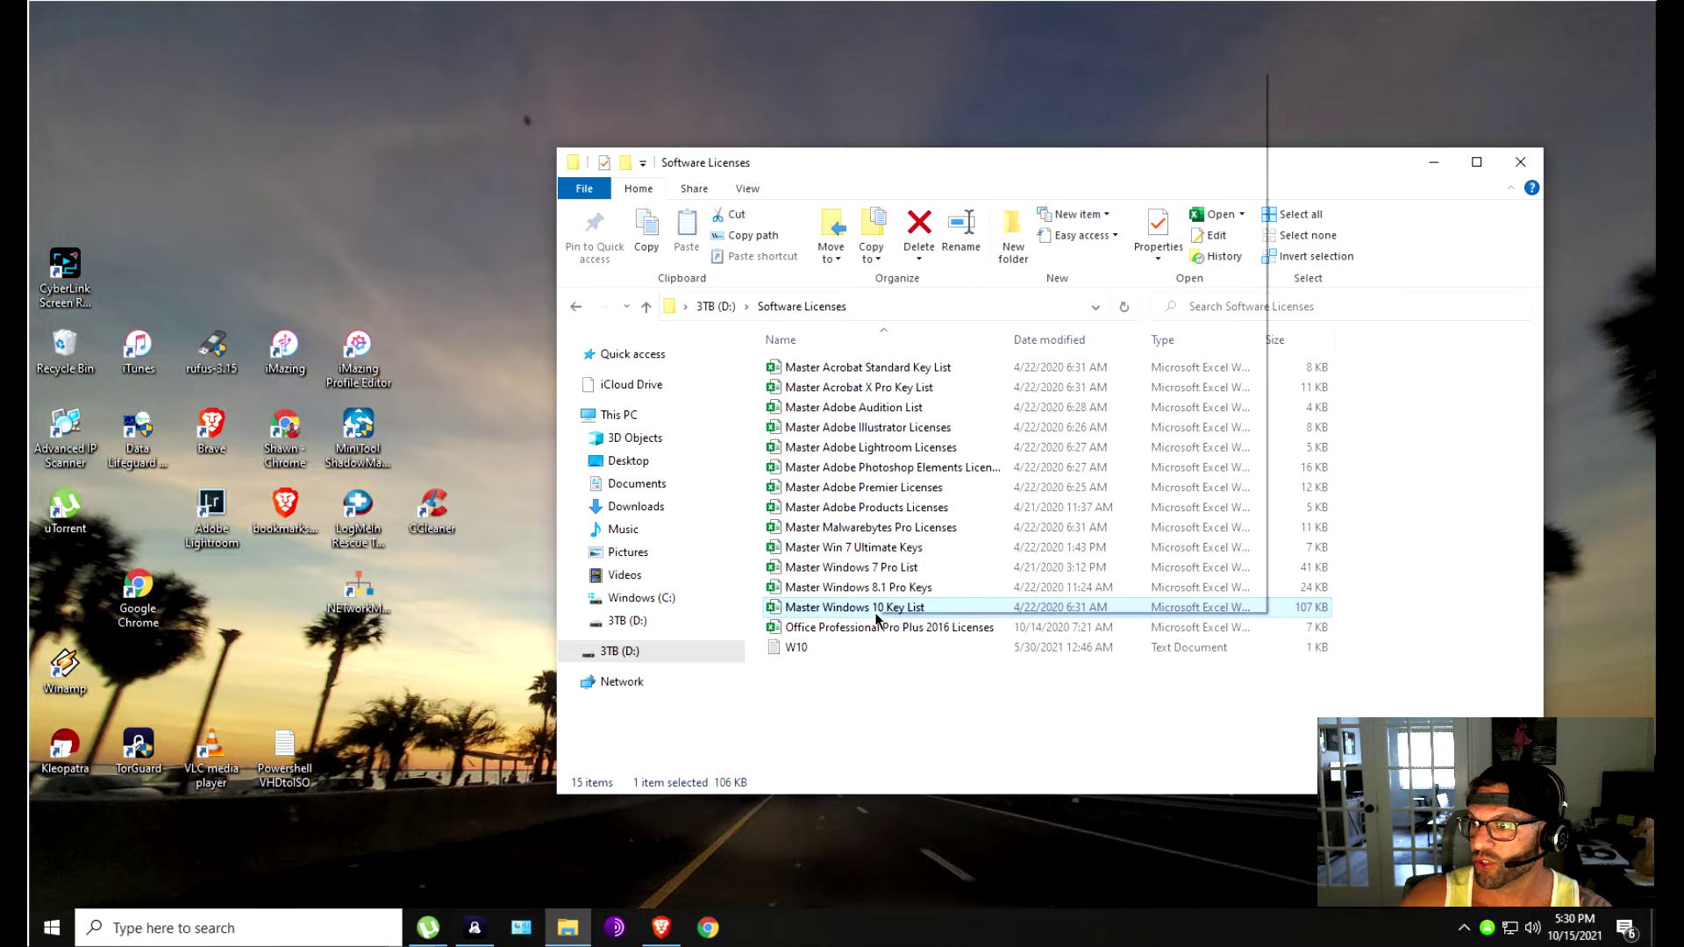
{"action": "left_click", "coordinate": [891, 502]}
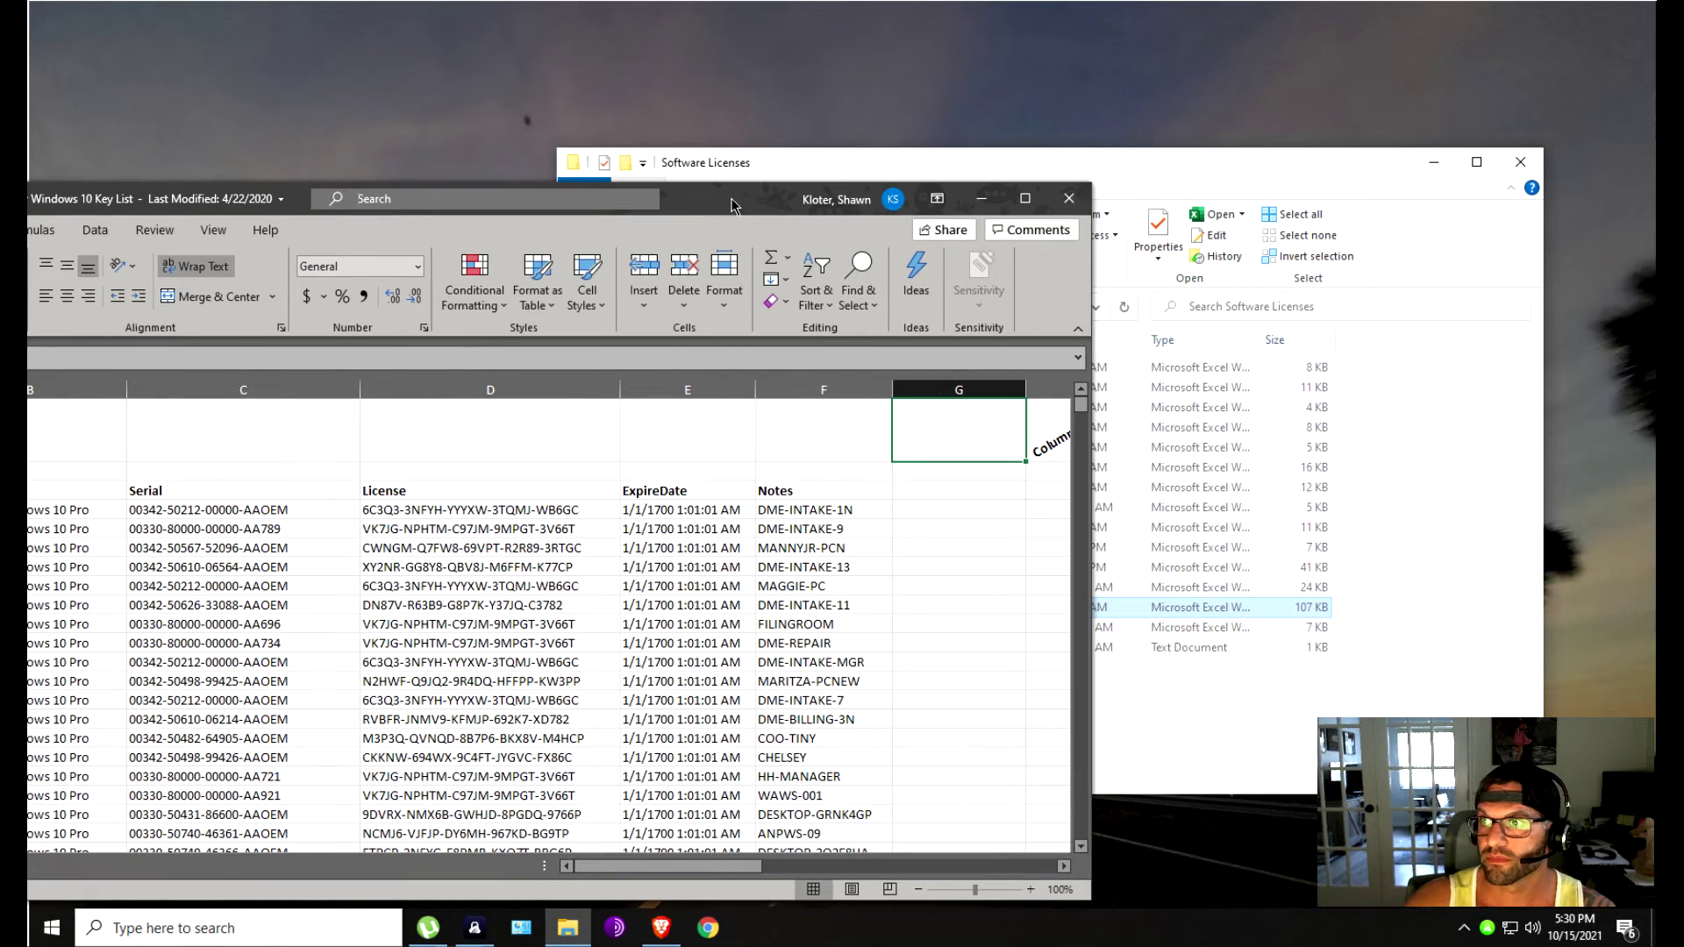
Maximize the Master Windows 10 Key List workbook and examine its serial, license and notes columns through the end of the list.
{"action": "double_click", "coordinate": [731, 201]}
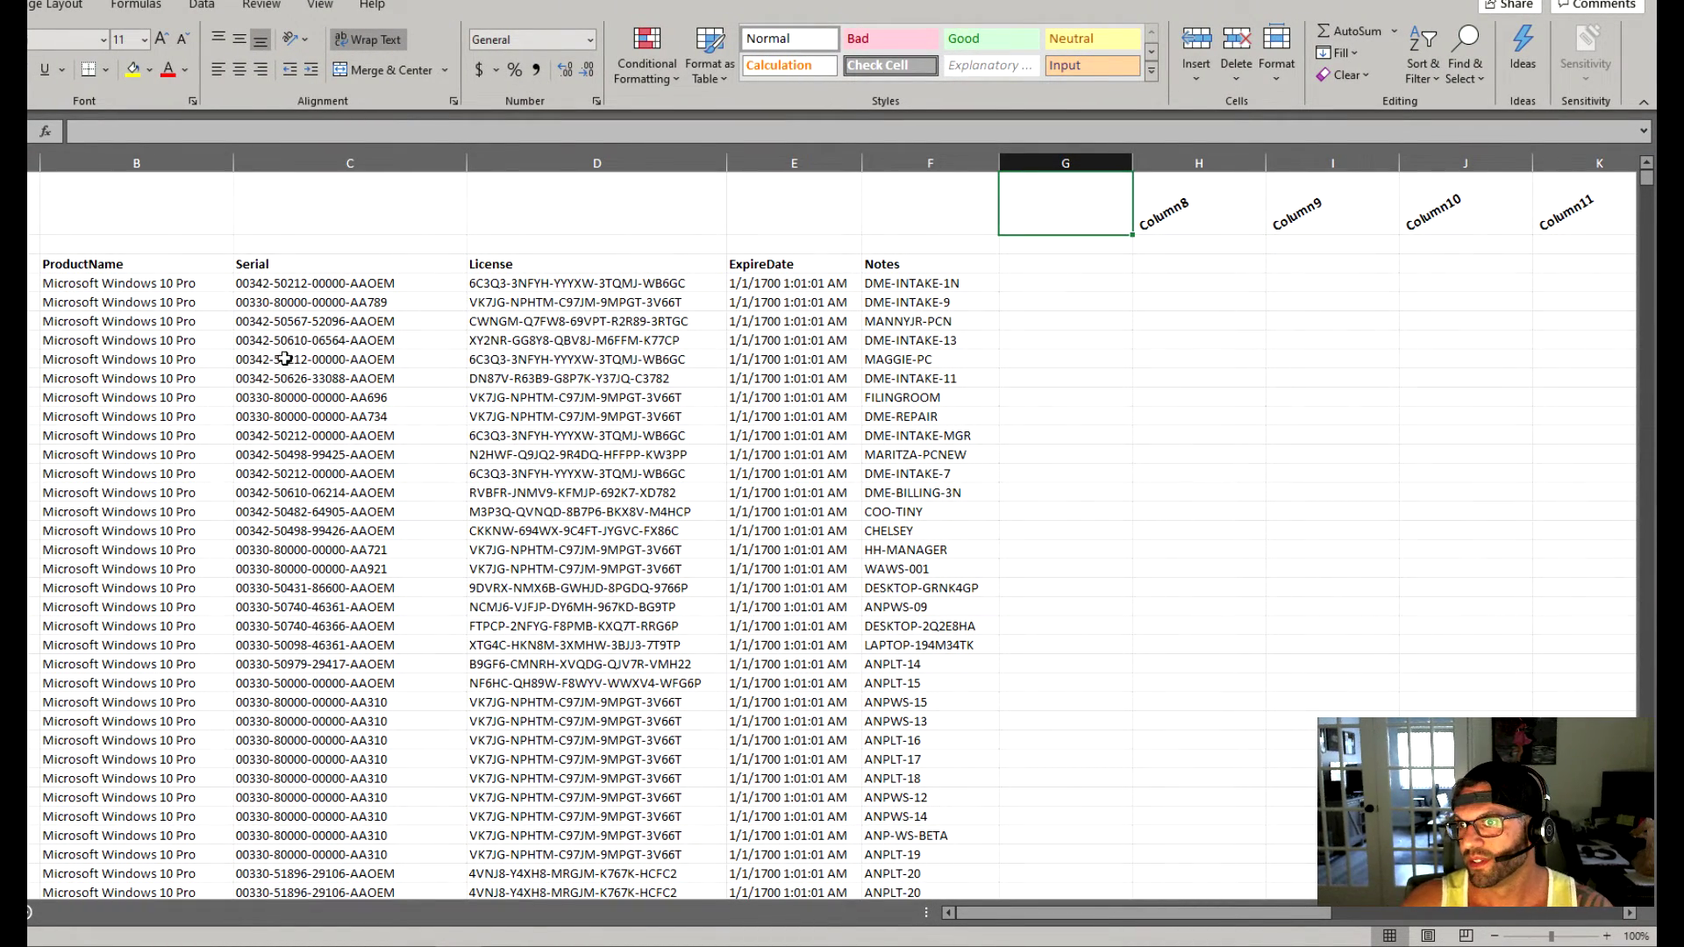
{"action": "scroll", "coordinate": [177, 319], "scroll_direction": "down", "scroll_amount": 1}
{"action": "scroll", "coordinate": [272, 296], "scroll_direction": "down", "scroll_amount": 9}
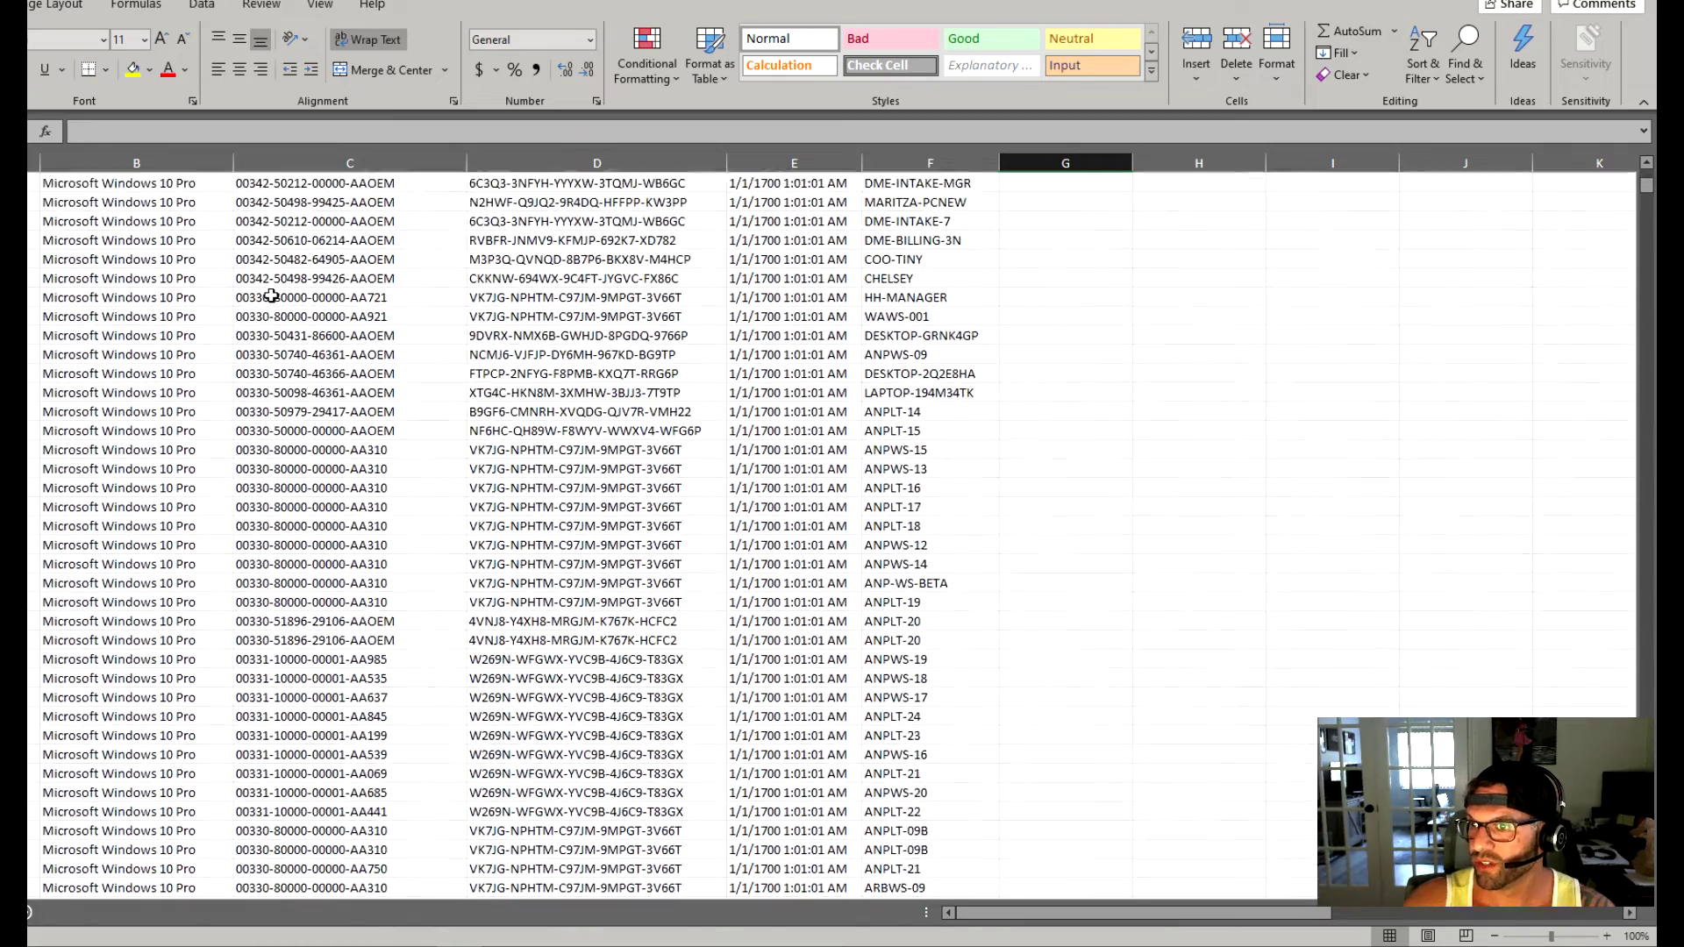
{"action": "scroll", "coordinate": [272, 296], "scroll_direction": "down", "scroll_amount": 16}
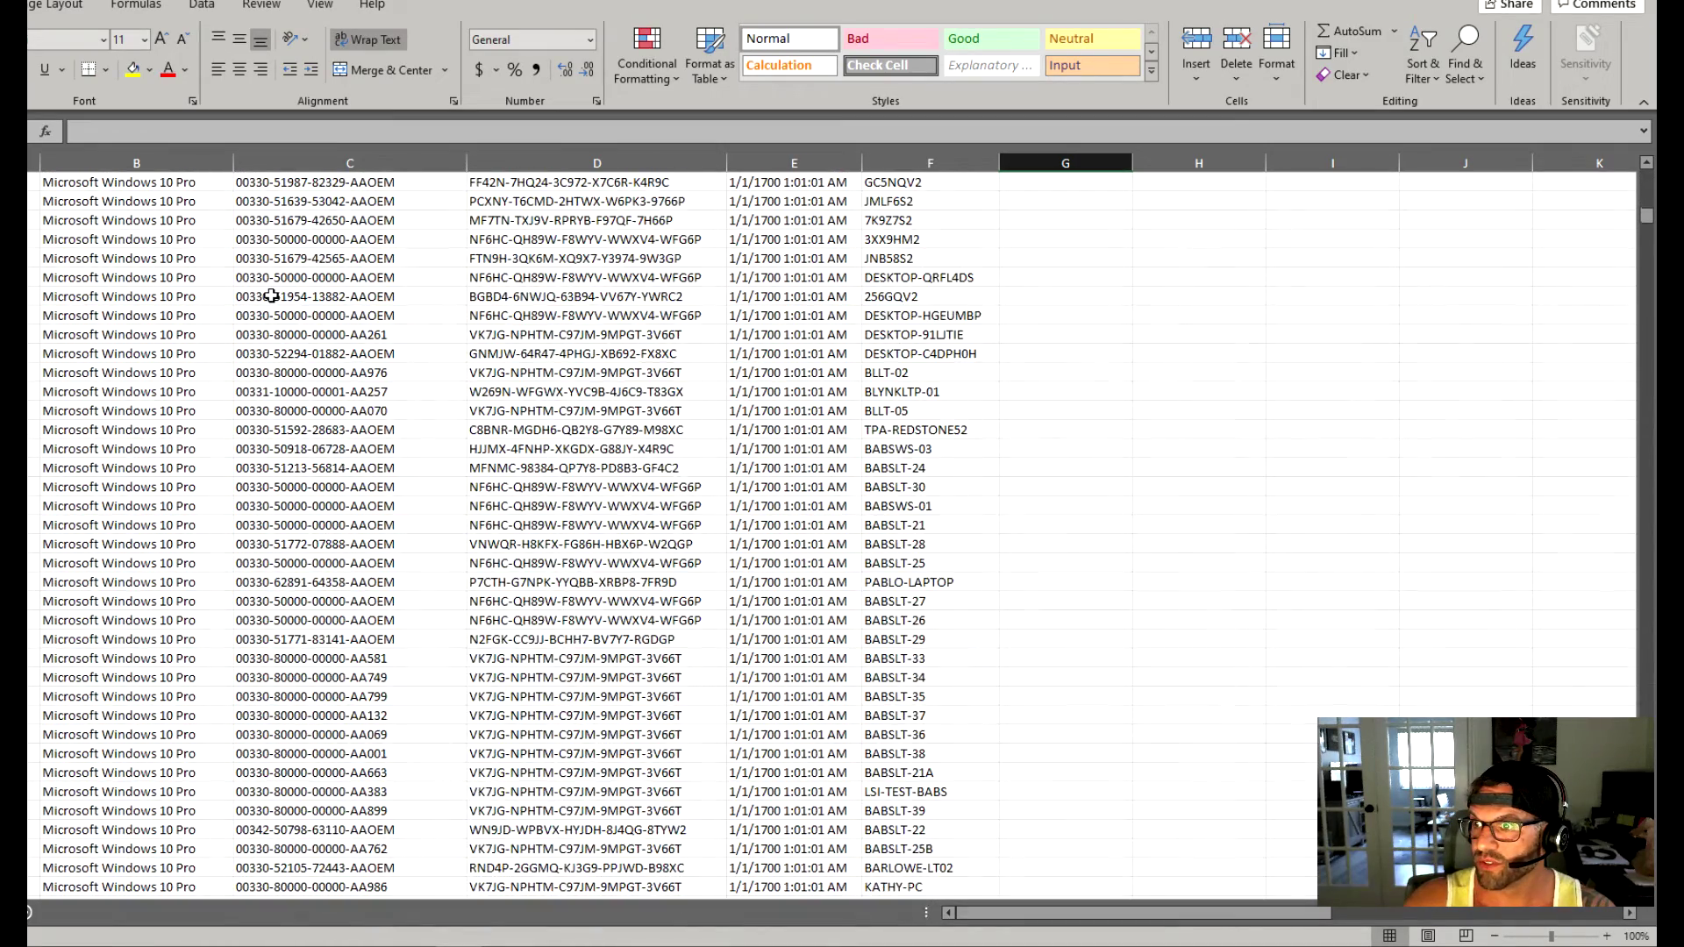
{"action": "scroll", "coordinate": [272, 298], "scroll_direction": "down", "scroll_amount": 20}
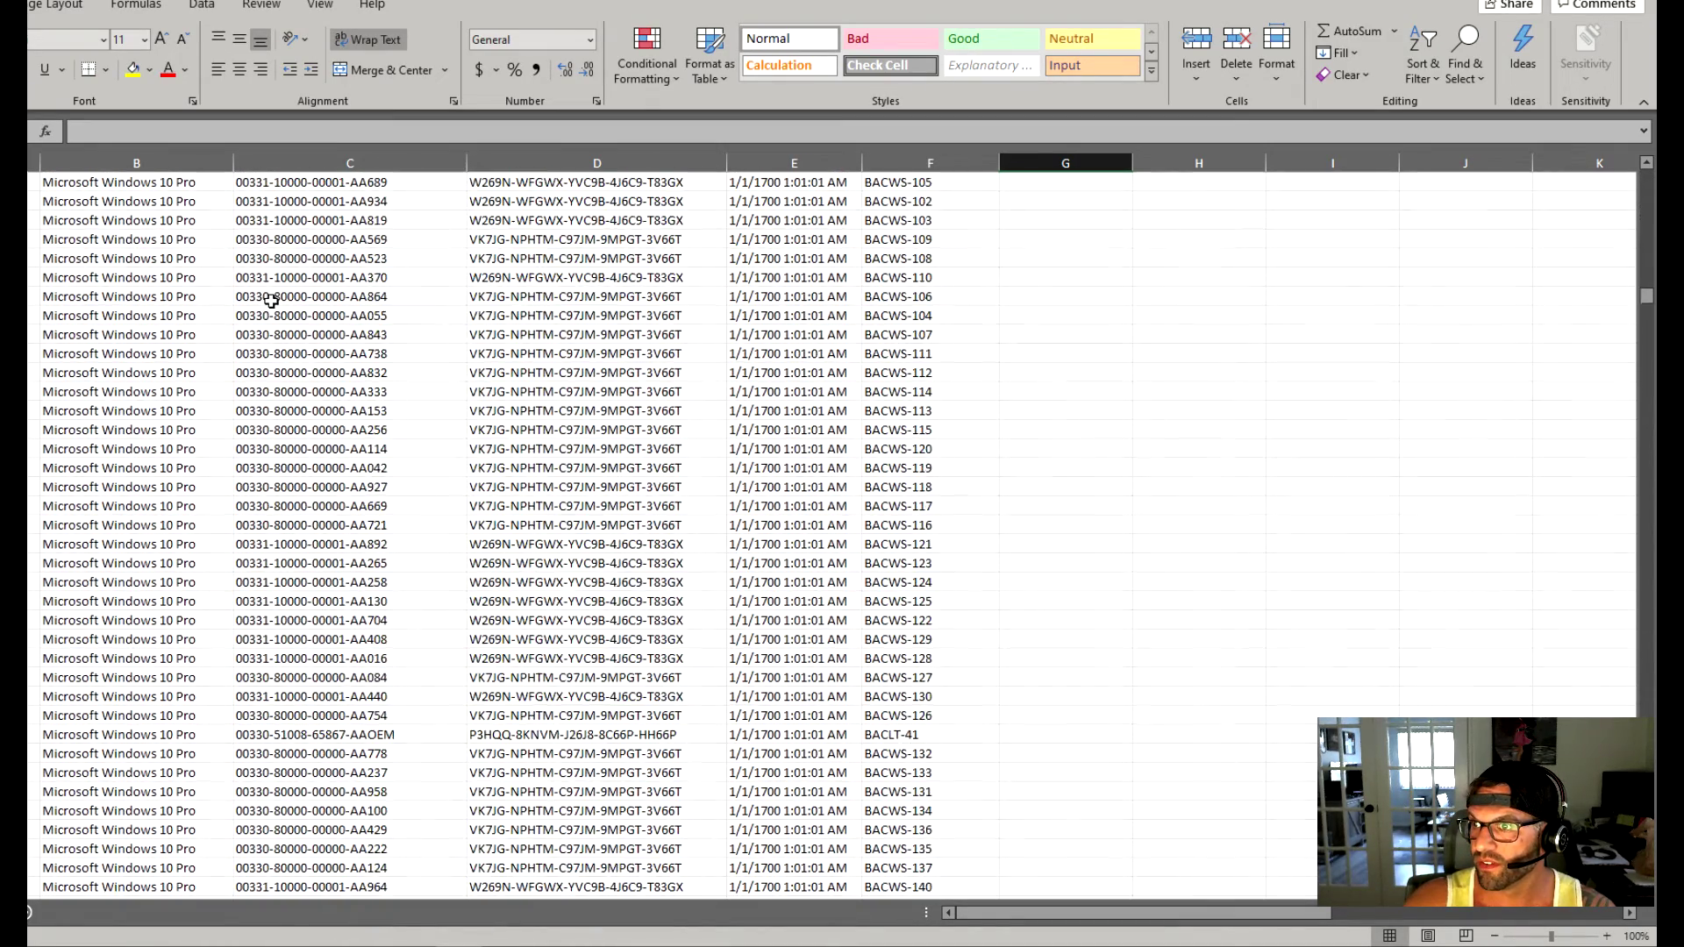
{"action": "scroll", "coordinate": [308, 386], "scroll_direction": "down", "scroll_amount": 20}
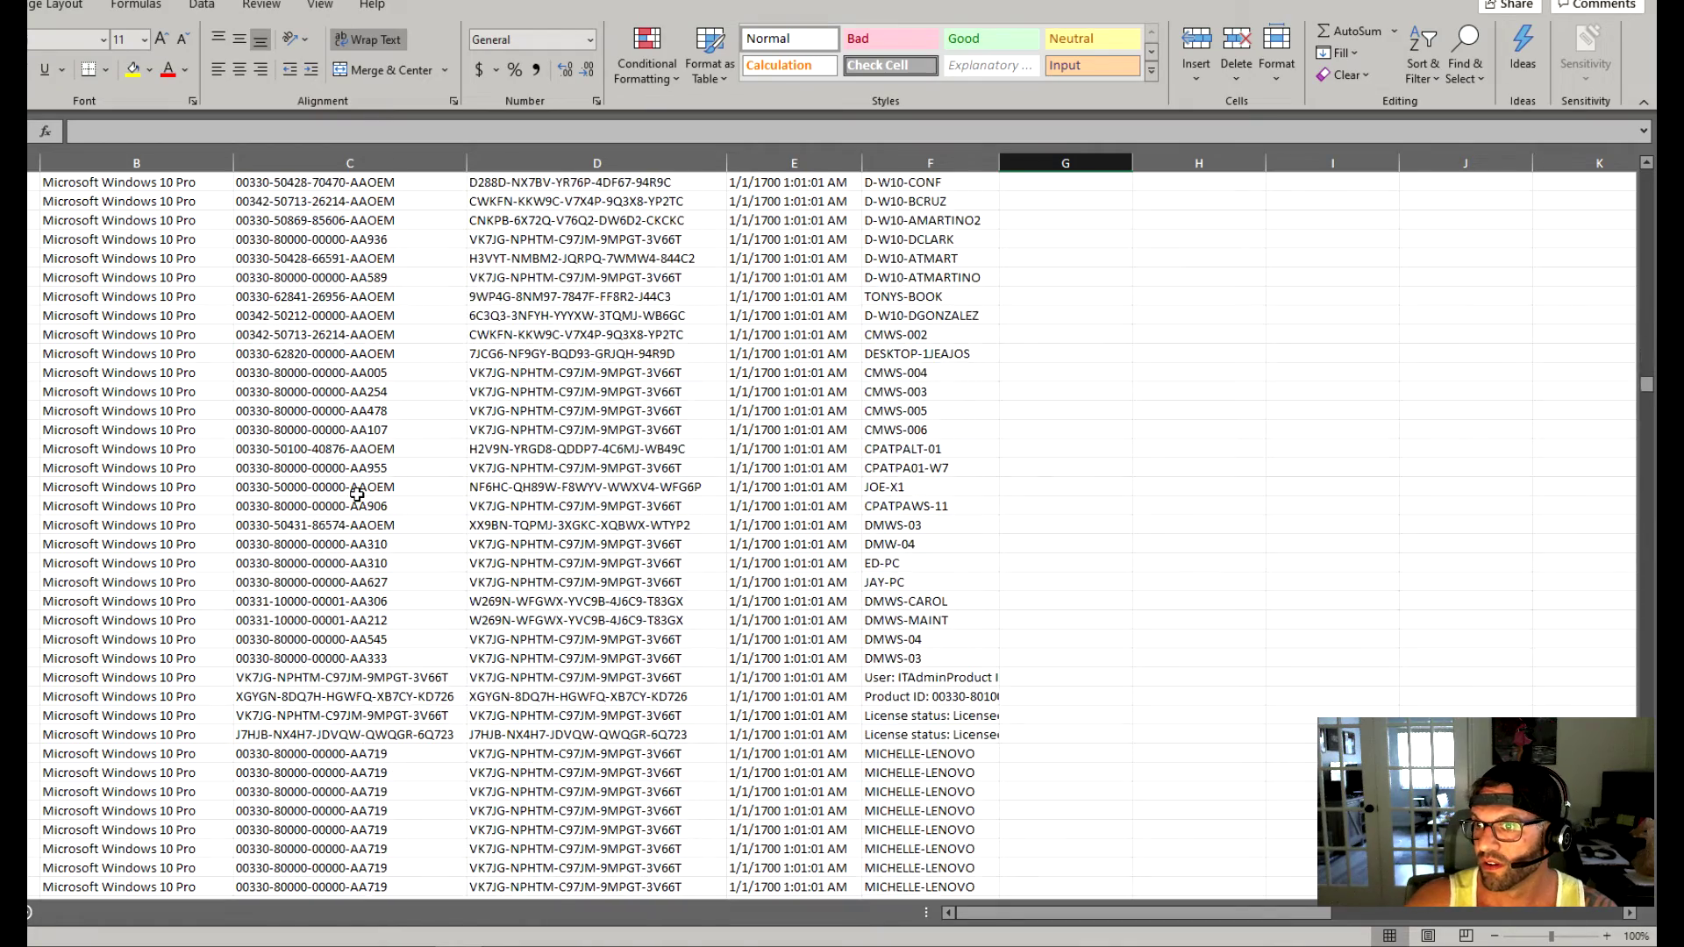
{"action": "scroll", "coordinate": [493, 525], "scroll_direction": "down", "scroll_amount": 20}
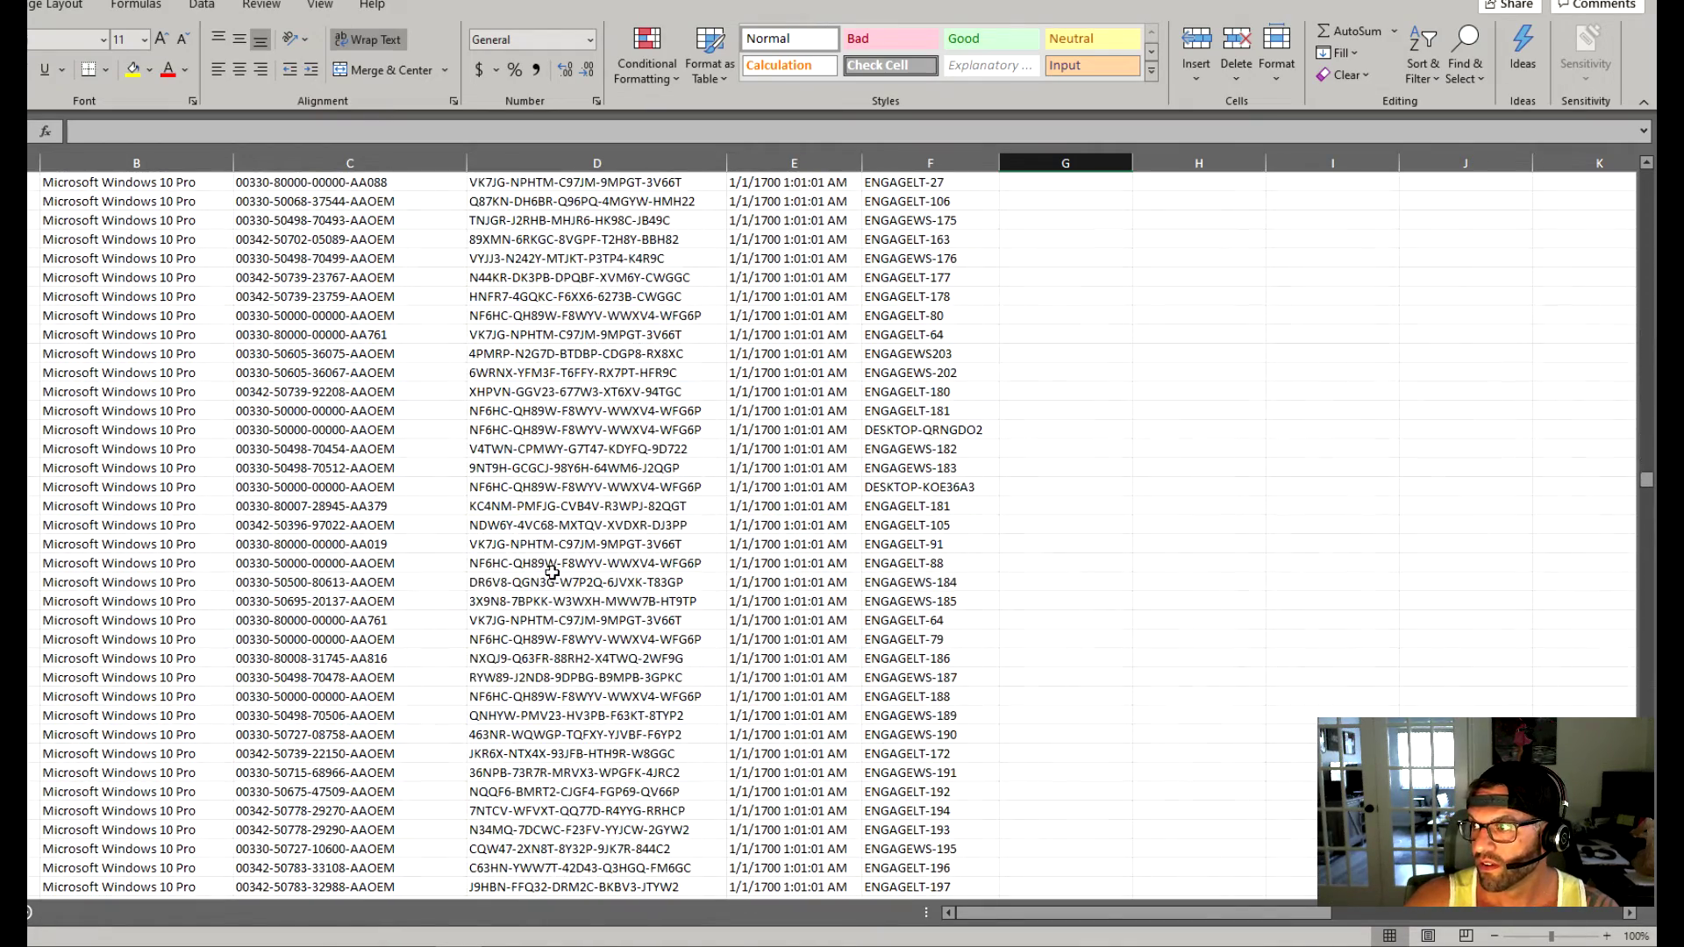
{"action": "scroll", "coordinate": [470, 572], "scroll_direction": "down", "scroll_amount": 20}
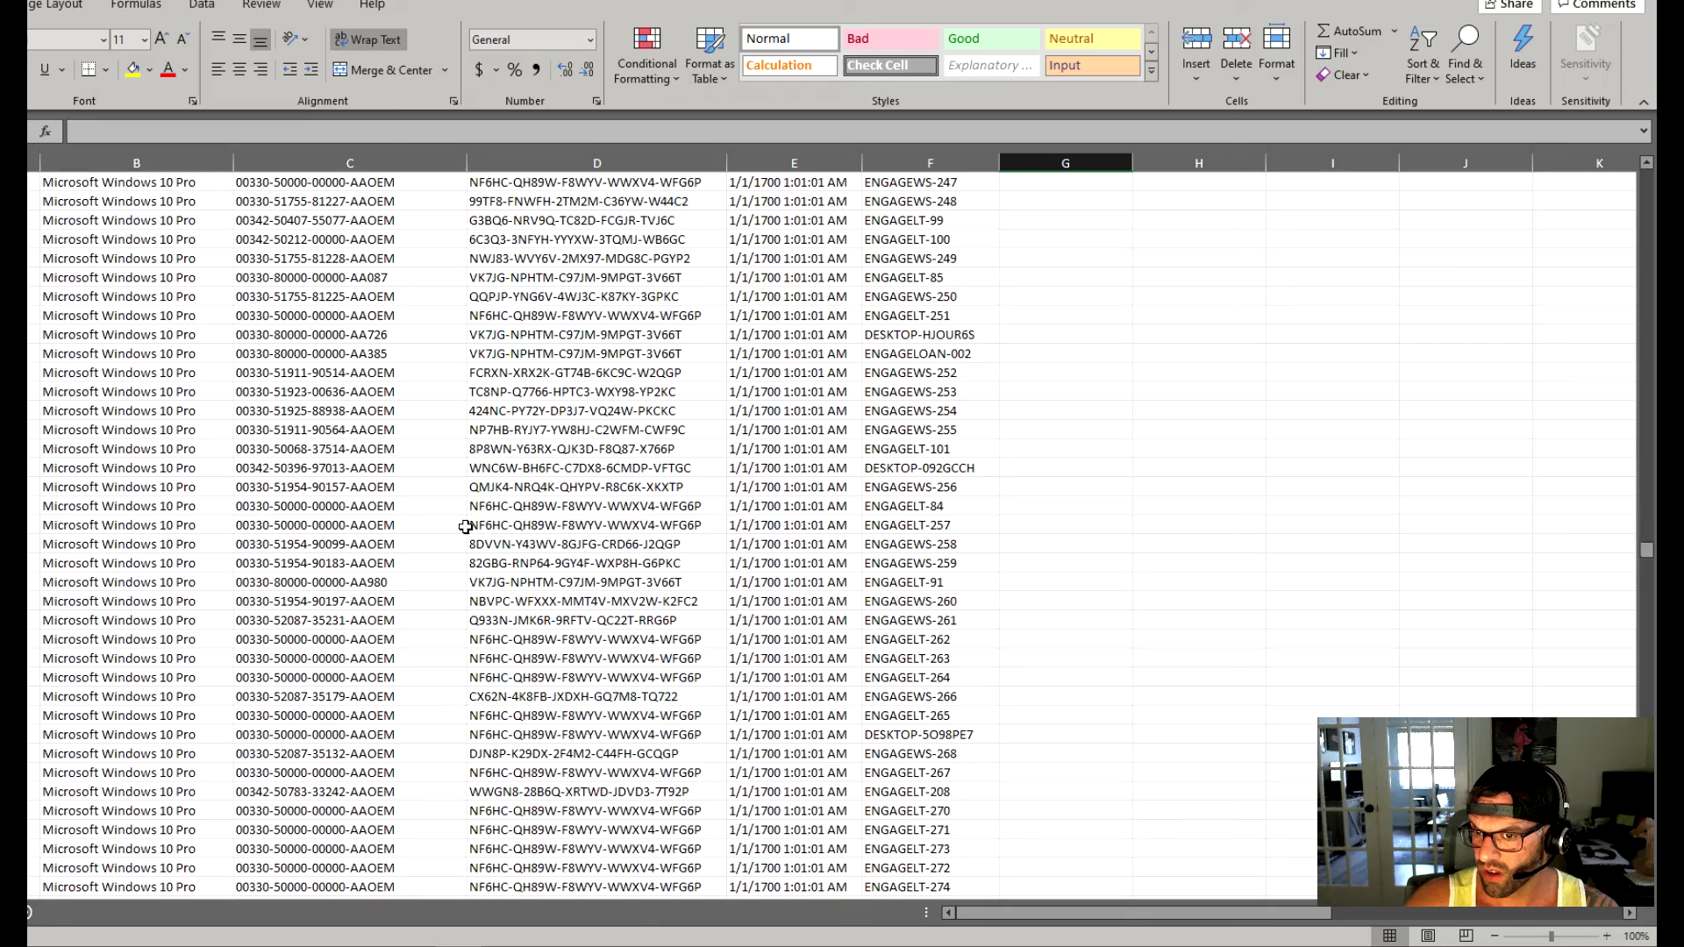
{"action": "scroll", "coordinate": [466, 523], "scroll_direction": "down", "scroll_amount": 20}
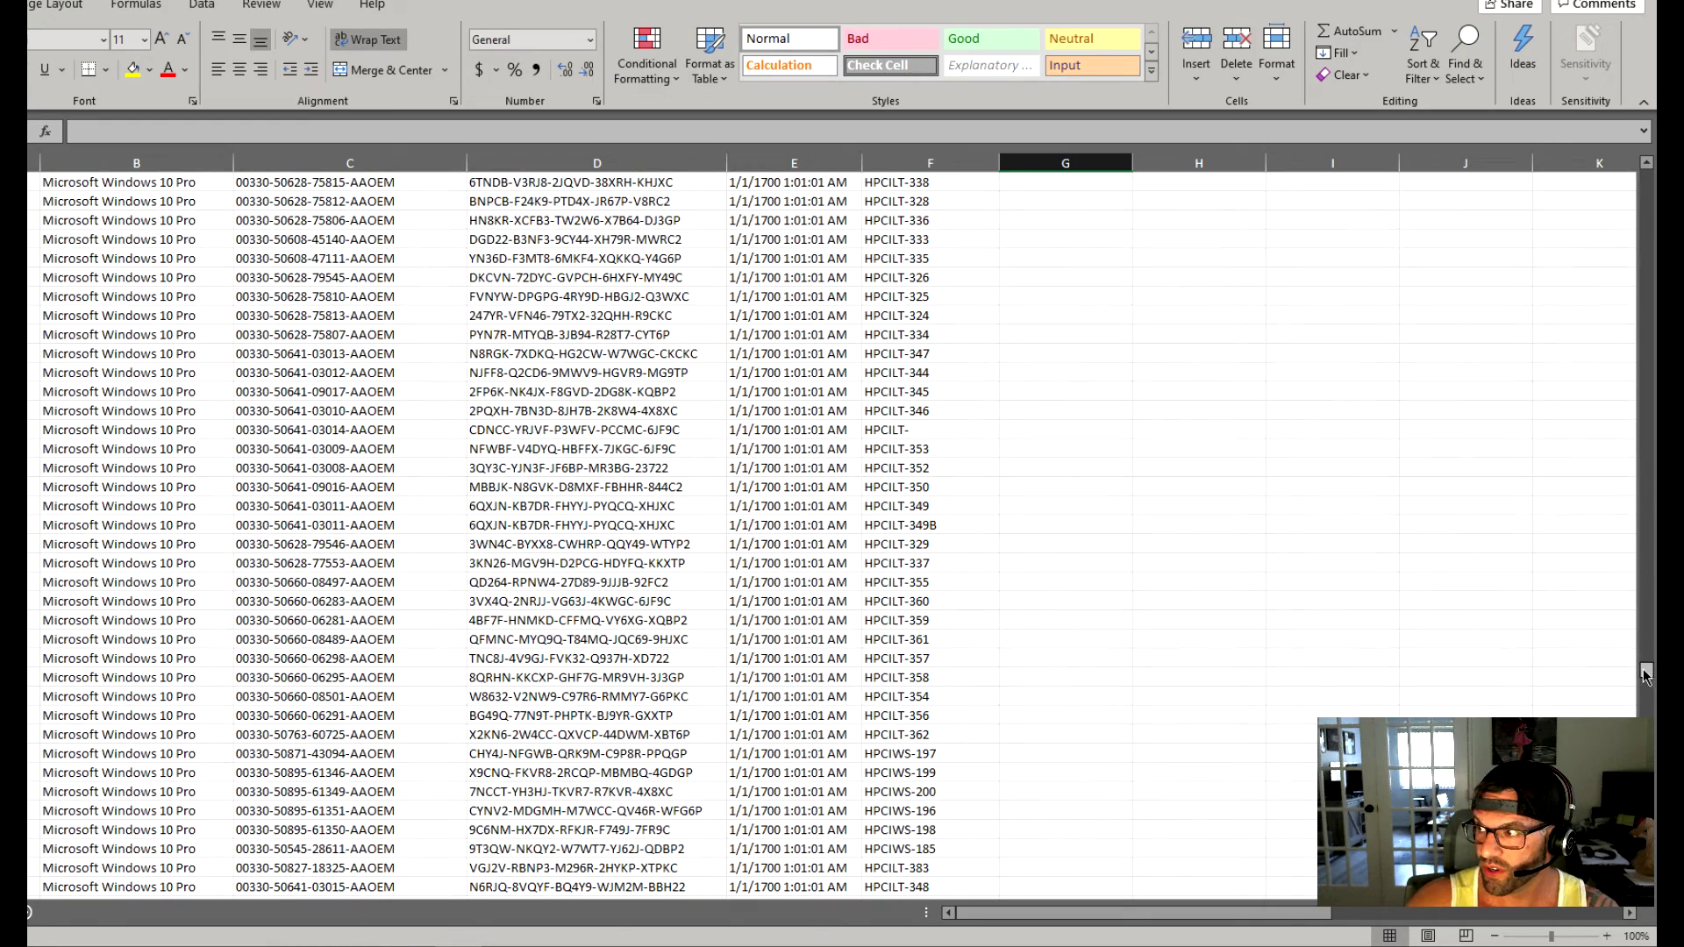
{"action": "left_click_drag", "start_coordinate": [1647, 673], "coordinate": [1646, 790]}
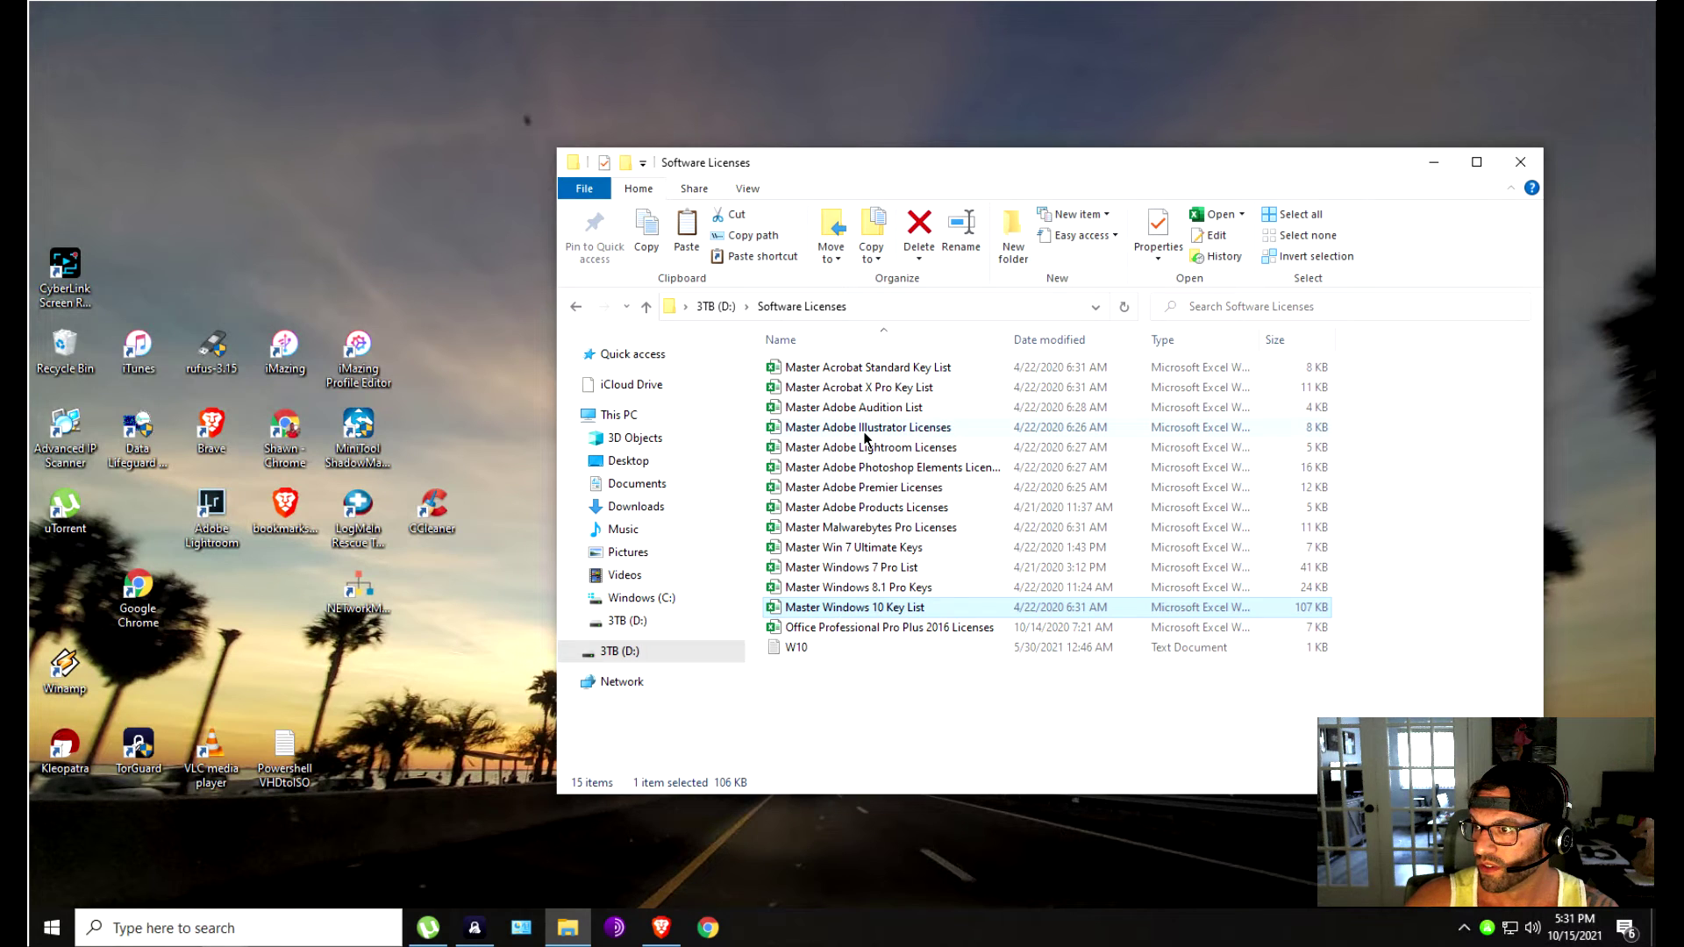
Open the Master Adobe Premier Licenses workbook from the Software Licenses folder and view its list of Adobe Premiere serials and licenses.
{"action": "double_click", "coordinate": [851, 495]}
{"action": "left_click", "coordinate": [958, 537]}
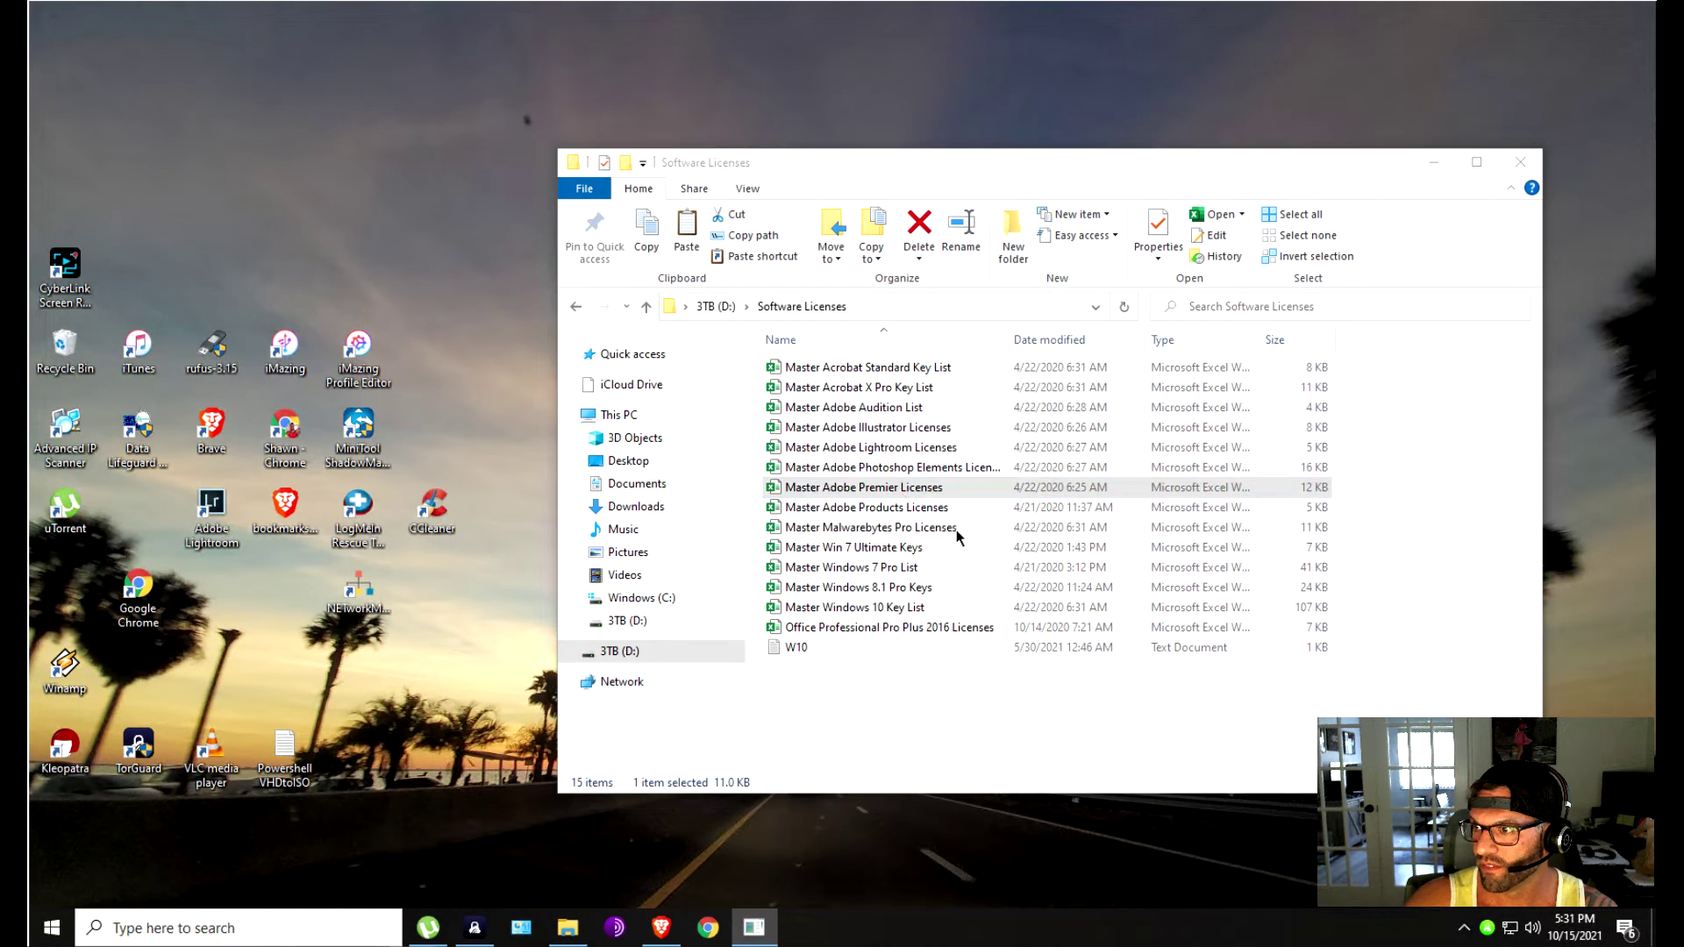
{"action": "right_click", "coordinate": [901, 494]}
{"action": "left_click", "coordinate": [1023, 804]}
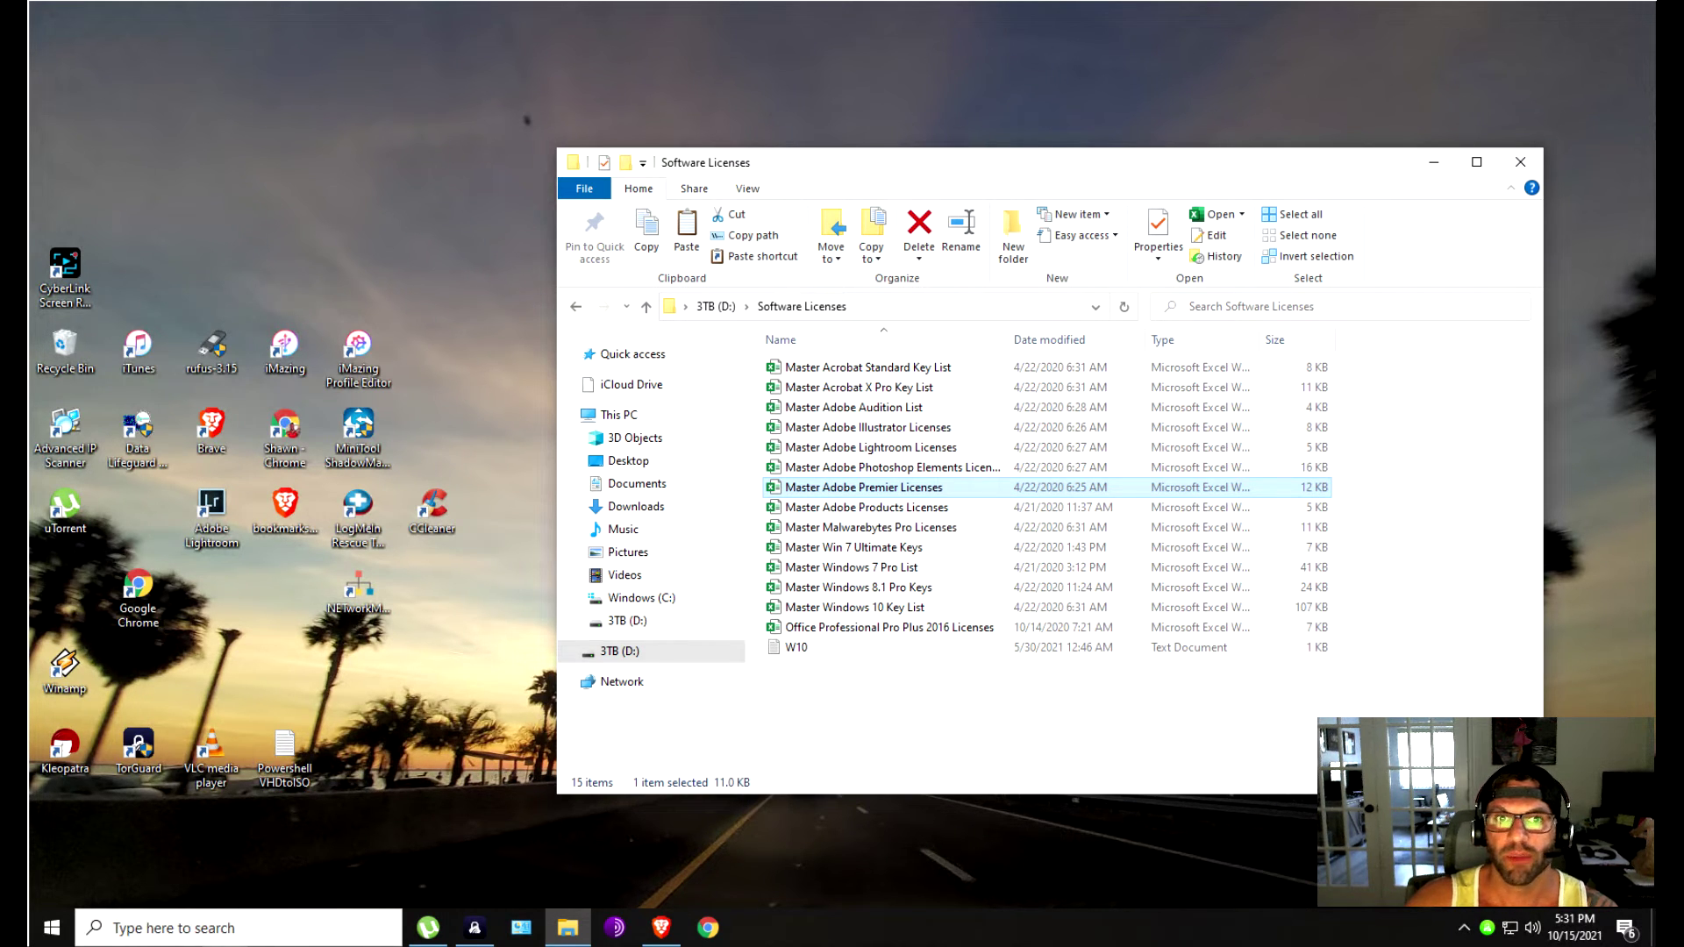
{"action": "key", "text": "Return"}
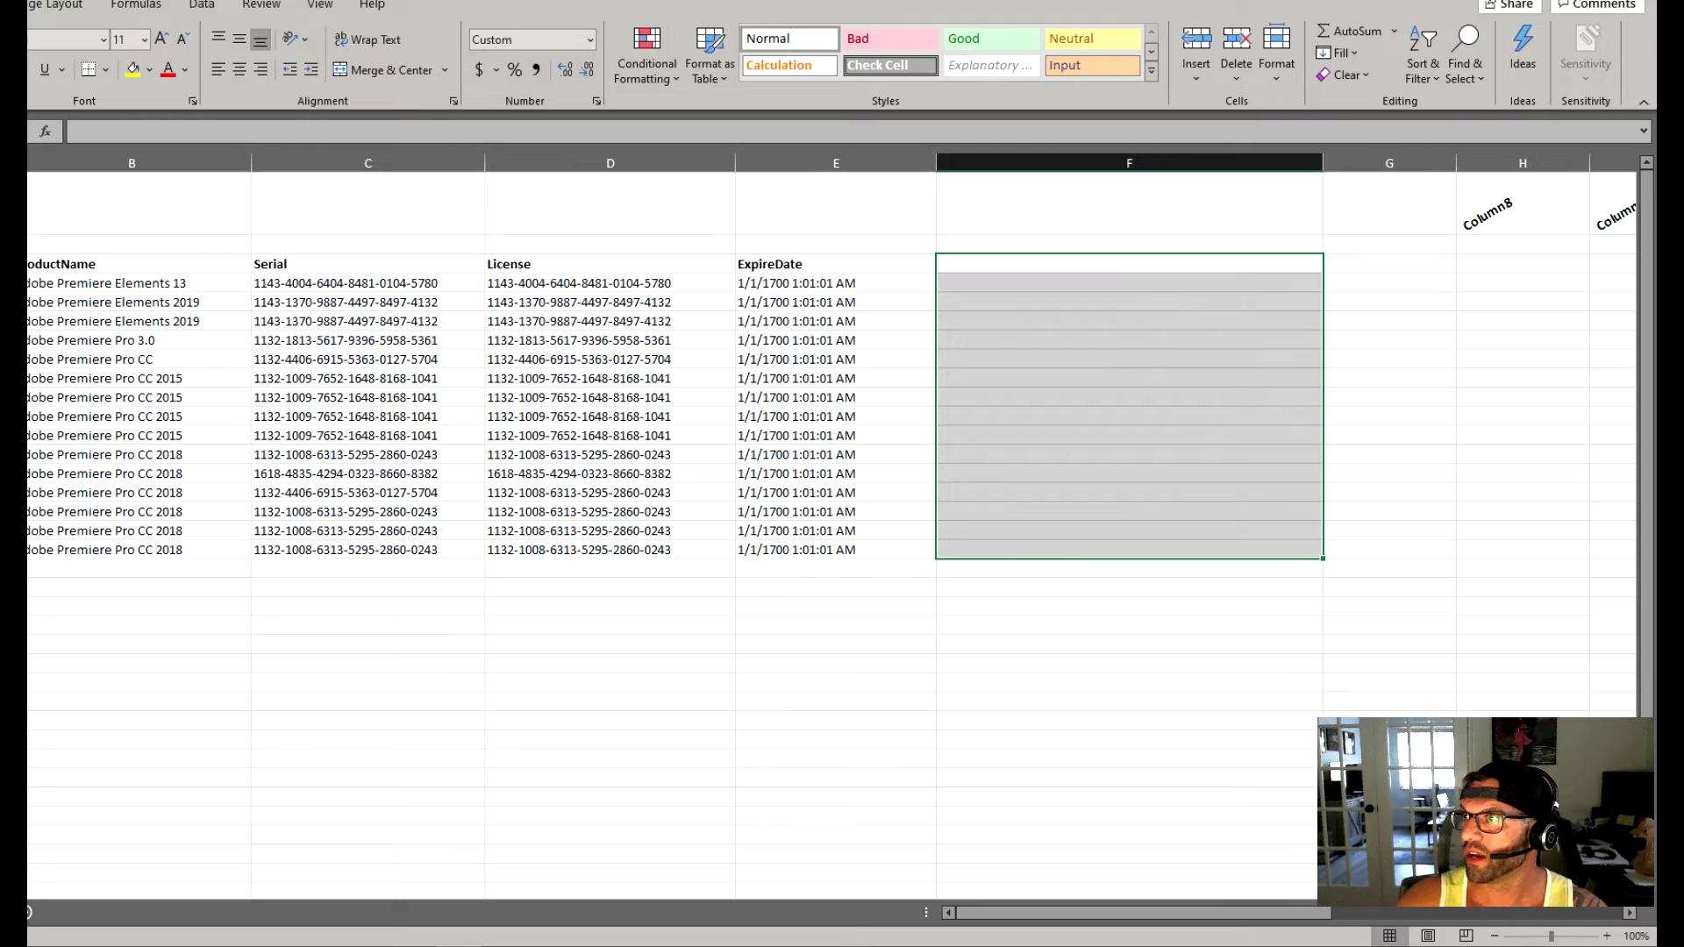
{"action": "left_click", "coordinate": [1589, 1]}
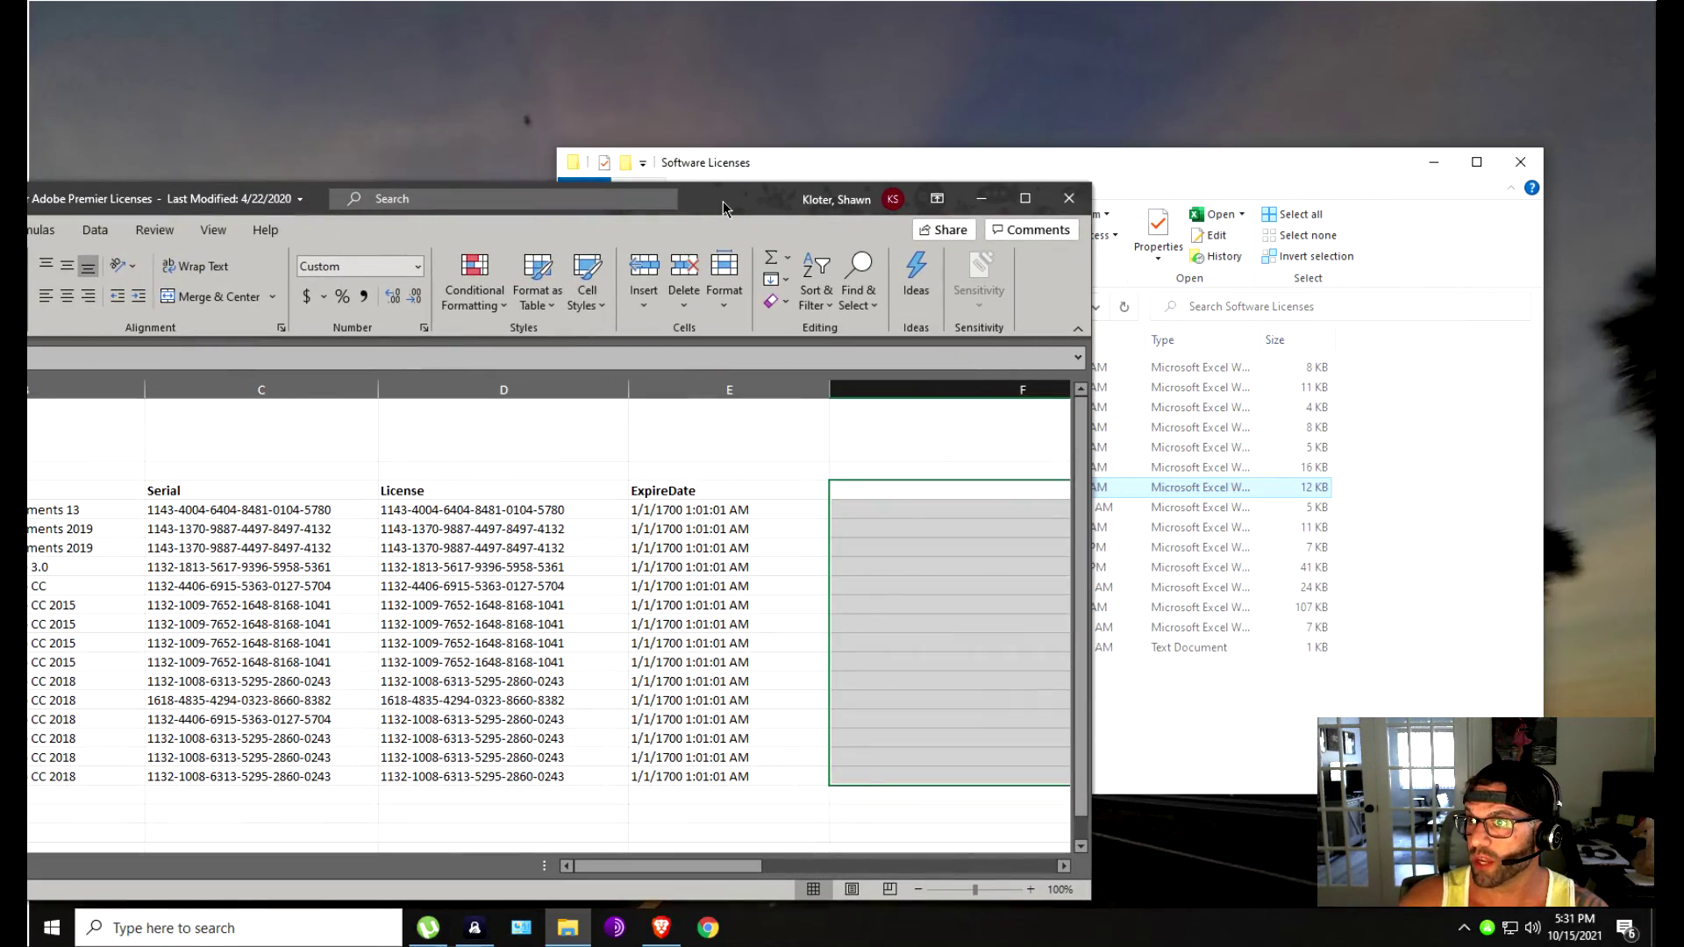
{"action": "left_click_drag", "start_coordinate": [723, 202], "coordinate": [30, 193]}
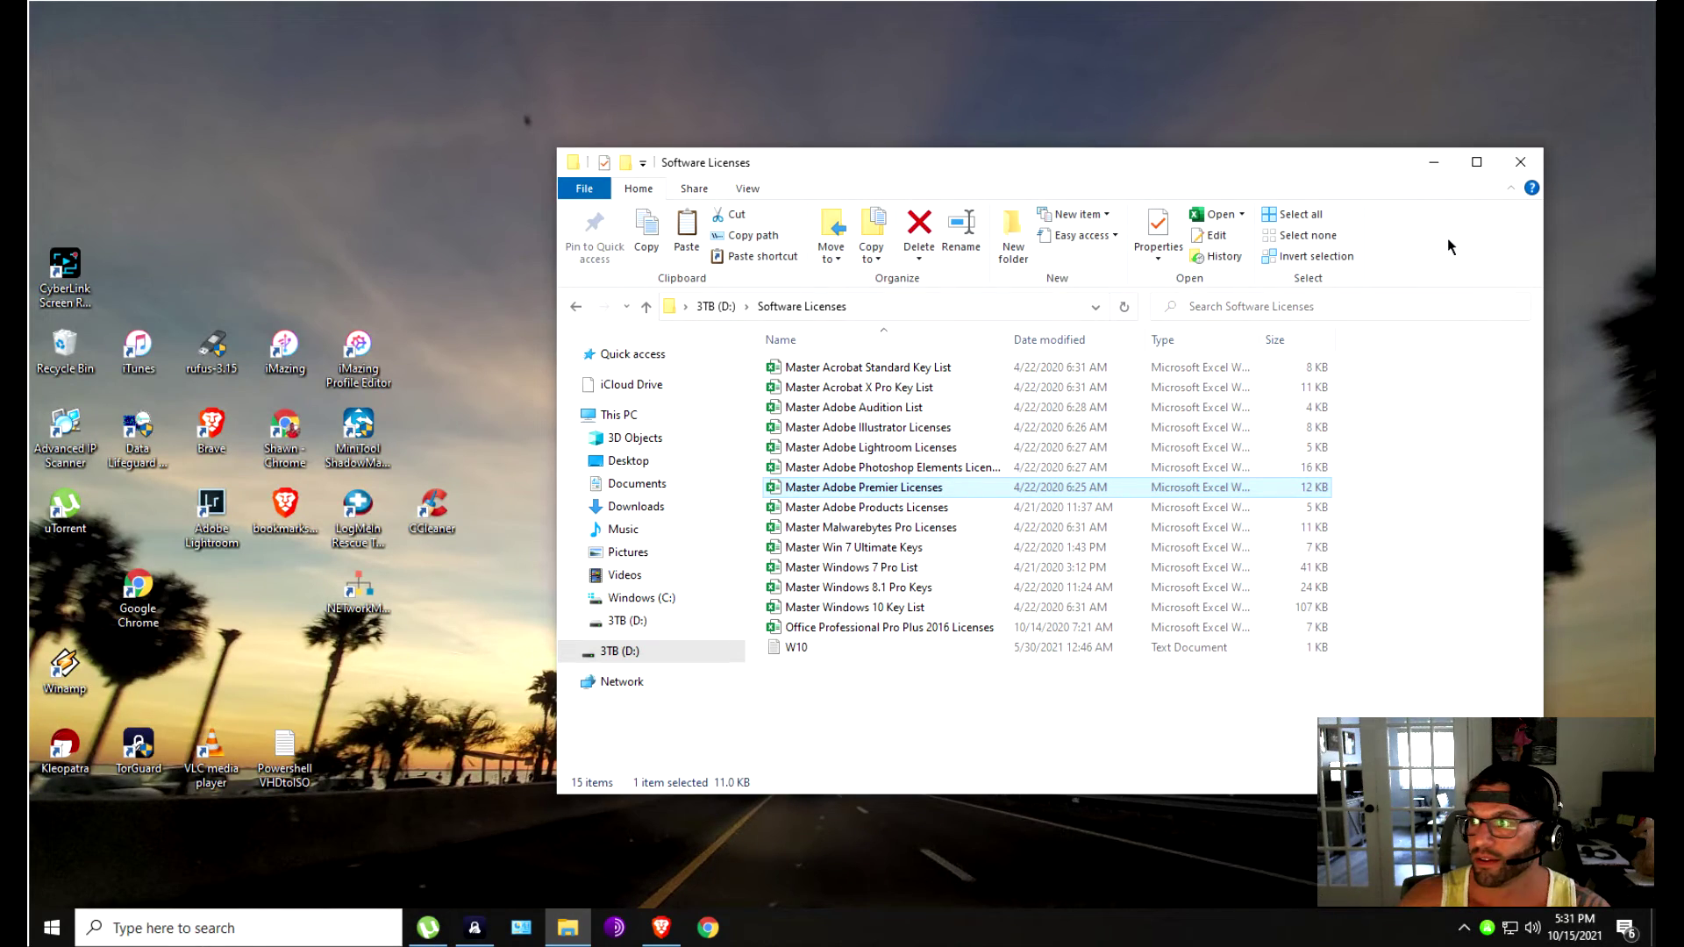
Open the Movies folder on the 3TB (D:) drive in a maximized window and widen its Name column.
{"action": "left_click", "coordinate": [712, 307]}
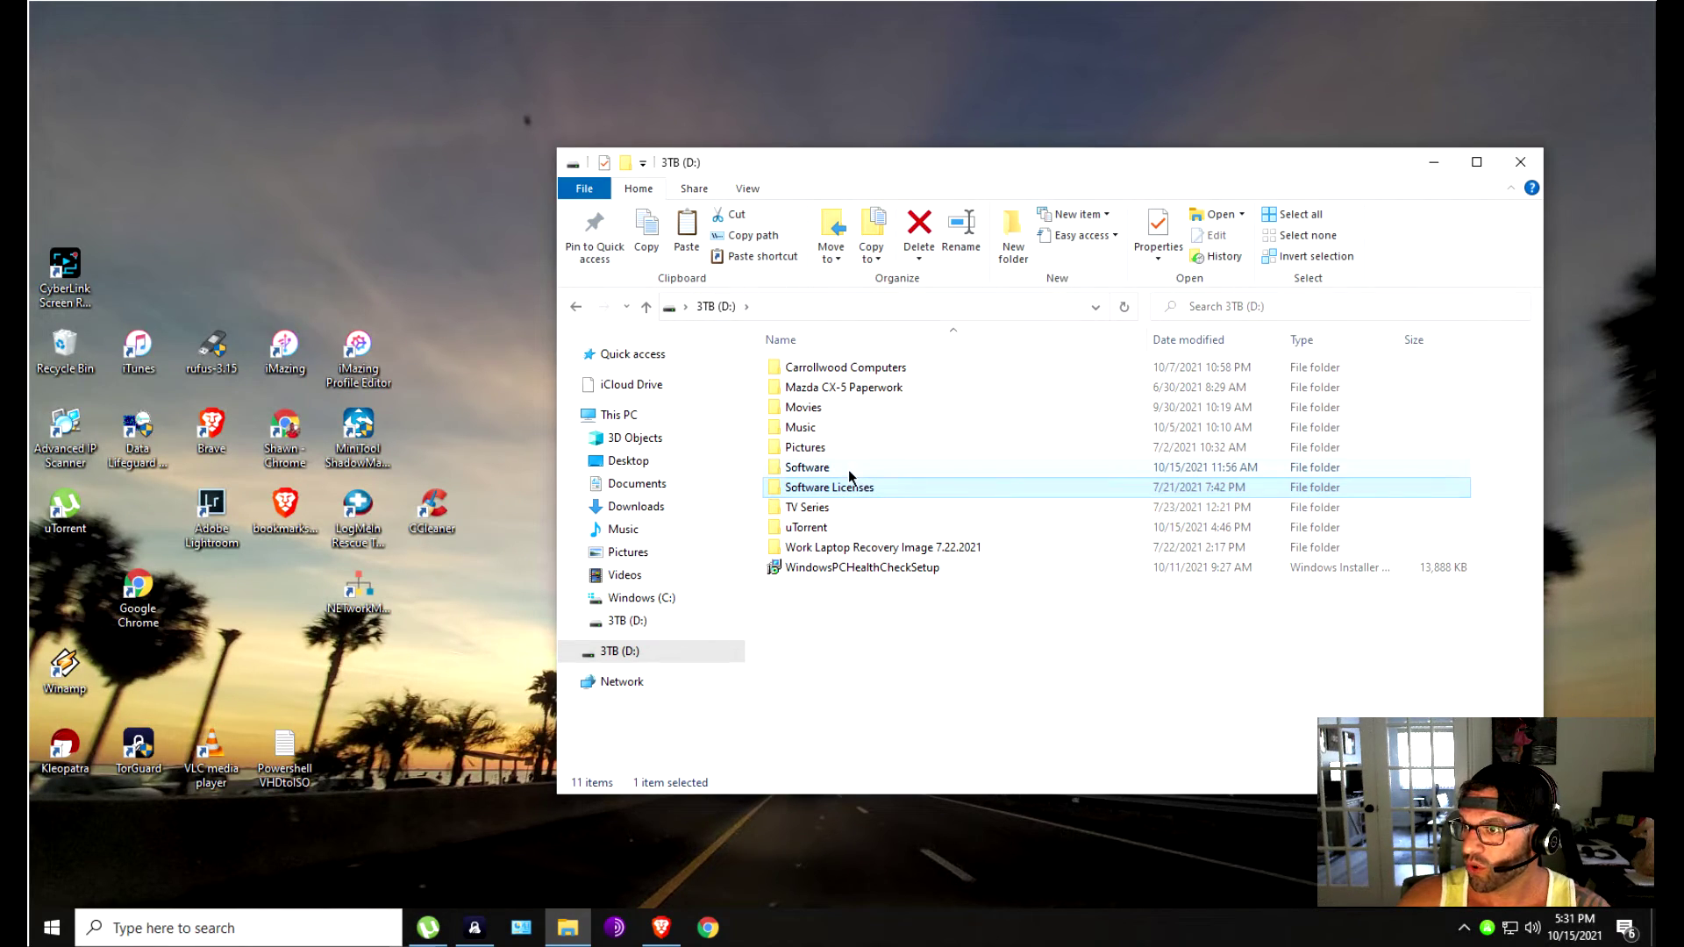
{"action": "double_click", "coordinate": [804, 407]}
{"action": "double_click", "coordinate": [839, 160]}
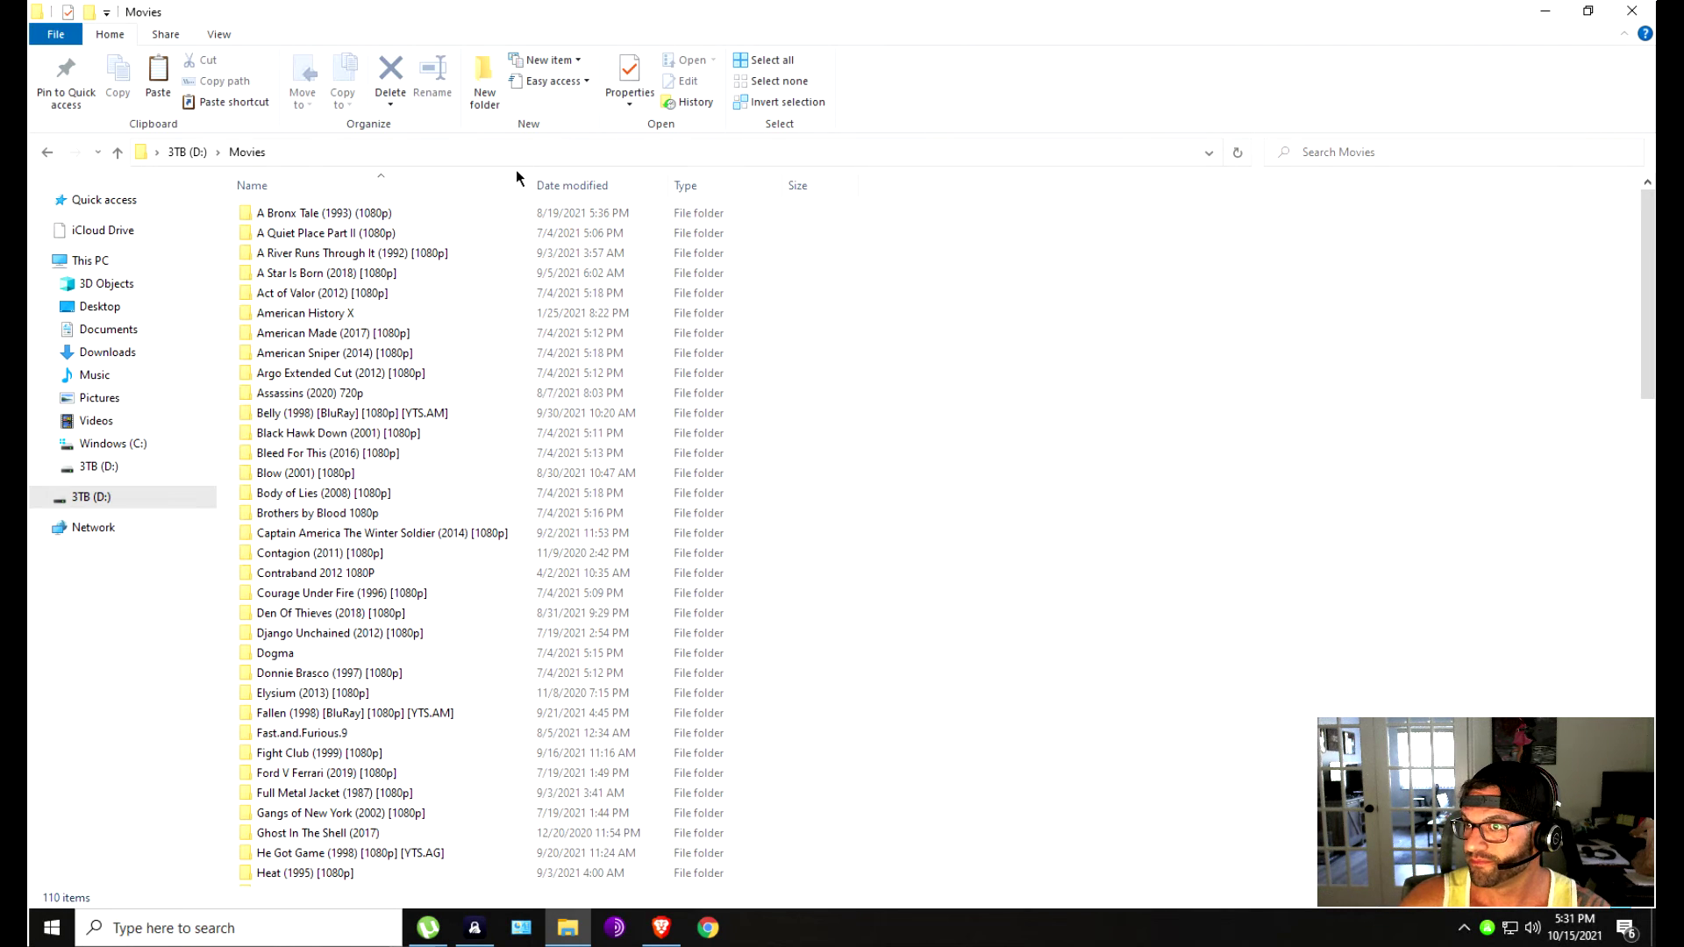
{"action": "left_click_drag", "start_coordinate": [529, 185], "coordinate": [586, 185]}
Examine the list of movie folders from beginning to end, and return to the root of the 3TB (D:) drive.
{"action": "scroll", "coordinate": [374, 377], "scroll_direction": "down", "scroll_amount": 3}
{"action": "scroll", "coordinate": [372, 377], "scroll_direction": "down", "scroll_amount": 20}
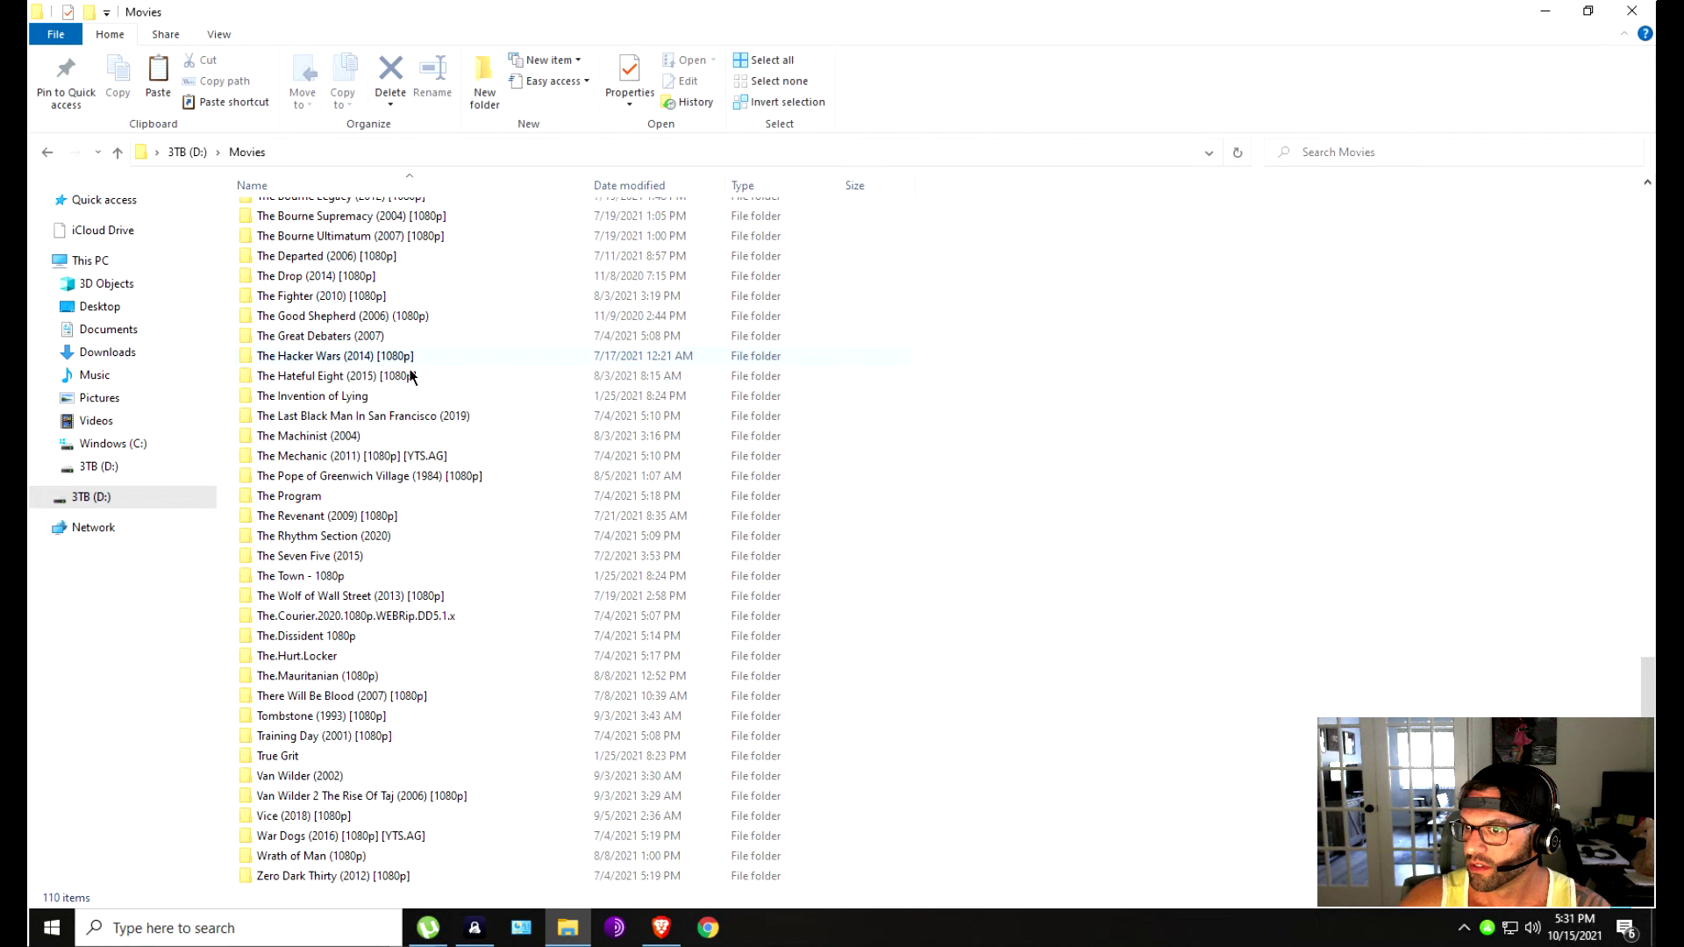
{"action": "scroll", "coordinate": [372, 375], "scroll_direction": "up", "scroll_amount": 20}
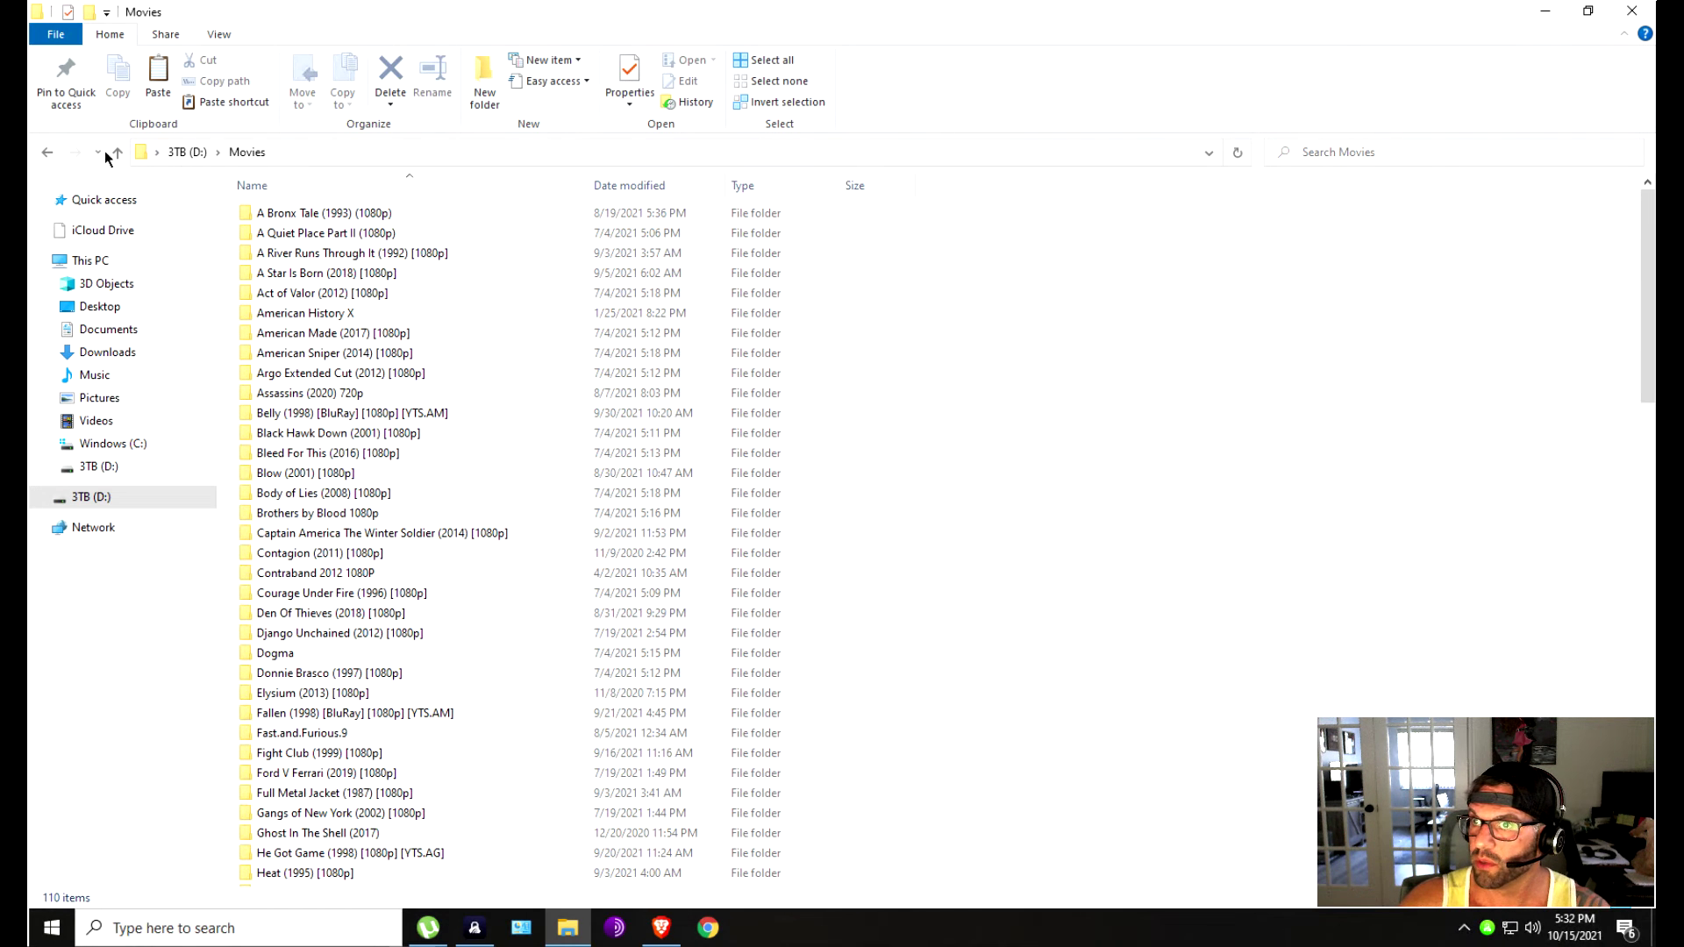
{"action": "left_click", "coordinate": [48, 152]}
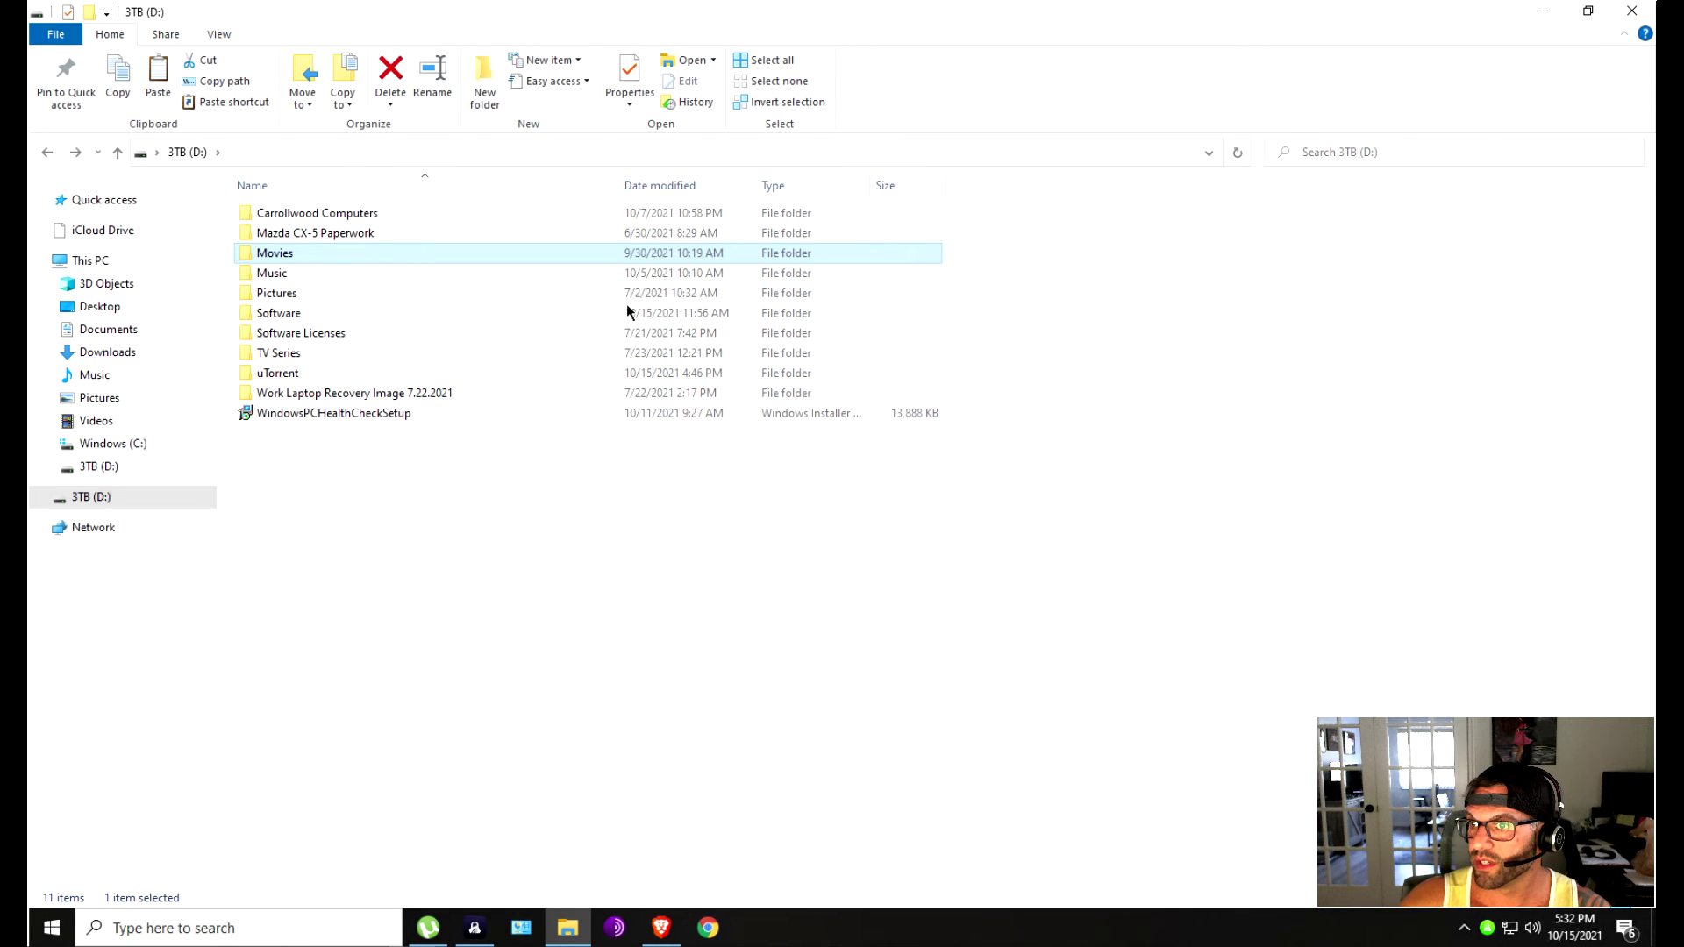
Minimize File Explorer, switch to the TorGuard VPN window and move it nearer the middle of the desktop.
{"action": "left_click", "coordinate": [1543, 16]}
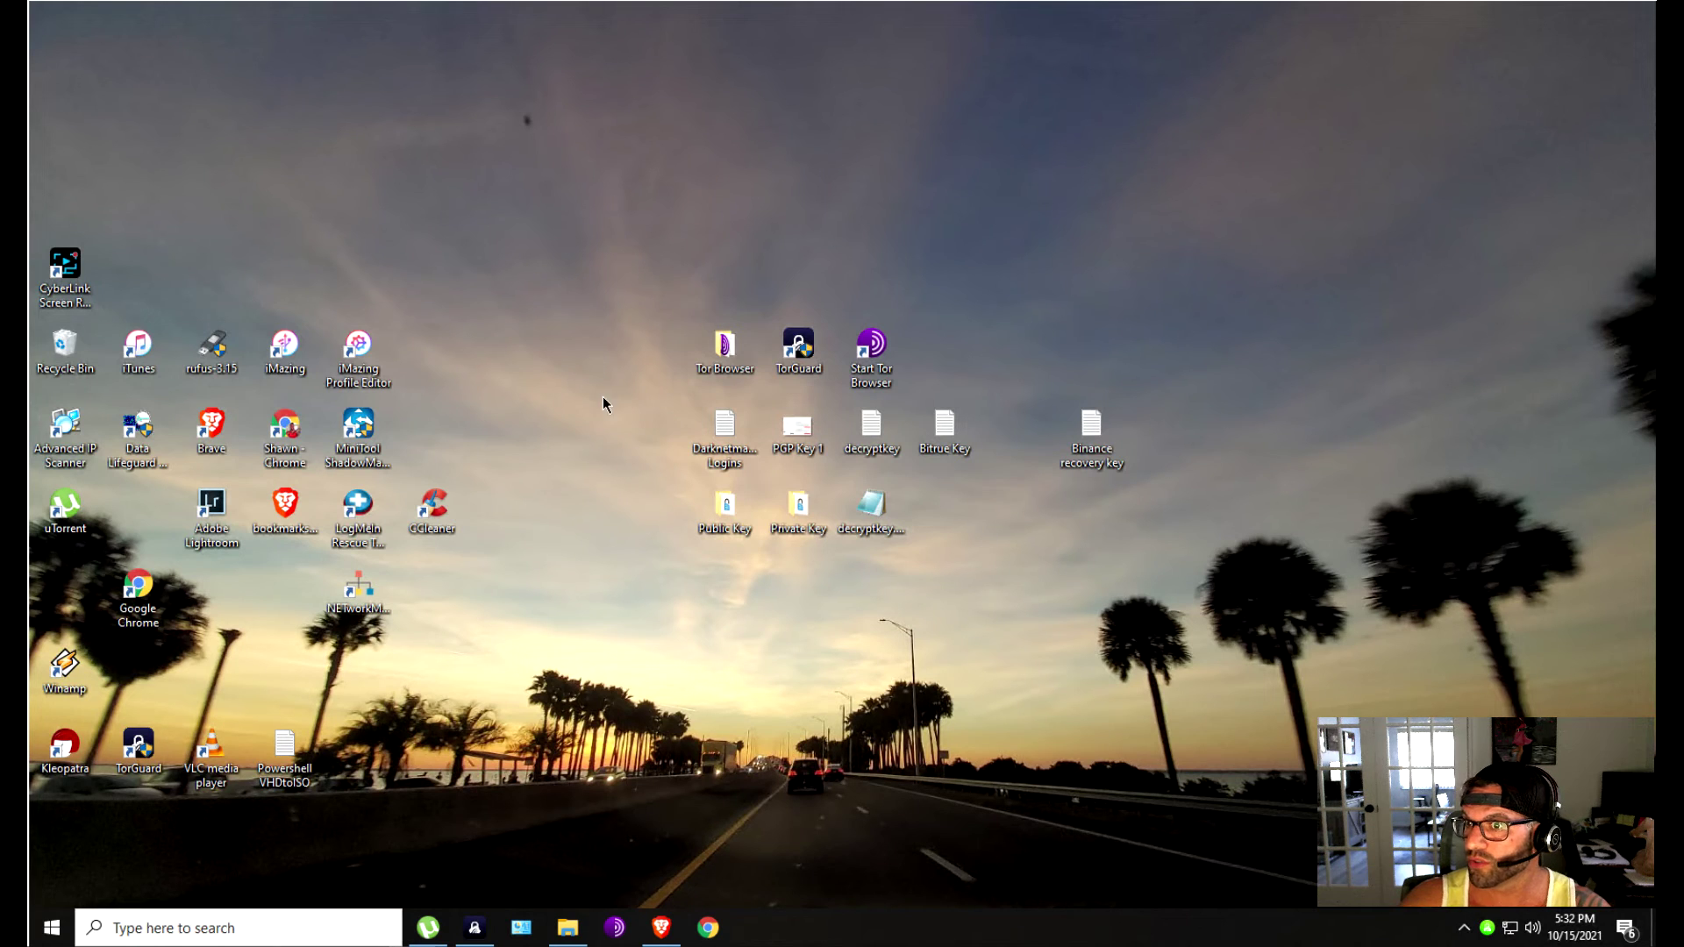
{"action": "left_click", "coordinate": [475, 927]}
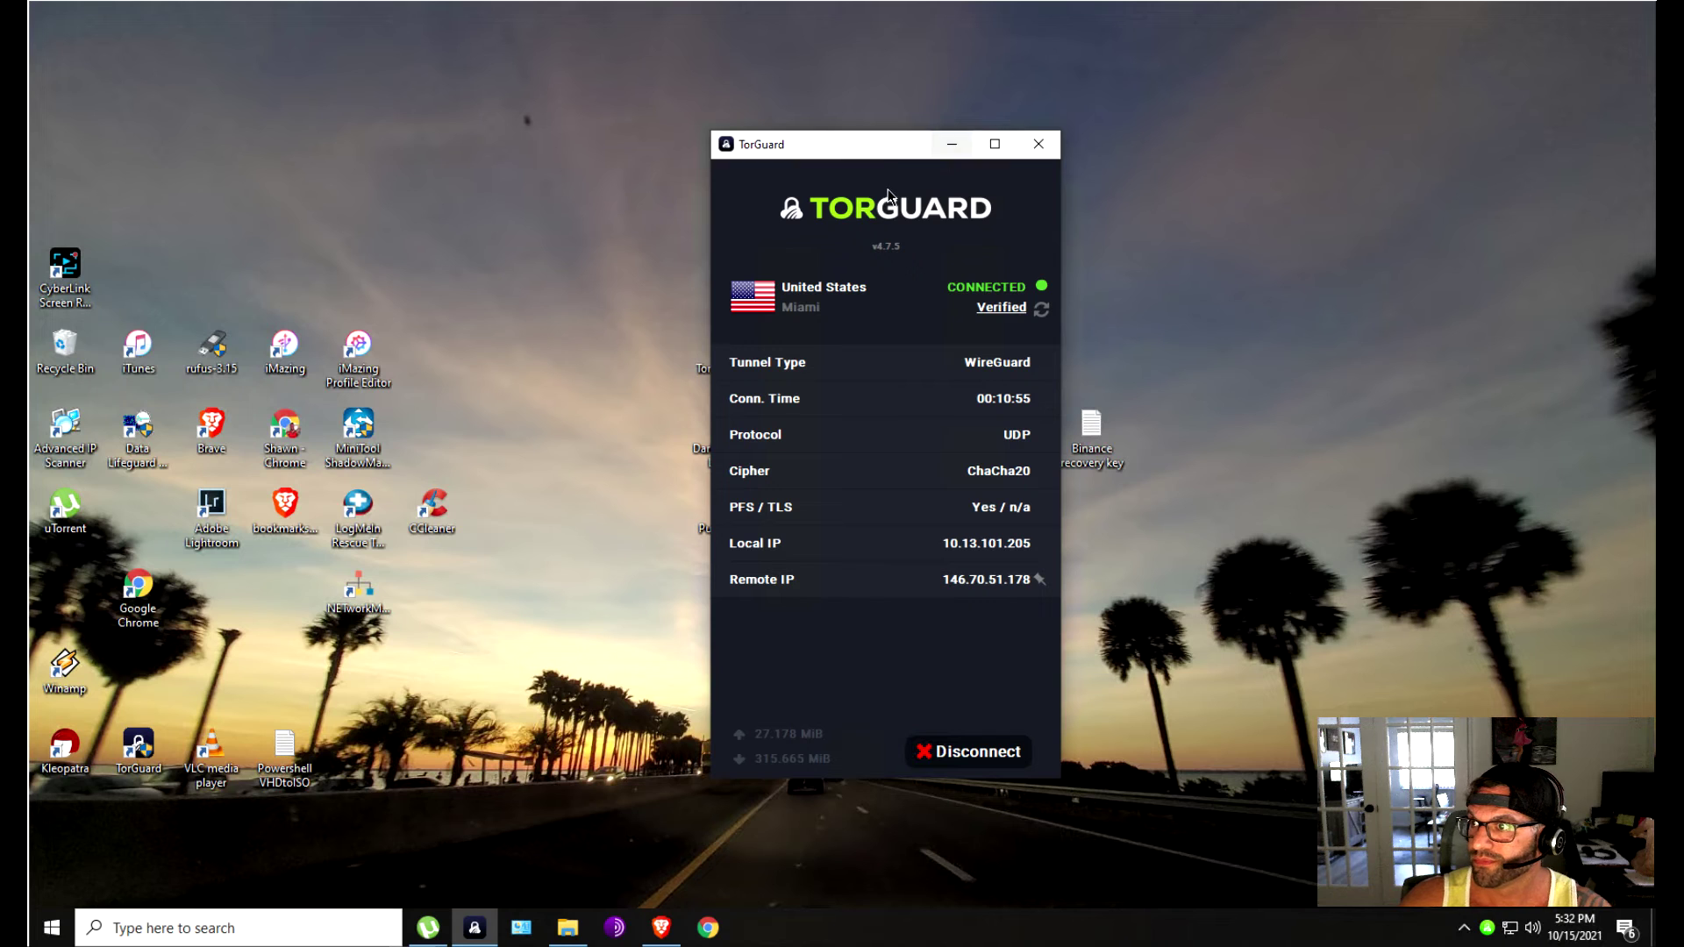
{"action": "left_click_drag", "start_coordinate": [881, 152], "coordinate": [813, 144]}
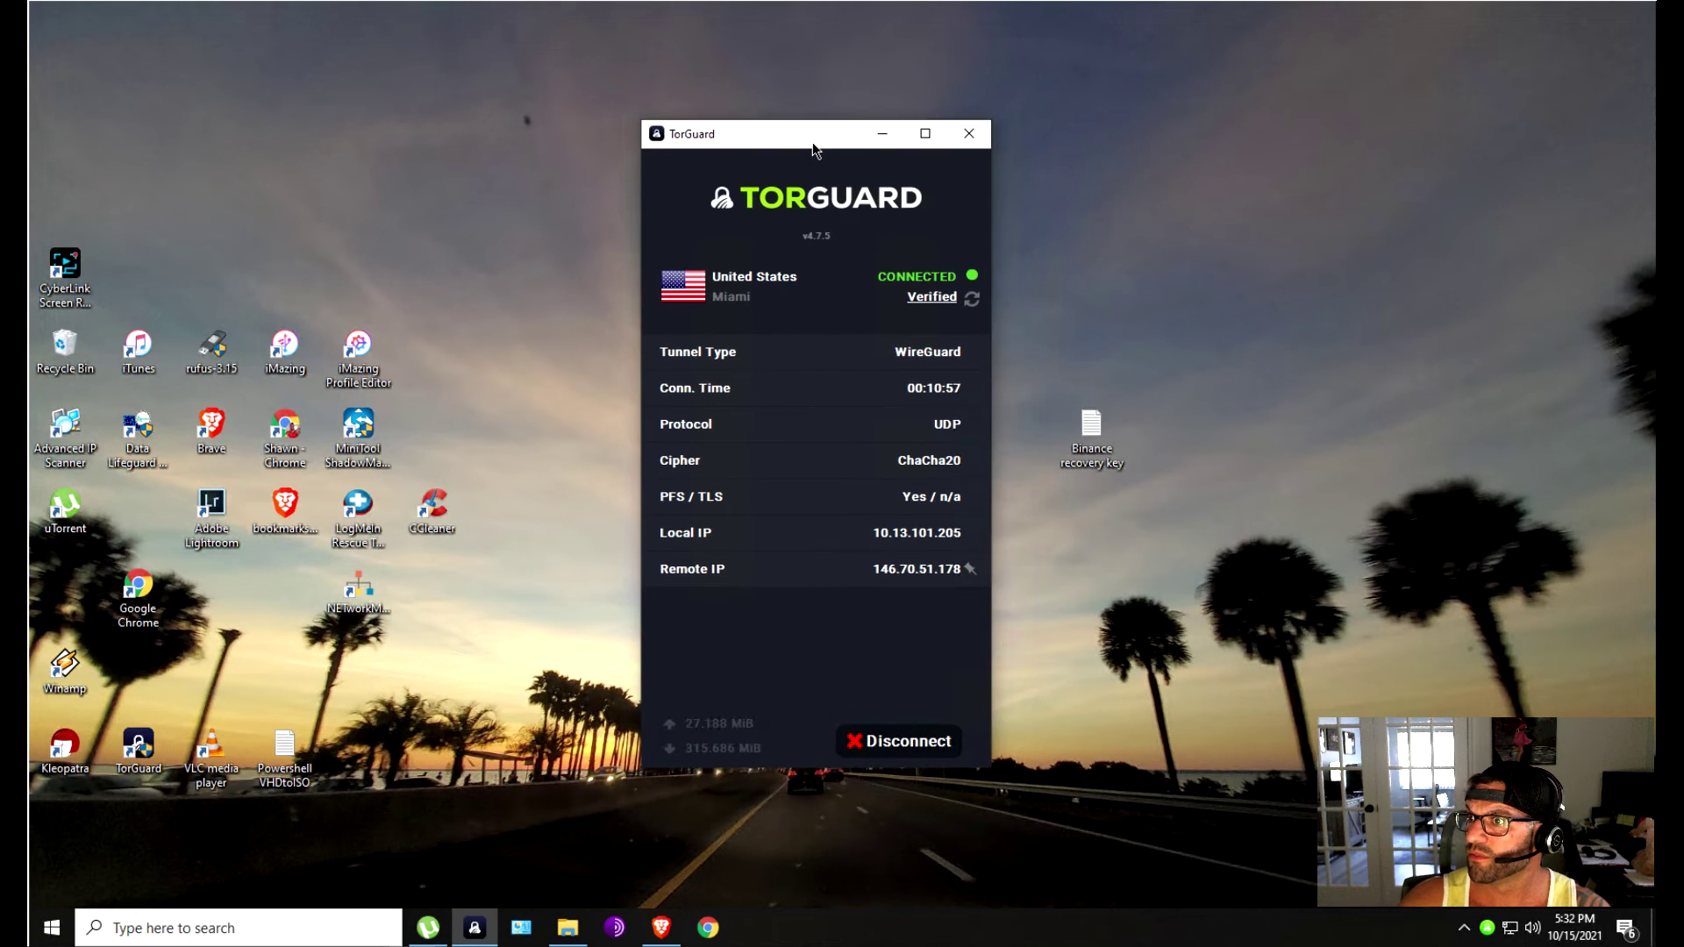